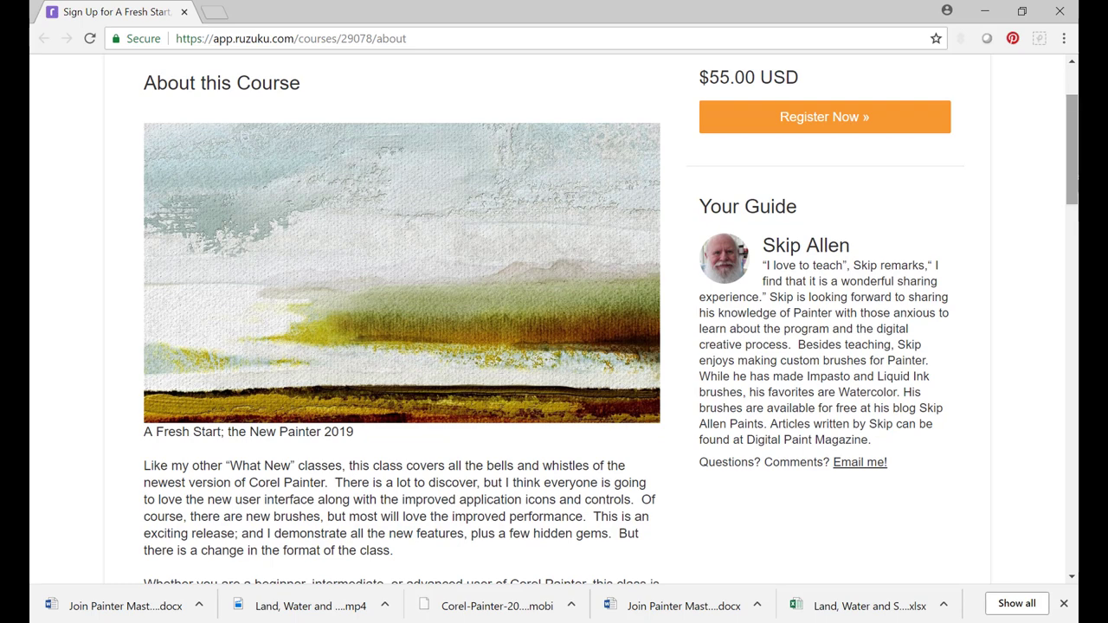
Read the A Fresh Start course page from the introduction to the class overview and terms of use.
{"action": "scroll", "coordinate": [554, 320], "scroll_direction": "down", "scroll_amount": 3}
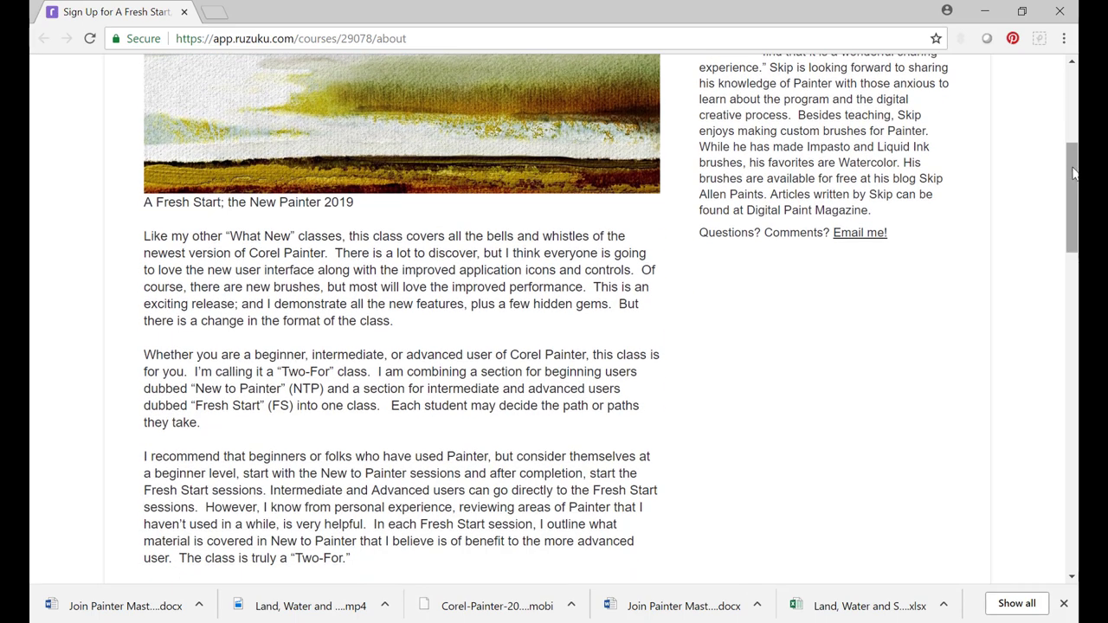
{"action": "left_click_drag", "start_coordinate": [1073, 173], "coordinate": [1074, 353]}
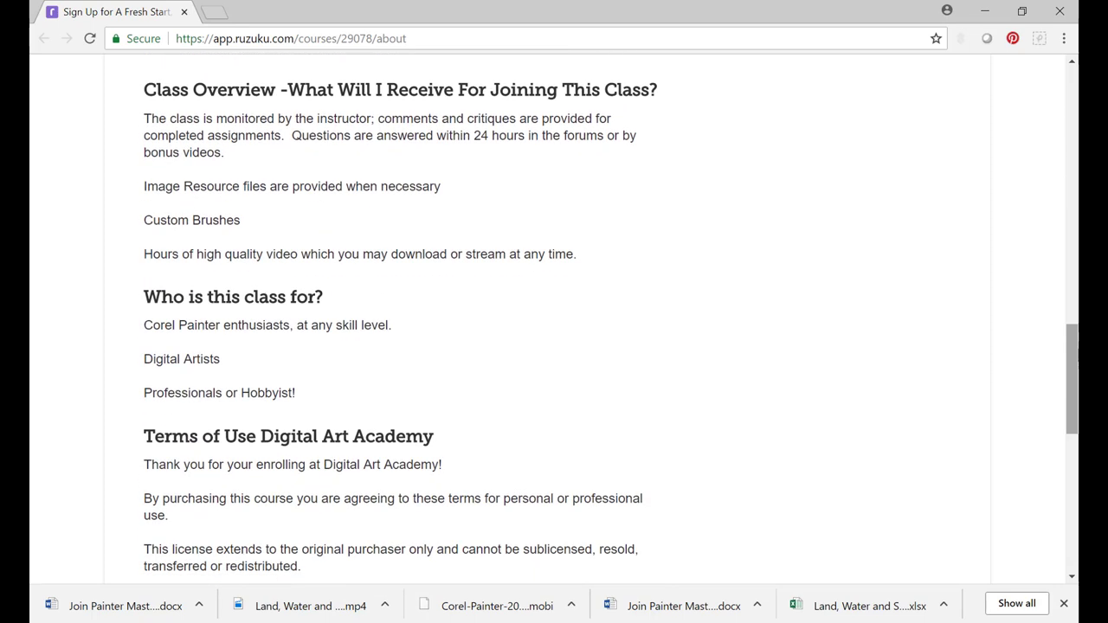
{"action": "right_click", "coordinate": [1074, 350]}
{"action": "left_click", "coordinate": [715, 266]}
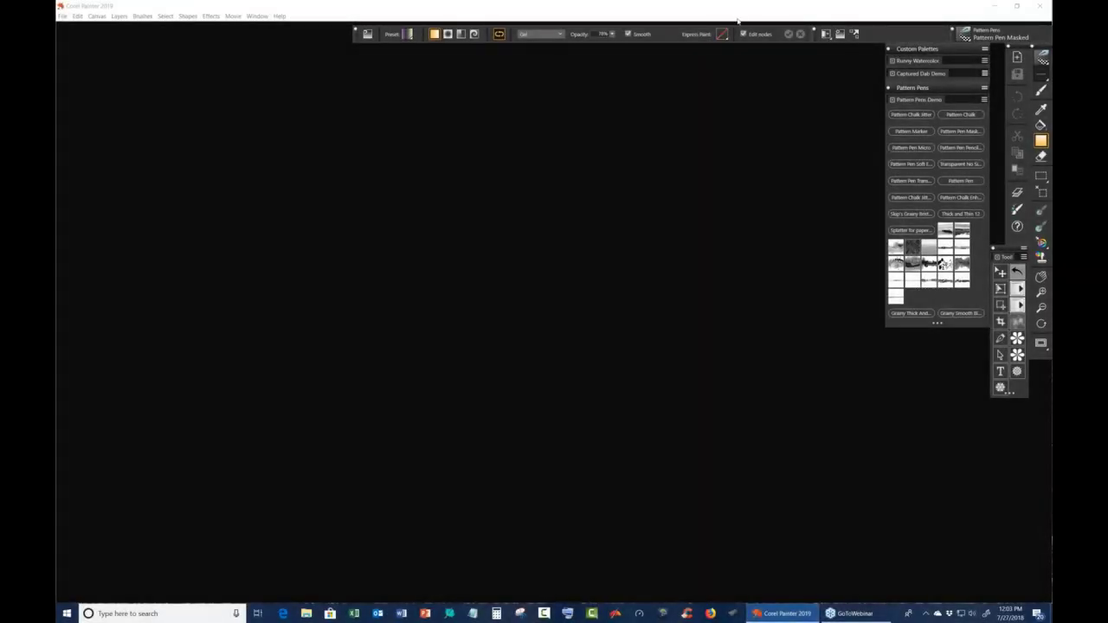
Switch to Corel Painter and create a 700 x 1200 pixel image at 100 pixels per inch with the Portrait Watercolor Tall preset.
{"action": "left_click", "coordinate": [723, 33]}
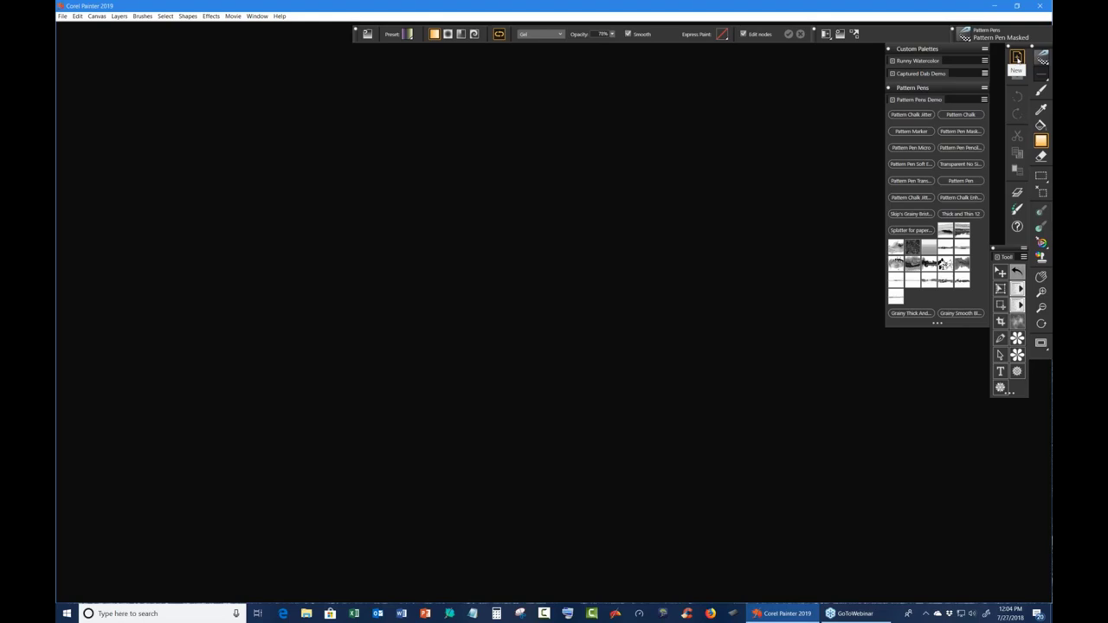
{"action": "left_click", "coordinate": [1018, 58]}
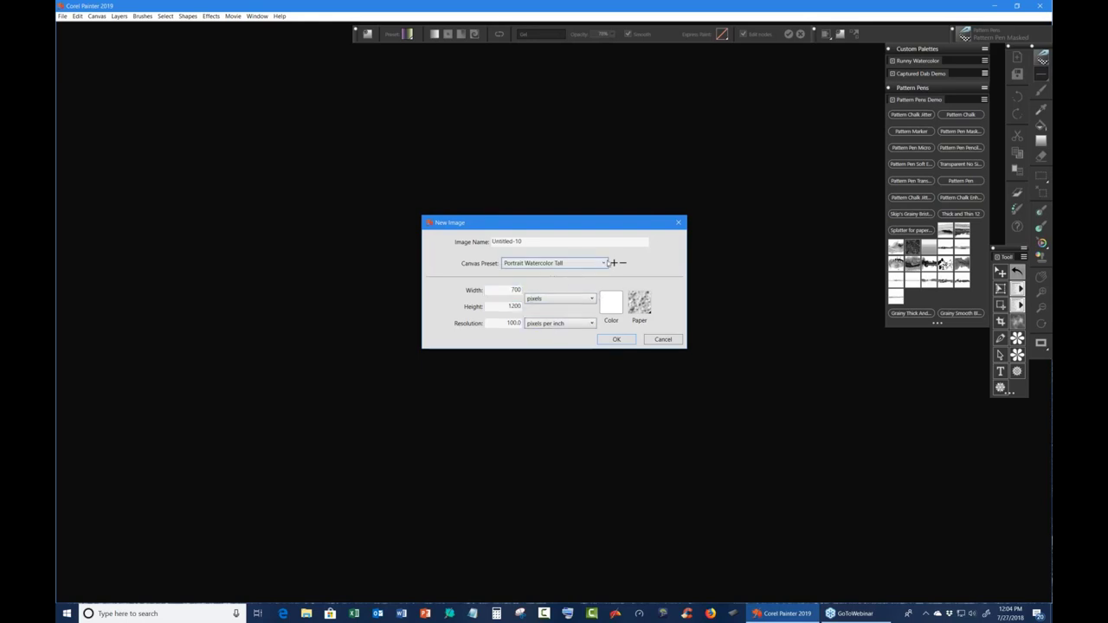
{"action": "left_click", "coordinate": [616, 341]}
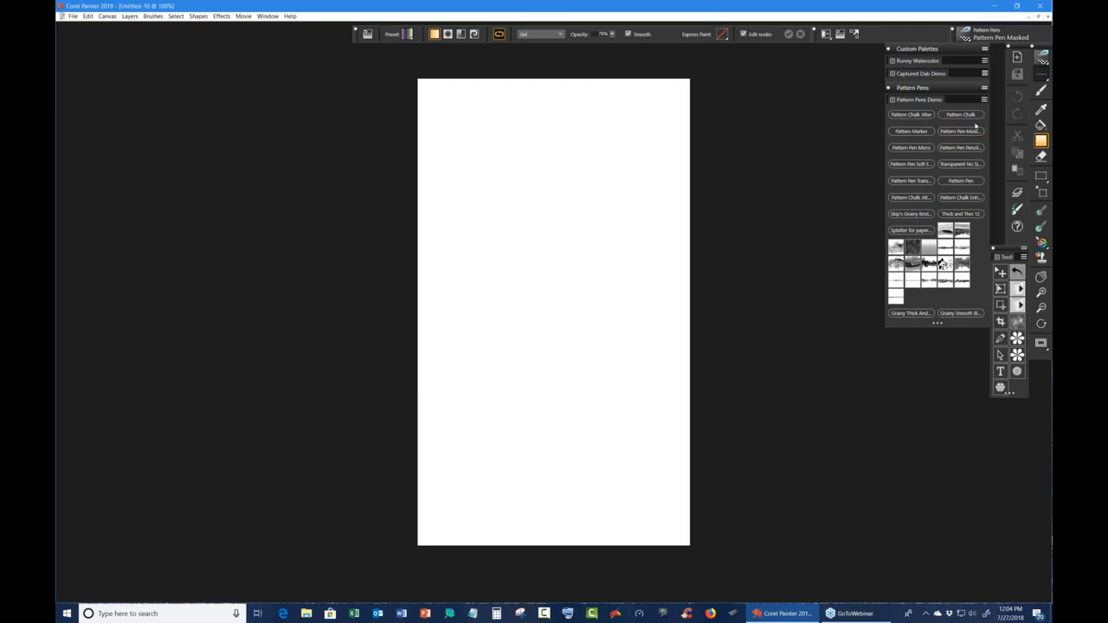
Expand the Runny Watercolor custom palette to show all its brushes and select the Grainy Bristle Water brush.
{"action": "left_click", "coordinate": [930, 63]}
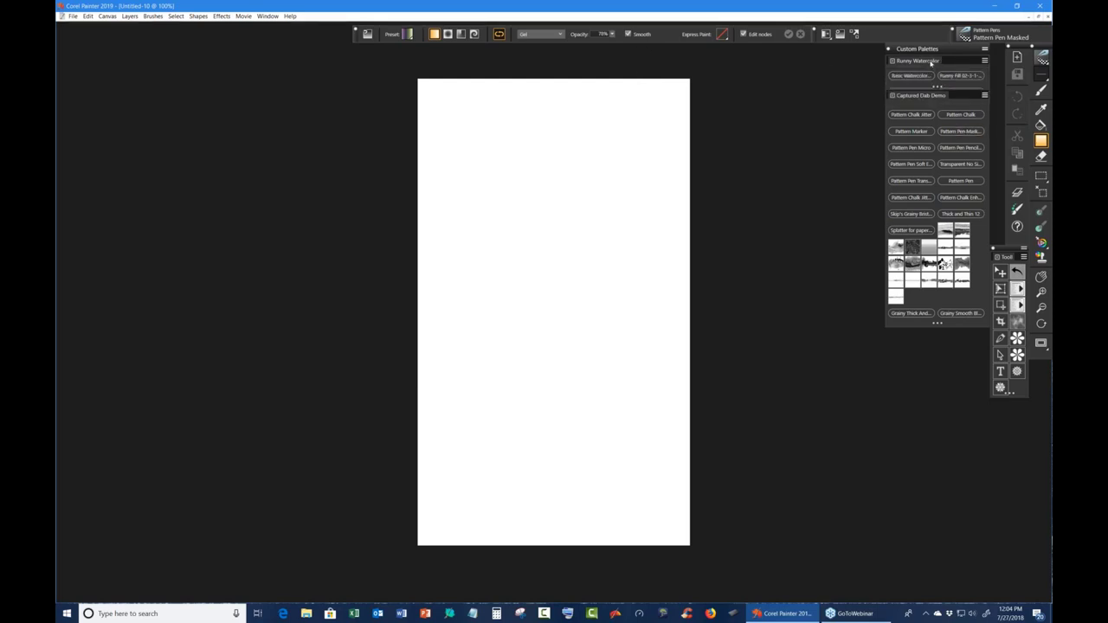
{"action": "left_click_drag", "start_coordinate": [938, 87], "coordinate": [938, 104]}
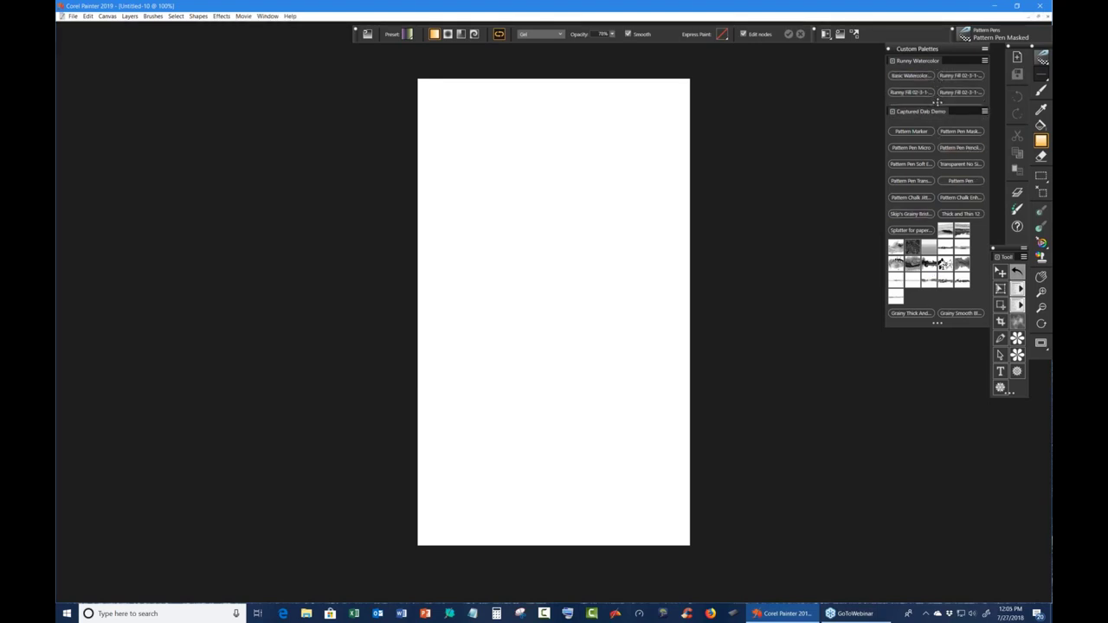
{"action": "mouse_move", "coordinate": [937, 103]}
{"action": "left_mouse_down"}
{"action": "mouse_move", "coordinate": [943, 414]}
{"action": "mouse_move", "coordinate": [943, 385]}
{"action": "left_mouse_up"}
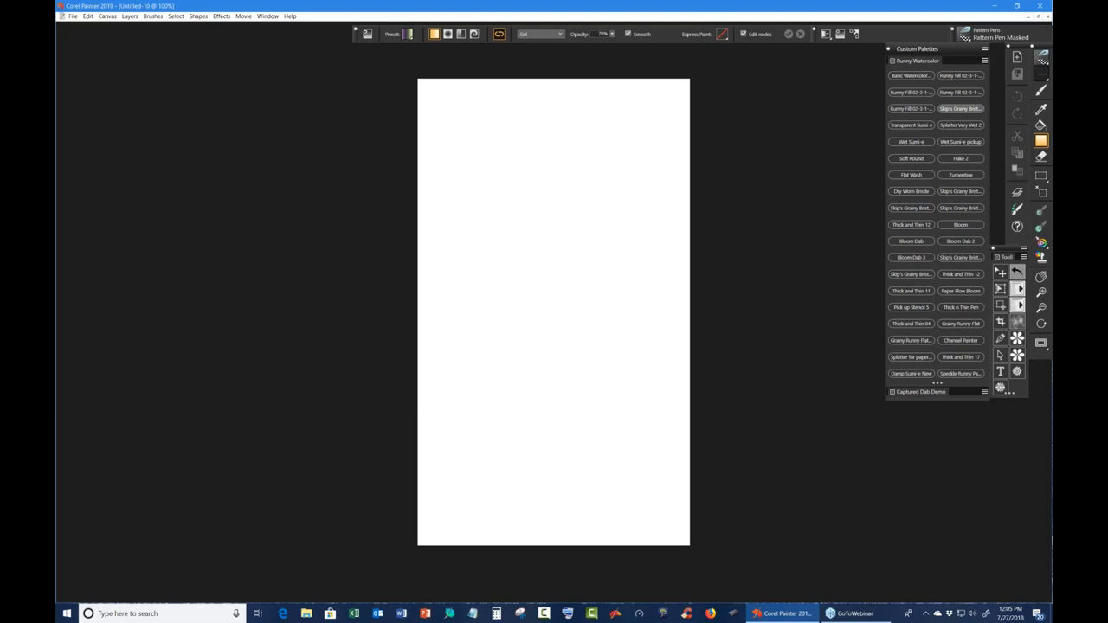
{"action": "left_click", "coordinate": [952, 110]}
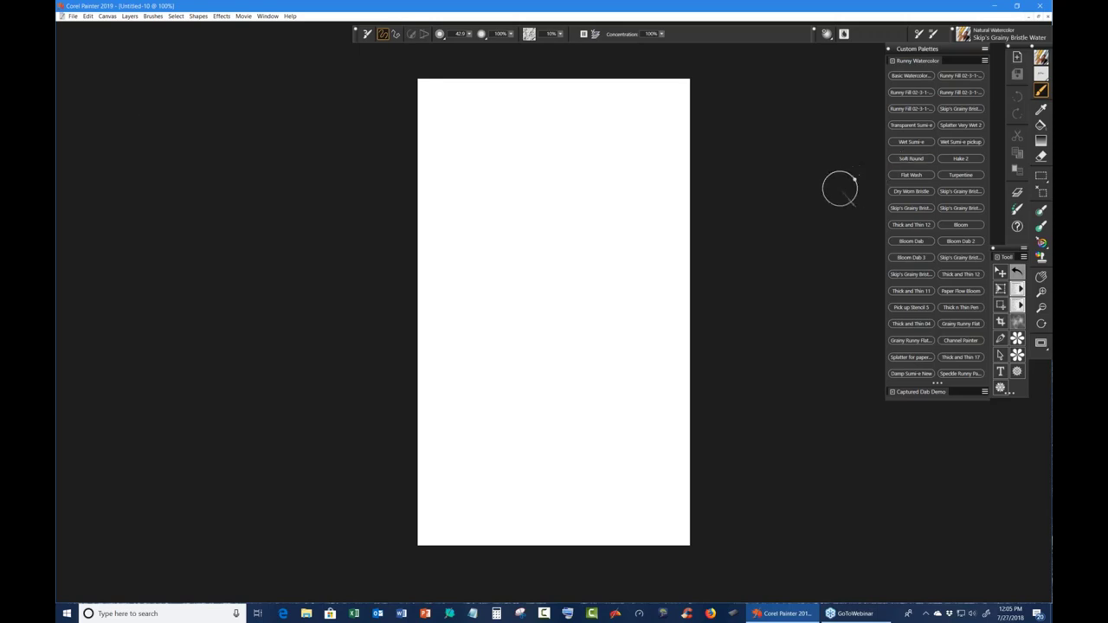
Choose the Heavy Pastel paper from the Traditional Style Papers as the paper texture.
{"action": "scroll", "coordinate": [837, 188], "scroll_direction": "up", "scroll_amount": 1}
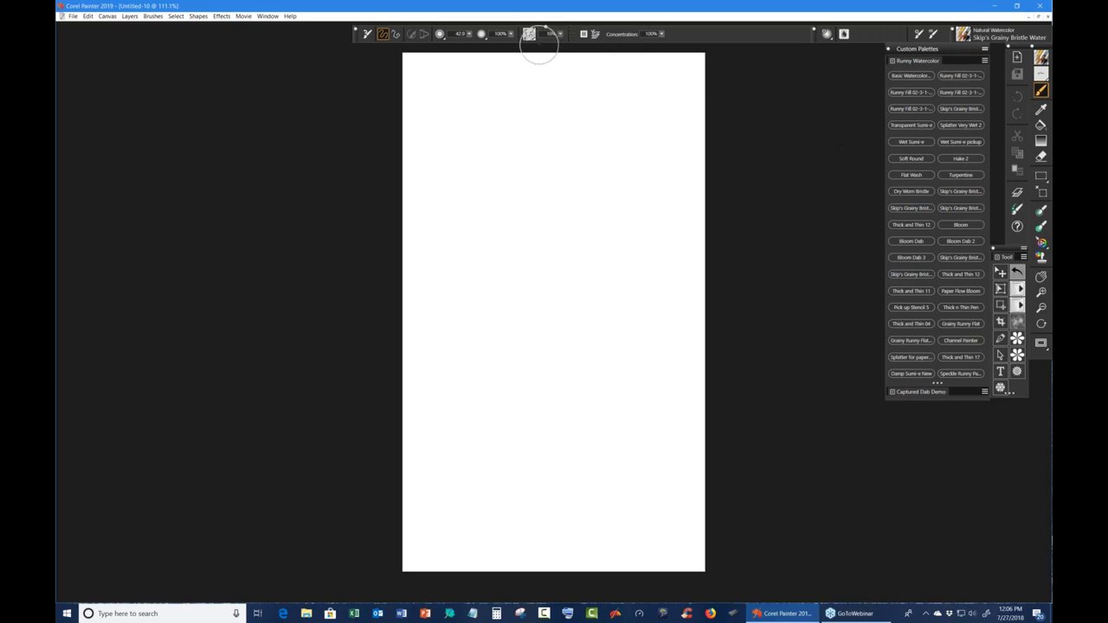
{"action": "left_click", "coordinate": [528, 35]}
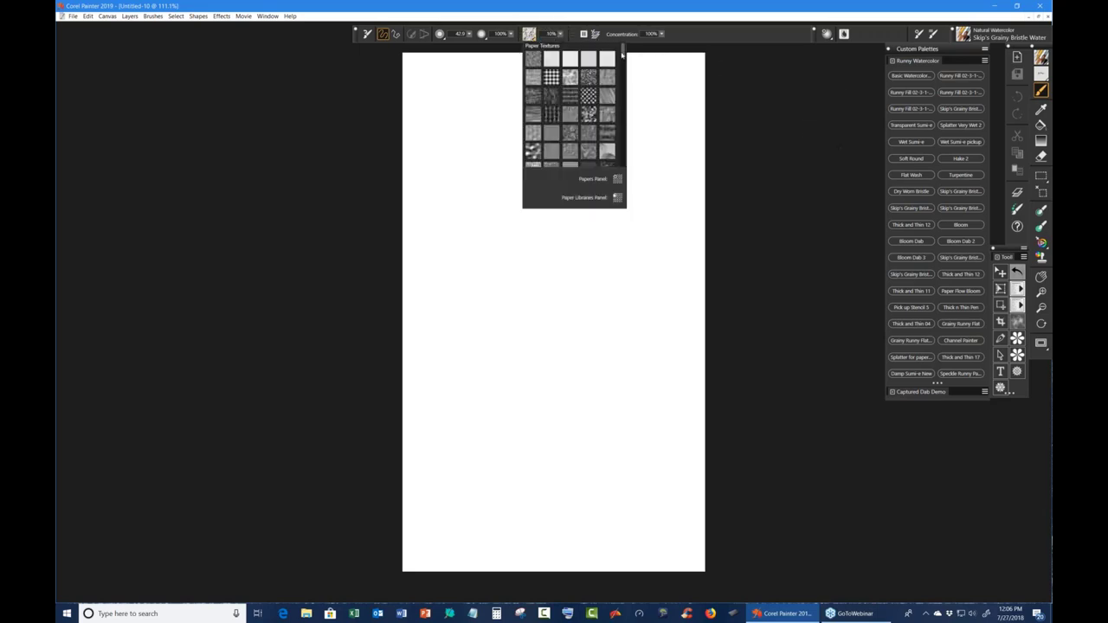
{"action": "left_click_drag", "start_coordinate": [625, 55], "coordinate": [621, 79]}
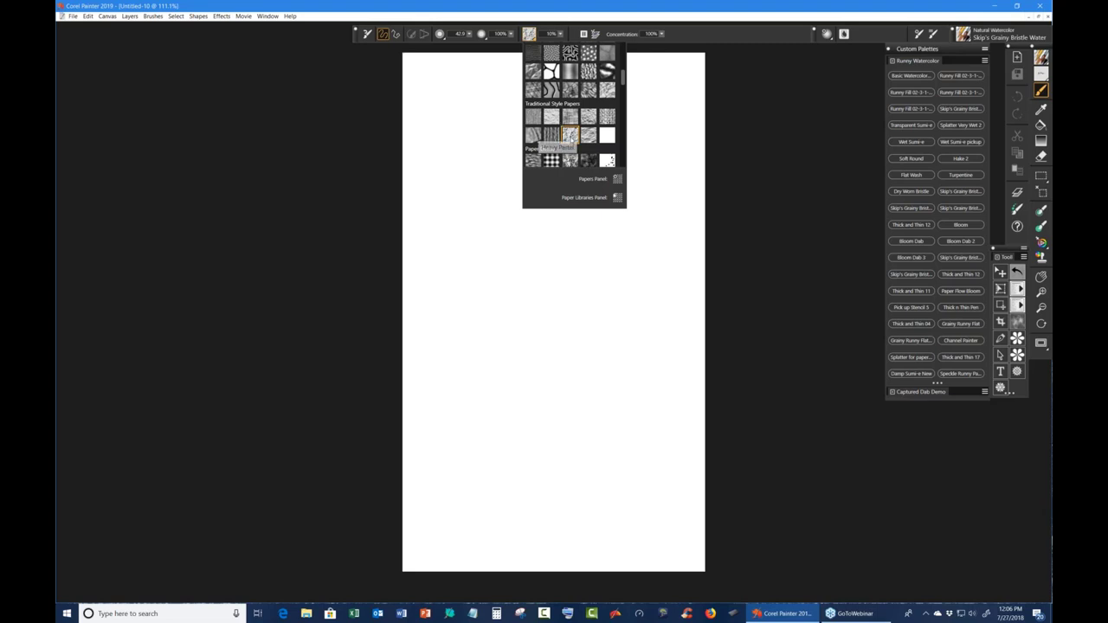
{"action": "left_click", "coordinate": [552, 136]}
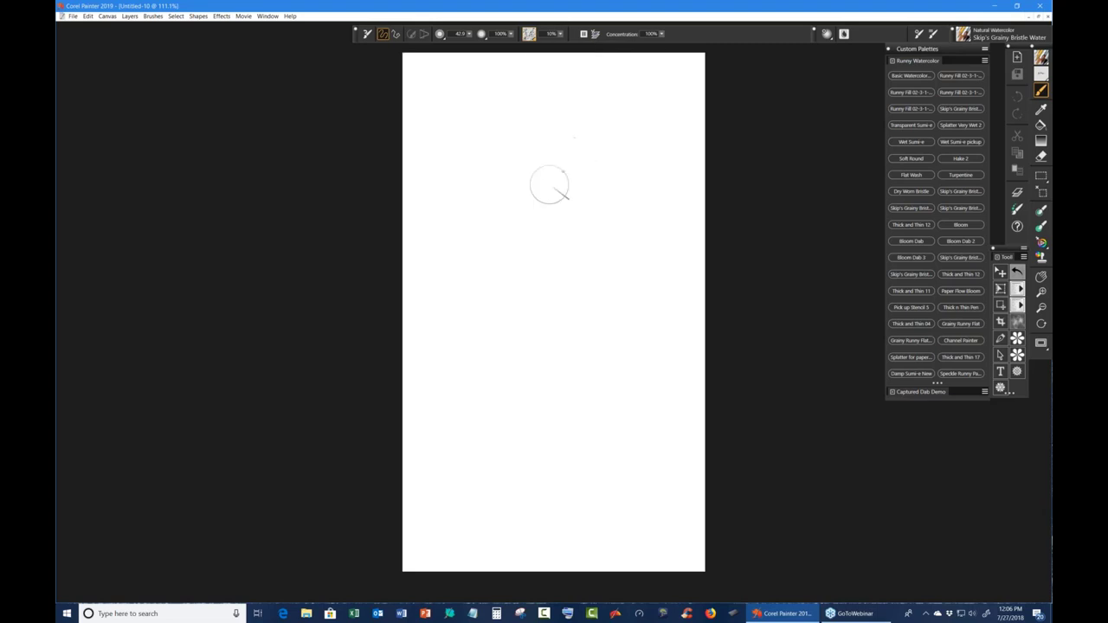
Set the Heavy Pastel paper's contrast to 113% and brightness to 50%, and collapse the paper settings.
{"action": "left_click", "coordinate": [531, 34]}
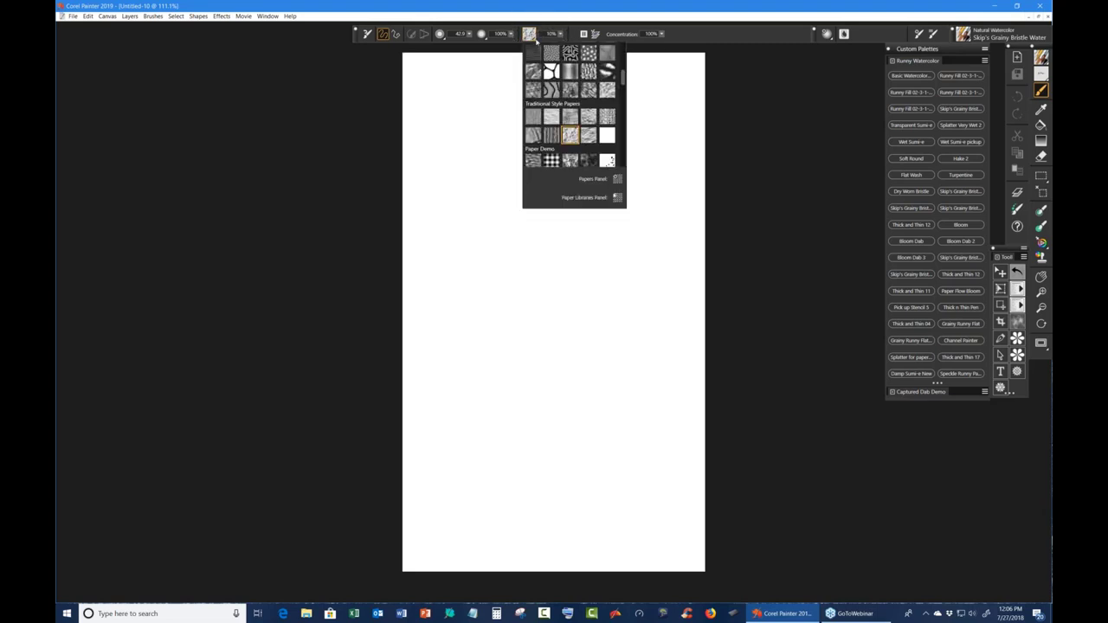
{"action": "left_click", "coordinate": [617, 179]}
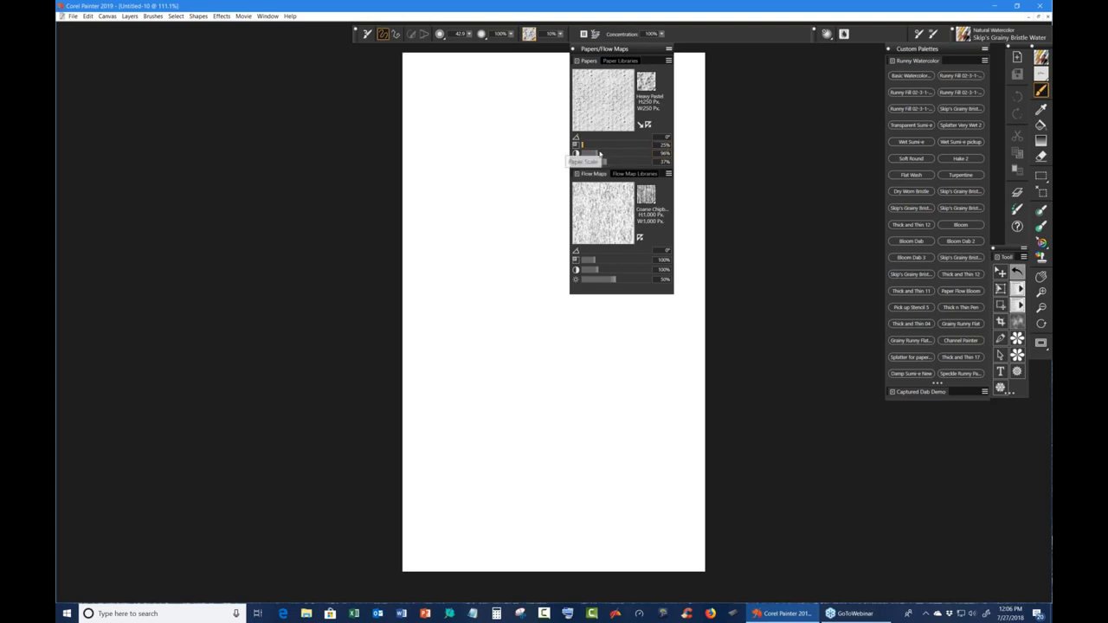
{"action": "left_click_drag", "start_coordinate": [598, 154], "coordinate": [616, 163]}
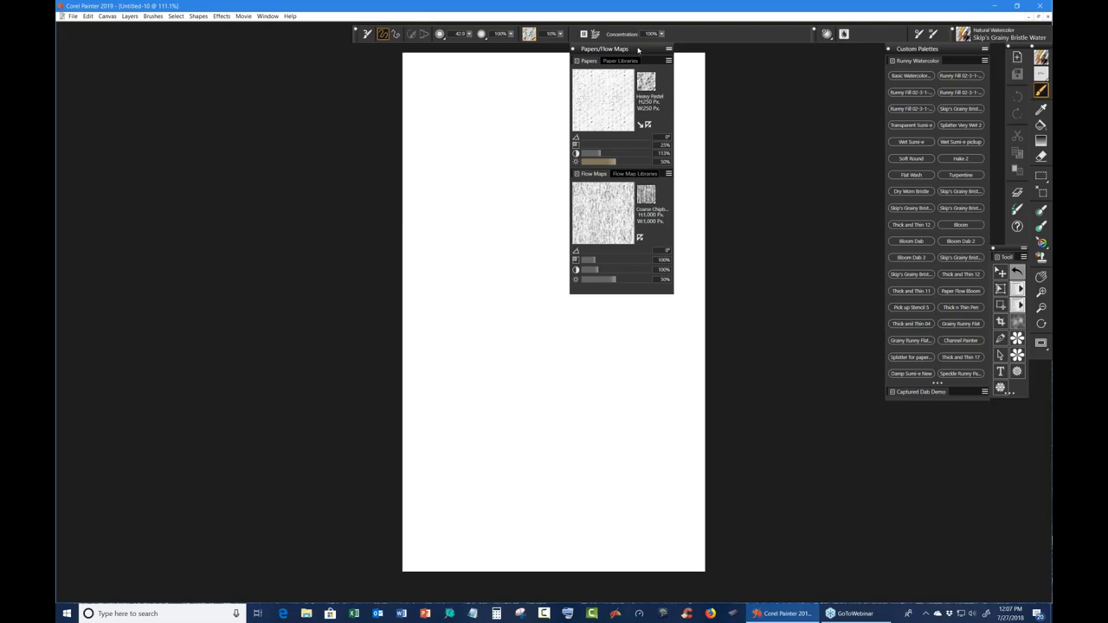
{"action": "double_click", "coordinate": [639, 49]}
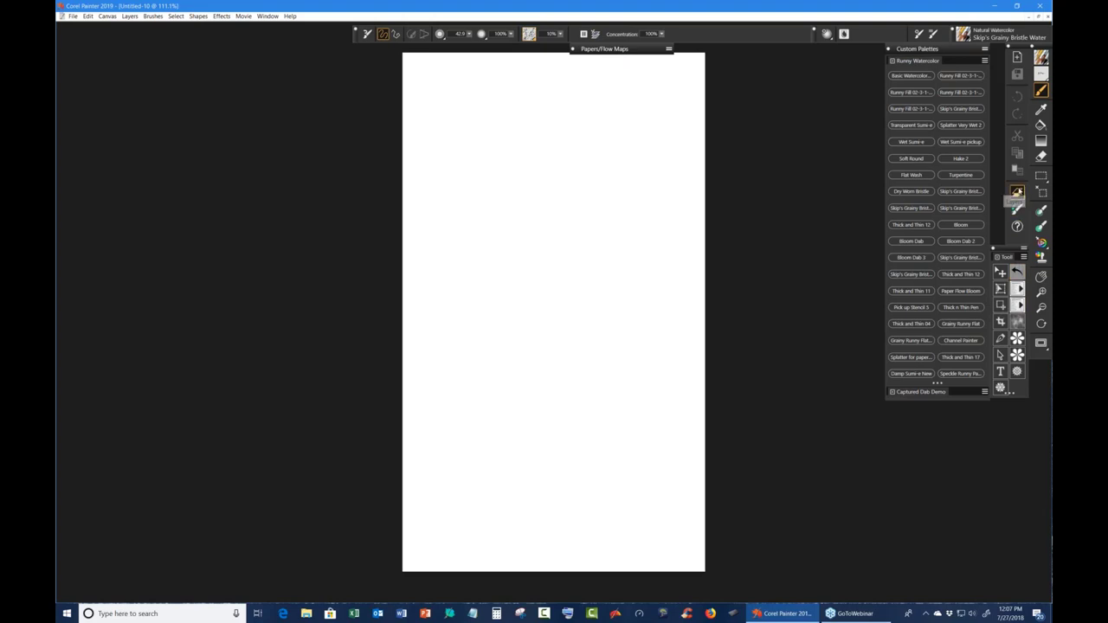
Show the layers and run the custom tool script that generates a paper texture layer above the Canvas.
{"action": "left_click", "coordinate": [1018, 192]}
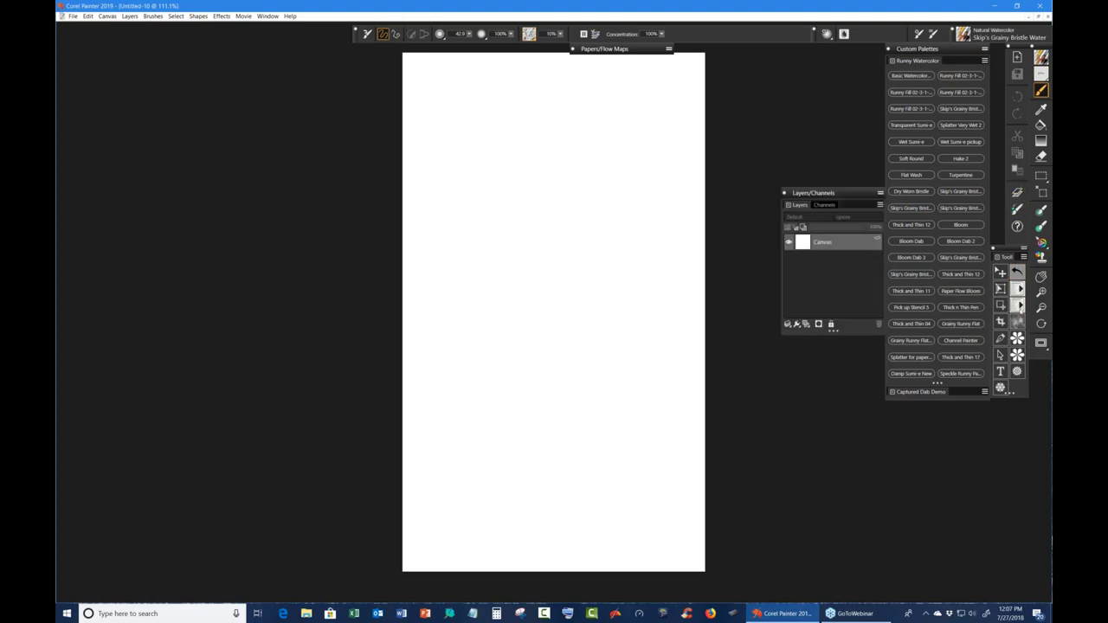
{"action": "left_click", "coordinate": [1020, 307]}
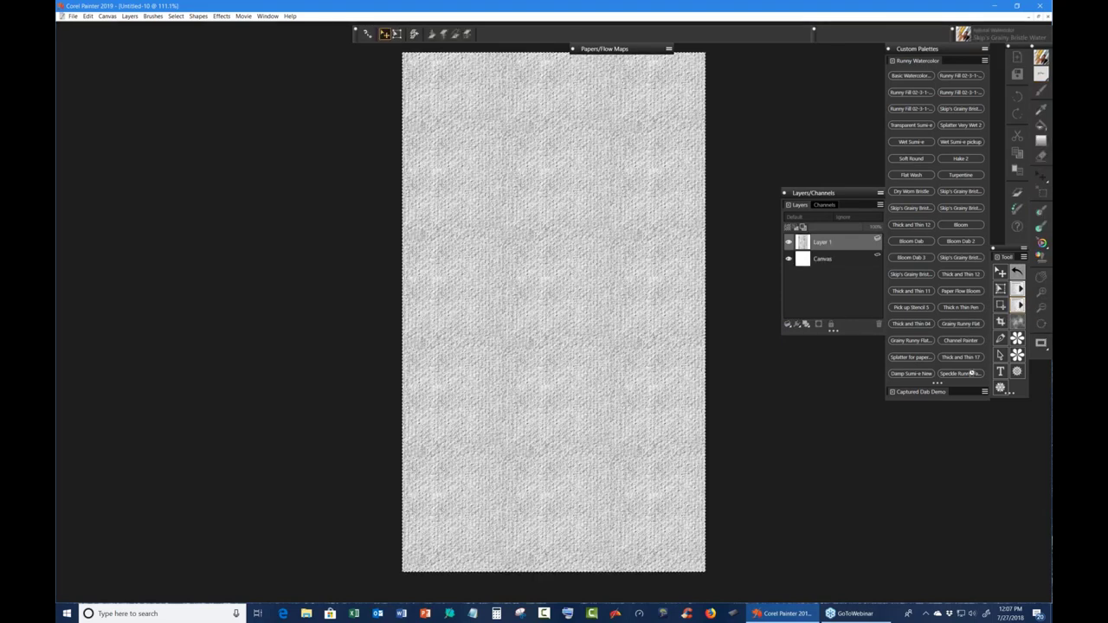
{"action": "left_click", "coordinate": [837, 257]}
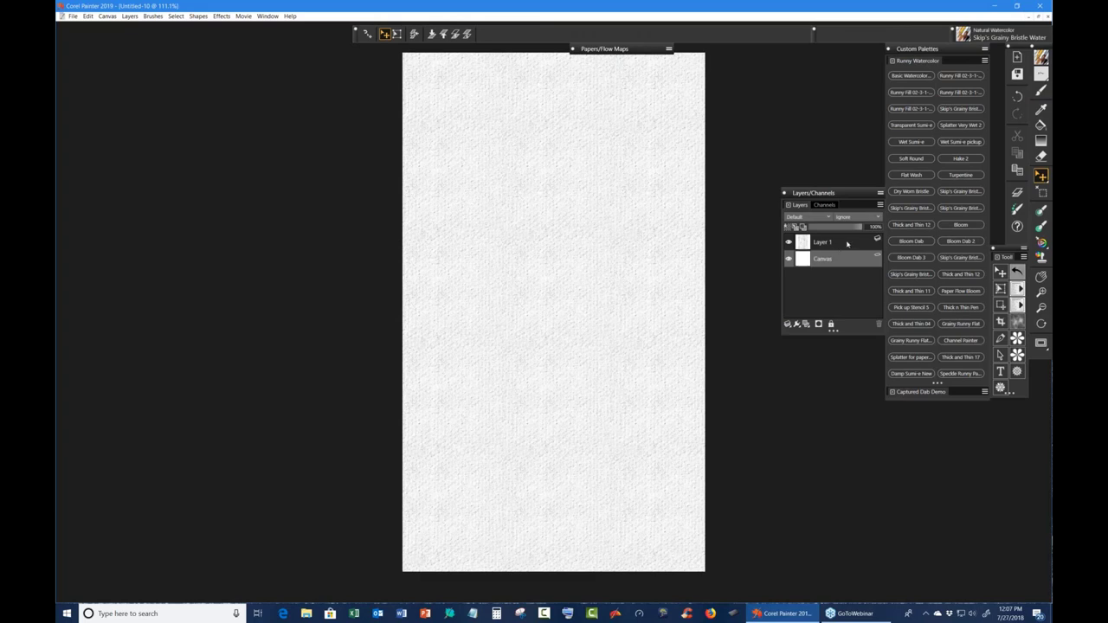
Lower the paper texture layer's opacity to about 25%, check the grain up close and lock the layer.
{"action": "left_click", "coordinate": [848, 244]}
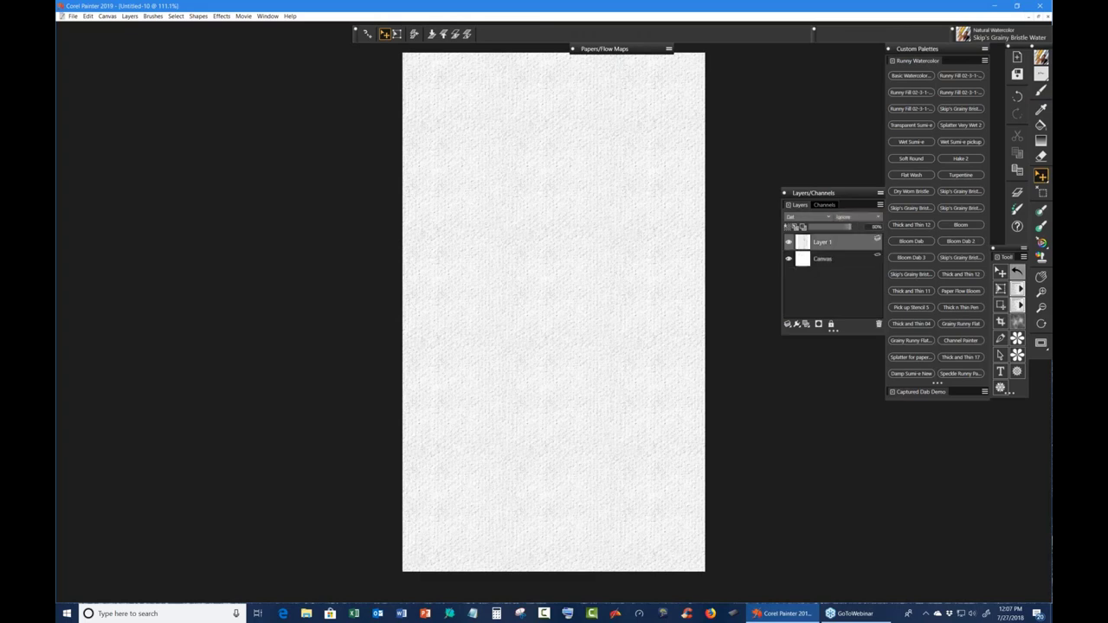
{"action": "scroll", "coordinate": [870, 228], "scroll_direction": "down", "scroll_amount": 2}
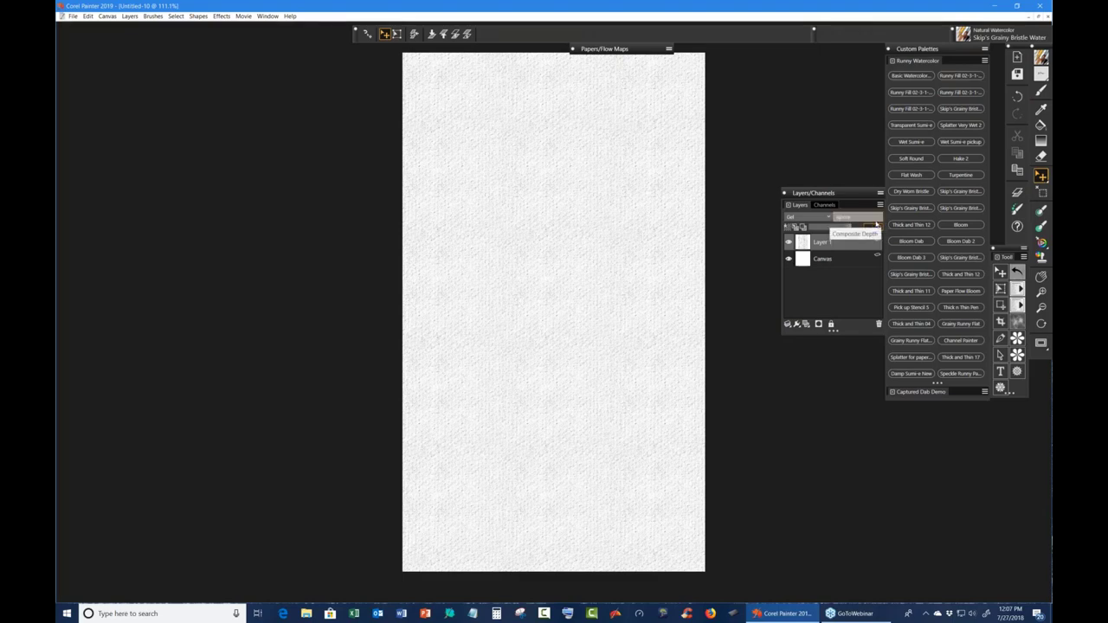
{"action": "scroll", "coordinate": [876, 225], "scroll_direction": "down", "scroll_amount": 1}
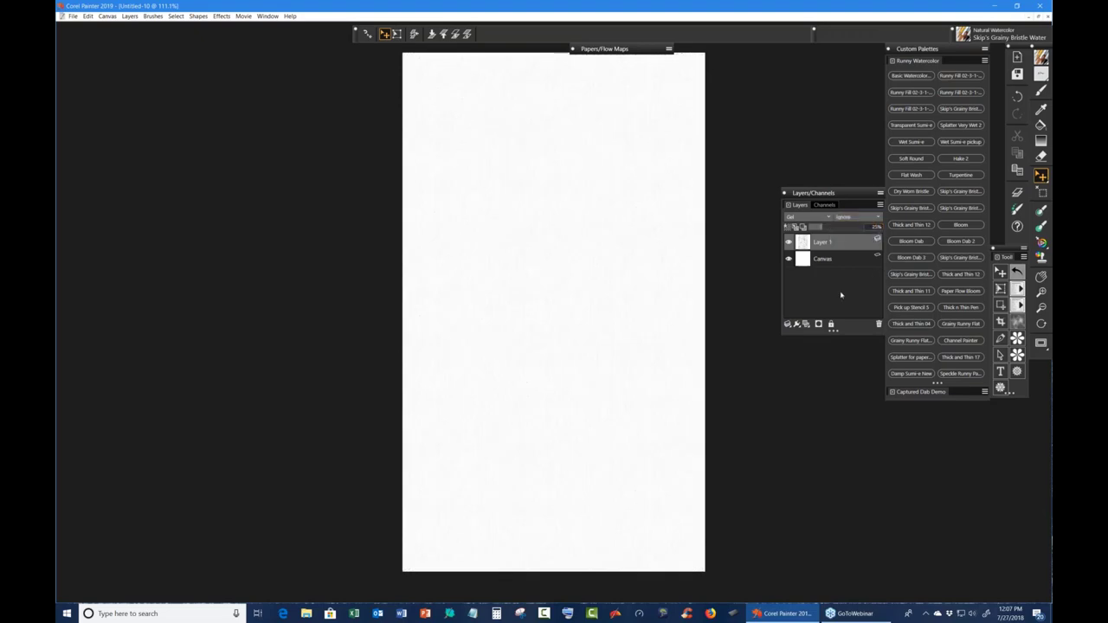
{"action": "key", "text": "ctrl+plus"}
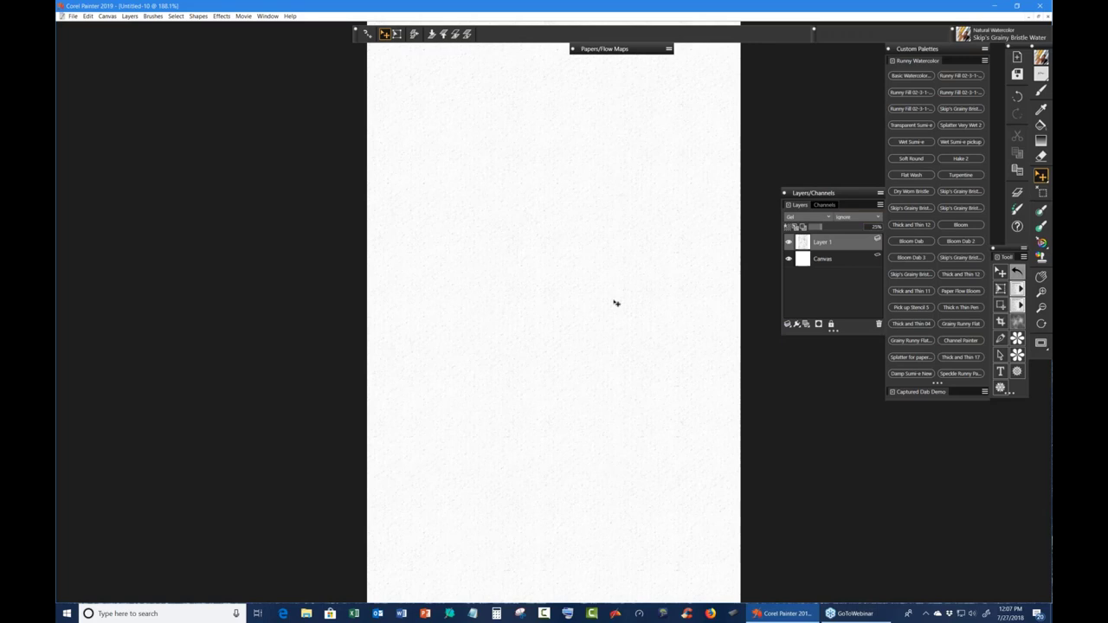
{"action": "key", "text": "ctrl+plus"}
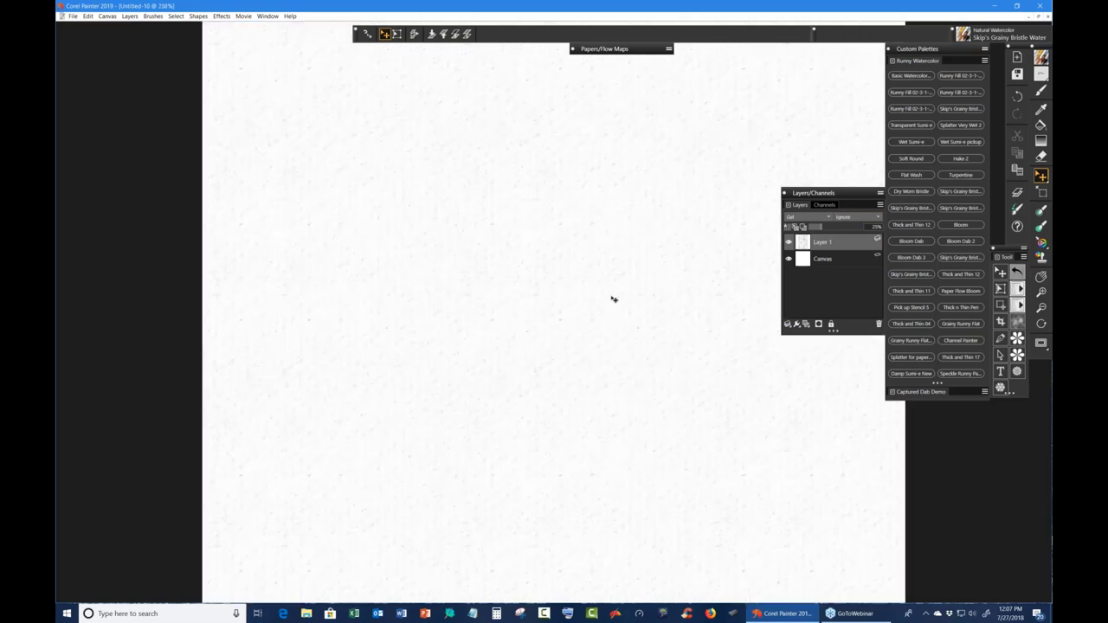
{"action": "key", "text": "ctrl+0"}
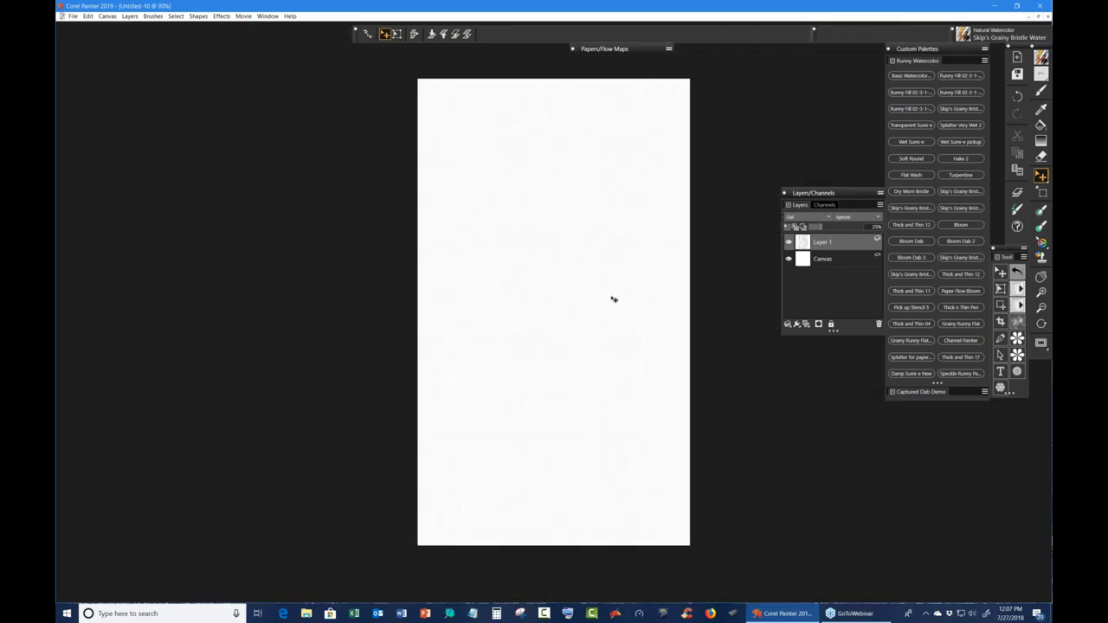
{"action": "key", "text": "ctrl+plus"}
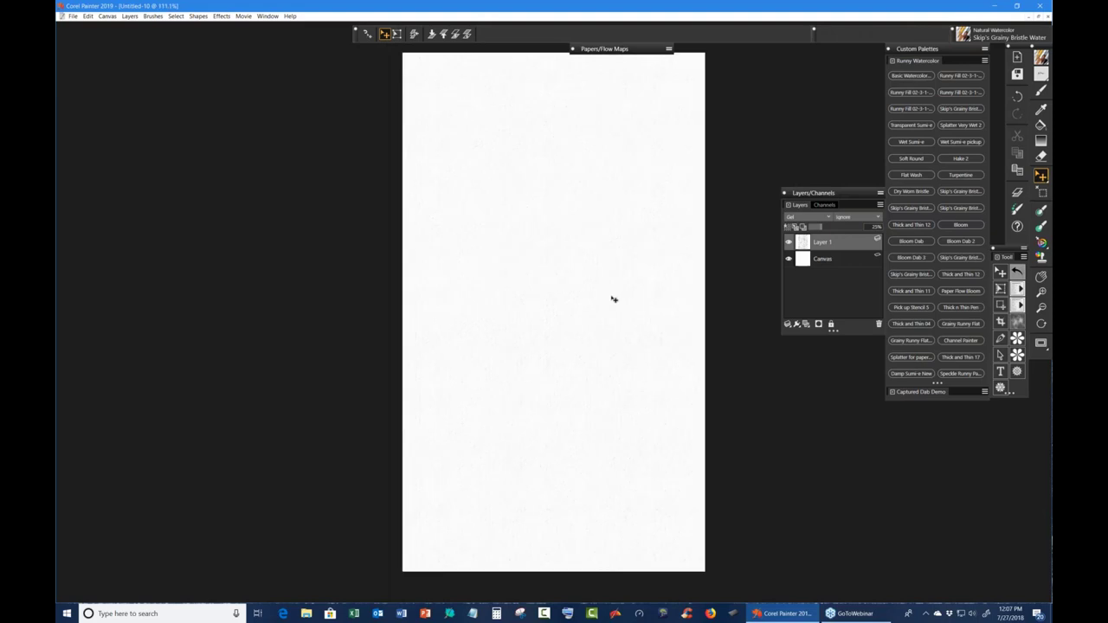
{"action": "key", "text": "ctrl+minus"}
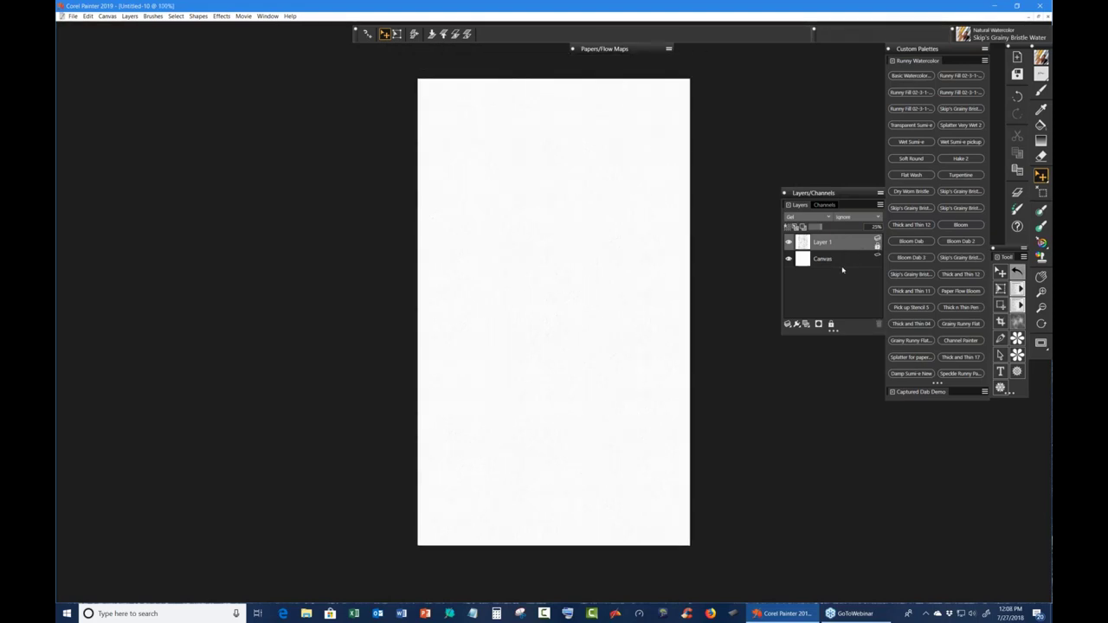
Add a new layer between the Canvas and the texture layer, and collapse the Runny Watercolor palette.
{"action": "left_click", "coordinate": [843, 261]}
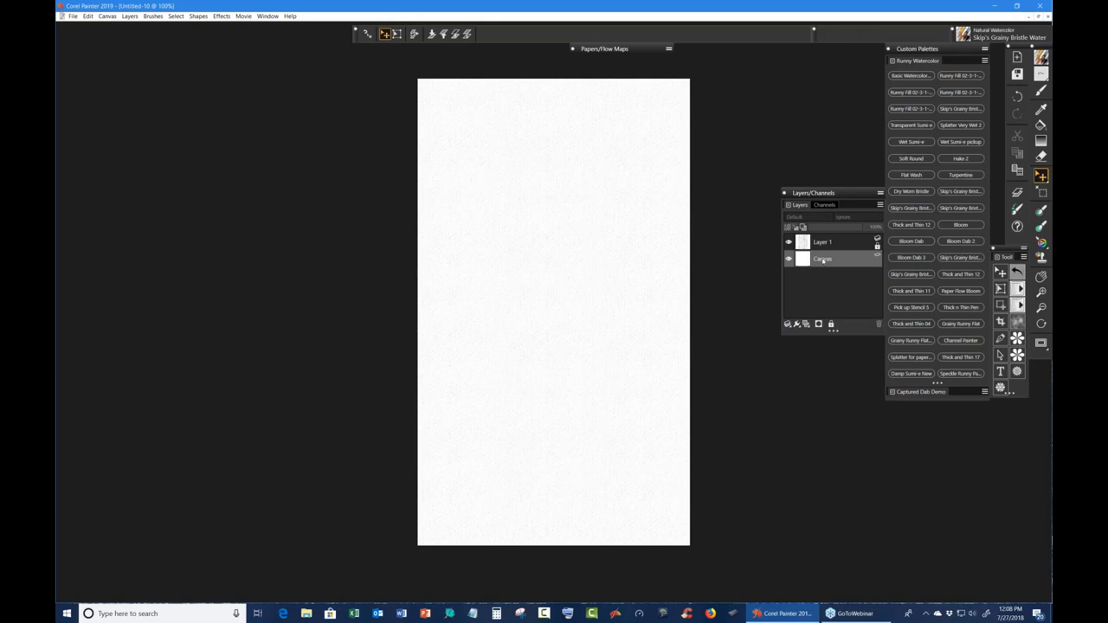
{"action": "left_click", "coordinate": [806, 324]}
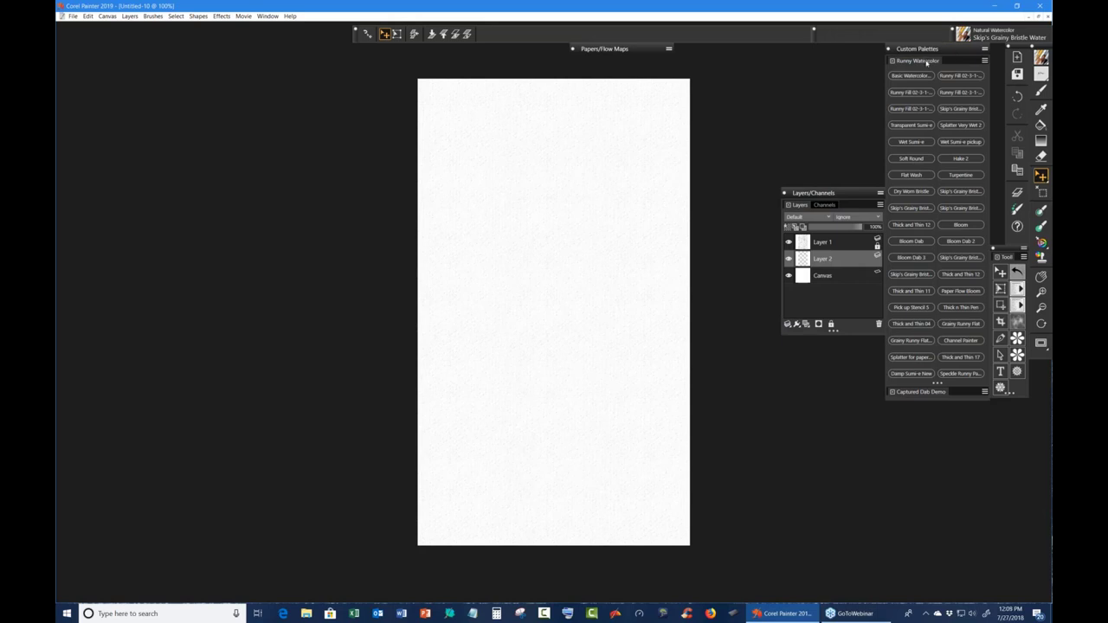
{"action": "left_click", "coordinate": [927, 63]}
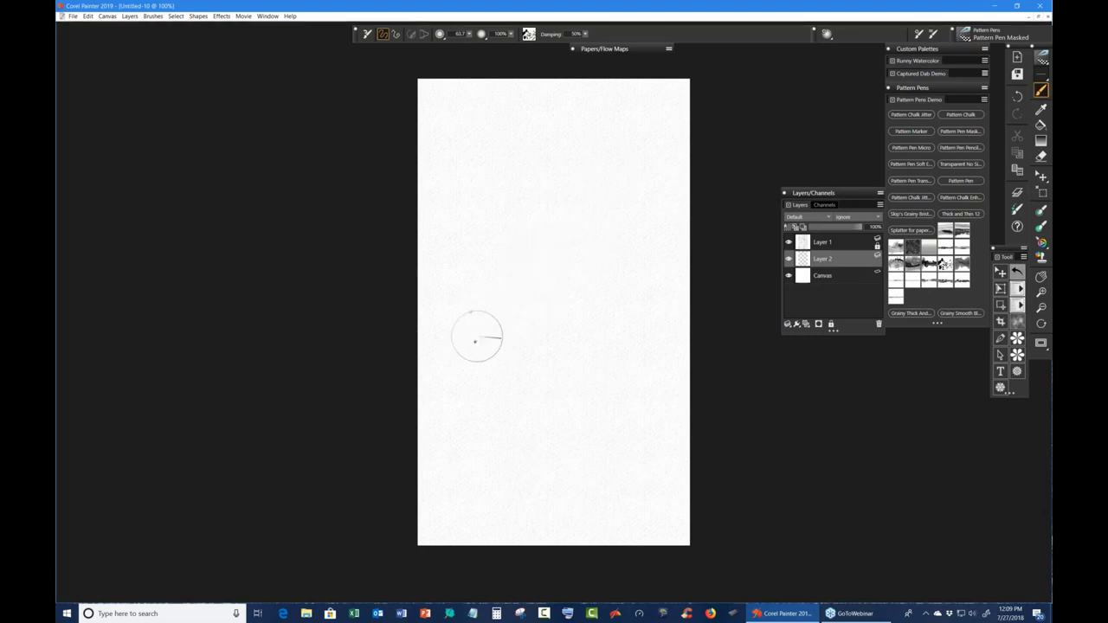
Try two diagonal strokes with the Pattern Pen Masked brush on the new layer and undo both.
{"action": "mouse_move", "coordinate": [475, 332]}
{"action": "left_mouse_down"}
{"action": "mouse_move", "coordinate": [622, 130]}
{"action": "mouse_move", "coordinate": [666, 97]}
{"action": "left_mouse_up"}
{"action": "left_click_drag", "start_coordinate": [660, 163], "coordinate": [612, 253]}
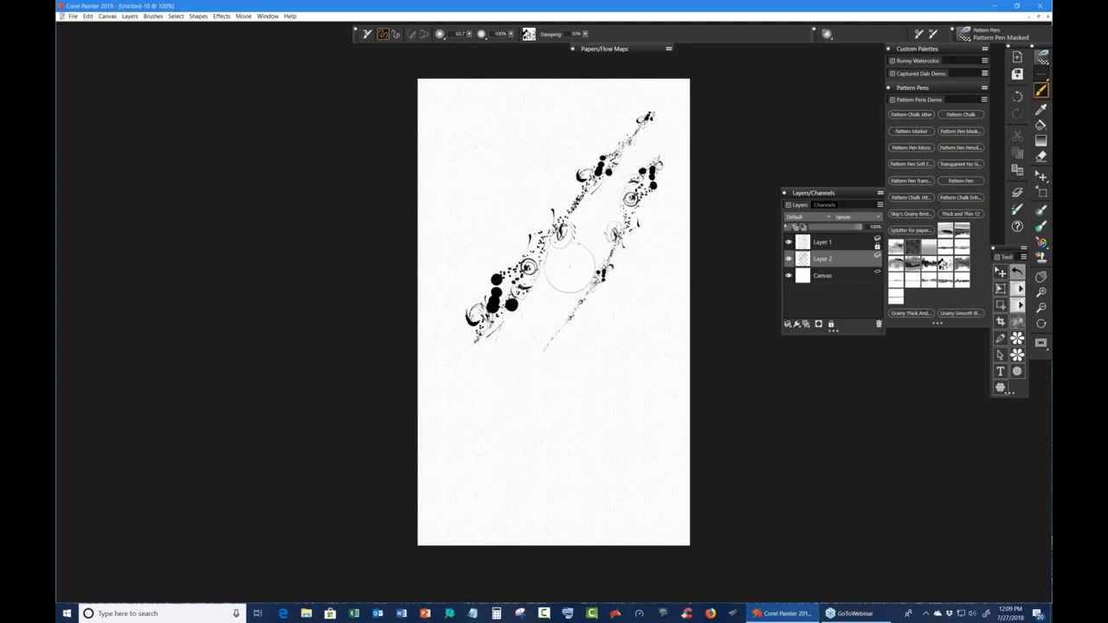
{"action": "key", "text": "ctrl+z"}
{"action": "key", "text": "ctrl+z"}
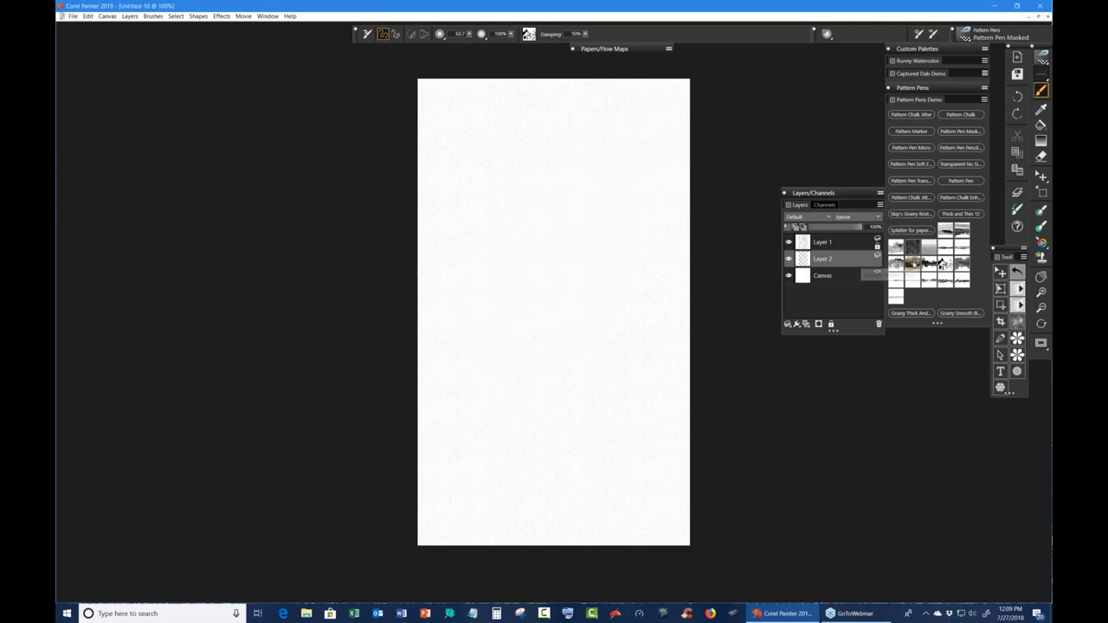
Try diagonal Pattern Pen Masked strokes on Layer 2 with a black ink pattern, a yellow-blue pattern and a landscape pattern, undoing each.
{"action": "left_click", "coordinate": [932, 265]}
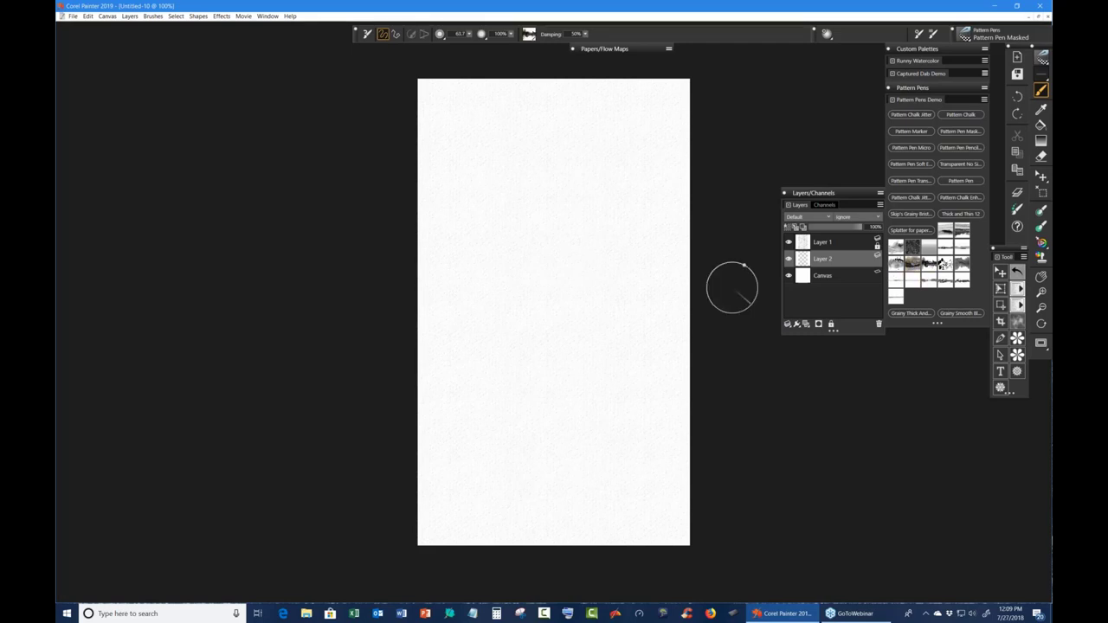
{"action": "mouse_move", "coordinate": [483, 392]}
{"action": "left_mouse_down"}
{"action": "mouse_move", "coordinate": [551, 300]}
{"action": "mouse_move", "coordinate": [604, 270]}
{"action": "left_mouse_up"}
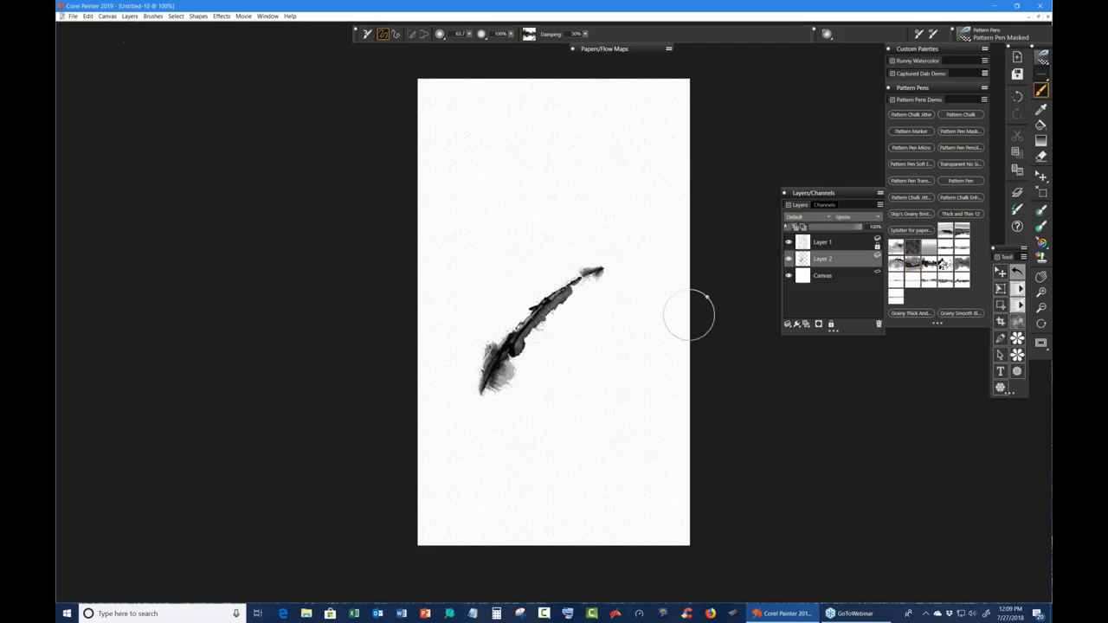
{"action": "key", "text": "ctrl+z"}
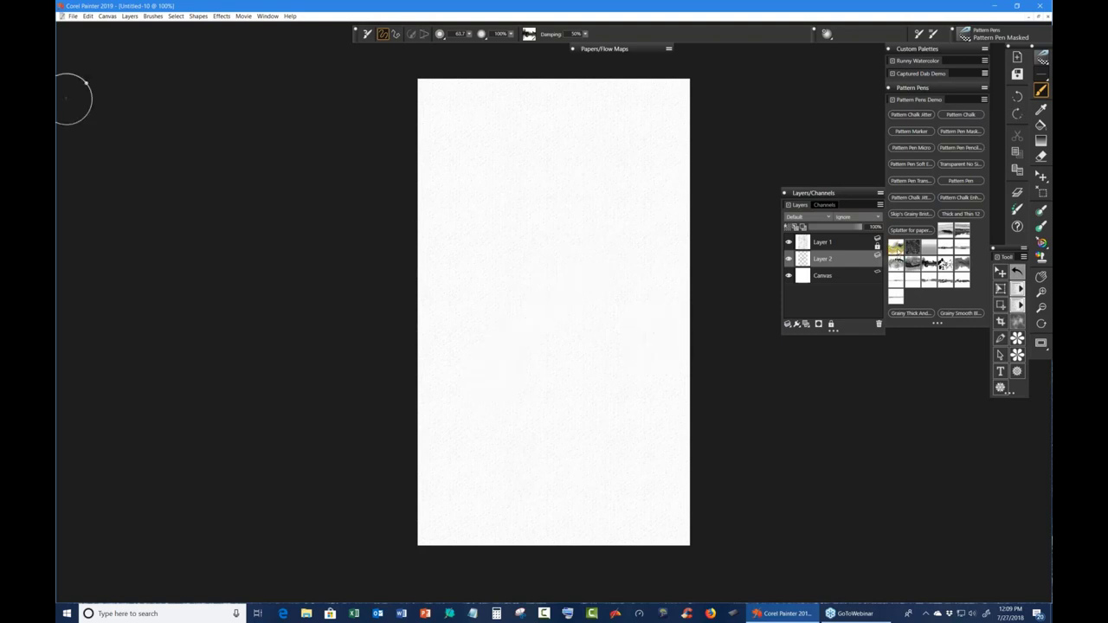
{"action": "left_click_drag", "start_coordinate": [463, 406], "coordinate": [532, 279]}
{"action": "left_click_drag", "start_coordinate": [589, 208], "coordinate": [653, 131]}
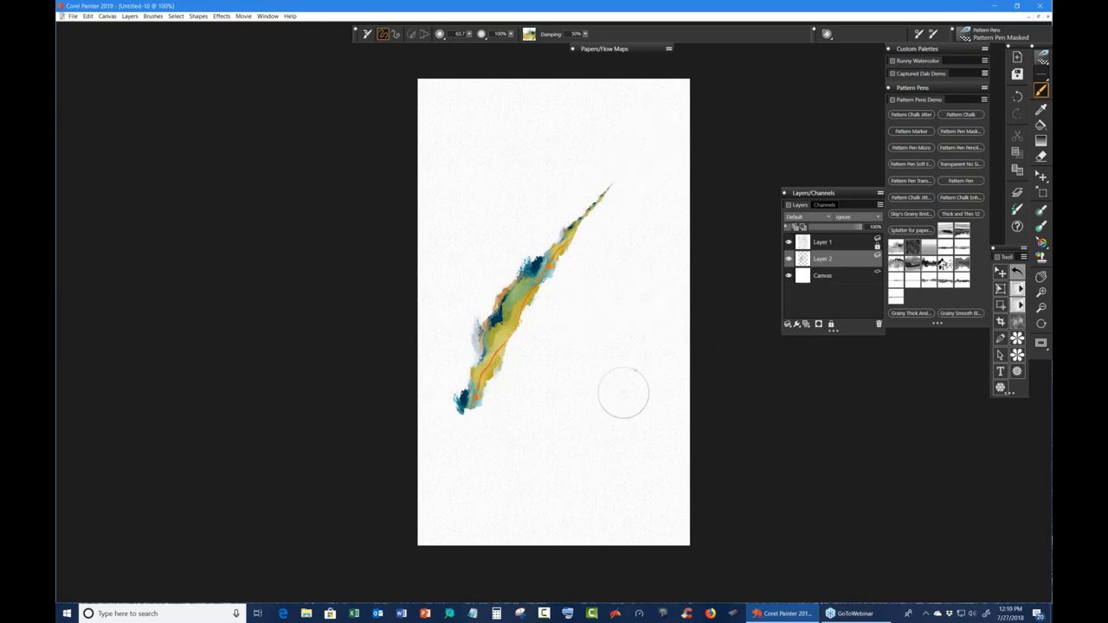
{"action": "key", "text": "ctrl+z"}
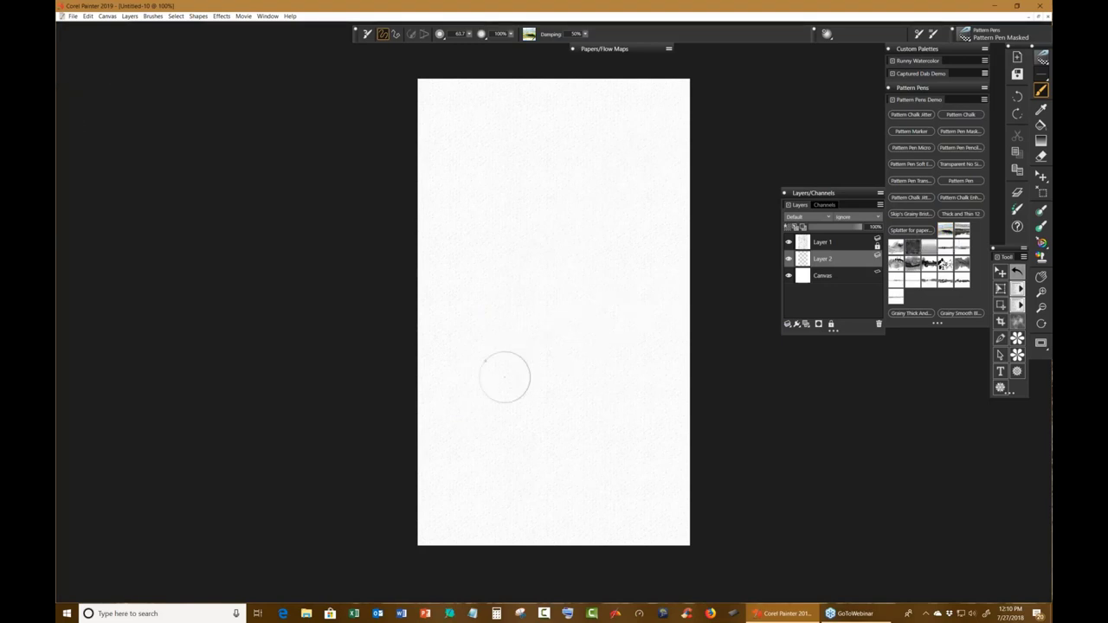
{"action": "mouse_move", "coordinate": [475, 400]}
{"action": "left_mouse_down"}
{"action": "mouse_move", "coordinate": [551, 275]}
{"action": "mouse_move", "coordinate": [633, 179]}
{"action": "left_mouse_up"}
{"action": "key", "text": "ctrl+z"}
Paint a long-legged bird with the black splatter pattern, with body, raised tail, neck, head and two legs in the middle of the canvas.
{"action": "mouse_move", "coordinate": [514, 228]}
{"action": "left_mouse_down"}
{"action": "mouse_move", "coordinate": [524, 309]}
{"action": "mouse_move", "coordinate": [564, 324]}
{"action": "mouse_move", "coordinate": [527, 314]}
{"action": "mouse_move", "coordinate": [550, 355]}
{"action": "mouse_move", "coordinate": [598, 368]}
{"action": "mouse_move", "coordinate": [542, 333]}
{"action": "mouse_move", "coordinate": [564, 314]}
{"action": "mouse_move", "coordinate": [618, 354]}
{"action": "mouse_move", "coordinate": [595, 309]}
{"action": "mouse_move", "coordinate": [626, 339]}
{"action": "mouse_move", "coordinate": [640, 298]}
{"action": "mouse_move", "coordinate": [625, 342]}
{"action": "mouse_move", "coordinate": [647, 294]}
{"action": "mouse_move", "coordinate": [639, 338]}
{"action": "mouse_move", "coordinate": [672, 335]}
{"action": "mouse_move", "coordinate": [637, 353]}
{"action": "mouse_move", "coordinate": [622, 293]}
{"action": "left_mouse_up"}
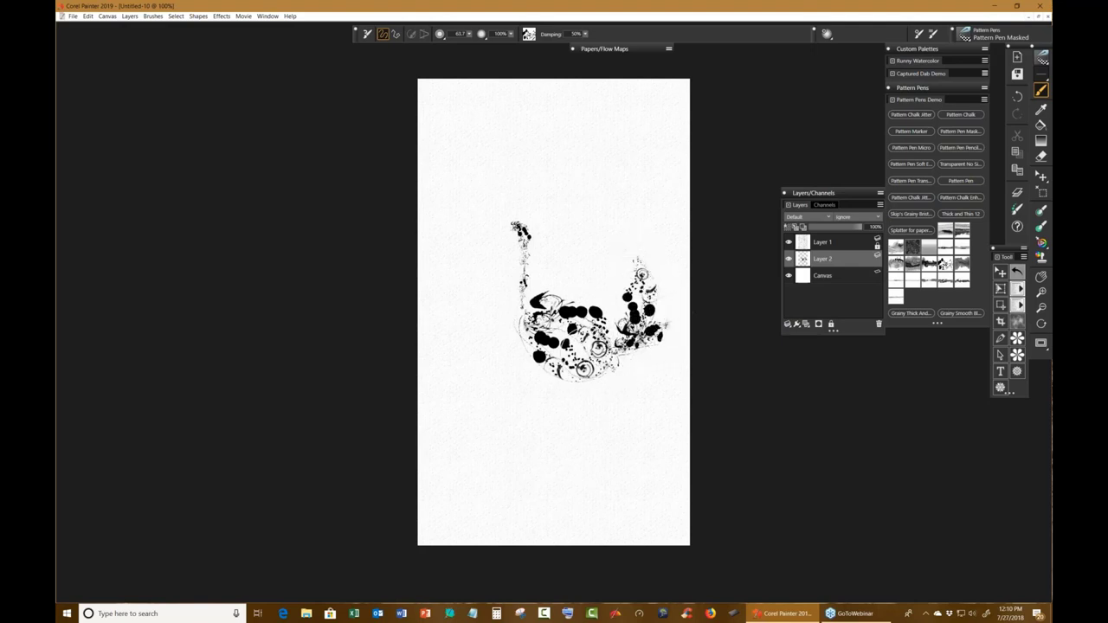
{"action": "mouse_move", "coordinate": [520, 232]}
{"action": "left_mouse_down"}
{"action": "mouse_move", "coordinate": [485, 240]}
{"action": "mouse_move", "coordinate": [498, 231]}
{"action": "left_mouse_up"}
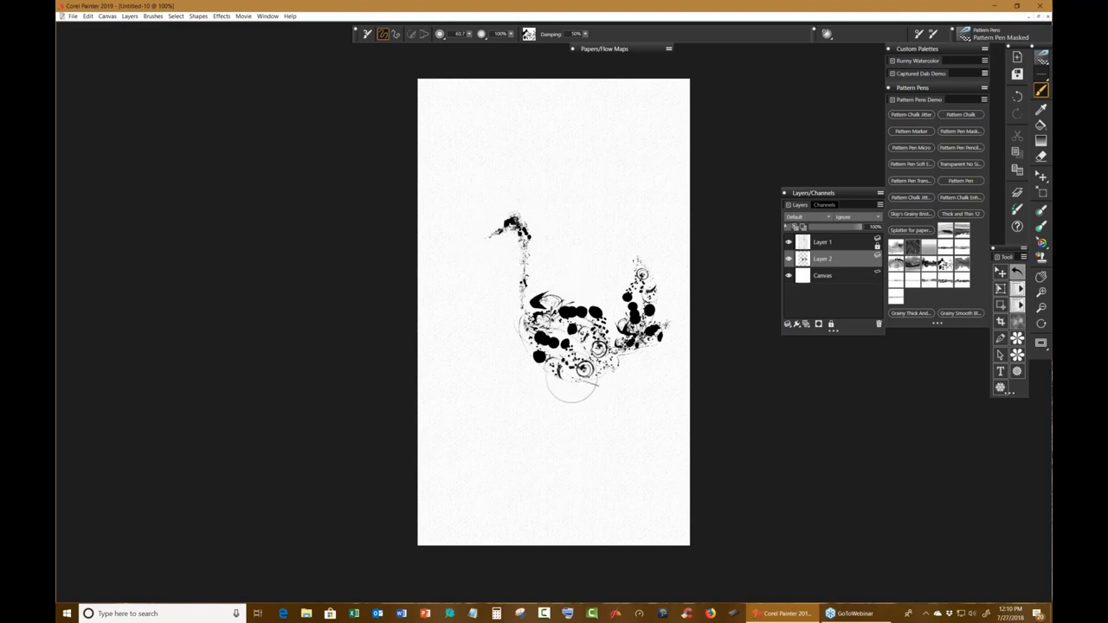
{"action": "mouse_move", "coordinate": [577, 394]}
{"action": "left_mouse_down"}
{"action": "mouse_move", "coordinate": [567, 394]}
{"action": "mouse_move", "coordinate": [571, 382]}
{"action": "mouse_move", "coordinate": [587, 436]}
{"action": "mouse_move", "coordinate": [537, 485]}
{"action": "mouse_move", "coordinate": [519, 487]}
{"action": "mouse_move", "coordinate": [539, 478]}
{"action": "mouse_move", "coordinate": [533, 486]}
{"action": "left_mouse_up"}
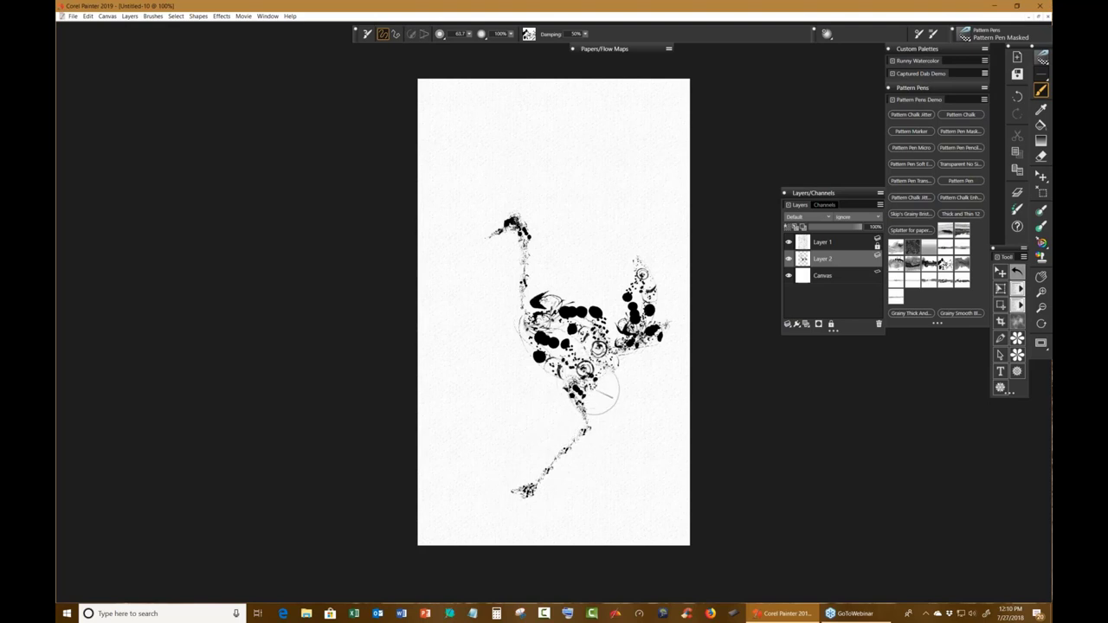
{"action": "mouse_move", "coordinate": [564, 418]}
{"action": "left_mouse_down"}
{"action": "mouse_move", "coordinate": [503, 472]}
{"action": "mouse_move", "coordinate": [519, 452]}
{"action": "mouse_move", "coordinate": [497, 465]}
{"action": "mouse_move", "coordinate": [508, 470]}
{"action": "mouse_move", "coordinate": [525, 445]}
{"action": "left_mouse_up"}
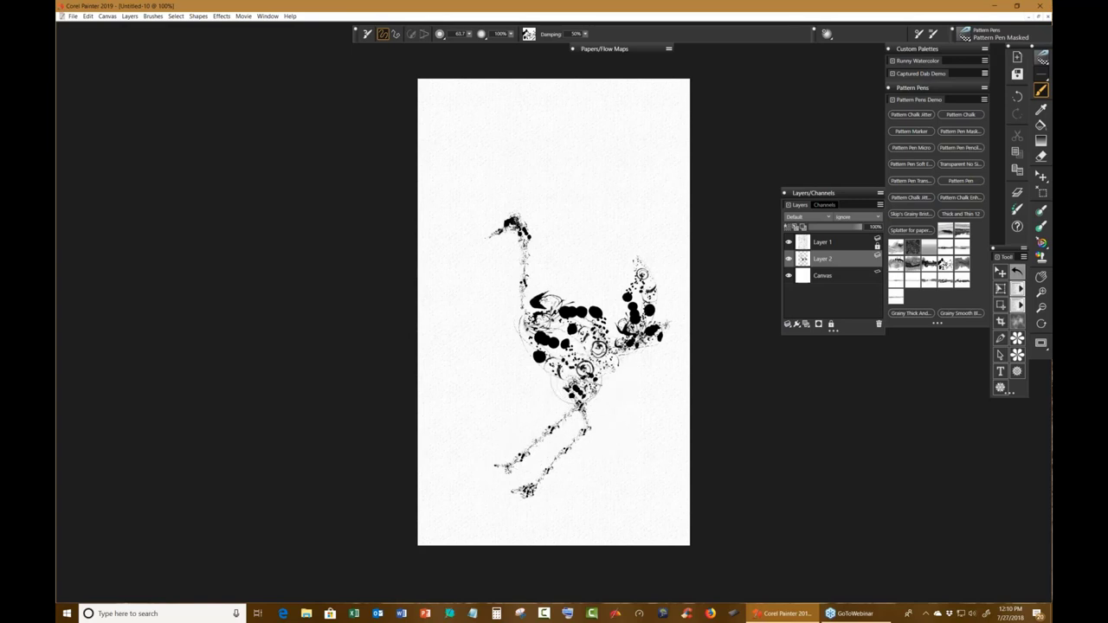
{"action": "left_click_drag", "start_coordinate": [596, 400], "coordinate": [523, 477]}
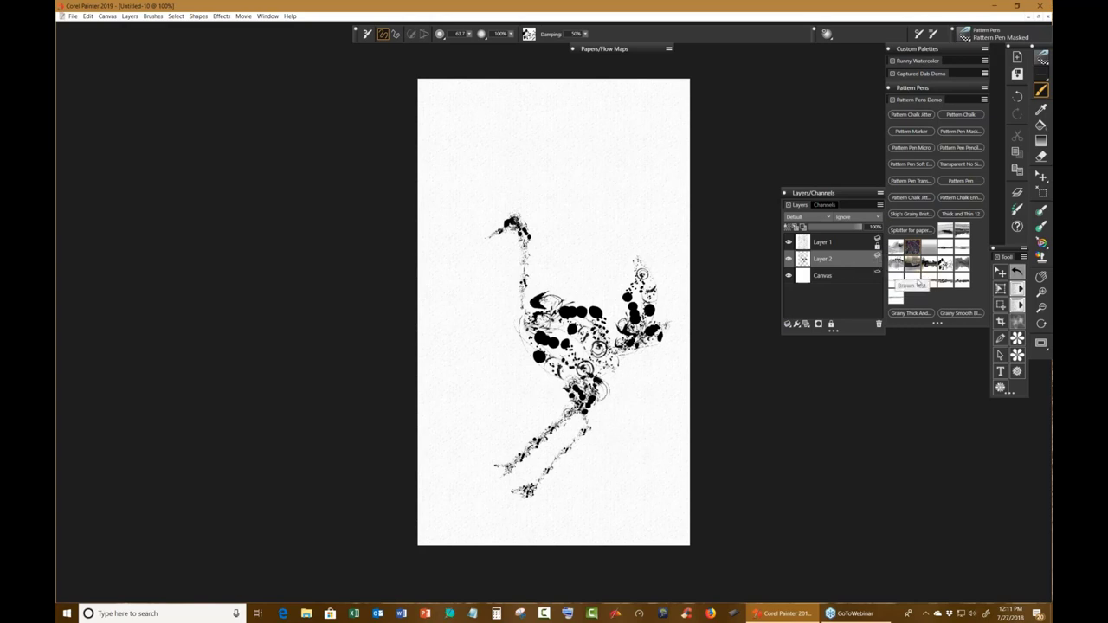
Try a stroke of the Red Run pattern across the bird's body and show the Glazing/Stroke Attributes palette drawer.
{"action": "left_click", "coordinate": [897, 297]}
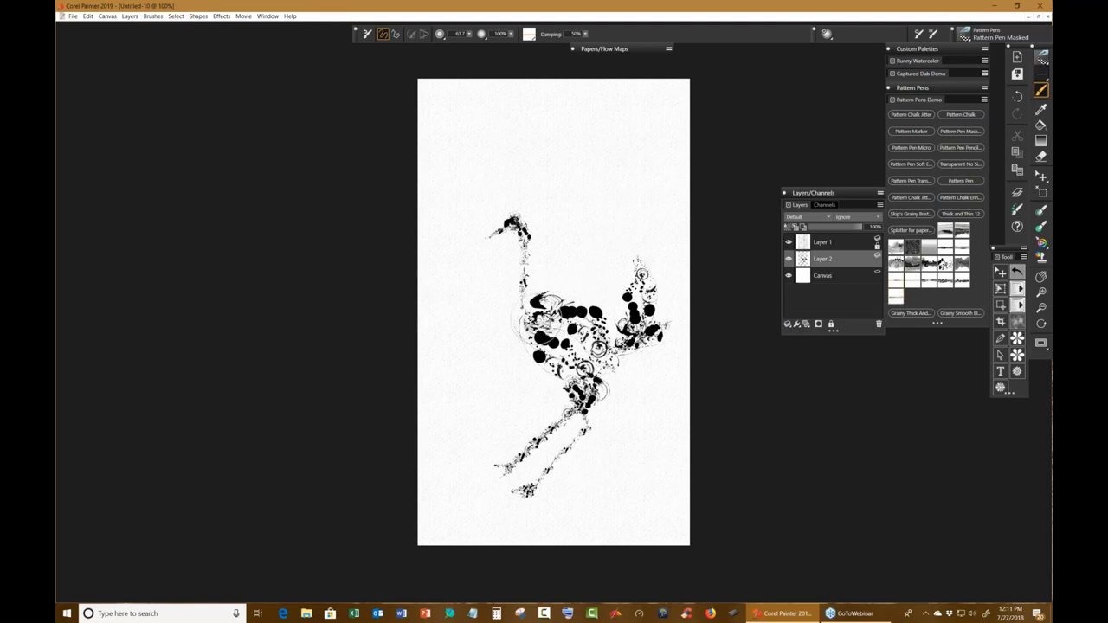
{"action": "mouse_move", "coordinate": [518, 322]}
{"action": "left_mouse_down"}
{"action": "mouse_move", "coordinate": [577, 336]}
{"action": "mouse_move", "coordinate": [615, 357]}
{"action": "mouse_move", "coordinate": [617, 371]}
{"action": "left_mouse_up"}
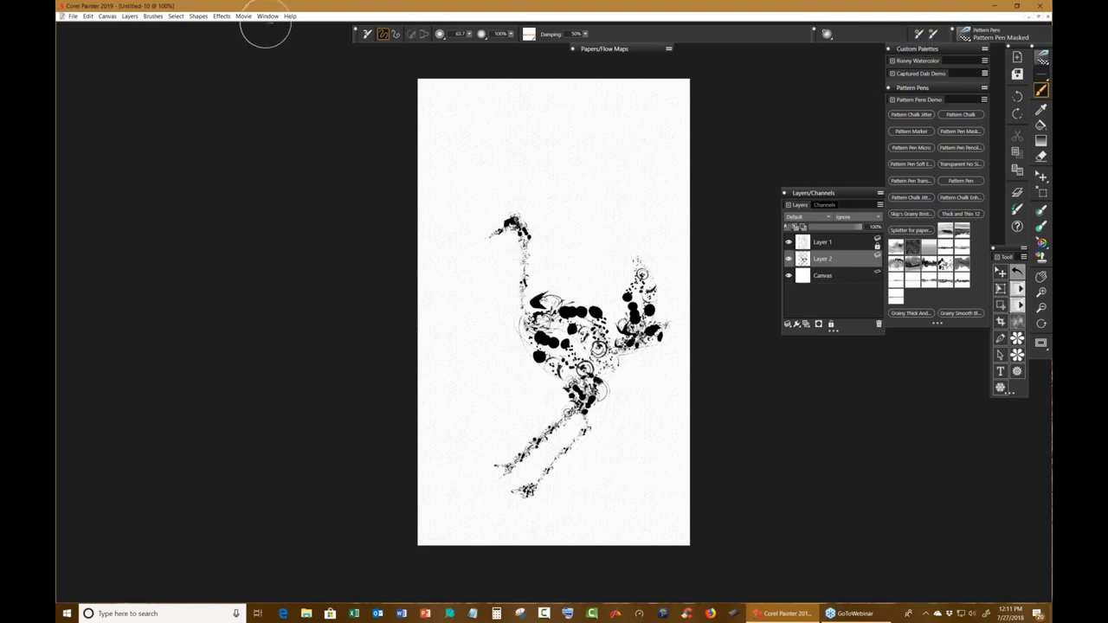
{"action": "left_click", "coordinate": [268, 16]}
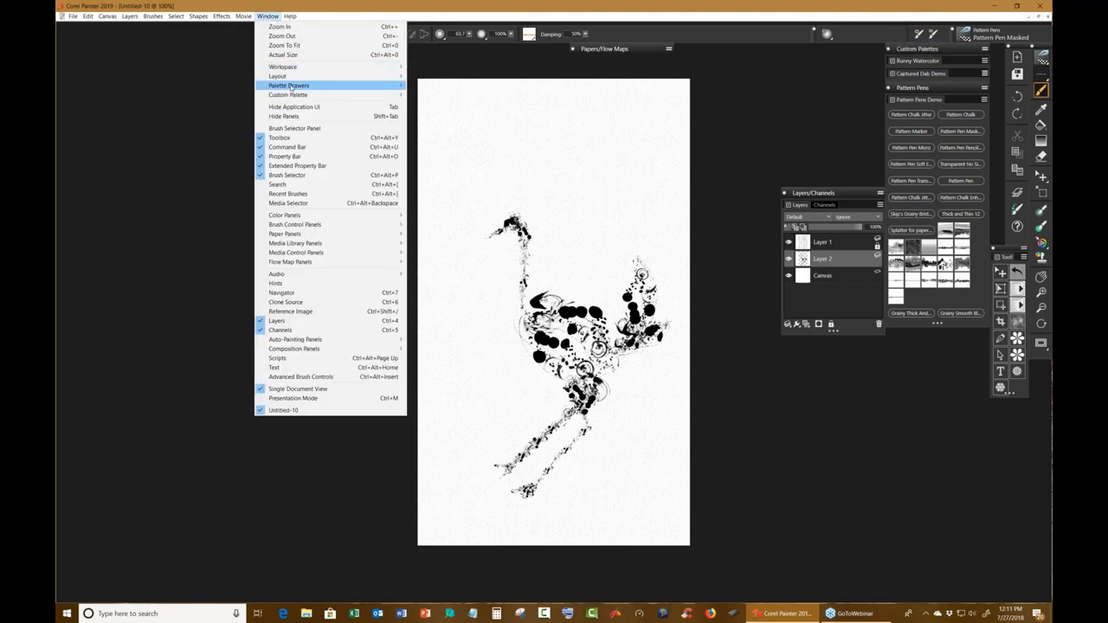
{"action": "mouse_move", "coordinate": [394, 85]}
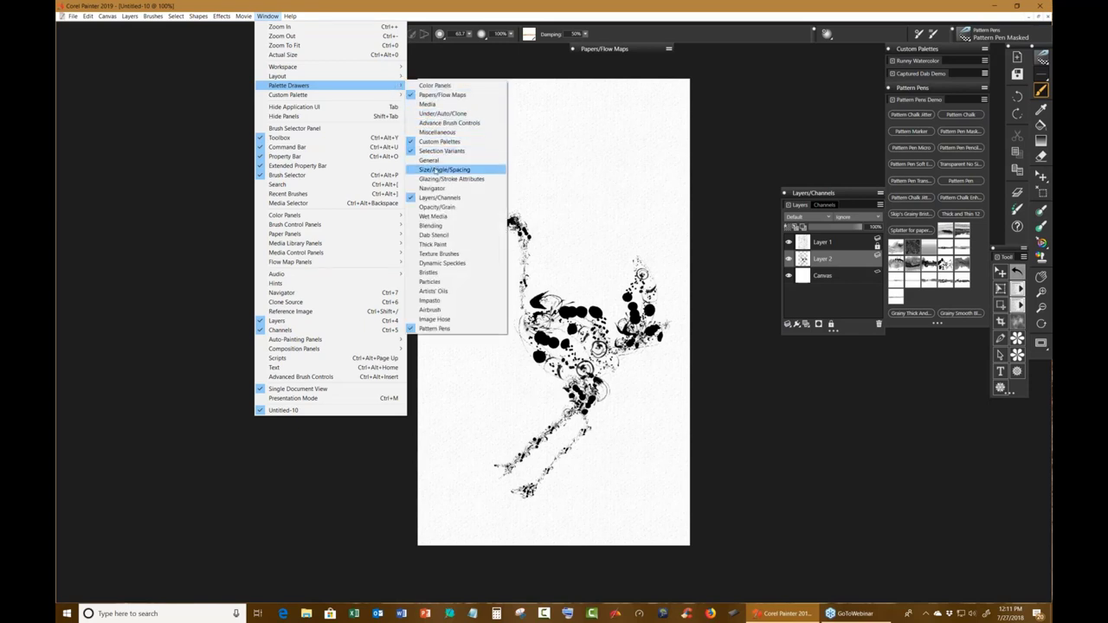
{"action": "left_click", "coordinate": [437, 179]}
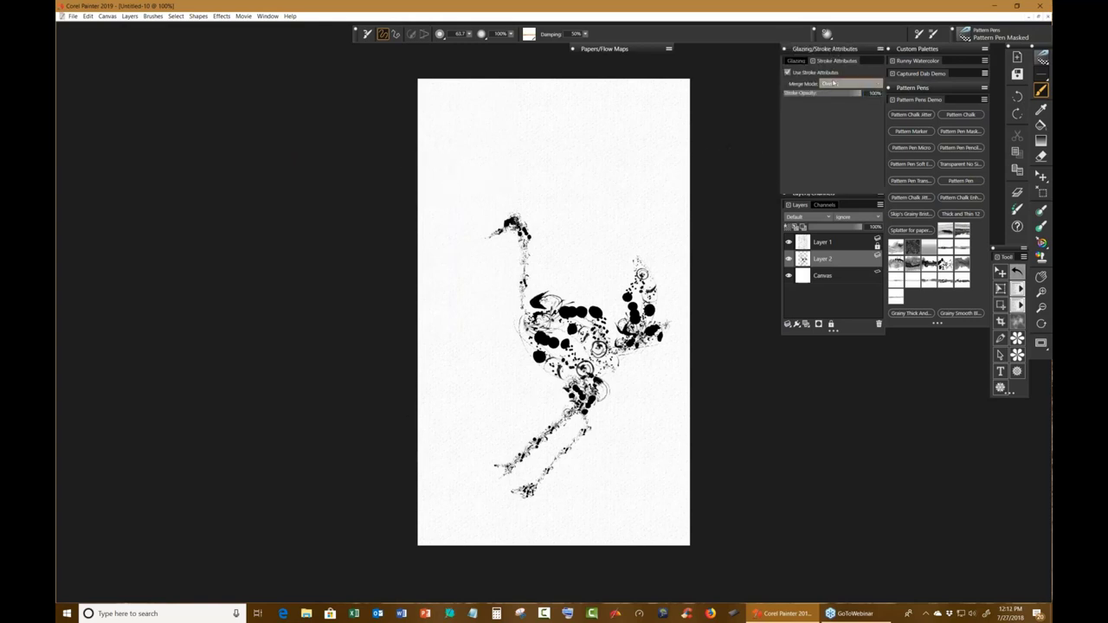
Turn off Use Stroke Attributes, try a red stroke across the bird's body and undo it.
{"action": "left_click", "coordinate": [797, 76]}
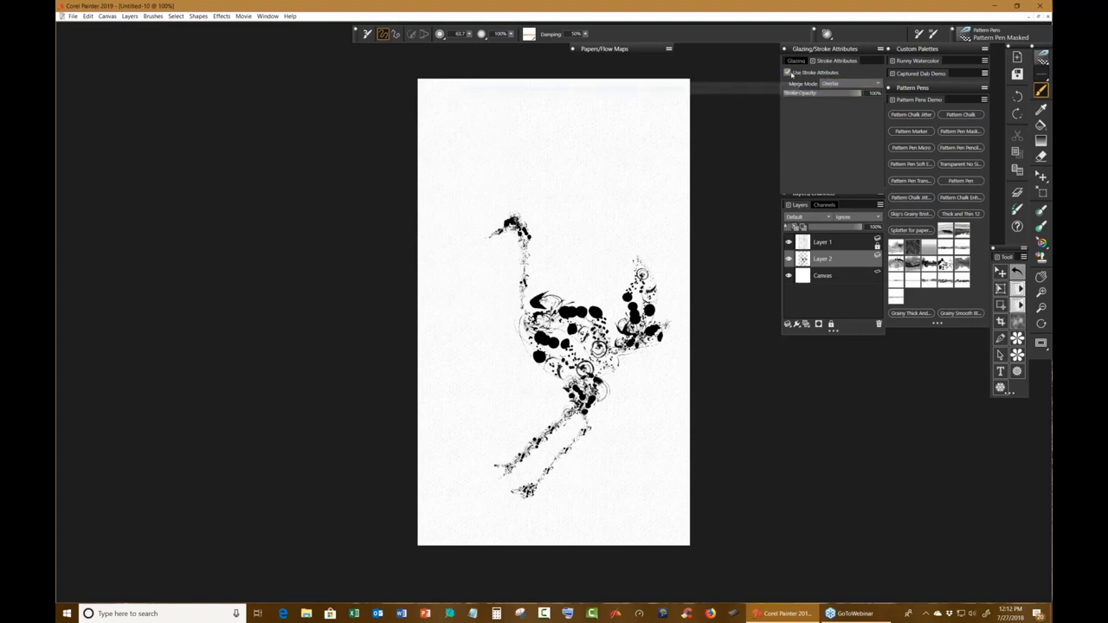
{"action": "left_click", "coordinate": [790, 75]}
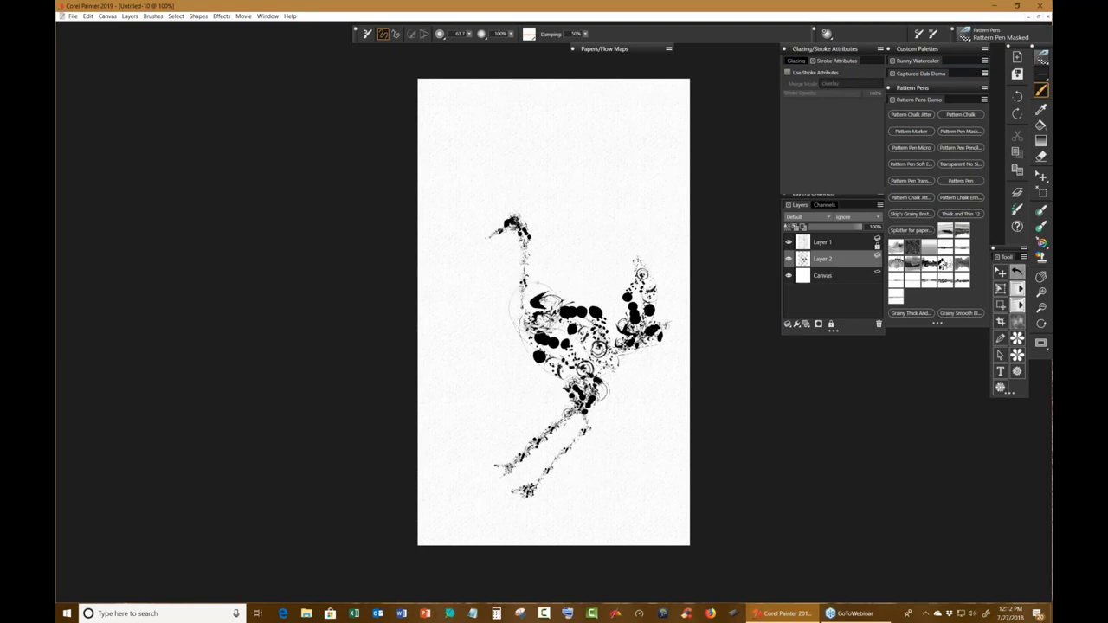
{"action": "mouse_move", "coordinate": [530, 308]}
{"action": "left_mouse_down"}
{"action": "mouse_move", "coordinate": [590, 328]}
{"action": "mouse_move", "coordinate": [611, 373]}
{"action": "left_mouse_up"}
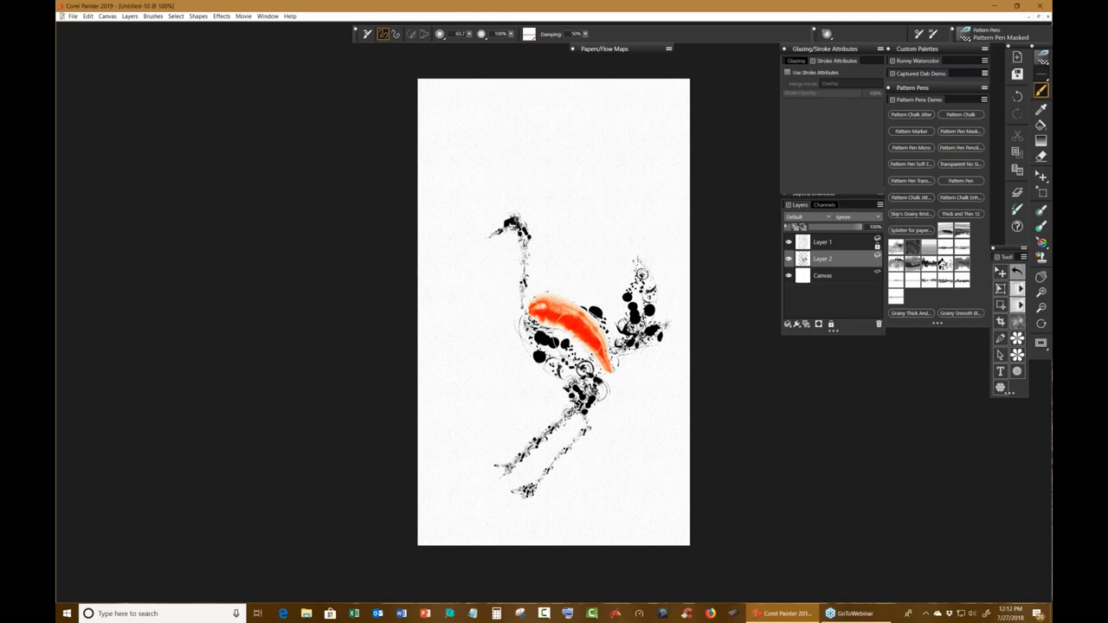
{"action": "key", "text": "ctrl+z"}
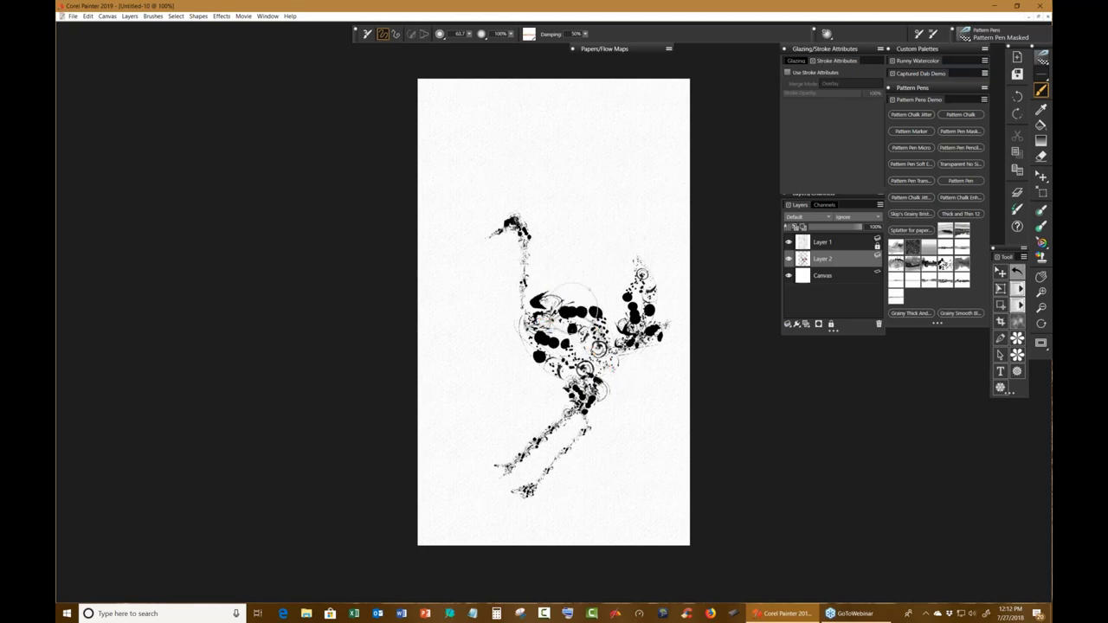
Turn Use Stroke Attributes on with the Colorize merge mode and paint red over the bird's back and tail.
{"action": "left_click", "coordinate": [788, 72]}
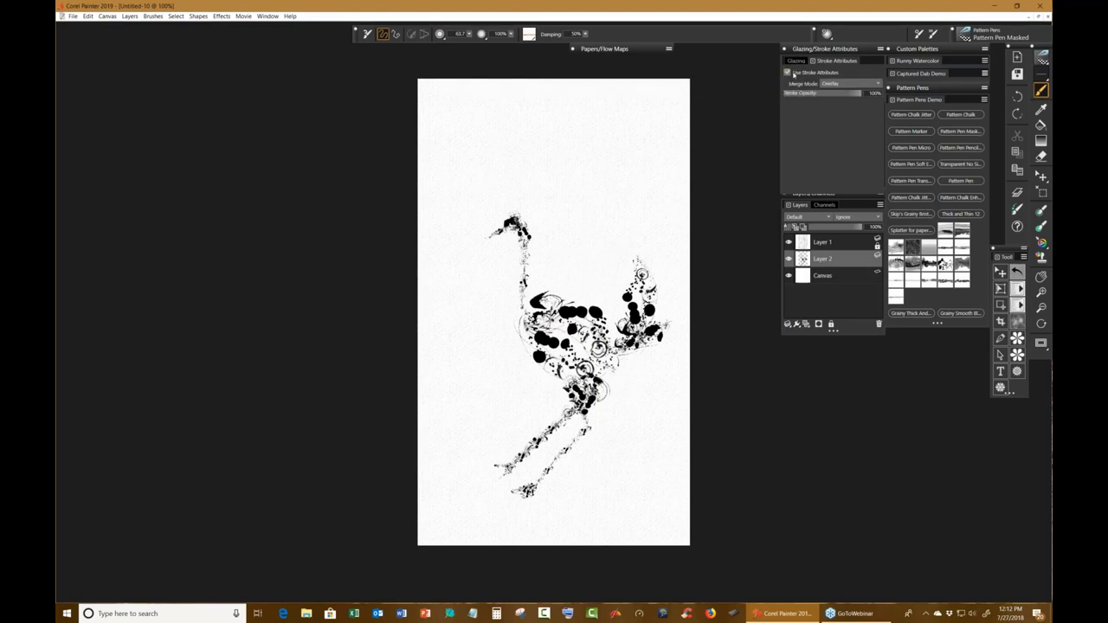
{"action": "left_click", "coordinate": [878, 83]}
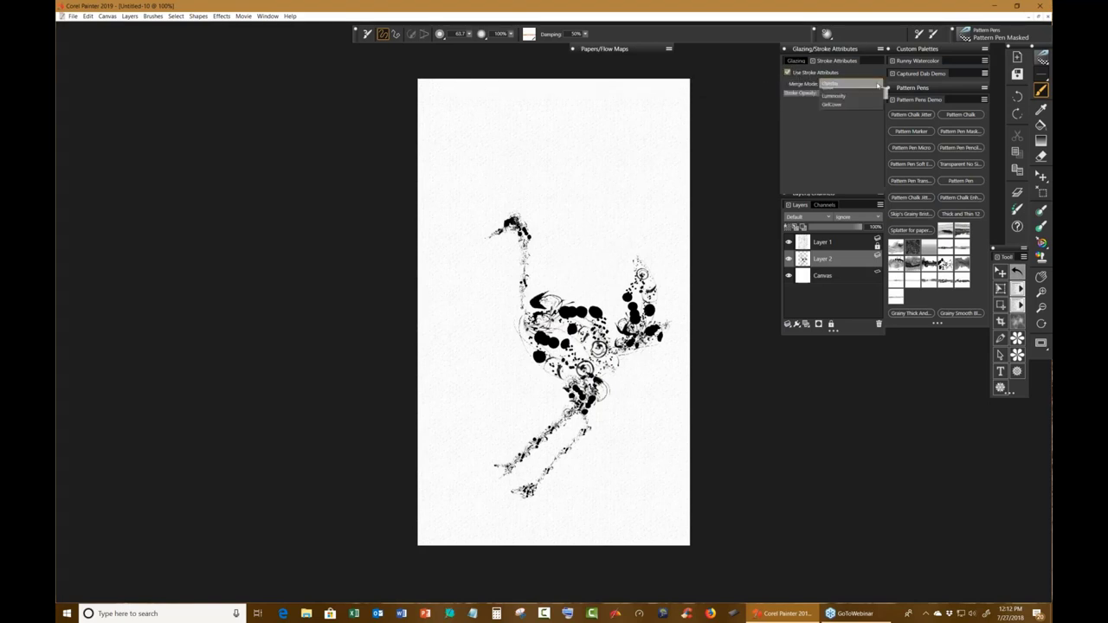
{"action": "left_click", "coordinate": [844, 102]}
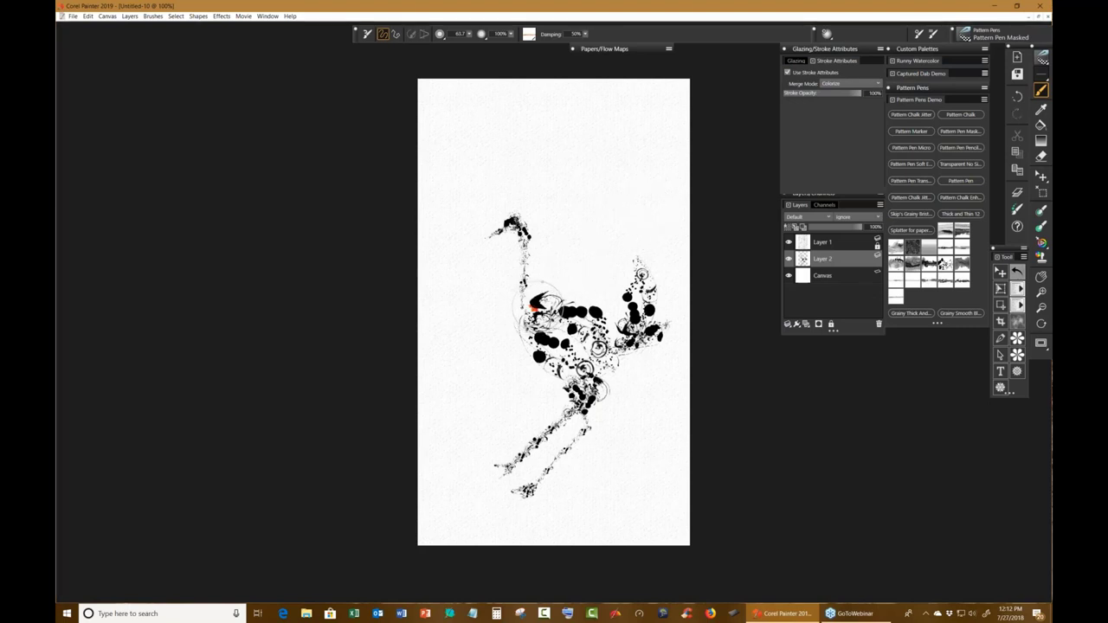
{"action": "mouse_move", "coordinate": [537, 298]}
{"action": "left_mouse_down"}
{"action": "mouse_move", "coordinate": [599, 340]}
{"action": "mouse_move", "coordinate": [610, 358]}
{"action": "mouse_move", "coordinate": [606, 395]}
{"action": "mouse_move", "coordinate": [619, 334]}
{"action": "mouse_move", "coordinate": [613, 239]}
{"action": "mouse_move", "coordinate": [654, 323]}
{"action": "mouse_move", "coordinate": [658, 301]}
{"action": "mouse_move", "coordinate": [645, 336]}
{"action": "mouse_move", "coordinate": [662, 327]}
{"action": "mouse_move", "coordinate": [671, 288]}
{"action": "mouse_move", "coordinate": [645, 341]}
{"action": "mouse_move", "coordinate": [658, 332]}
{"action": "mouse_move", "coordinate": [645, 340]}
{"action": "mouse_move", "coordinate": [584, 303]}
{"action": "left_mouse_up"}
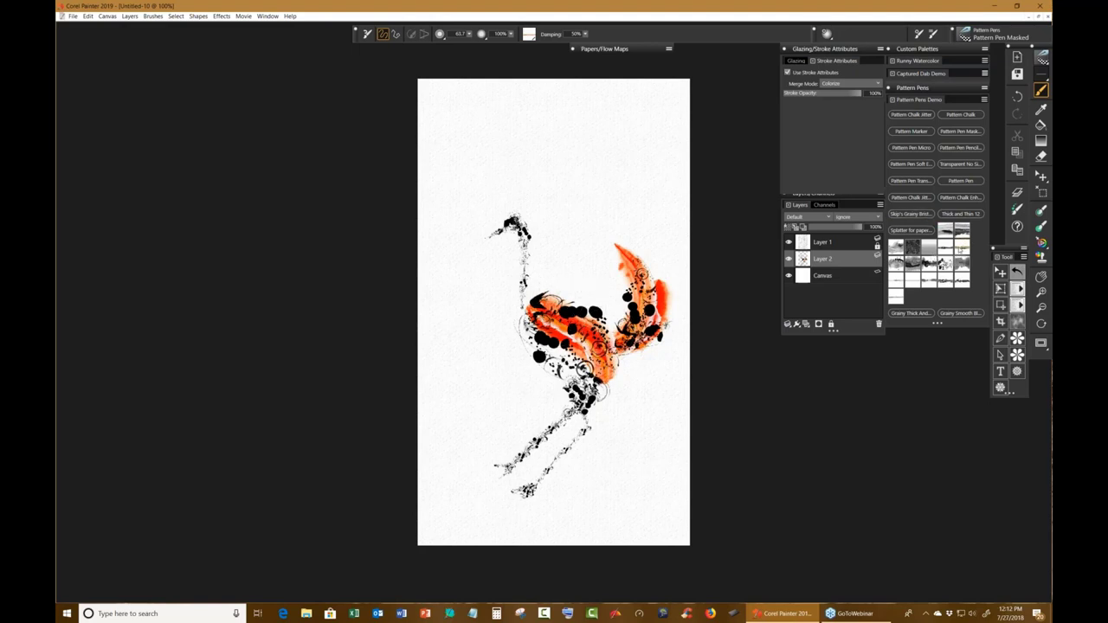
Tint the bird's belly, neck, beak and tail edge with an olive-green pattern, and clear the whole painting from Layer 2.
{"action": "mouse_move", "coordinate": [545, 312]}
{"action": "left_mouse_down"}
{"action": "mouse_move", "coordinate": [535, 345]}
{"action": "mouse_move", "coordinate": [530, 334]}
{"action": "mouse_move", "coordinate": [599, 394]}
{"action": "left_mouse_up"}
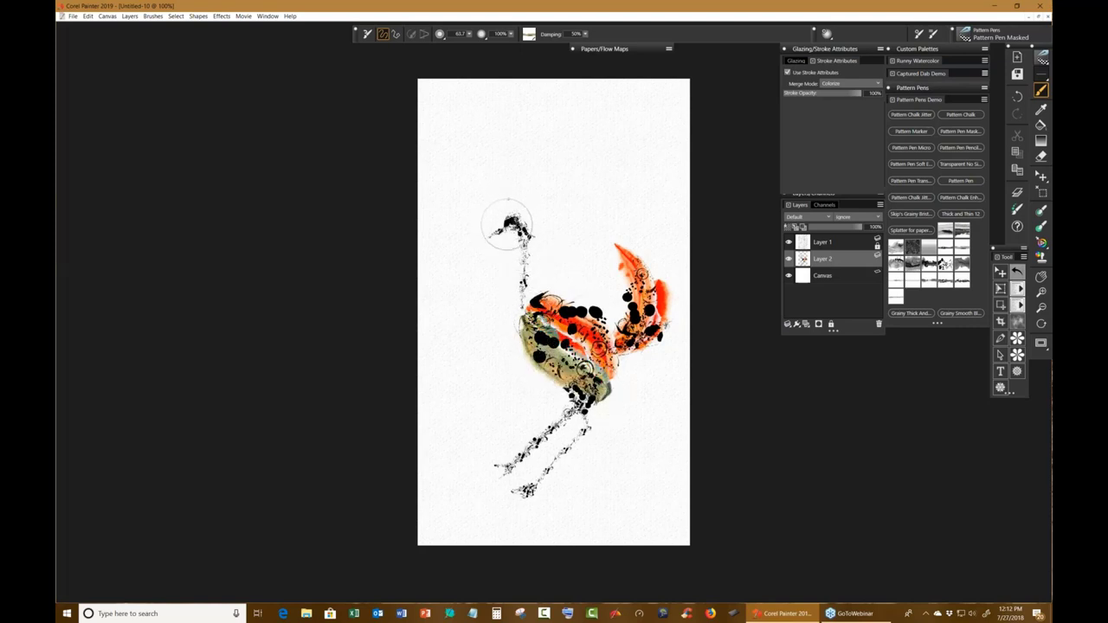
{"action": "mouse_move", "coordinate": [507, 223]}
{"action": "left_mouse_down"}
{"action": "mouse_move", "coordinate": [523, 328]}
{"action": "mouse_move", "coordinate": [547, 291]}
{"action": "left_mouse_up"}
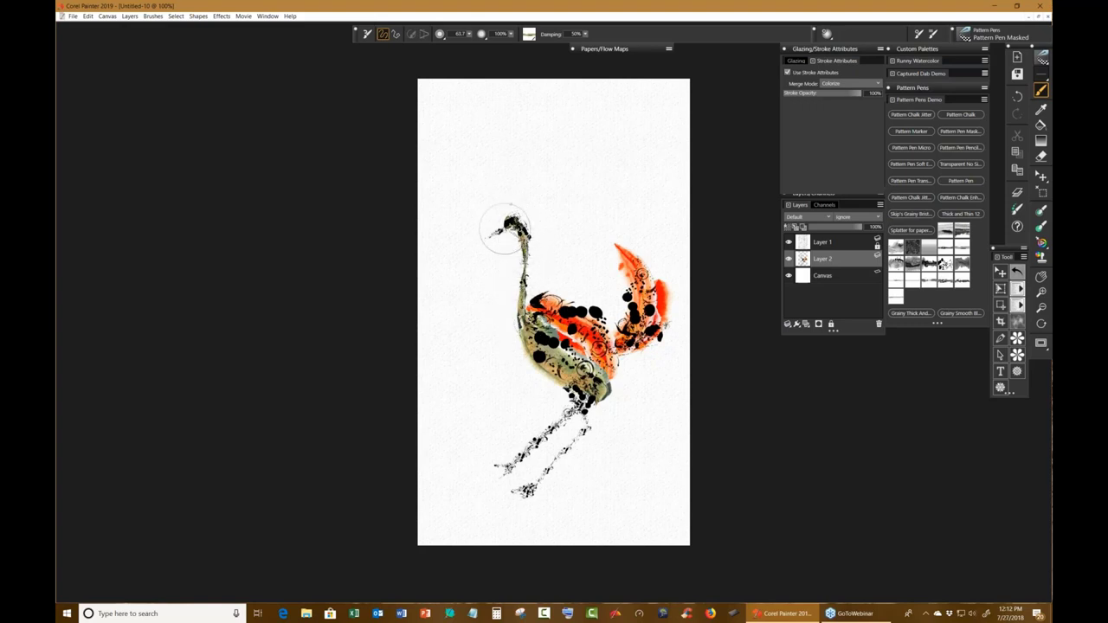
{"action": "left_click_drag", "start_coordinate": [505, 230], "coordinate": [482, 235]}
{"action": "left_click_drag", "start_coordinate": [462, 302], "coordinate": [494, 235]}
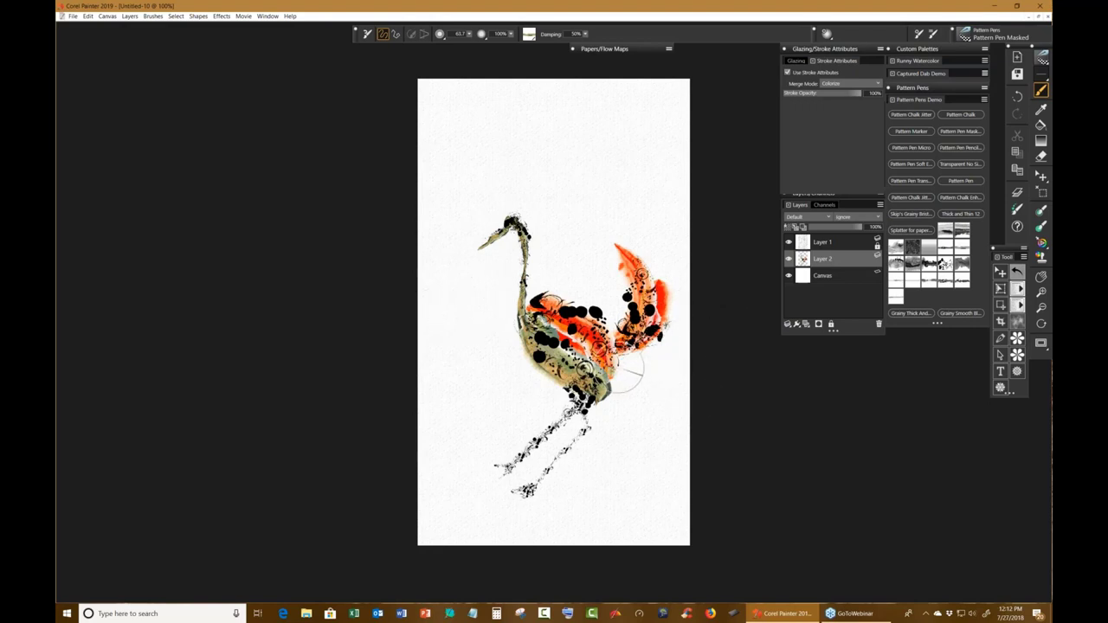
{"action": "mouse_move", "coordinate": [629, 368]}
{"action": "left_mouse_down"}
{"action": "mouse_move", "coordinate": [671, 297]}
{"action": "mouse_move", "coordinate": [658, 247]}
{"action": "left_mouse_up"}
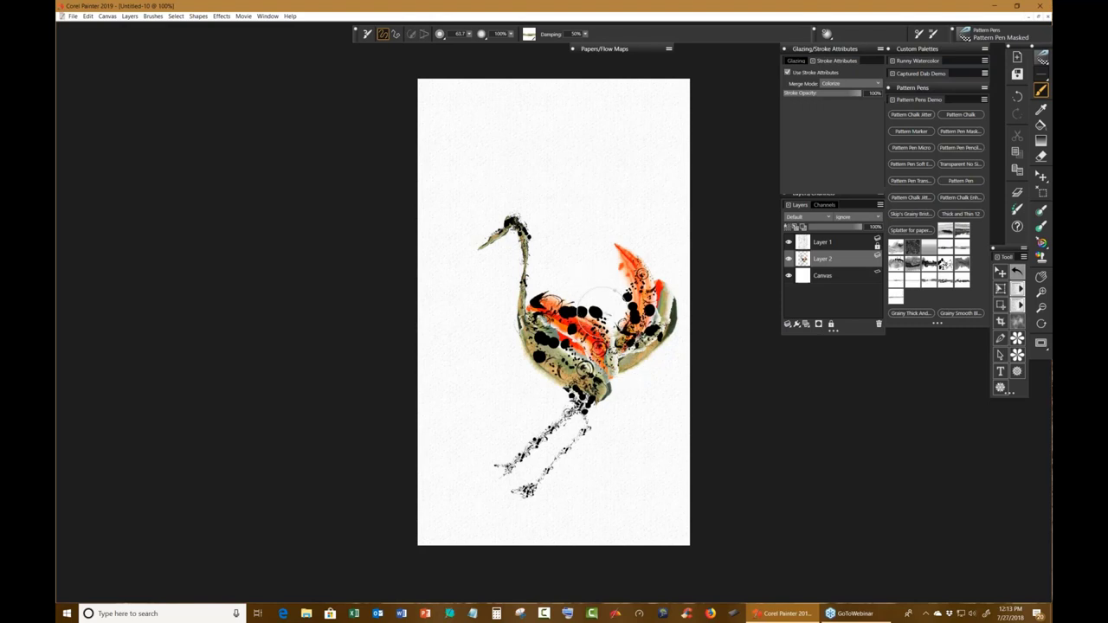
{"action": "key", "text": "BackSpace"}
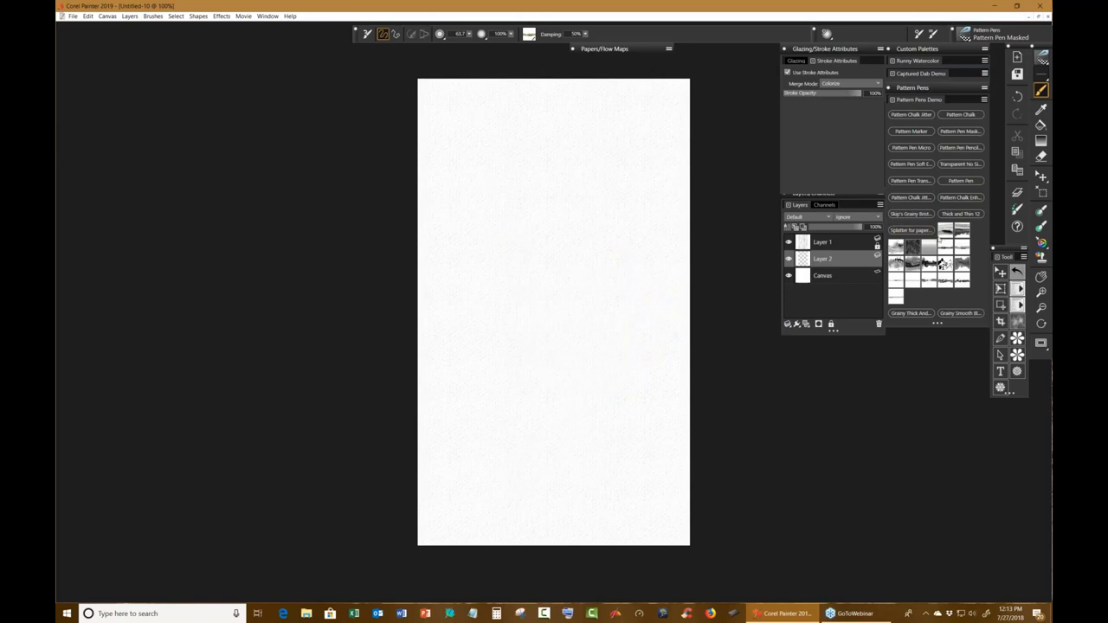
Paint a flower with the black splatter pattern, with a bud, a long vertical stem and leafy branches on both sides.
{"action": "left_click", "coordinate": [942, 265]}
{"action": "mouse_move", "coordinate": [536, 226]}
{"action": "left_mouse_down"}
{"action": "mouse_move", "coordinate": [528, 143]}
{"action": "mouse_move", "coordinate": [549, 188]}
{"action": "mouse_move", "coordinate": [536, 232]}
{"action": "mouse_move", "coordinate": [554, 157]}
{"action": "mouse_move", "coordinate": [549, 225]}
{"action": "mouse_move", "coordinate": [507, 204]}
{"action": "mouse_move", "coordinate": [526, 229]}
{"action": "left_mouse_up"}
{"action": "mouse_move", "coordinate": [539, 229]}
{"action": "left_mouse_down"}
{"action": "mouse_move", "coordinate": [549, 255]}
{"action": "mouse_move", "coordinate": [556, 546]}
{"action": "left_mouse_up"}
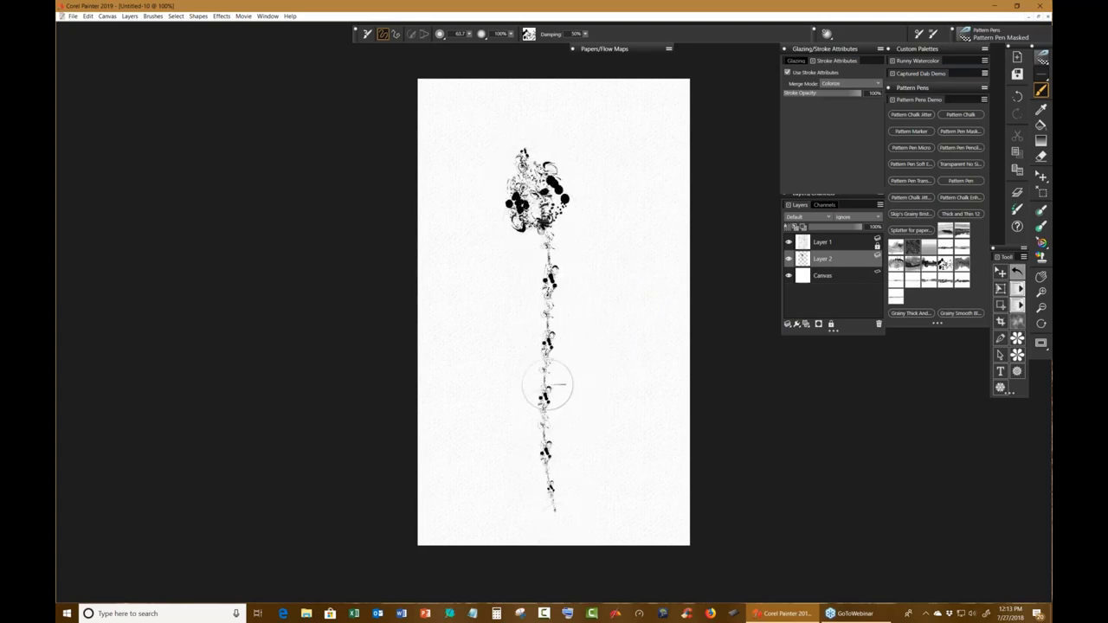
{"action": "mouse_move", "coordinate": [549, 381]}
{"action": "left_mouse_down"}
{"action": "mouse_move", "coordinate": [586, 291]}
{"action": "mouse_move", "coordinate": [639, 252]}
{"action": "mouse_move", "coordinate": [611, 262]}
{"action": "mouse_move", "coordinate": [642, 225]}
{"action": "mouse_move", "coordinate": [603, 279]}
{"action": "mouse_move", "coordinate": [628, 290]}
{"action": "mouse_move", "coordinate": [615, 269]}
{"action": "mouse_move", "coordinate": [593, 270]}
{"action": "mouse_move", "coordinate": [520, 313]}
{"action": "mouse_move", "coordinate": [589, 299]}
{"action": "mouse_move", "coordinate": [606, 366]}
{"action": "mouse_move", "coordinate": [591, 306]}
{"action": "mouse_move", "coordinate": [518, 309]}
{"action": "left_mouse_up"}
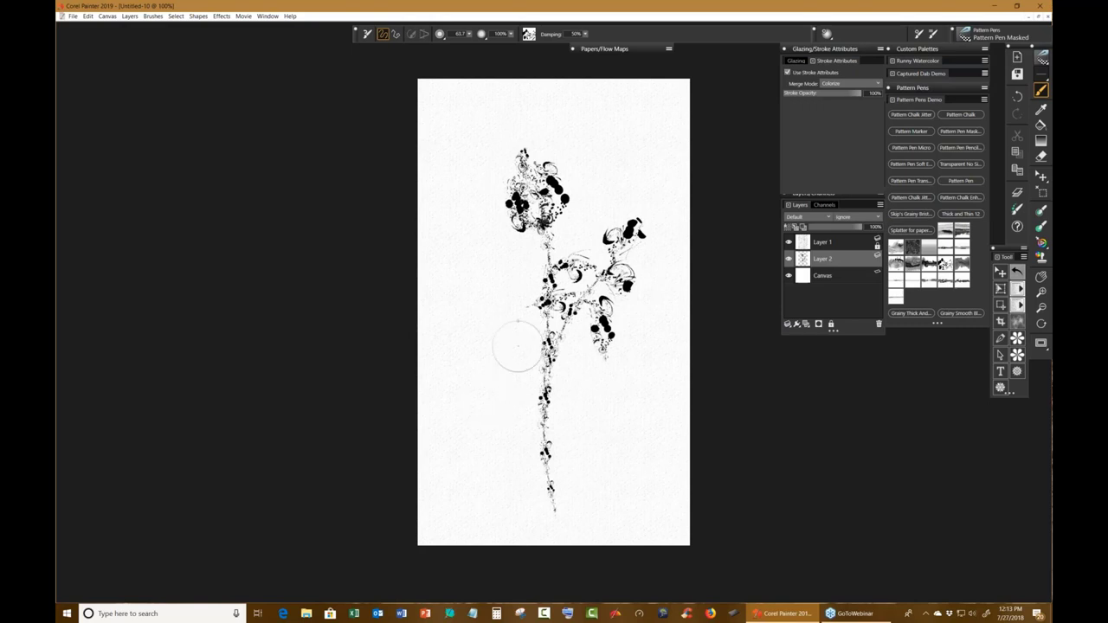
{"action": "mouse_move", "coordinate": [537, 403]}
{"action": "left_mouse_down"}
{"action": "mouse_move", "coordinate": [465, 321]}
{"action": "mouse_move", "coordinate": [435, 334]}
{"action": "mouse_move", "coordinate": [490, 342]}
{"action": "mouse_move", "coordinate": [512, 274]}
{"action": "mouse_move", "coordinate": [496, 373]}
{"action": "mouse_move", "coordinate": [530, 346]}
{"action": "mouse_move", "coordinate": [546, 311]}
{"action": "mouse_move", "coordinate": [518, 385]}
{"action": "left_mouse_up"}
{"action": "left_click_drag", "start_coordinate": [496, 440], "coordinate": [499, 368]}
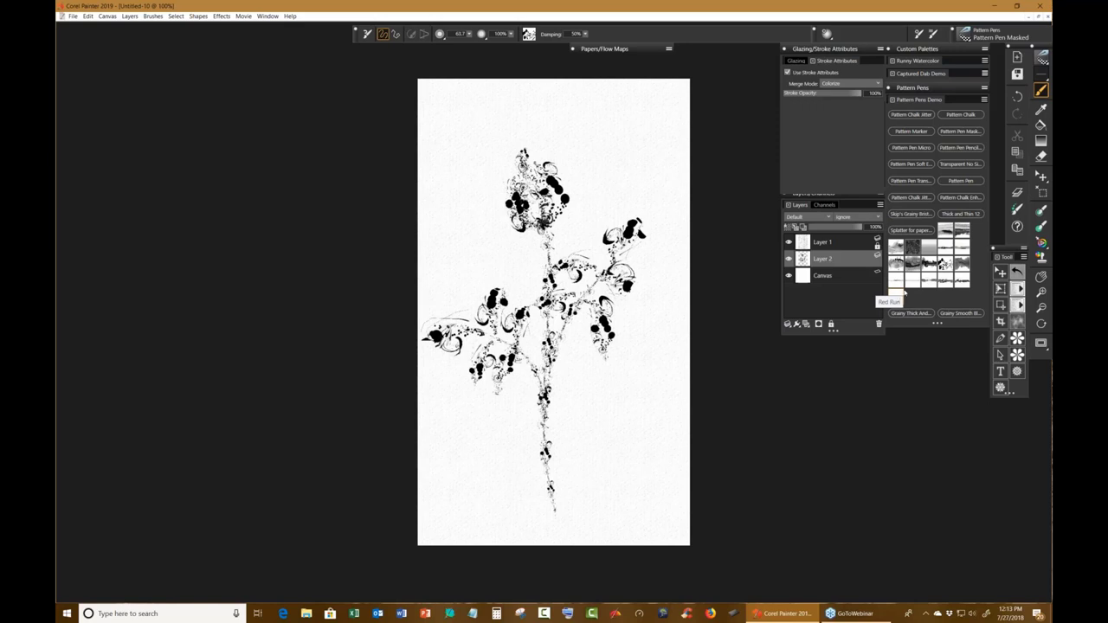
Paint the flower bud with the gold pattern in the Overlay merge mode, and repaint it with the brush reset to its defaults.
{"action": "left_click", "coordinate": [914, 266]}
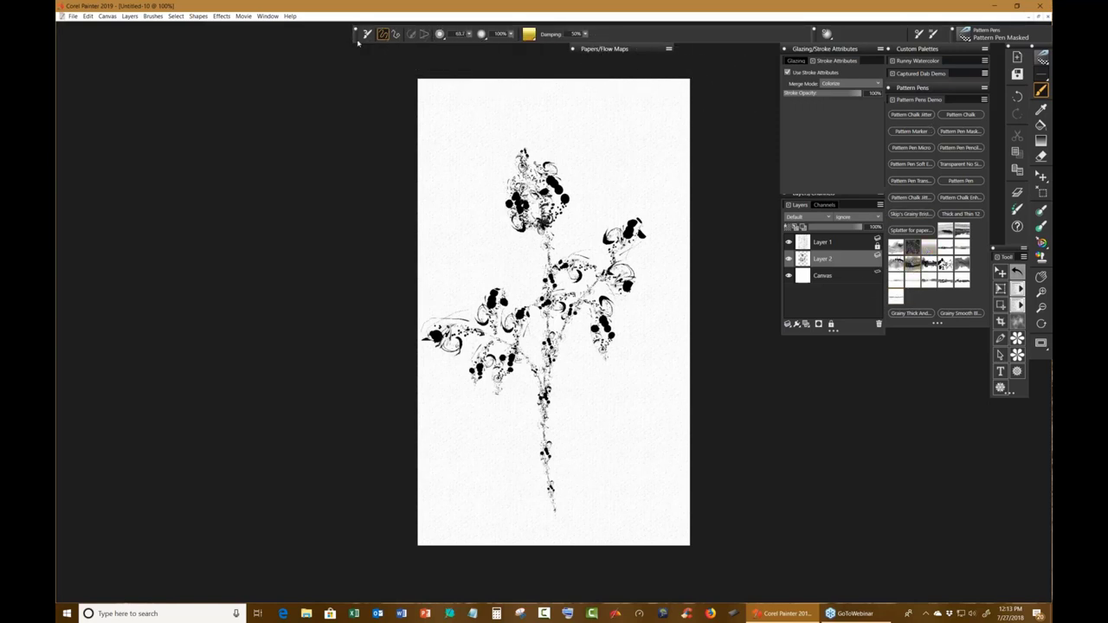
{"action": "left_click", "coordinate": [384, 34]}
{"action": "mouse_move", "coordinate": [545, 229]}
{"action": "left_mouse_down"}
{"action": "mouse_move", "coordinate": [518, 192]}
{"action": "mouse_move", "coordinate": [524, 149]}
{"action": "mouse_move", "coordinate": [551, 183]}
{"action": "mouse_move", "coordinate": [560, 223]}
{"action": "left_mouse_up"}
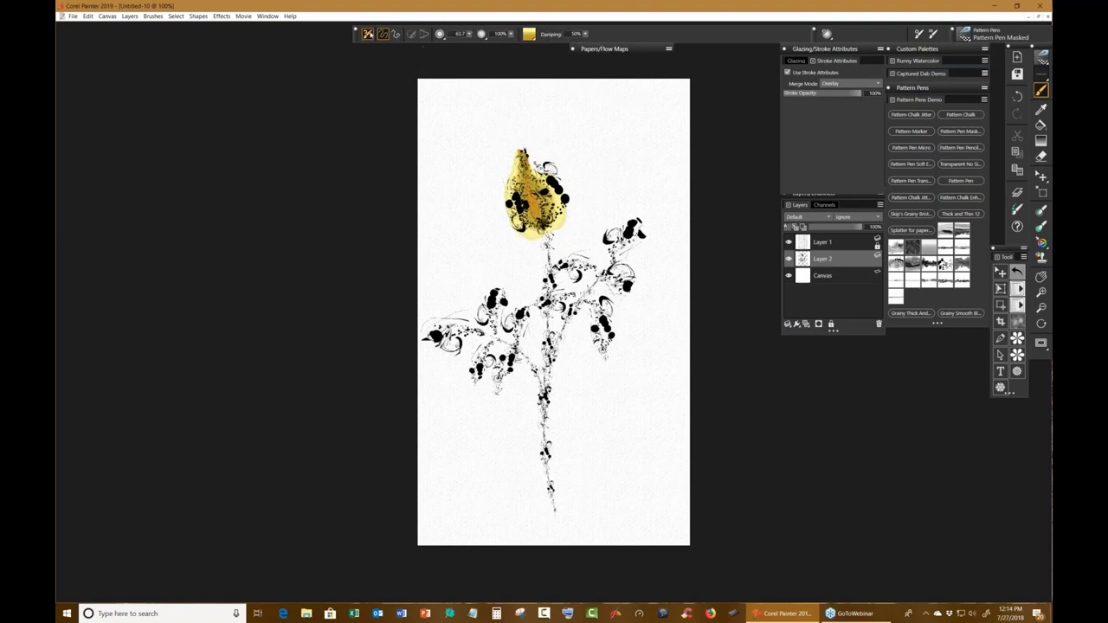
{"action": "left_click", "coordinate": [369, 35]}
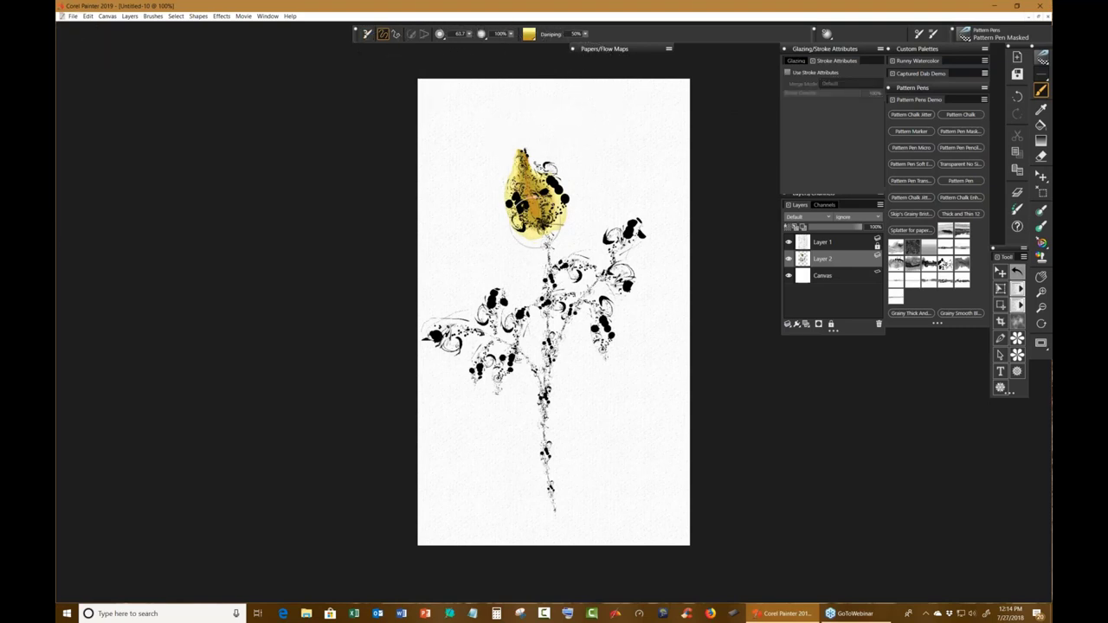
{"action": "mouse_move", "coordinate": [537, 232]}
{"action": "left_mouse_down"}
{"action": "mouse_move", "coordinate": [519, 201]}
{"action": "mouse_move", "coordinate": [518, 145]}
{"action": "mouse_move", "coordinate": [542, 207]}
{"action": "mouse_move", "coordinate": [537, 195]}
{"action": "mouse_move", "coordinate": [554, 204]}
{"action": "left_mouse_up"}
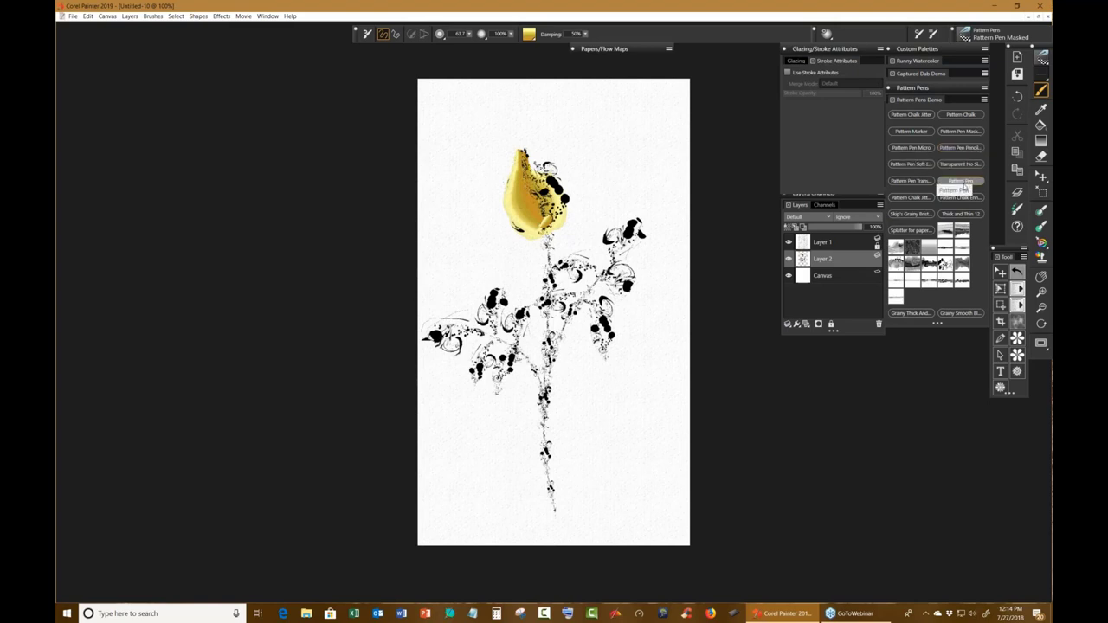
Paint all the leaves on both sides of the flower stem with the green-and-brown leaf pattern, following the black splatter strokes.
{"action": "left_click", "coordinate": [996, 259]}
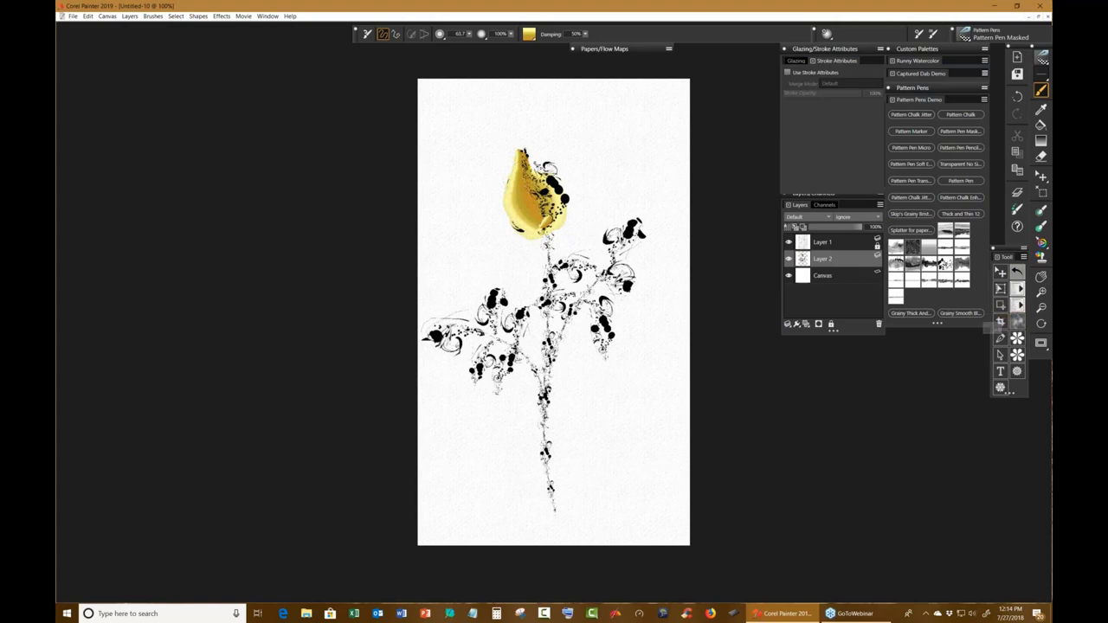
{"action": "left_click", "coordinate": [943, 260]}
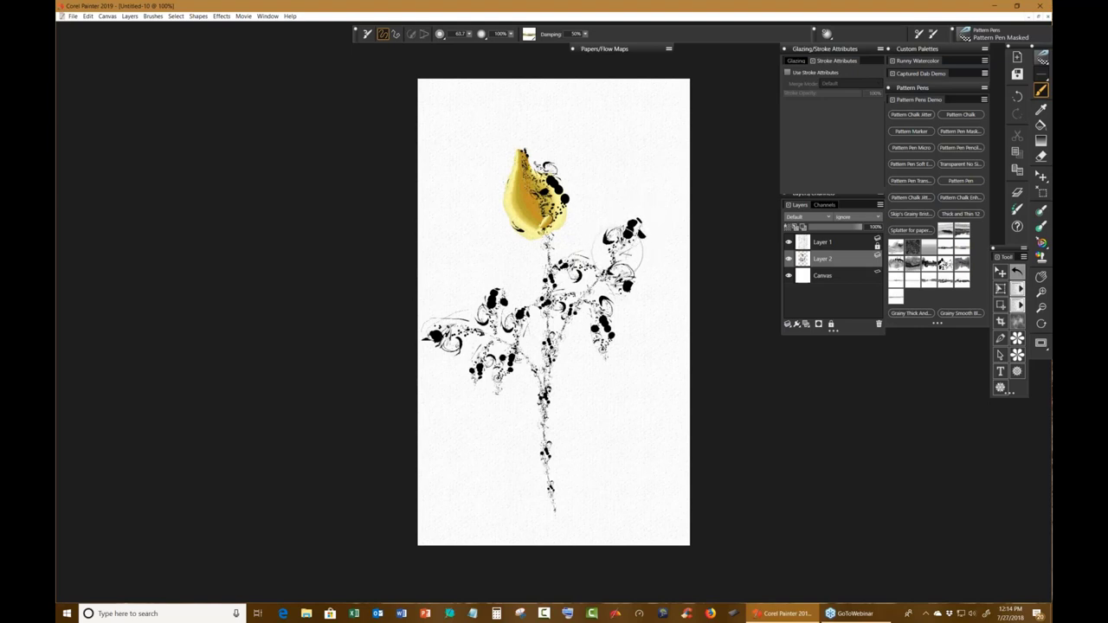
{"action": "left_click_drag", "start_coordinate": [617, 260], "coordinate": [648, 212]}
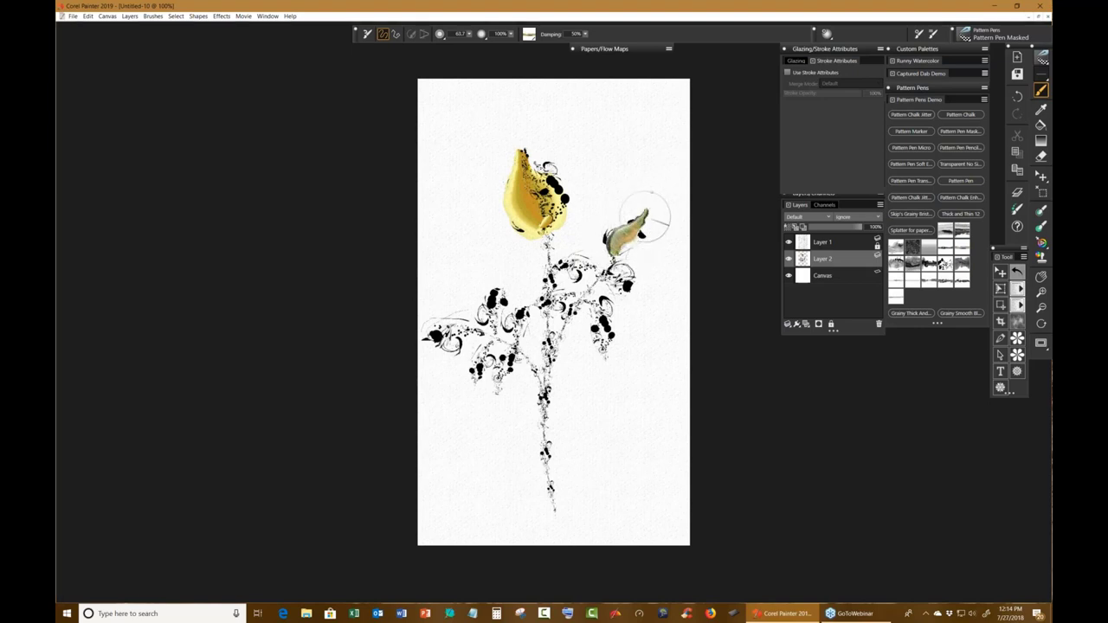
{"action": "mouse_move", "coordinate": [615, 290]}
{"action": "left_mouse_down"}
{"action": "mouse_move", "coordinate": [611, 243]}
{"action": "mouse_move", "coordinate": [630, 314]}
{"action": "left_mouse_up"}
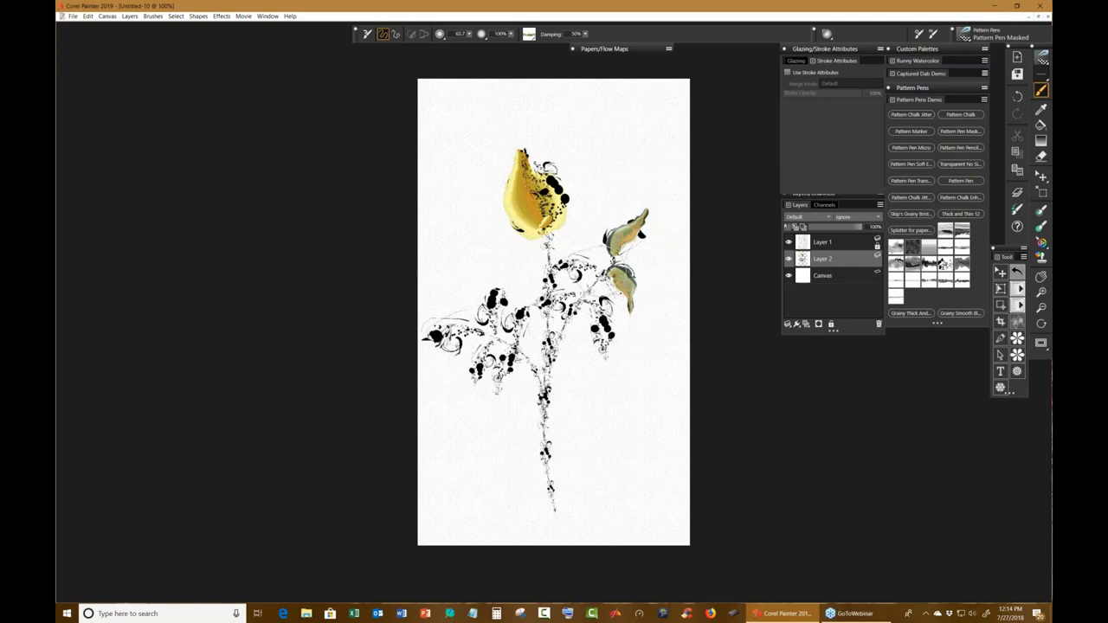
{"action": "left_click_drag", "start_coordinate": [610, 260], "coordinate": [559, 262]}
{"action": "left_click_drag", "start_coordinate": [608, 297], "coordinate": [601, 342]}
{"action": "mouse_move", "coordinate": [580, 294]}
{"action": "left_mouse_down"}
{"action": "mouse_move", "coordinate": [532, 287]}
{"action": "mouse_move", "coordinate": [501, 398]}
{"action": "left_mouse_up"}
{"action": "mouse_move", "coordinate": [504, 279]}
{"action": "left_mouse_down"}
{"action": "mouse_move", "coordinate": [477, 329]}
{"action": "mouse_move", "coordinate": [473, 377]}
{"action": "left_mouse_up"}
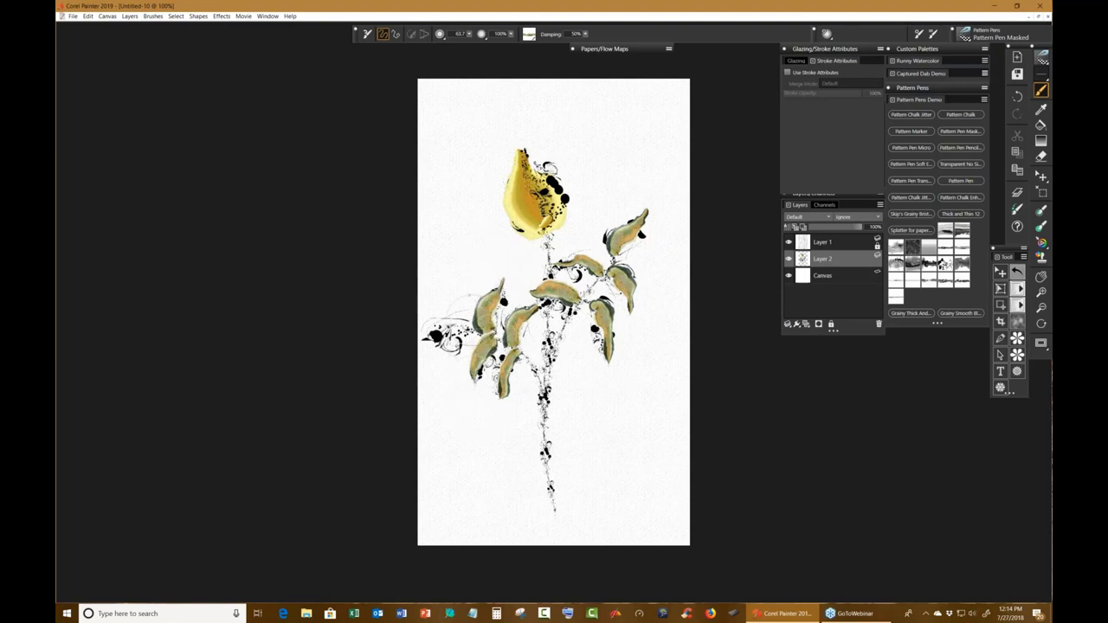
{"action": "left_click_drag", "start_coordinate": [476, 316], "coordinate": [428, 336]}
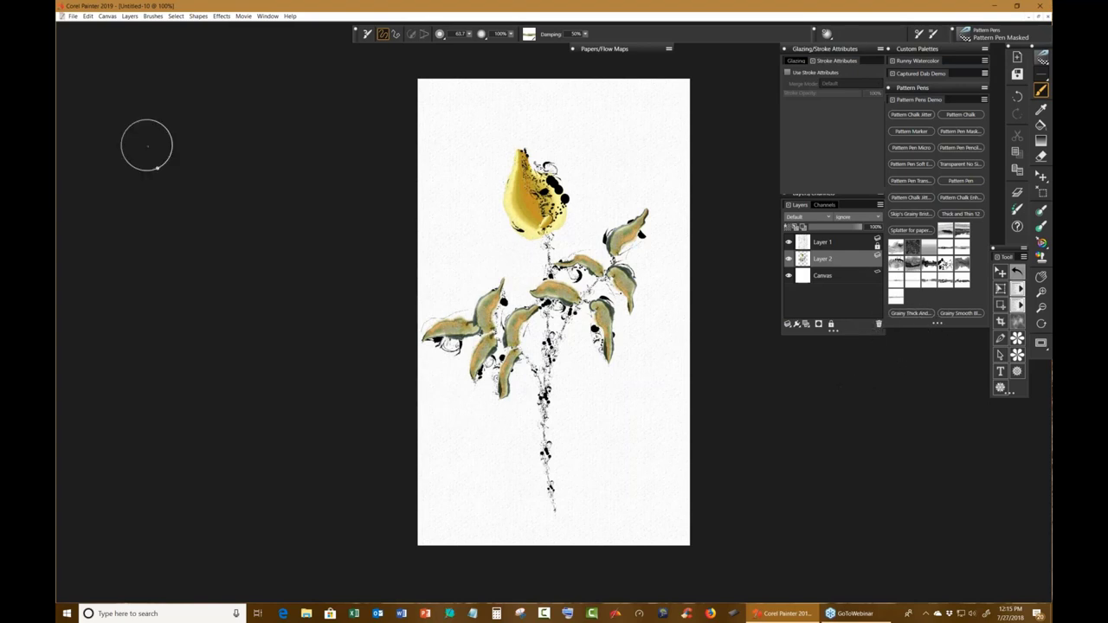
{"action": "left_click", "coordinate": [176, 16]}
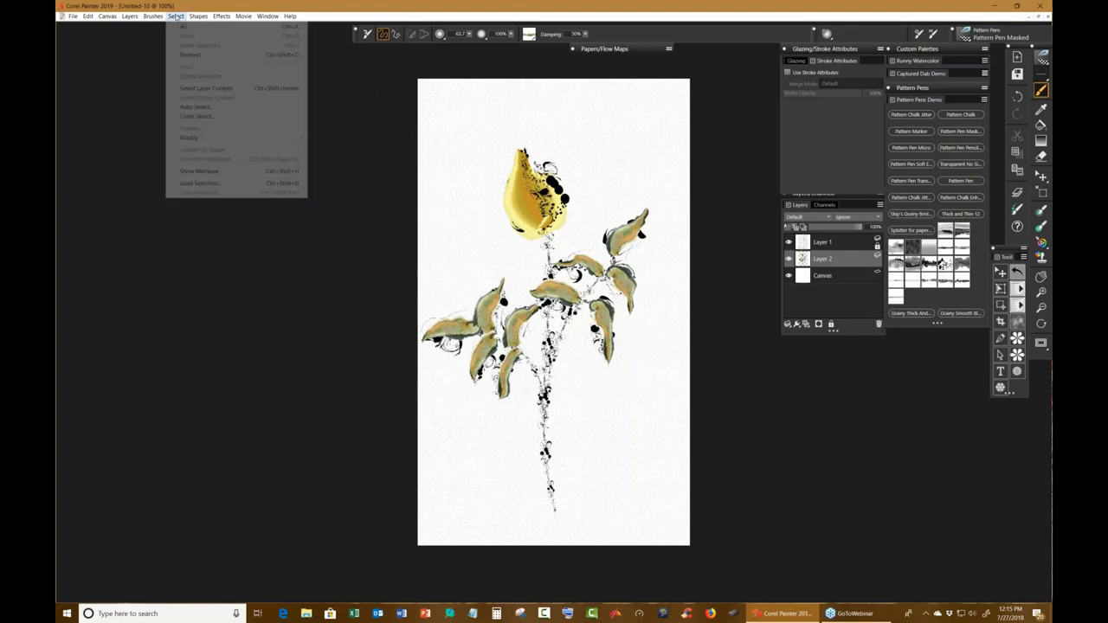
{"action": "left_click", "coordinate": [208, 108]}
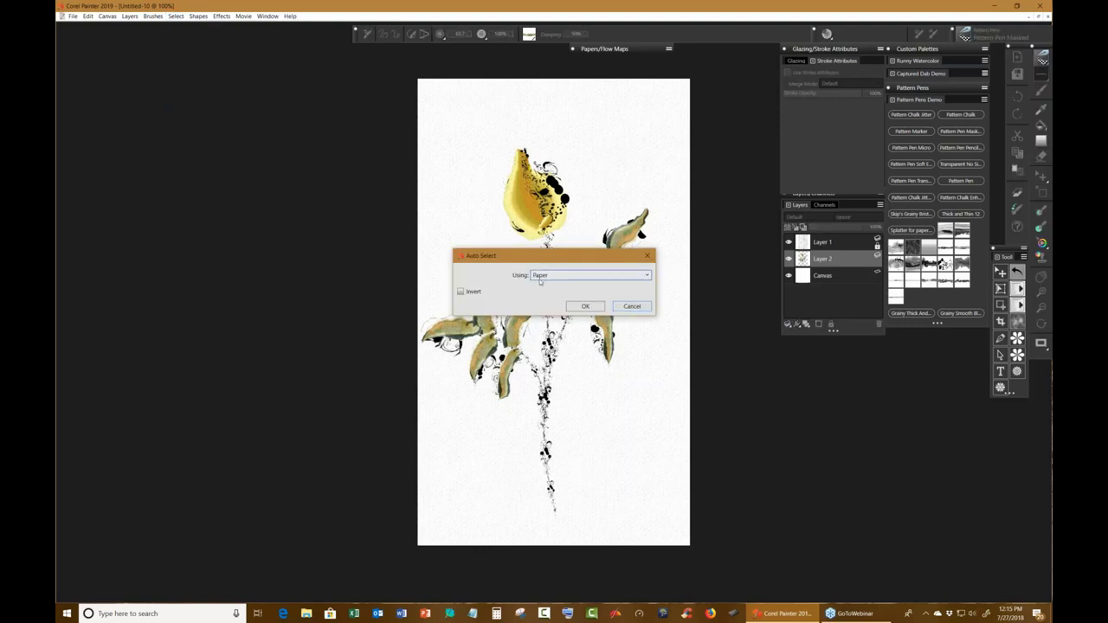
{"action": "left_click", "coordinate": [633, 307]}
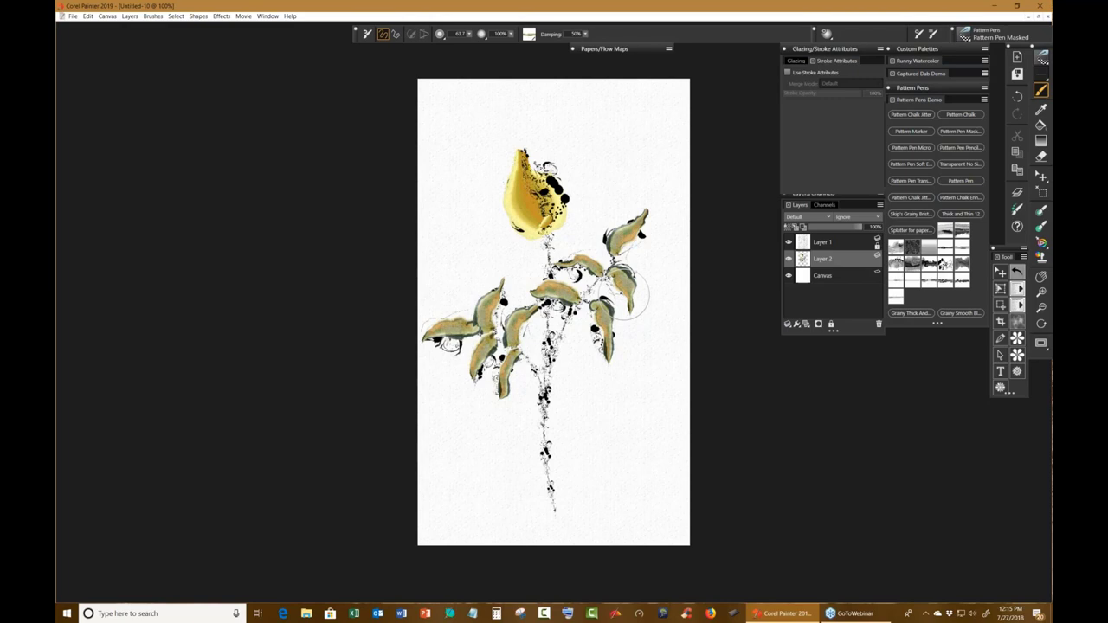
Paint the main stem, its branches and the sepals beneath the bud with the same green-and-brown pattern.
{"action": "left_click_drag", "start_coordinate": [606, 200], "coordinate": [547, 270]}
{"action": "mouse_move", "coordinate": [559, 340]}
{"action": "left_mouse_down"}
{"action": "mouse_move", "coordinate": [543, 433]}
{"action": "mouse_move", "coordinate": [555, 496]}
{"action": "mouse_move", "coordinate": [557, 404]}
{"action": "mouse_move", "coordinate": [545, 381]}
{"action": "mouse_move", "coordinate": [581, 294]}
{"action": "left_mouse_up"}
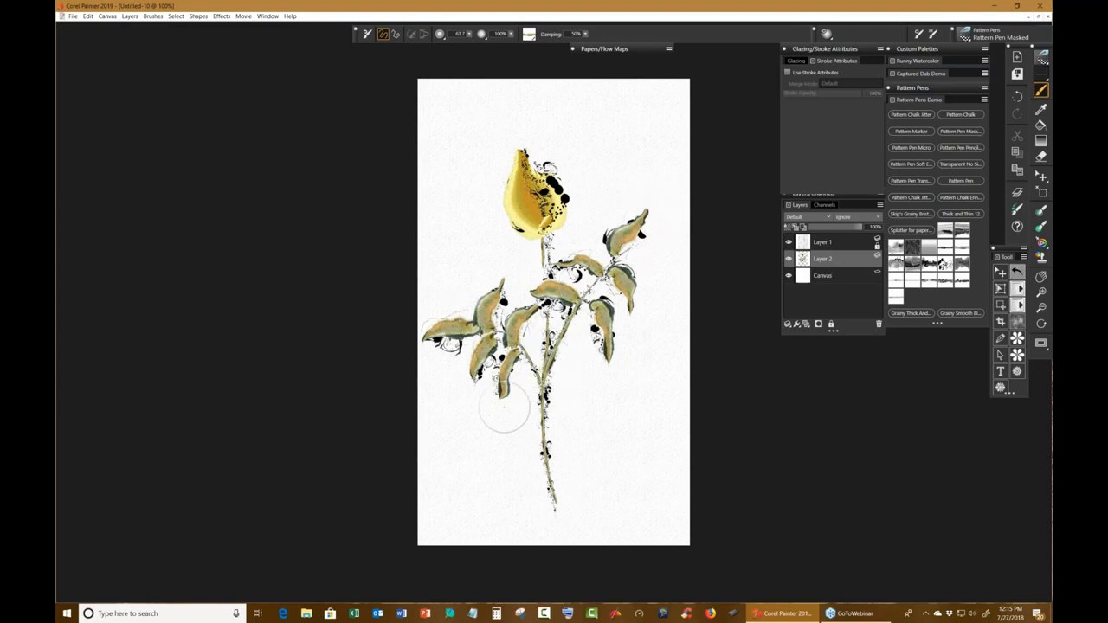
{"action": "mouse_move", "coordinate": [550, 204]}
{"action": "left_mouse_down"}
{"action": "mouse_move", "coordinate": [563, 227]}
{"action": "mouse_move", "coordinate": [535, 203]}
{"action": "mouse_move", "coordinate": [556, 214]}
{"action": "mouse_move", "coordinate": [555, 177]}
{"action": "mouse_move", "coordinate": [561, 236]}
{"action": "mouse_move", "coordinate": [533, 260]}
{"action": "mouse_move", "coordinate": [536, 199]}
{"action": "mouse_move", "coordinate": [543, 232]}
{"action": "mouse_move", "coordinate": [561, 234]}
{"action": "mouse_move", "coordinate": [537, 196]}
{"action": "mouse_move", "coordinate": [561, 241]}
{"action": "mouse_move", "coordinate": [568, 223]}
{"action": "mouse_move", "coordinate": [544, 217]}
{"action": "mouse_move", "coordinate": [524, 244]}
{"action": "mouse_move", "coordinate": [485, 248]}
{"action": "left_mouse_up"}
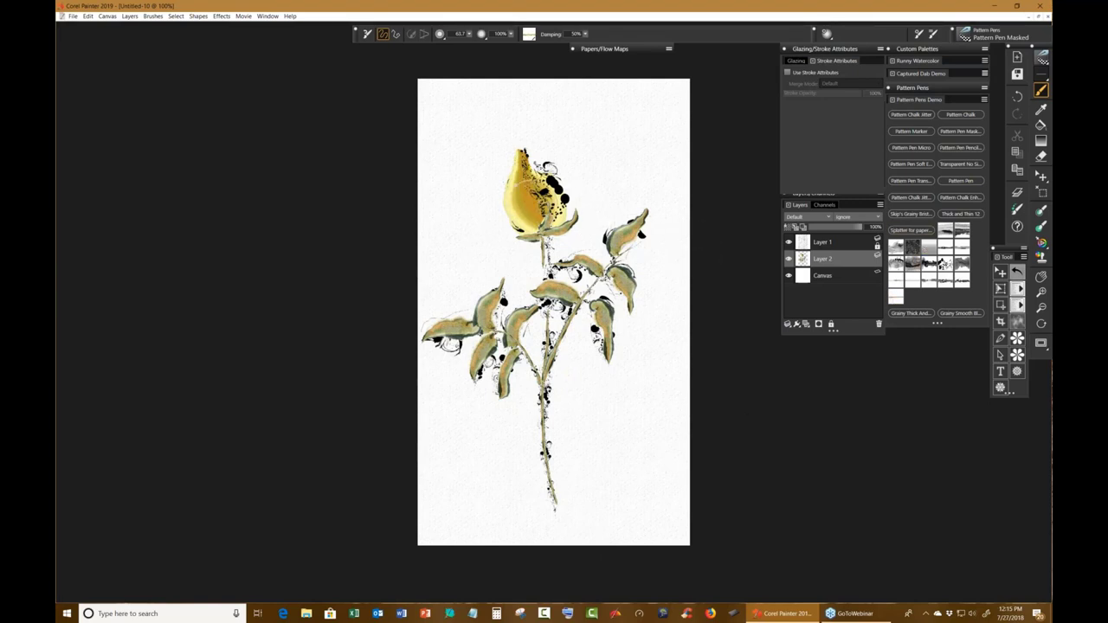
Turn on Use Stroke Attributes with the Gel merge mode and paint red over the bud's right side and tip.
{"action": "mouse_move", "coordinate": [549, 211]}
{"action": "left_mouse_down"}
{"action": "mouse_move", "coordinate": [539, 230]}
{"action": "mouse_move", "coordinate": [554, 224]}
{"action": "mouse_move", "coordinate": [541, 207]}
{"action": "mouse_move", "coordinate": [578, 185]}
{"action": "left_mouse_up"}
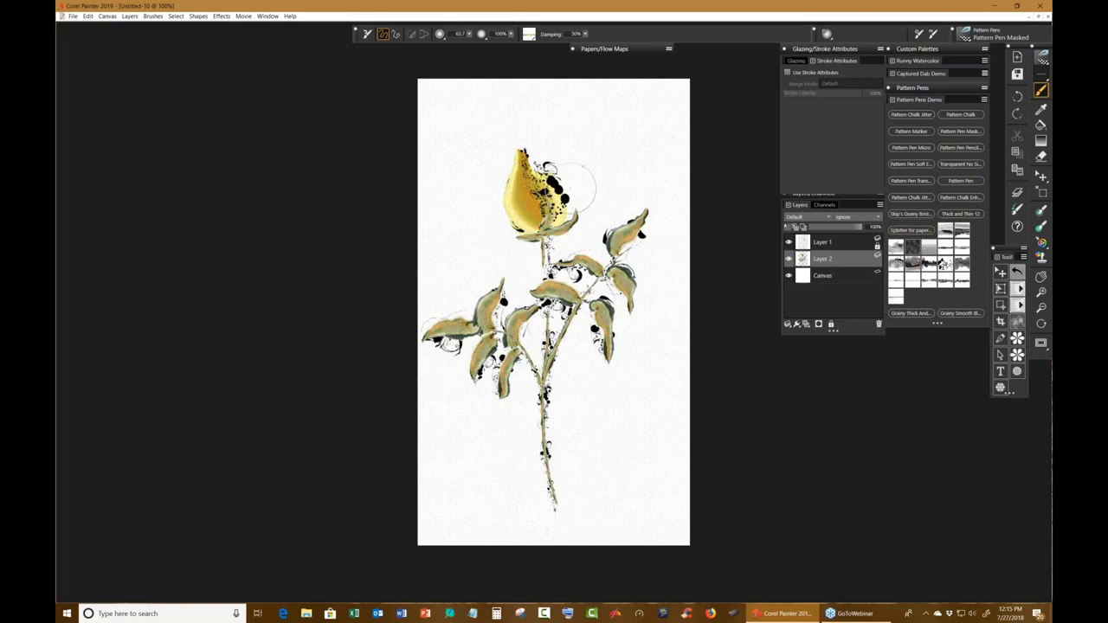
{"action": "left_click", "coordinate": [787, 73]}
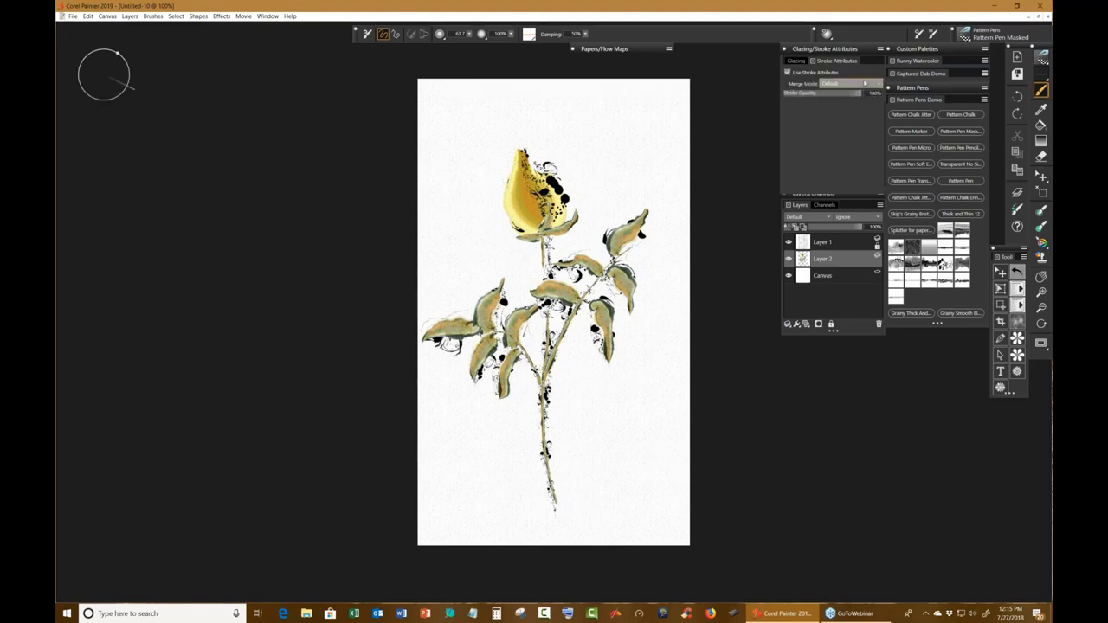
{"action": "left_click", "coordinate": [879, 84]}
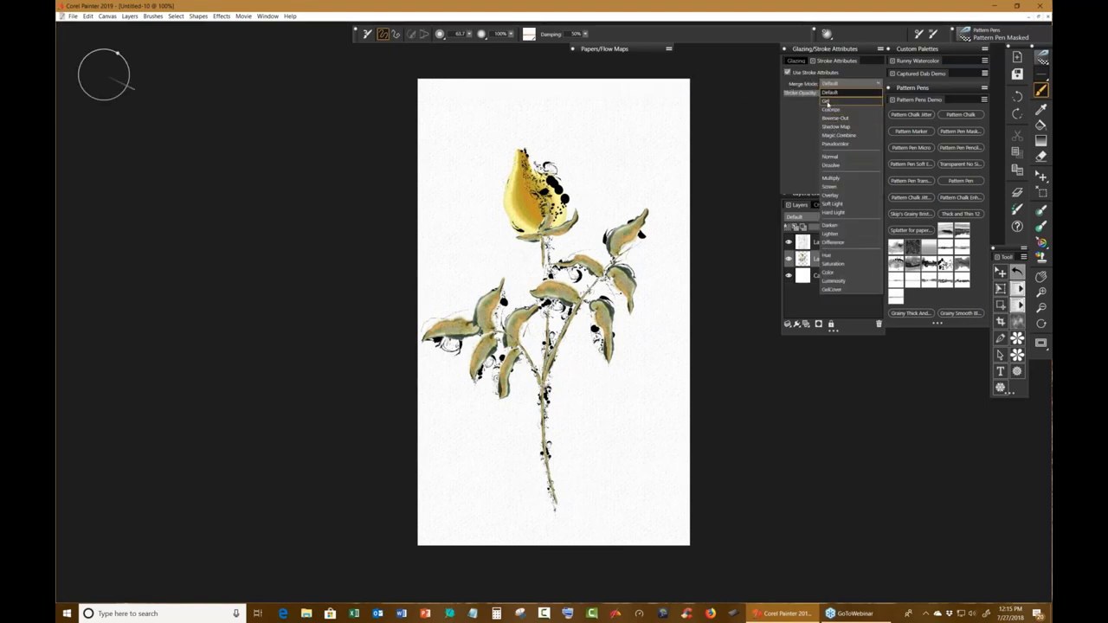
{"action": "left_click", "coordinate": [826, 119]}
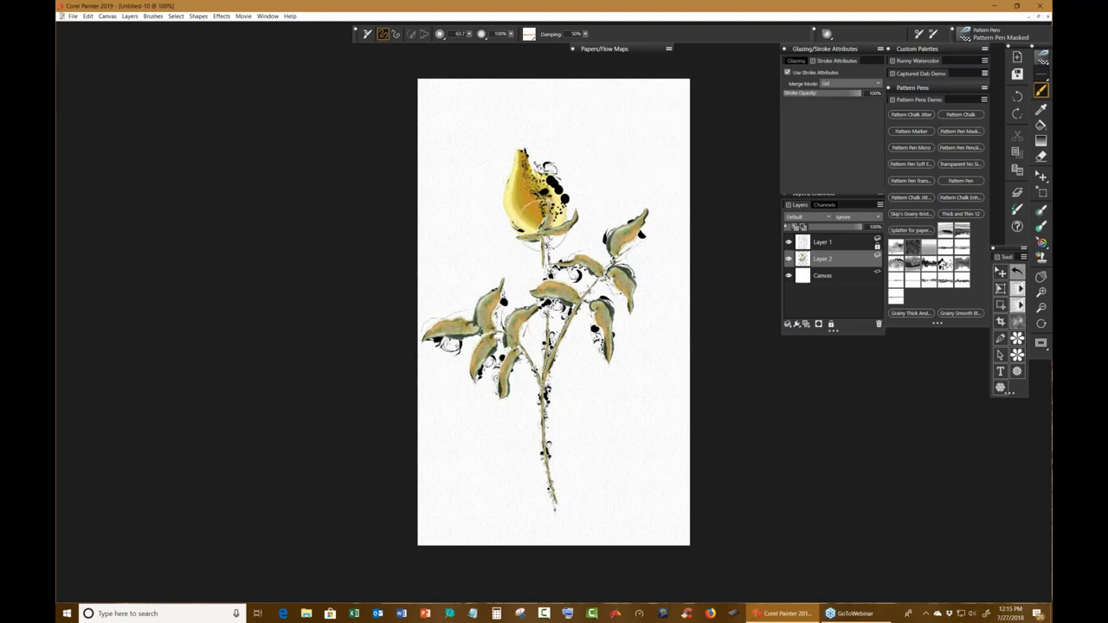
{"action": "mouse_move", "coordinate": [535, 206]}
{"action": "left_mouse_down"}
{"action": "mouse_move", "coordinate": [543, 223]}
{"action": "mouse_move", "coordinate": [559, 212]}
{"action": "mouse_move", "coordinate": [521, 141]}
{"action": "left_mouse_up"}
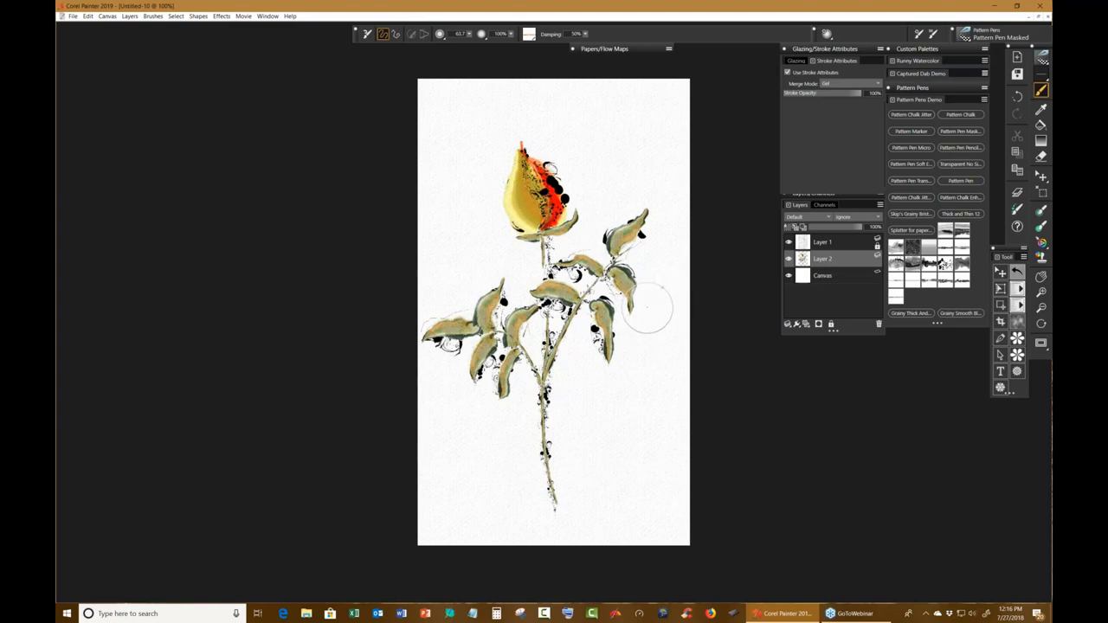
Clear the flower painting and delete Layer 2, keeping the paper texture layer.
{"action": "key", "text": "Delete"}
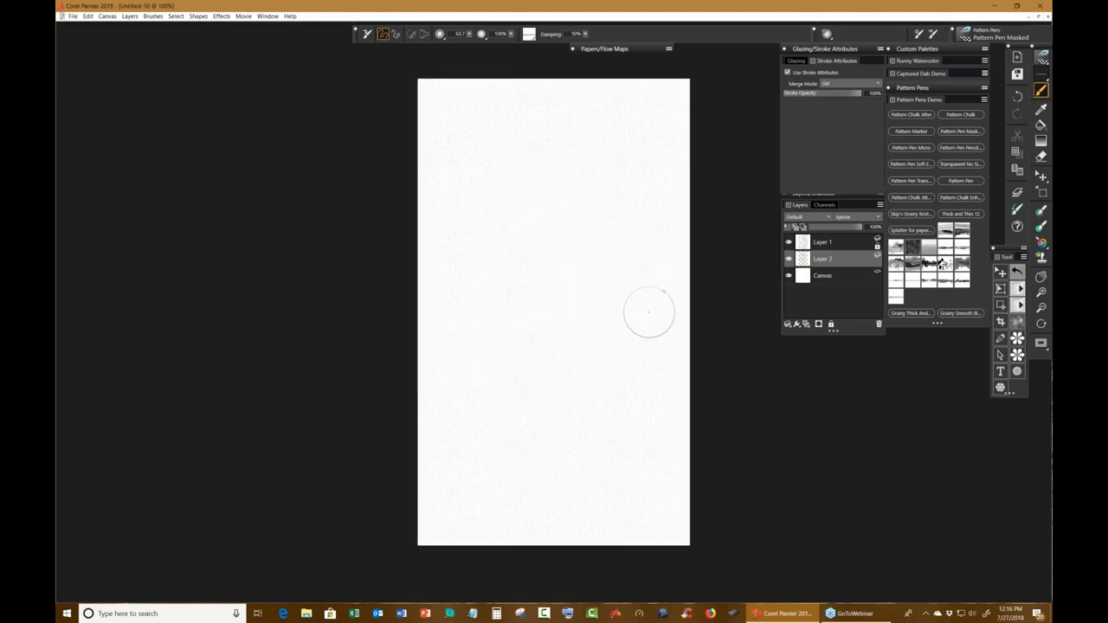
{"action": "left_click", "coordinate": [830, 246]}
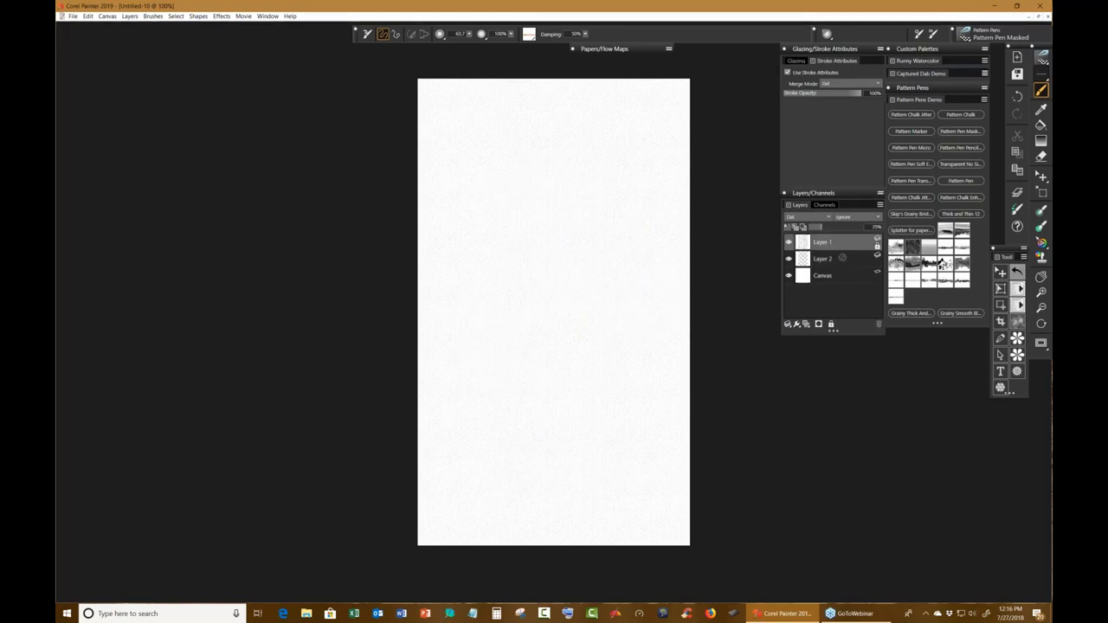
{"action": "left_click", "coordinate": [829, 258]}
{"action": "left_click", "coordinate": [879, 324]}
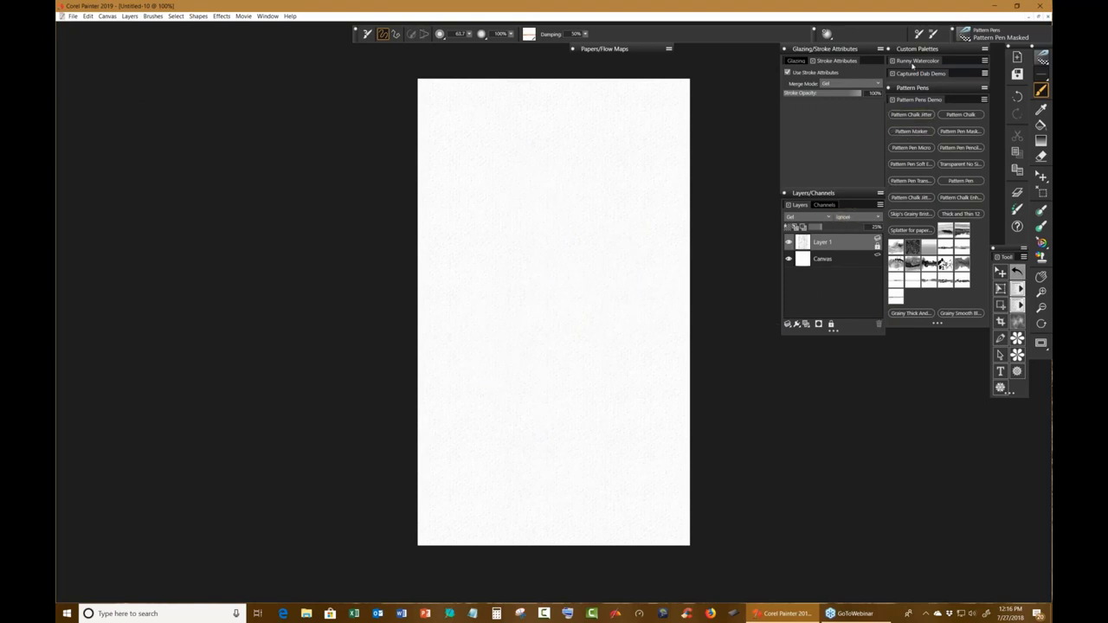
Choose the Skip's Grainy Bristle Watercolor brush from the Runny Watercolor custom palette and display the color sets.
{"action": "left_click", "coordinate": [921, 63]}
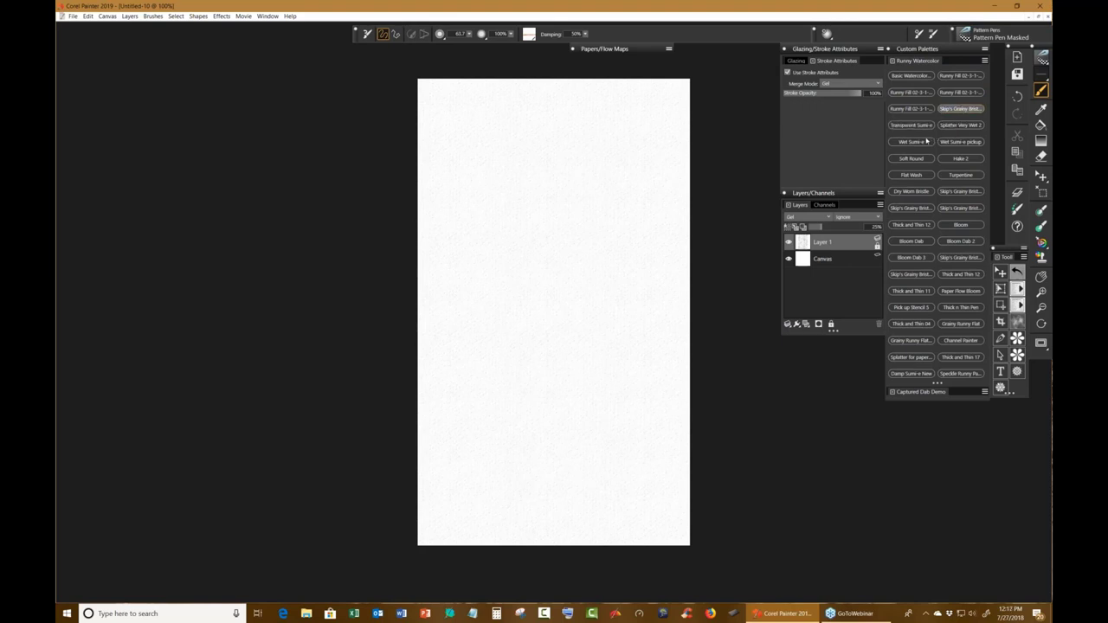
{"action": "left_click", "coordinate": [980, 110]}
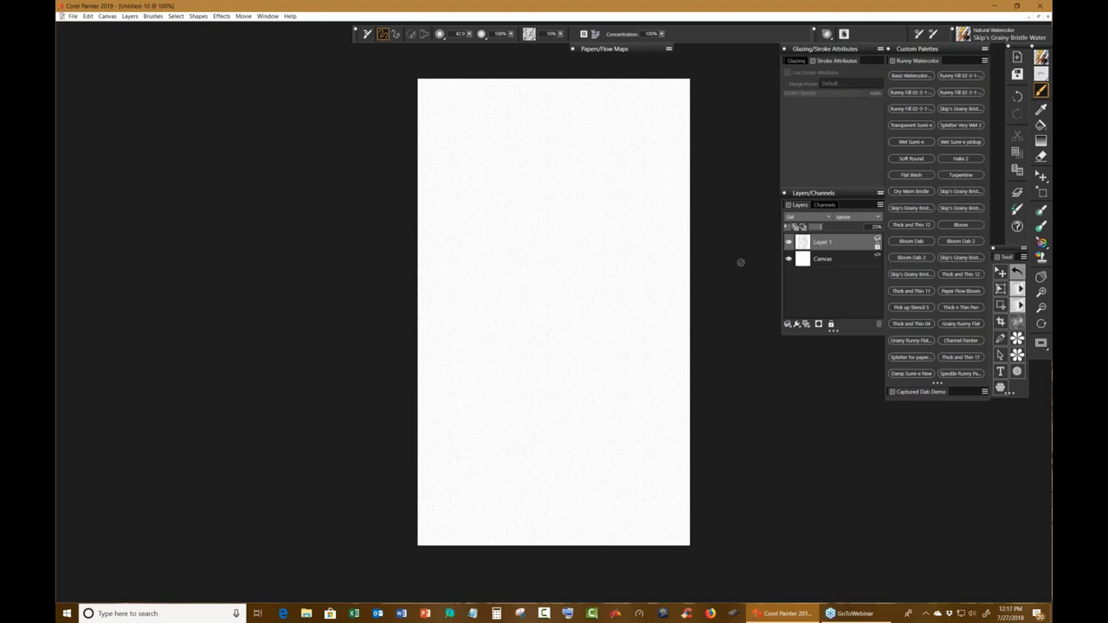
{"action": "key", "text": "grave"}
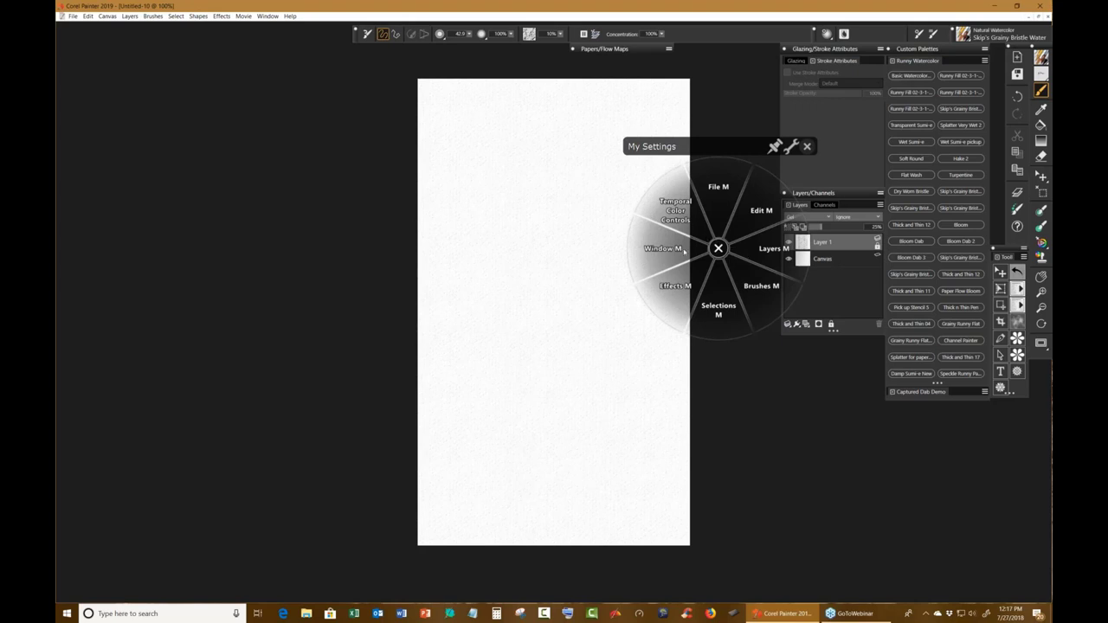
{"action": "left_click", "coordinate": [669, 253]}
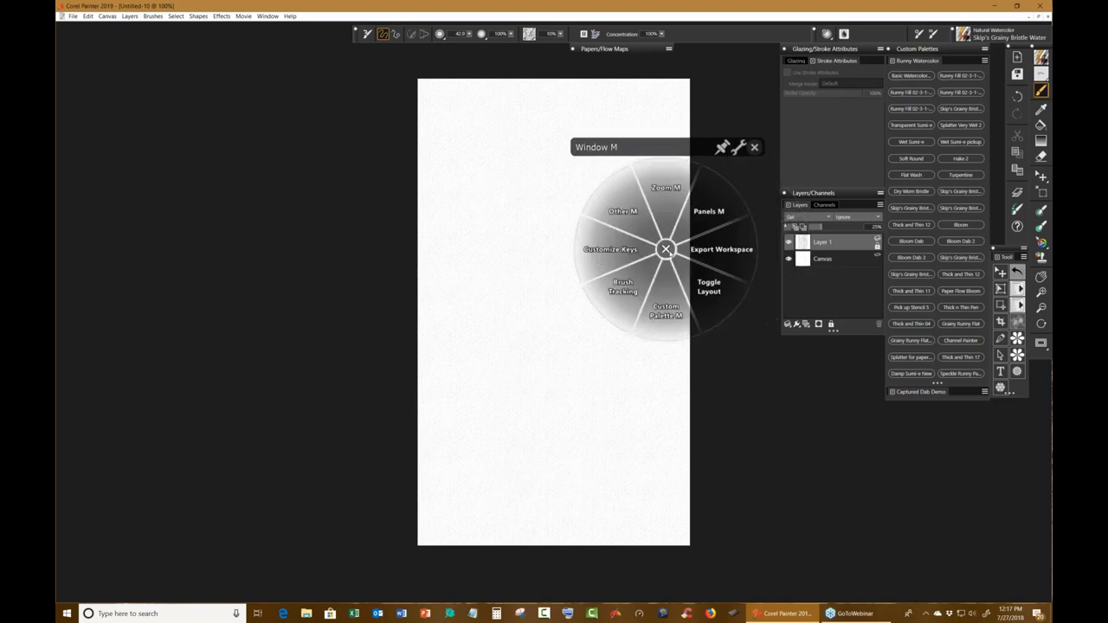
{"action": "left_click", "coordinate": [708, 219]}
{"action": "left_click", "coordinate": [701, 162]}
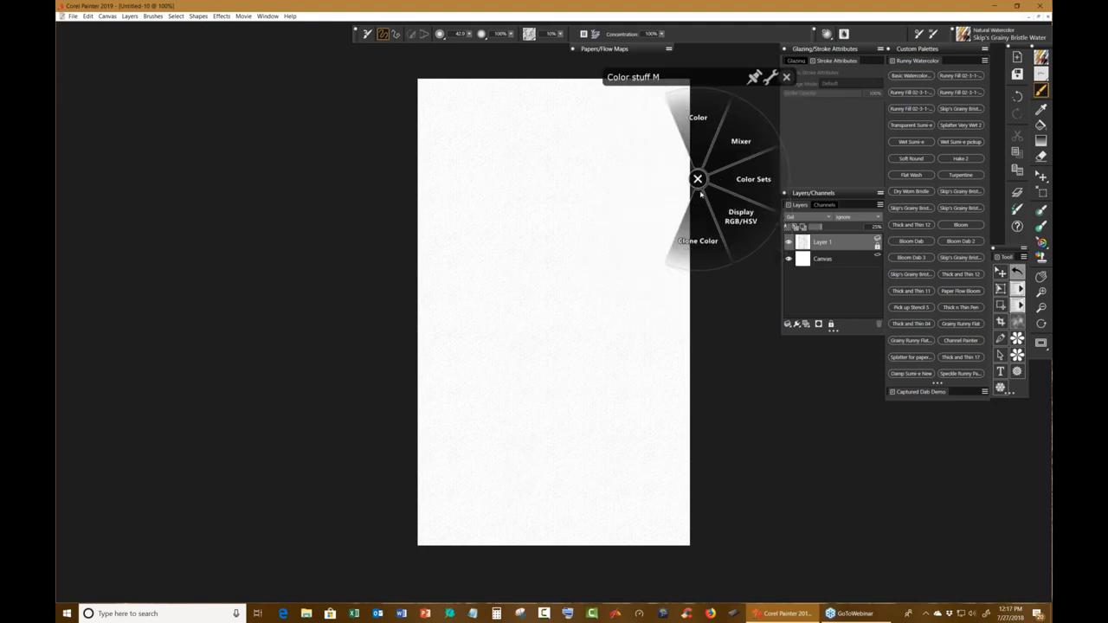
{"action": "left_click", "coordinate": [757, 184]}
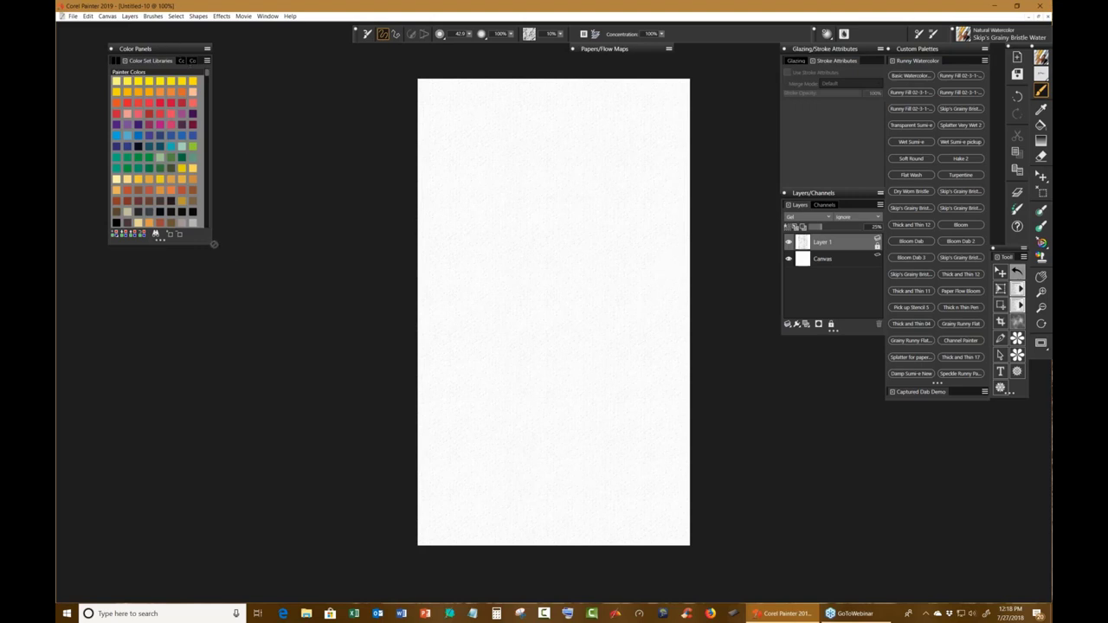
Create a watercolor layer and enlarge the Color Set Libraries to show the whole Henri Roche color set.
{"action": "left_click", "coordinate": [243, 265]}
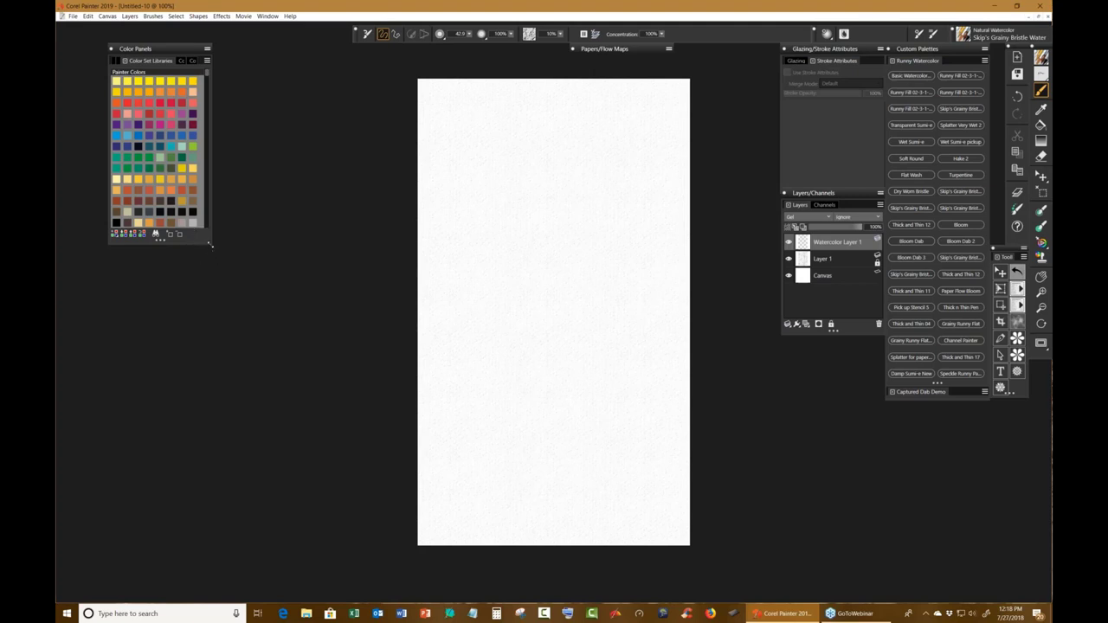
{"action": "left_click_drag", "start_coordinate": [210, 244], "coordinate": [318, 391]}
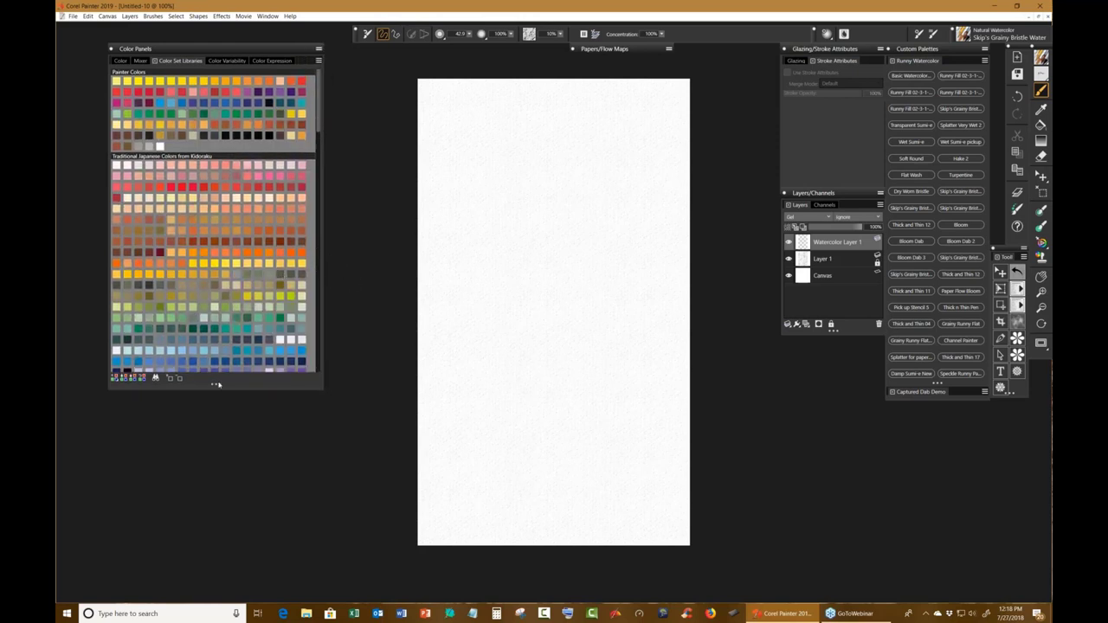
{"action": "left_click_drag", "start_coordinate": [215, 384], "coordinate": [214, 518]}
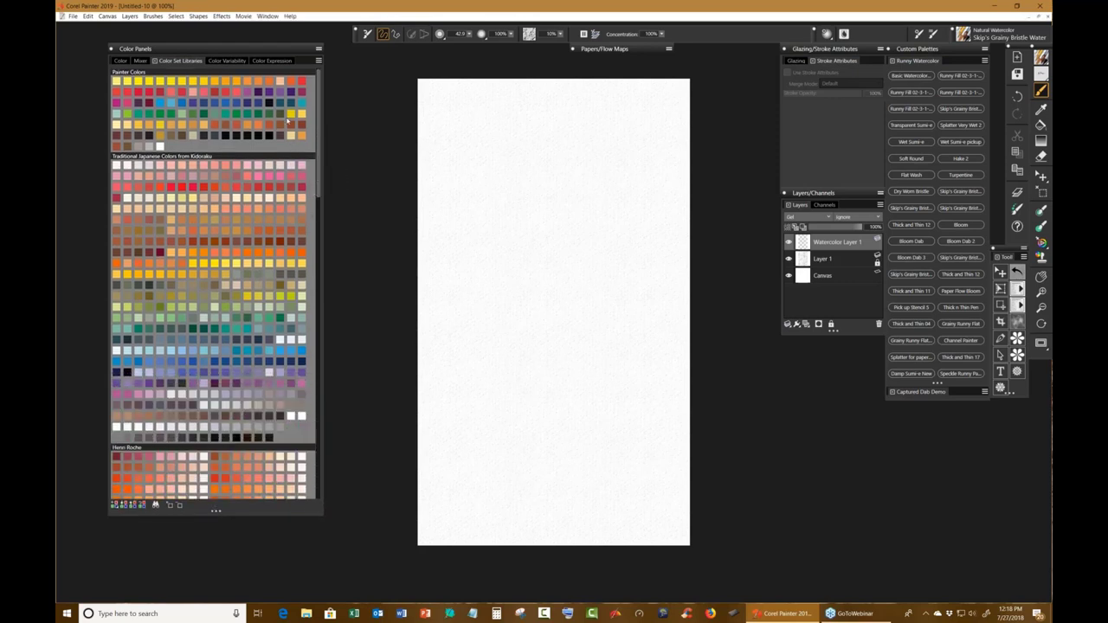
{"action": "left_click_drag", "start_coordinate": [318, 124], "coordinate": [319, 238]}
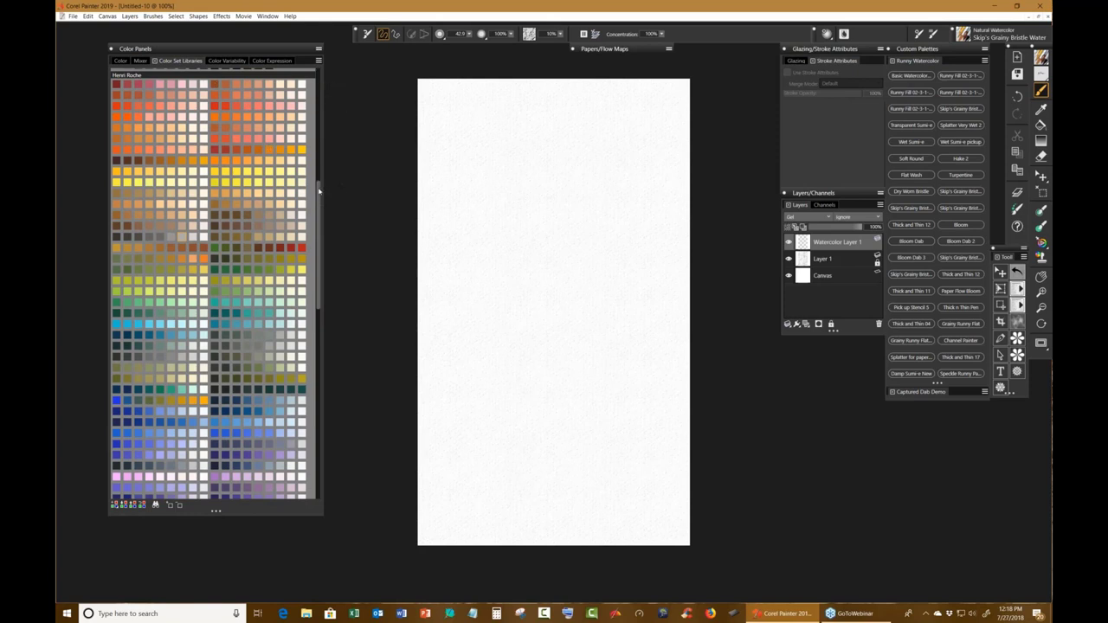
{"action": "left_click_drag", "start_coordinate": [319, 193], "coordinate": [319, 194]}
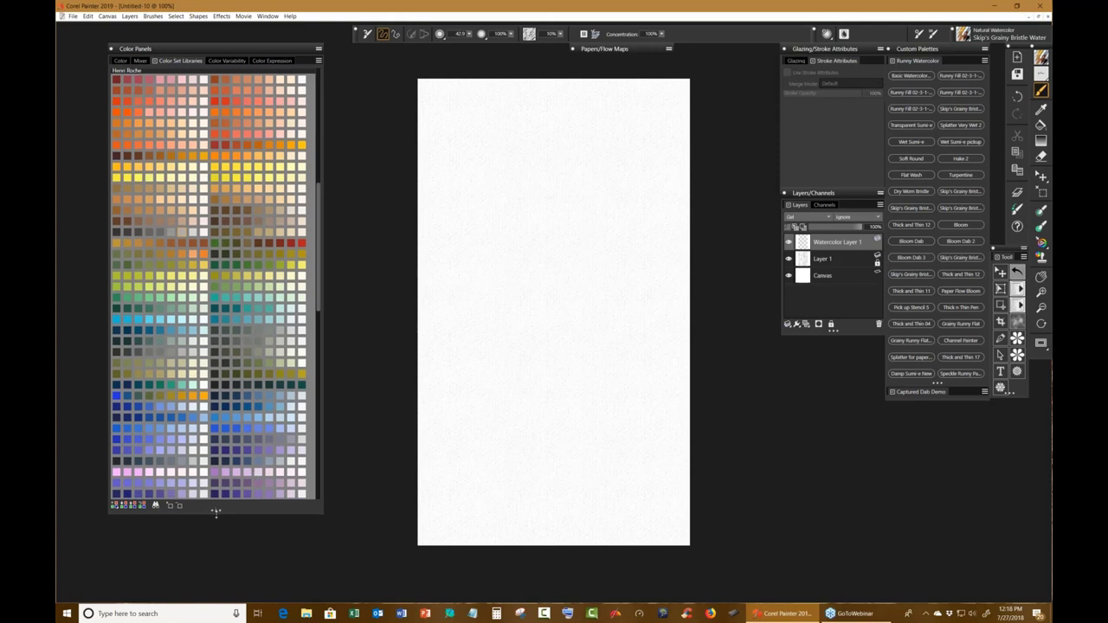
{"action": "left_click_drag", "start_coordinate": [216, 511], "coordinate": [218, 559]}
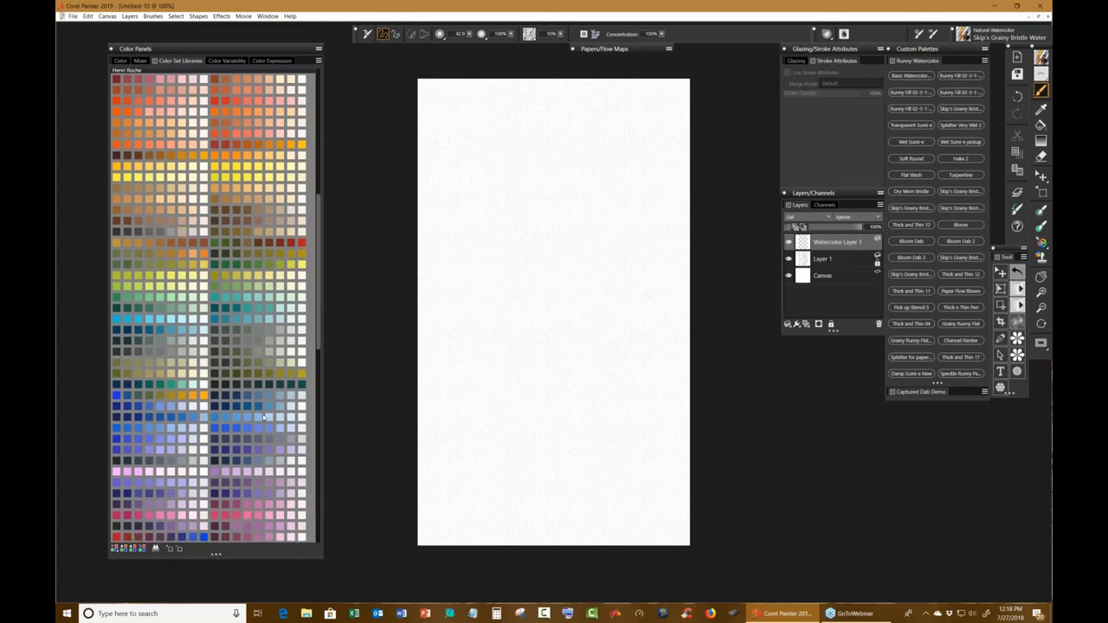
{"action": "left_click_drag", "start_coordinate": [318, 215], "coordinate": [320, 249]}
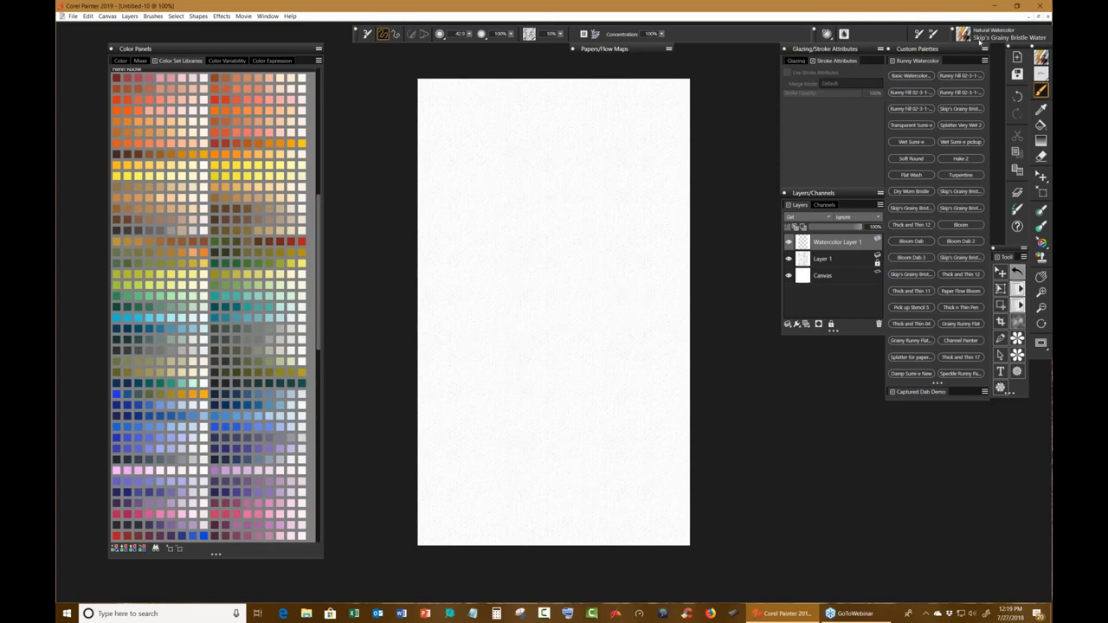
Pause the watercolor diffusion, enlarge the brush and cover the page with a loose light blue wash.
{"action": "left_click", "coordinate": [584, 33]}
{"action": "left_click_drag", "start_coordinate": [715, 279], "coordinate": [726, 321]}
{"action": "mouse_move", "coordinate": [485, 109]}
{"action": "left_mouse_down"}
{"action": "mouse_move", "coordinate": [446, 94]}
{"action": "mouse_move", "coordinate": [648, 112]}
{"action": "mouse_move", "coordinate": [514, 186]}
{"action": "mouse_move", "coordinate": [525, 87]}
{"action": "mouse_move", "coordinate": [567, 186]}
{"action": "left_mouse_up"}
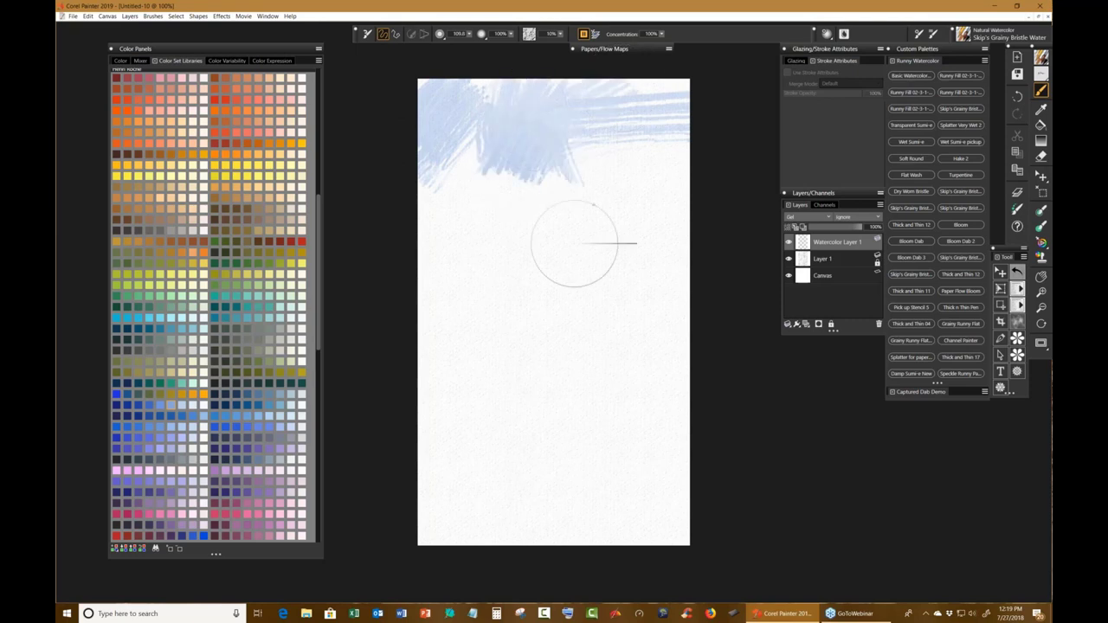
{"action": "mouse_move", "coordinate": [574, 243]}
{"action": "left_mouse_down"}
{"action": "mouse_move", "coordinate": [649, 222]}
{"action": "mouse_move", "coordinate": [411, 329]}
{"action": "mouse_move", "coordinate": [457, 183]}
{"action": "mouse_move", "coordinate": [666, 363]}
{"action": "mouse_move", "coordinate": [675, 260]}
{"action": "mouse_move", "coordinate": [497, 316]}
{"action": "mouse_move", "coordinate": [441, 458]}
{"action": "mouse_move", "coordinate": [532, 425]}
{"action": "mouse_move", "coordinate": [639, 508]}
{"action": "mouse_move", "coordinate": [725, 350]}
{"action": "mouse_move", "coordinate": [759, 458]}
{"action": "mouse_move", "coordinate": [673, 494]}
{"action": "mouse_move", "coordinate": [485, 528]}
{"action": "mouse_move", "coordinate": [481, 370]}
{"action": "mouse_move", "coordinate": [425, 346]}
{"action": "mouse_move", "coordinate": [571, 227]}
{"action": "mouse_move", "coordinate": [445, 105]}
{"action": "mouse_move", "coordinate": [487, 177]}
{"action": "left_mouse_up"}
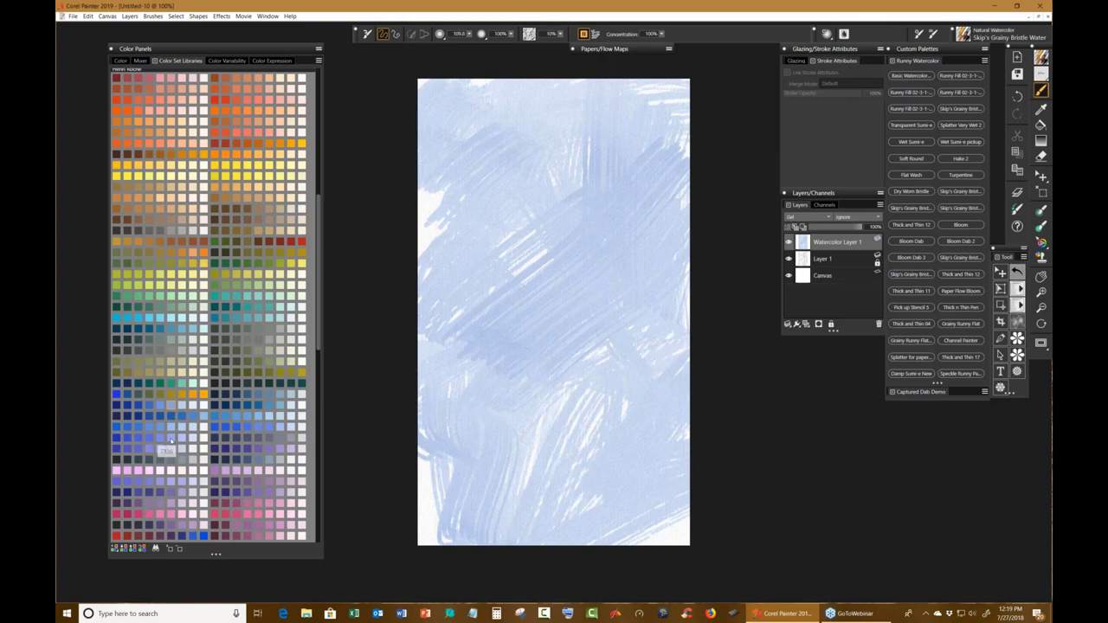
Brush lavender strokes over the blue wash in the painting's upper left and lower part.
{"action": "left_click_drag", "start_coordinate": [446, 203], "coordinate": [433, 238]}
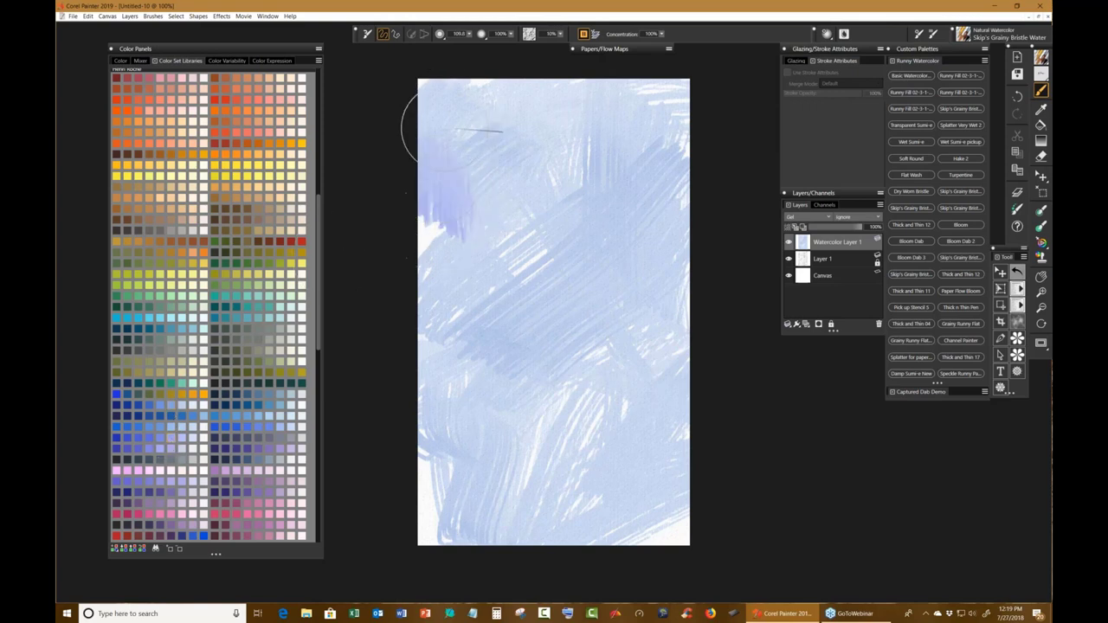
{"action": "left_click_drag", "start_coordinate": [533, 69], "coordinate": [554, 121]}
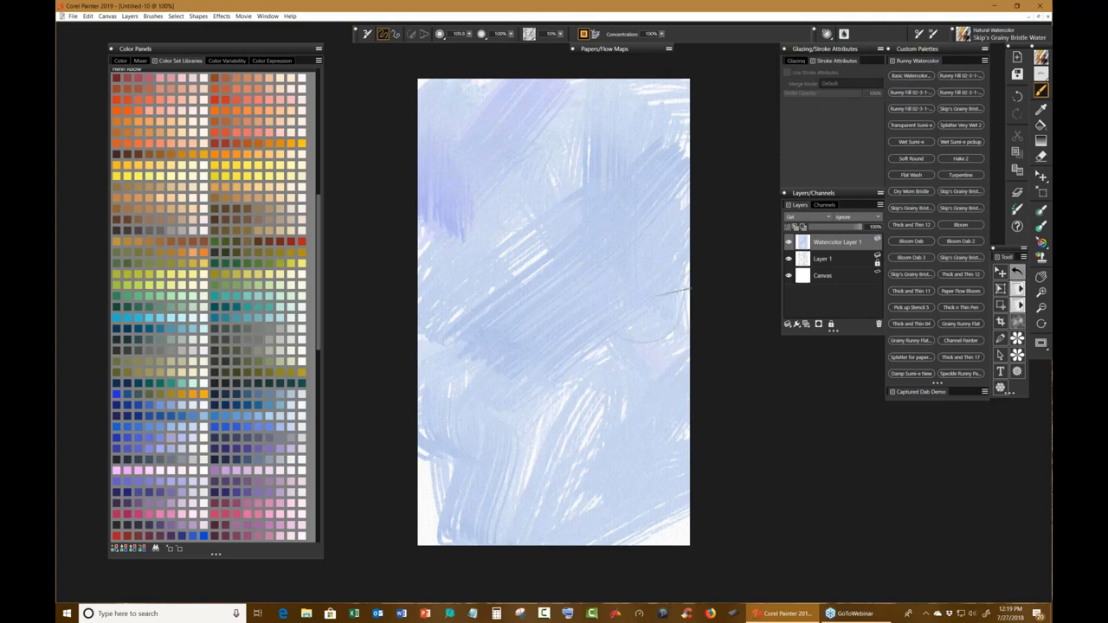
{"action": "left_click_drag", "start_coordinate": [651, 408], "coordinate": [532, 478]}
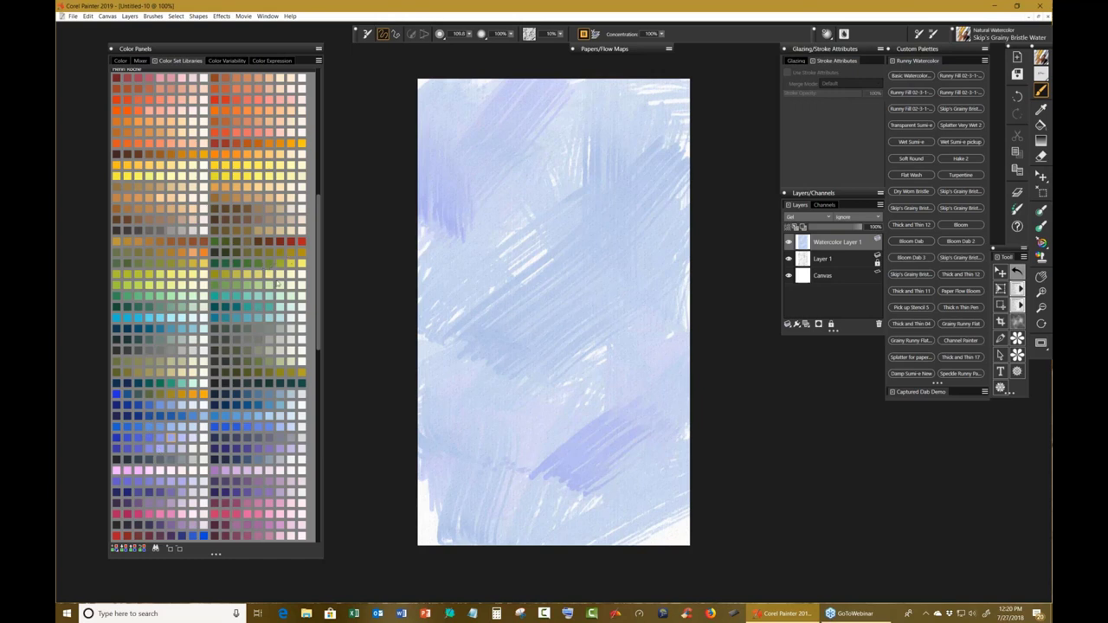
Pick a yellow-orange from the color set and brush two horizontal bands across the upper and lower parts of the wash.
{"action": "left_click", "coordinate": [258, 157]}
{"action": "mouse_move", "coordinate": [506, 220]}
{"action": "left_mouse_down"}
{"action": "mouse_move", "coordinate": [532, 212]}
{"action": "mouse_move", "coordinate": [537, 247]}
{"action": "mouse_move", "coordinate": [567, 152]}
{"action": "mouse_move", "coordinate": [423, 212]}
{"action": "left_mouse_up"}
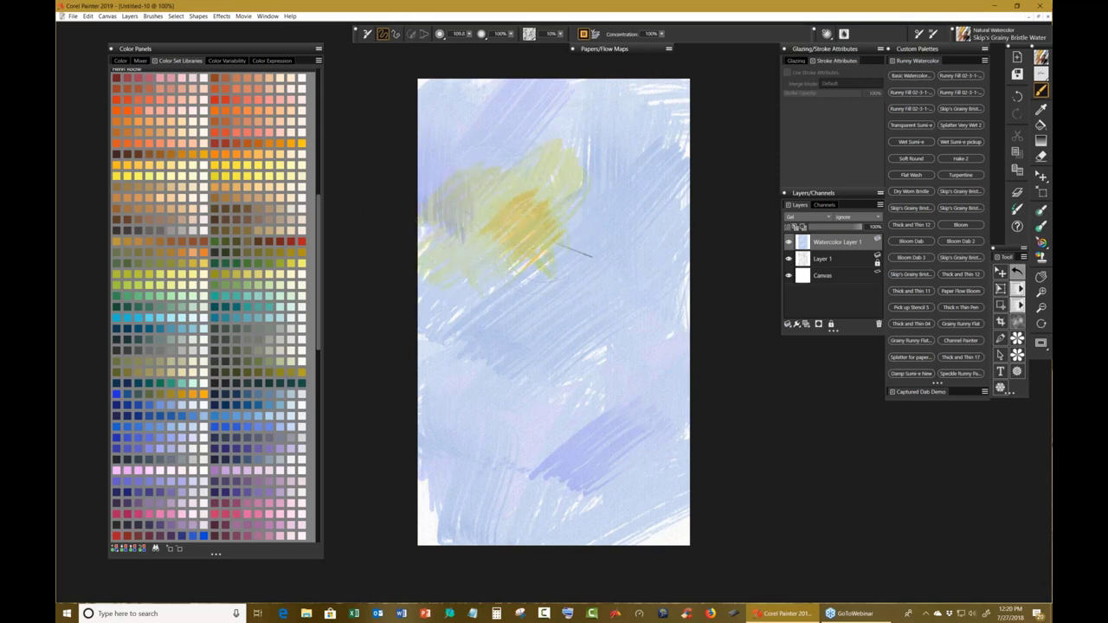
{"action": "mouse_move", "coordinate": [554, 245]}
{"action": "left_mouse_down"}
{"action": "mouse_move", "coordinate": [598, 191]}
{"action": "mouse_move", "coordinate": [421, 248]}
{"action": "mouse_move", "coordinate": [738, 230]}
{"action": "mouse_move", "coordinate": [663, 271]}
{"action": "left_mouse_up"}
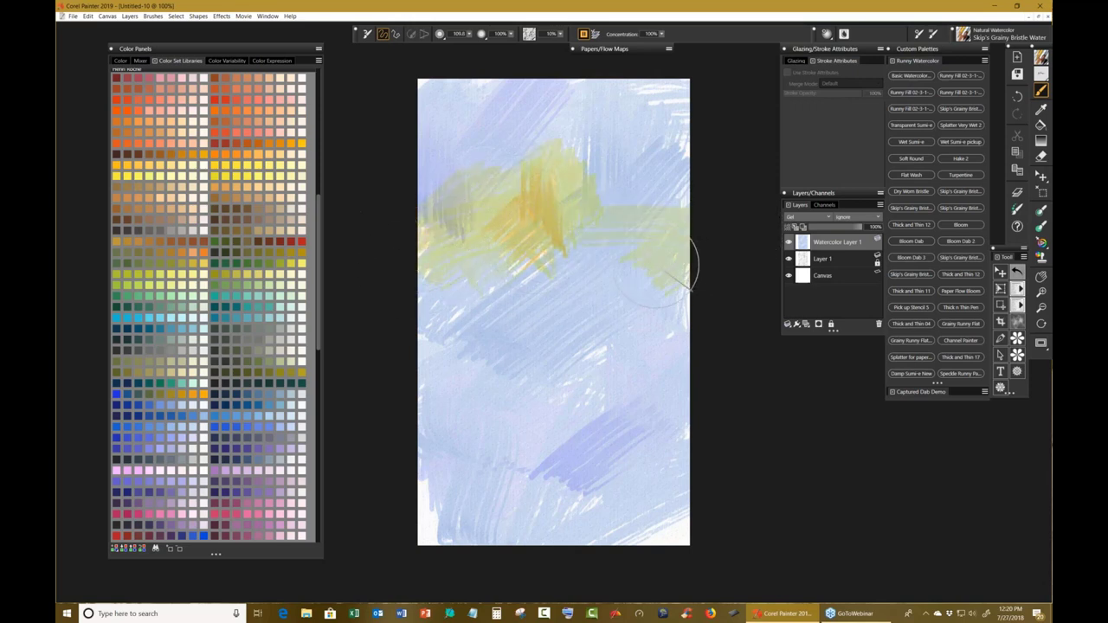
{"action": "mouse_move", "coordinate": [537, 459]}
{"action": "left_mouse_down"}
{"action": "mouse_move", "coordinate": [576, 401]}
{"action": "mouse_move", "coordinate": [545, 414]}
{"action": "mouse_move", "coordinate": [420, 400]}
{"action": "left_mouse_up"}
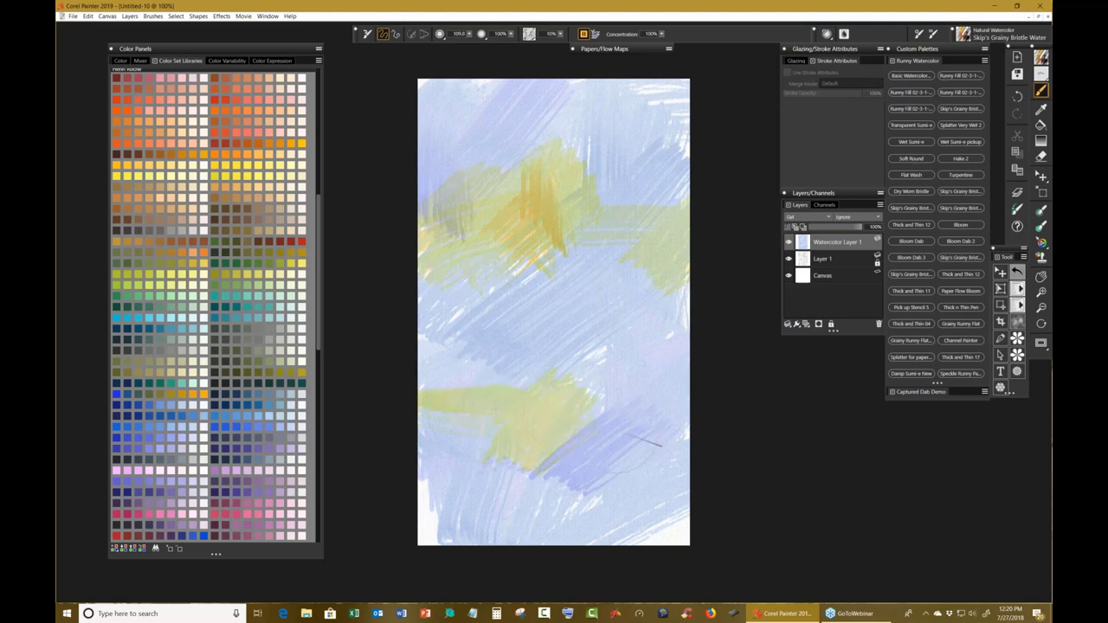
{"action": "left_click_drag", "start_coordinate": [659, 442], "coordinate": [700, 441]}
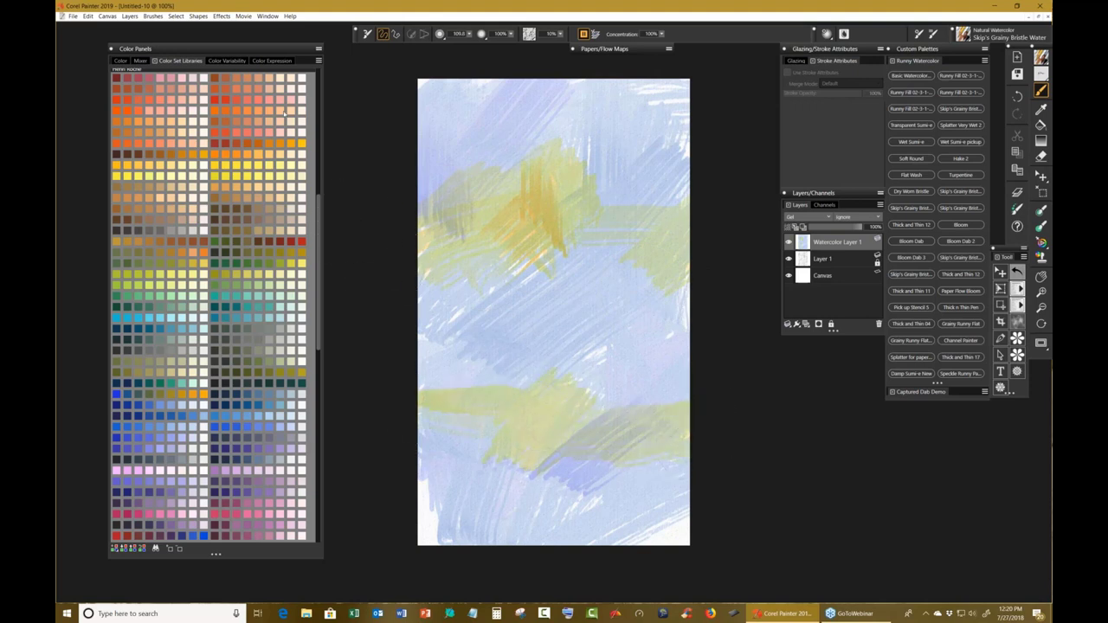
Pick a light coral from the color set and add strokes below both ends of the upper yellow band.
{"action": "left_click", "coordinate": [284, 101]}
{"action": "mouse_move", "coordinate": [459, 292]}
{"action": "left_mouse_down"}
{"action": "mouse_move", "coordinate": [511, 272]}
{"action": "mouse_move", "coordinate": [455, 247]}
{"action": "left_mouse_up"}
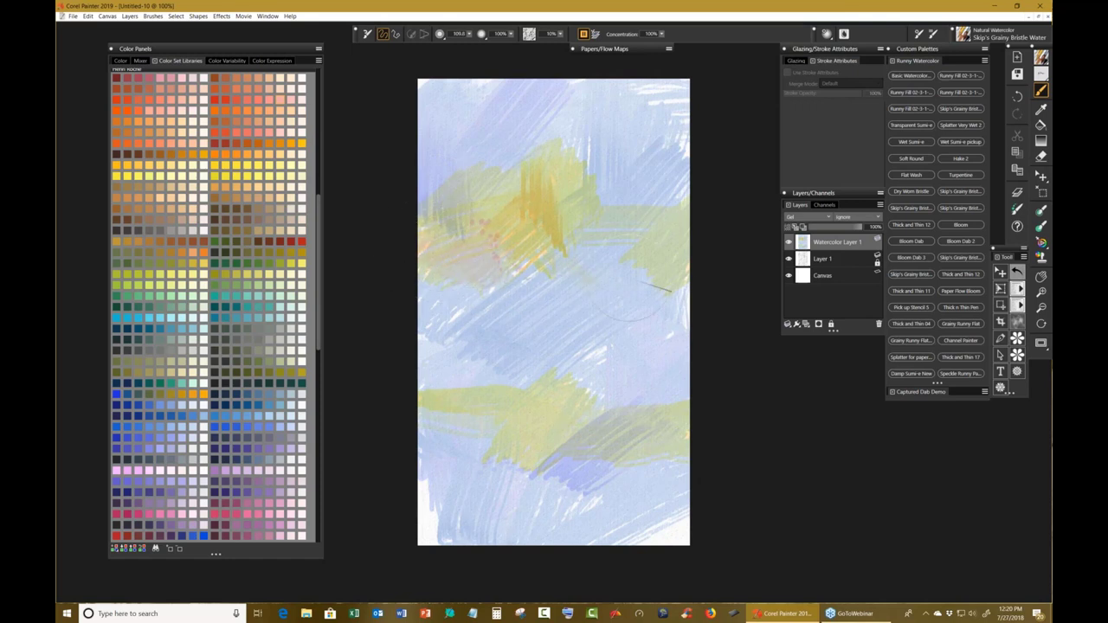
{"action": "left_click_drag", "start_coordinate": [639, 282], "coordinate": [693, 291]}
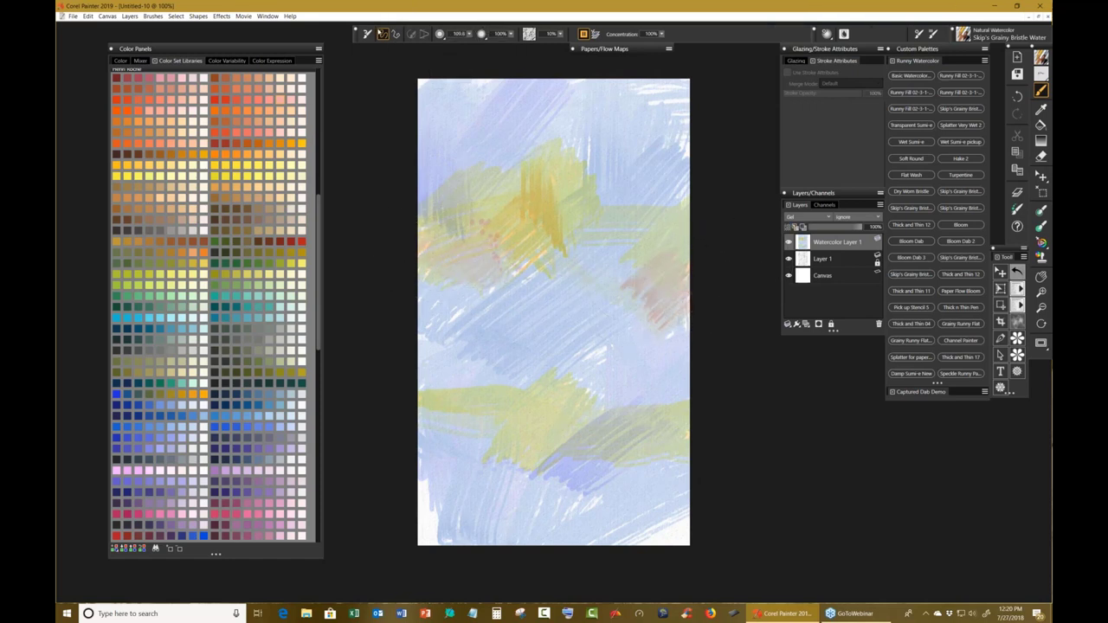
Reduce the brush size and paint dark gray land masses over the upper and lower yellow bands.
{"action": "key", "text": "bracketleft"}
{"action": "mouse_move", "coordinate": [516, 176]}
{"action": "left_mouse_down"}
{"action": "mouse_move", "coordinate": [478, 204]}
{"action": "mouse_move", "coordinate": [421, 196]}
{"action": "mouse_move", "coordinate": [472, 149]}
{"action": "mouse_move", "coordinate": [463, 203]}
{"action": "mouse_move", "coordinate": [489, 173]}
{"action": "mouse_move", "coordinate": [515, 208]}
{"action": "mouse_move", "coordinate": [606, 212]}
{"action": "mouse_move", "coordinate": [489, 217]}
{"action": "mouse_move", "coordinate": [571, 187]}
{"action": "mouse_move", "coordinate": [736, 217]}
{"action": "left_mouse_up"}
{"action": "mouse_move", "coordinate": [511, 412]}
{"action": "left_mouse_down"}
{"action": "mouse_move", "coordinate": [506, 458]}
{"action": "mouse_move", "coordinate": [511, 437]}
{"action": "mouse_move", "coordinate": [572, 432]}
{"action": "mouse_move", "coordinate": [437, 454]}
{"action": "mouse_move", "coordinate": [418, 437]}
{"action": "mouse_move", "coordinate": [418, 416]}
{"action": "mouse_move", "coordinate": [436, 482]}
{"action": "mouse_move", "coordinate": [534, 435]}
{"action": "mouse_move", "coordinate": [667, 462]}
{"action": "mouse_move", "coordinate": [483, 461]}
{"action": "mouse_move", "coordinate": [528, 458]}
{"action": "mouse_move", "coordinate": [558, 439]}
{"action": "mouse_move", "coordinate": [544, 465]}
{"action": "mouse_move", "coordinate": [593, 452]}
{"action": "mouse_move", "coordinate": [500, 424]}
{"action": "mouse_move", "coordinate": [483, 431]}
{"action": "mouse_move", "coordinate": [615, 448]}
{"action": "left_mouse_up"}
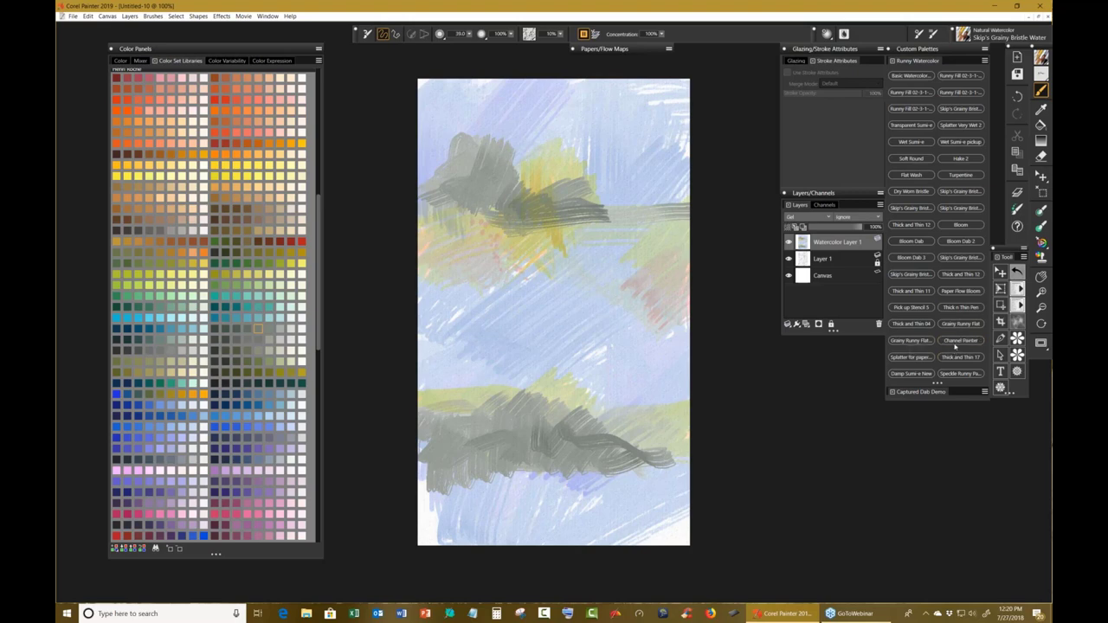
Choose the Thick and Thin 12 brush and draw black horizontal accent lines through both gray land masses.
{"action": "left_click", "coordinate": [966, 274]}
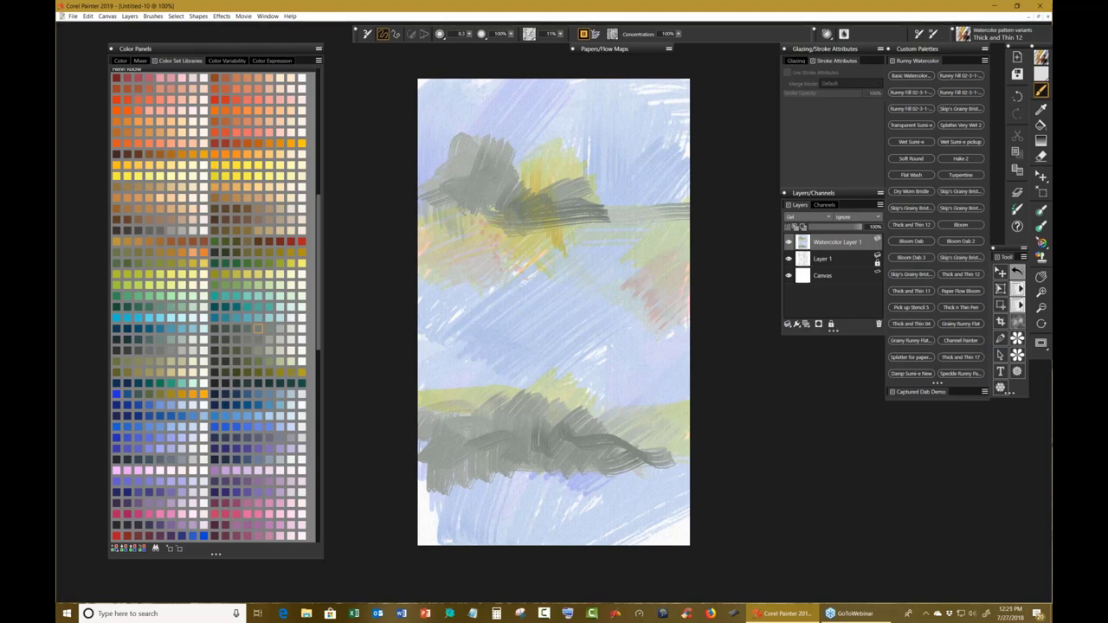
{"action": "left_click_drag", "start_coordinate": [449, 215], "coordinate": [553, 208]}
{"action": "mouse_move", "coordinate": [625, 214]}
{"action": "left_mouse_down"}
{"action": "mouse_move", "coordinate": [551, 216]}
{"action": "mouse_move", "coordinate": [591, 218]}
{"action": "left_mouse_up"}
{"action": "mouse_move", "coordinate": [500, 211]}
{"action": "left_mouse_down"}
{"action": "mouse_move", "coordinate": [412, 211]}
{"action": "mouse_move", "coordinate": [478, 204]}
{"action": "left_mouse_up"}
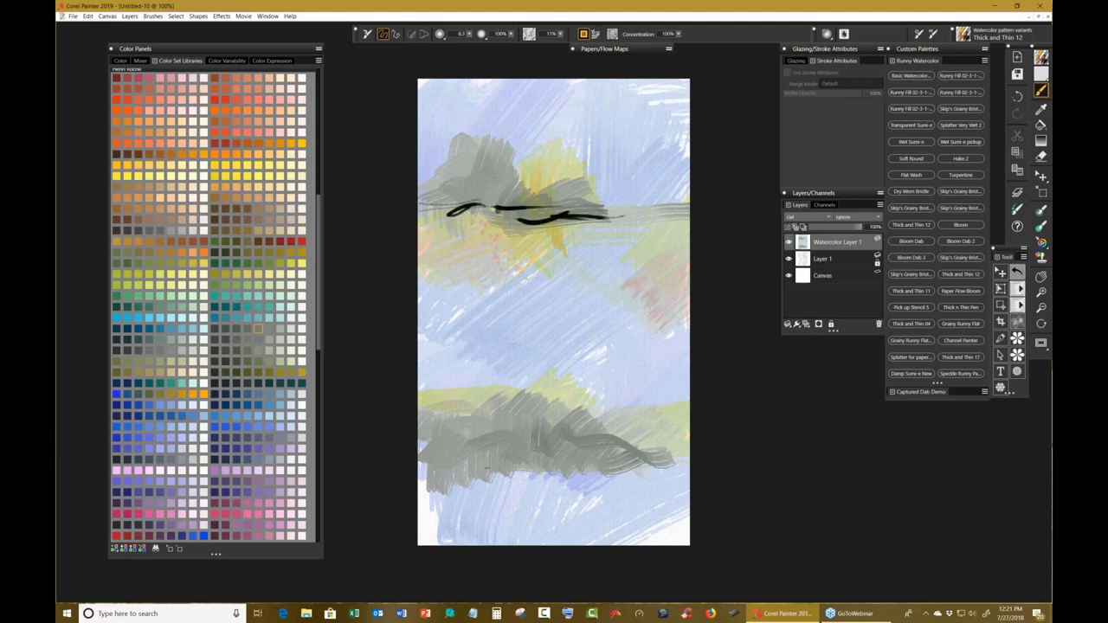
{"action": "left_click_drag", "start_coordinate": [486, 467], "coordinate": [522, 442]}
{"action": "mouse_move", "coordinate": [436, 469]}
{"action": "left_mouse_down"}
{"action": "mouse_move", "coordinate": [485, 447]}
{"action": "mouse_move", "coordinate": [627, 453]}
{"action": "left_mouse_up"}
{"action": "left_click_drag", "start_coordinate": [499, 452], "coordinate": [568, 445]}
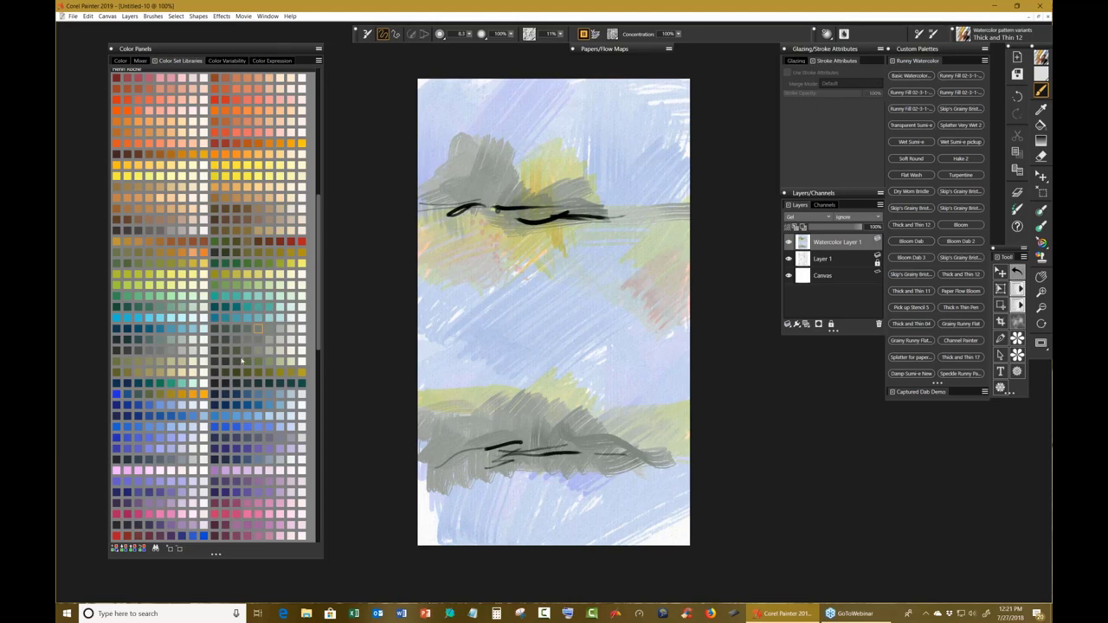
Pick a dark blue and add accent lines among the black lines of both land masses, undoing one stray stroke.
{"action": "left_click", "coordinate": [126, 417]}
{"action": "mouse_move", "coordinate": [496, 211]}
{"action": "left_mouse_down"}
{"action": "mouse_move", "coordinate": [555, 213]}
{"action": "mouse_move", "coordinate": [504, 213]}
{"action": "left_mouse_up"}
{"action": "left_click_drag", "start_coordinate": [544, 426], "coordinate": [603, 424]}
{"action": "key", "text": "ctrl+z"}
{"action": "mouse_move", "coordinate": [548, 460]}
{"action": "left_mouse_down"}
{"action": "mouse_move", "coordinate": [594, 456]}
{"action": "mouse_move", "coordinate": [533, 460]}
{"action": "left_mouse_up"}
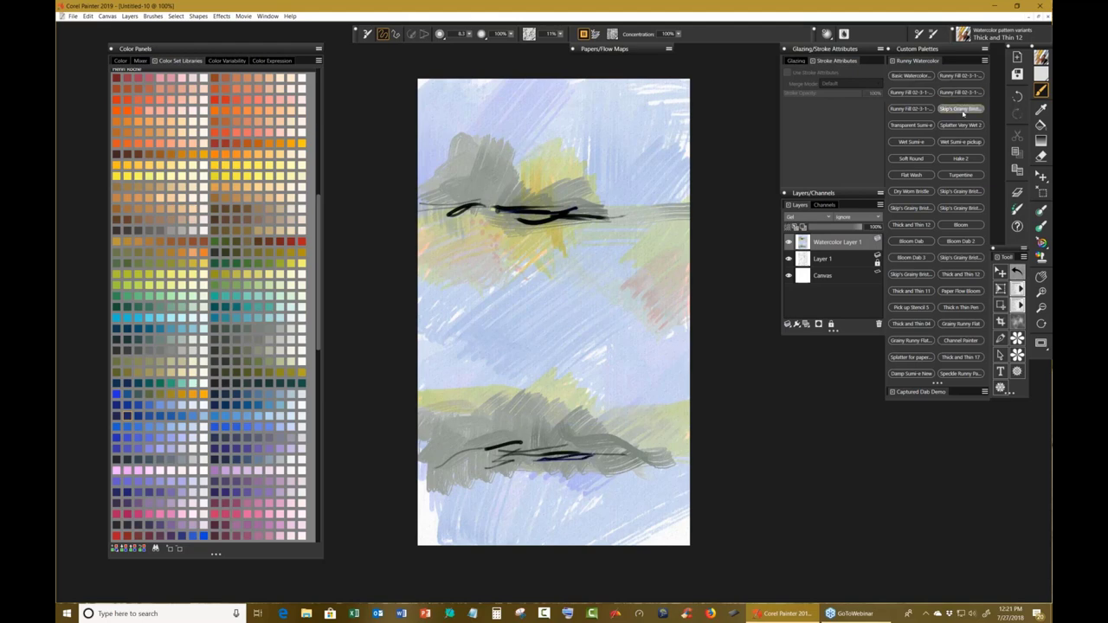
Brush dark blue over the accent lines of both land masses with Skip's Grainy Bristle brush and resume the diffusion.
{"action": "left_click", "coordinate": [962, 108]}
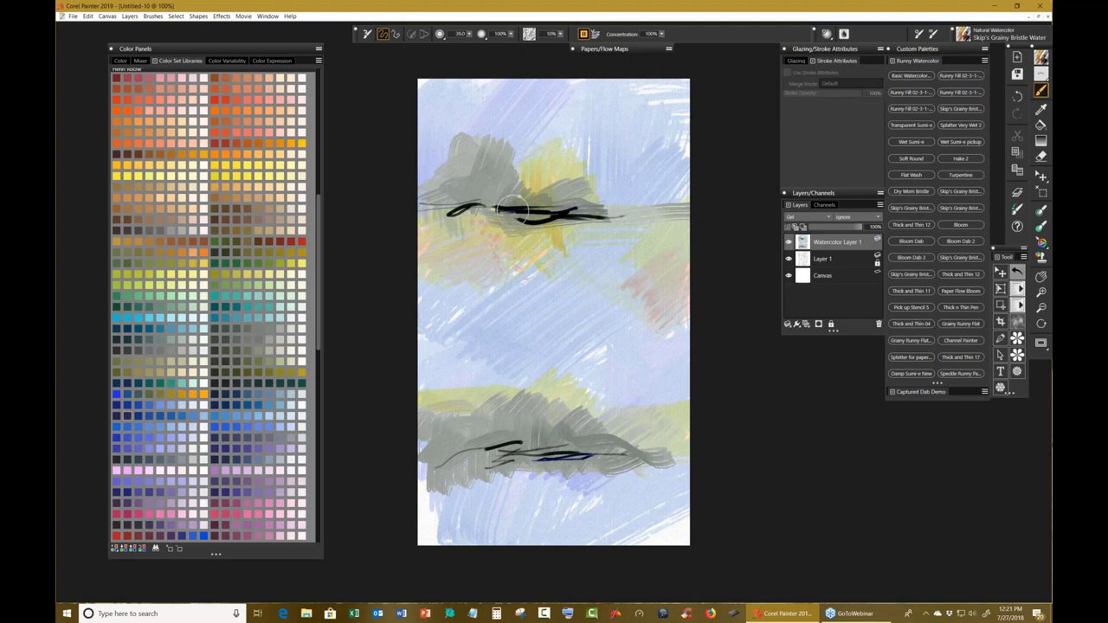
{"action": "mouse_move", "coordinate": [510, 206]}
{"action": "left_mouse_down"}
{"action": "mouse_move", "coordinate": [561, 192]}
{"action": "mouse_move", "coordinate": [639, 211]}
{"action": "mouse_move", "coordinate": [408, 237]}
{"action": "mouse_move", "coordinate": [410, 225]}
{"action": "mouse_move", "coordinate": [520, 227]}
{"action": "left_mouse_up"}
{"action": "mouse_move", "coordinate": [517, 448]}
{"action": "left_mouse_down"}
{"action": "mouse_move", "coordinate": [567, 425]}
{"action": "mouse_move", "coordinate": [598, 441]}
{"action": "mouse_move", "coordinate": [658, 443]}
{"action": "mouse_move", "coordinate": [486, 430]}
{"action": "mouse_move", "coordinate": [446, 443]}
{"action": "mouse_move", "coordinate": [498, 456]}
{"action": "mouse_move", "coordinate": [559, 437]}
{"action": "mouse_move", "coordinate": [585, 456]}
{"action": "mouse_move", "coordinate": [643, 454]}
{"action": "mouse_move", "coordinate": [524, 462]}
{"action": "mouse_move", "coordinate": [562, 463]}
{"action": "left_mouse_up"}
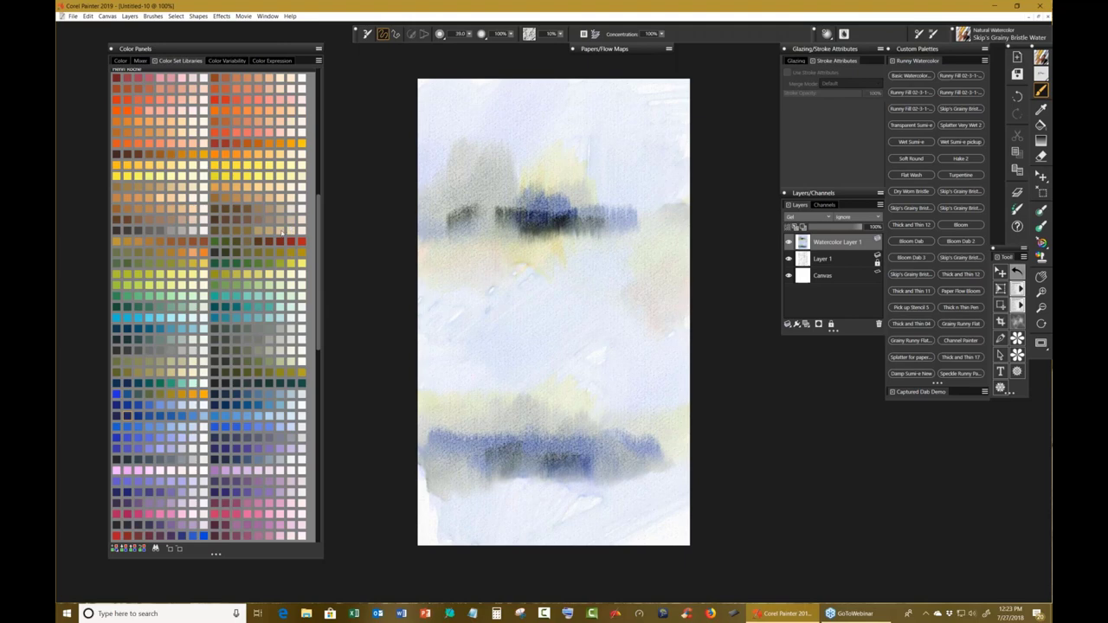
Pause the diffusion again and brush muted tan strokes around the upper and lower blue land masses.
{"action": "mouse_move", "coordinate": [535, 187]}
{"action": "left_mouse_down"}
{"action": "mouse_move", "coordinate": [450, 195]}
{"action": "mouse_move", "coordinate": [438, 181]}
{"action": "mouse_move", "coordinate": [437, 216]}
{"action": "mouse_move", "coordinate": [424, 227]}
{"action": "mouse_move", "coordinate": [416, 168]}
{"action": "mouse_move", "coordinate": [433, 152]}
{"action": "mouse_move", "coordinate": [472, 186]}
{"action": "mouse_move", "coordinate": [475, 227]}
{"action": "mouse_move", "coordinate": [701, 222]}
{"action": "mouse_move", "coordinate": [658, 220]}
{"action": "mouse_move", "coordinate": [693, 207]}
{"action": "mouse_move", "coordinate": [700, 231]}
{"action": "mouse_move", "coordinate": [603, 244]}
{"action": "mouse_move", "coordinate": [554, 236]}
{"action": "mouse_move", "coordinate": [552, 256]}
{"action": "mouse_move", "coordinate": [561, 216]}
{"action": "mouse_move", "coordinate": [515, 241]}
{"action": "left_mouse_up"}
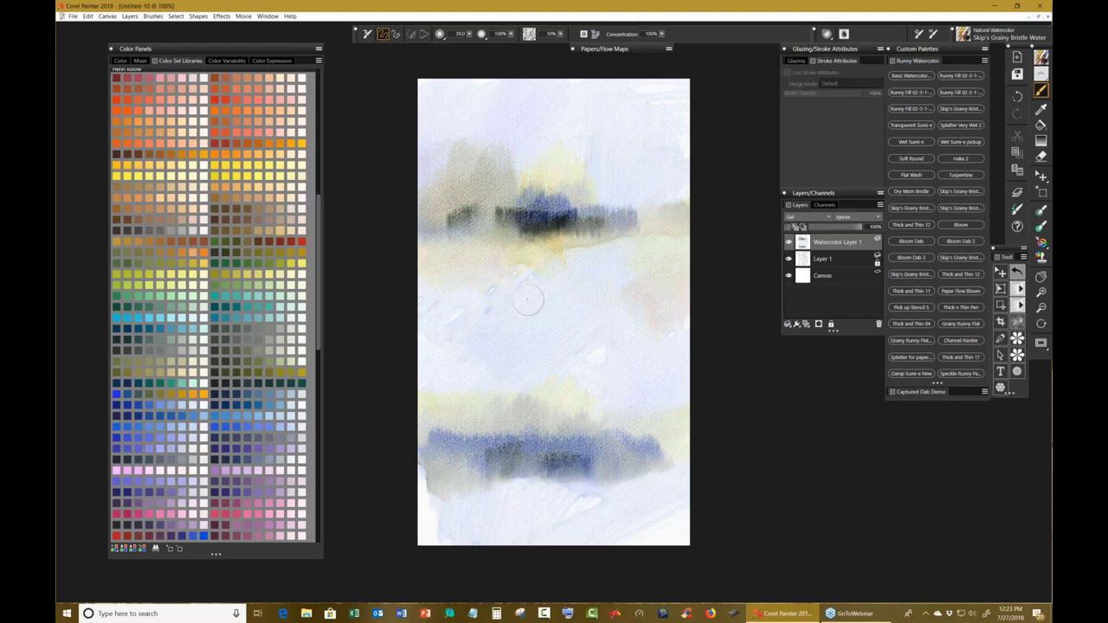
{"action": "left_click", "coordinate": [583, 34]}
{"action": "mouse_move", "coordinate": [440, 242]}
{"action": "left_mouse_down"}
{"action": "mouse_move", "coordinate": [422, 180]}
{"action": "mouse_move", "coordinate": [506, 212]}
{"action": "mouse_move", "coordinate": [657, 226]}
{"action": "mouse_move", "coordinate": [585, 223]}
{"action": "mouse_move", "coordinate": [650, 232]}
{"action": "mouse_move", "coordinate": [645, 201]}
{"action": "mouse_move", "coordinate": [624, 189]}
{"action": "mouse_move", "coordinate": [602, 201]}
{"action": "mouse_move", "coordinate": [613, 182]}
{"action": "mouse_move", "coordinate": [643, 195]}
{"action": "mouse_move", "coordinate": [667, 174]}
{"action": "mouse_move", "coordinate": [675, 177]}
{"action": "mouse_move", "coordinate": [658, 224]}
{"action": "mouse_move", "coordinate": [693, 208]}
{"action": "left_mouse_up"}
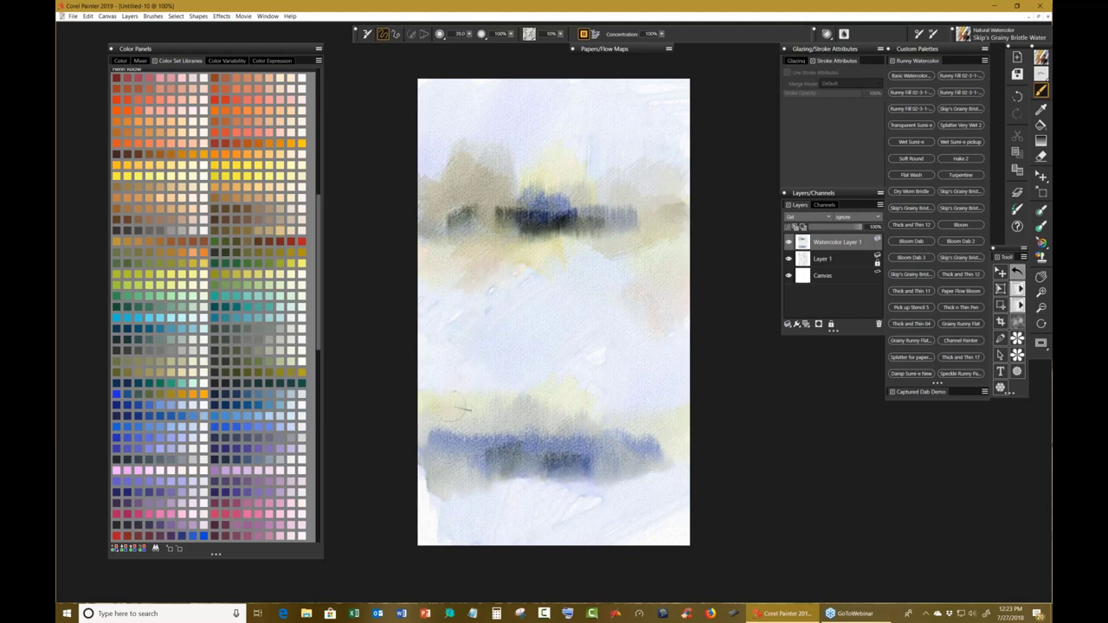
{"action": "mouse_move", "coordinate": [463, 409]}
{"action": "left_mouse_down"}
{"action": "mouse_move", "coordinate": [439, 449]}
{"action": "mouse_move", "coordinate": [494, 405]}
{"action": "mouse_move", "coordinate": [507, 439]}
{"action": "mouse_move", "coordinate": [527, 446]}
{"action": "mouse_move", "coordinate": [516, 451]}
{"action": "mouse_move", "coordinate": [506, 435]}
{"action": "mouse_move", "coordinate": [446, 456]}
{"action": "mouse_move", "coordinate": [426, 443]}
{"action": "mouse_move", "coordinate": [537, 441]}
{"action": "left_mouse_up"}
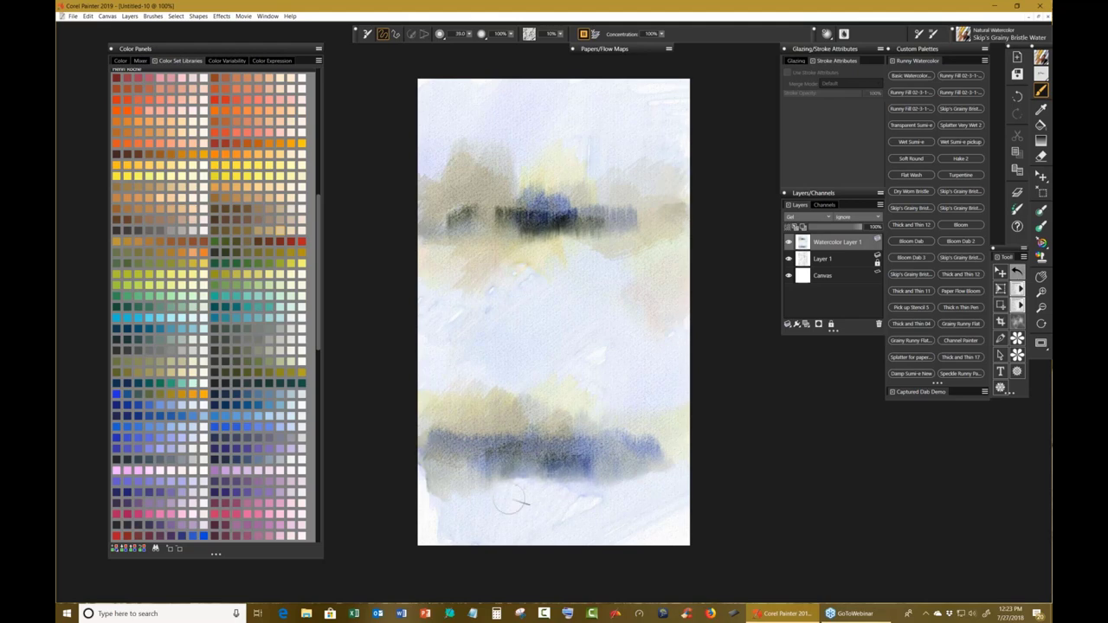
{"action": "mouse_move", "coordinate": [511, 501]}
{"action": "left_mouse_down"}
{"action": "mouse_move", "coordinate": [485, 484]}
{"action": "mouse_move", "coordinate": [476, 454]}
{"action": "mouse_move", "coordinate": [539, 447]}
{"action": "mouse_move", "coordinate": [548, 417]}
{"action": "left_mouse_up"}
{"action": "mouse_move", "coordinate": [454, 447]}
{"action": "left_mouse_down"}
{"action": "mouse_move", "coordinate": [415, 425]}
{"action": "mouse_move", "coordinate": [417, 467]}
{"action": "mouse_move", "coordinate": [606, 430]}
{"action": "mouse_move", "coordinate": [582, 450]}
{"action": "left_mouse_up"}
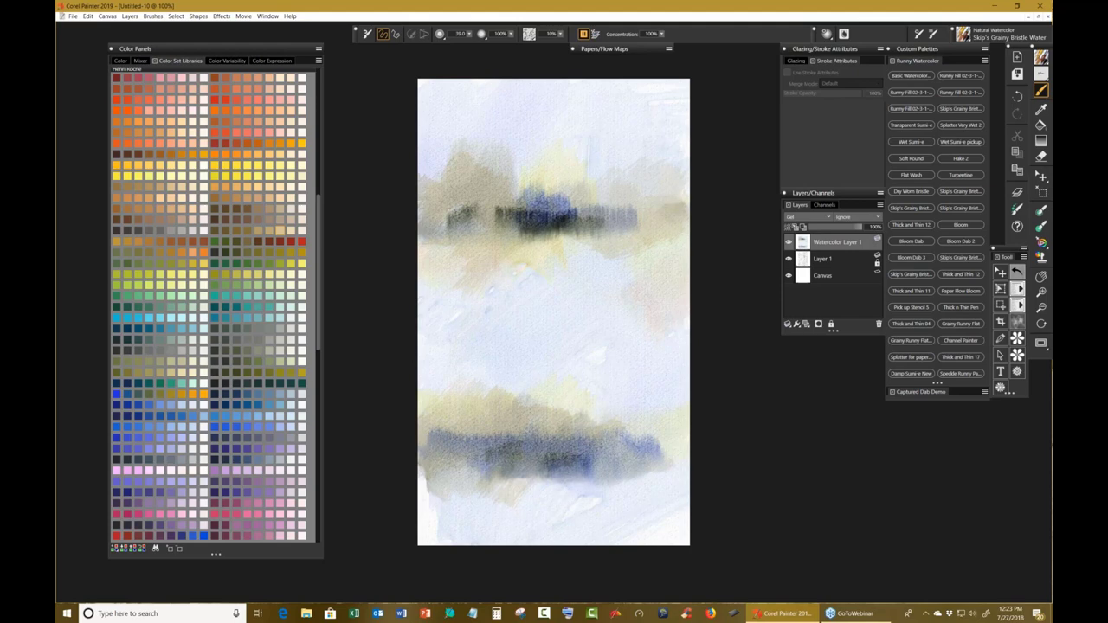
{"action": "mouse_move", "coordinate": [669, 440]}
{"action": "left_mouse_down"}
{"action": "mouse_move", "coordinate": [600, 418]}
{"action": "mouse_move", "coordinate": [550, 443]}
{"action": "mouse_move", "coordinate": [476, 449]}
{"action": "mouse_move", "coordinate": [482, 441]}
{"action": "mouse_move", "coordinate": [437, 440]}
{"action": "left_mouse_up"}
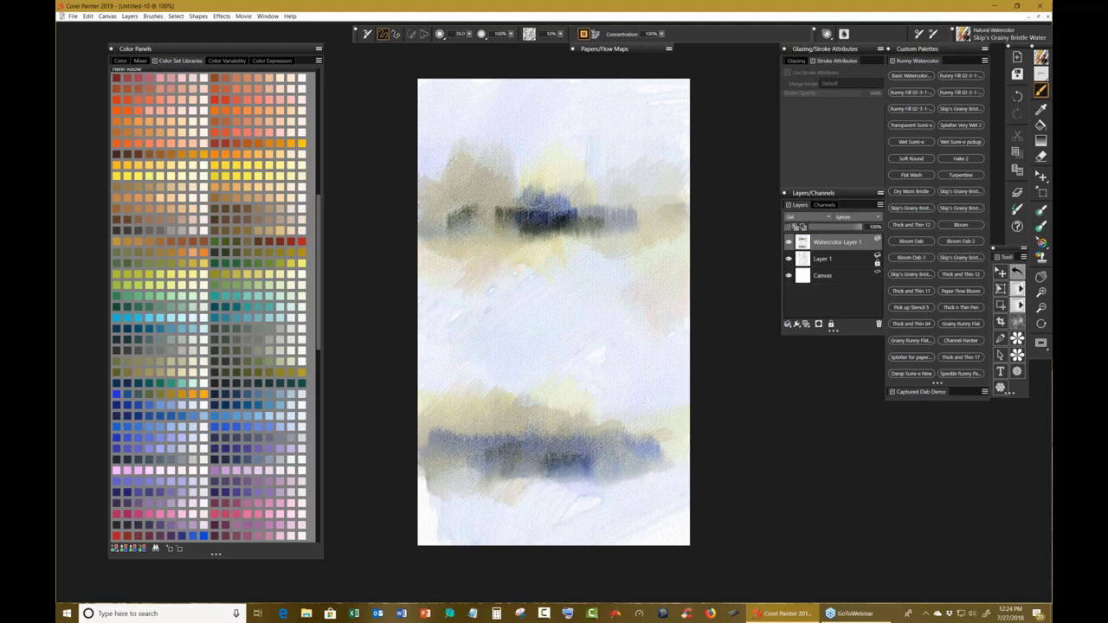
Brush yellow above the upper blue mass and soft muted color across the foreground, below the upper mass and into the right-hand sky.
{"action": "left_click_drag", "start_coordinate": [524, 197], "coordinate": [558, 169]}
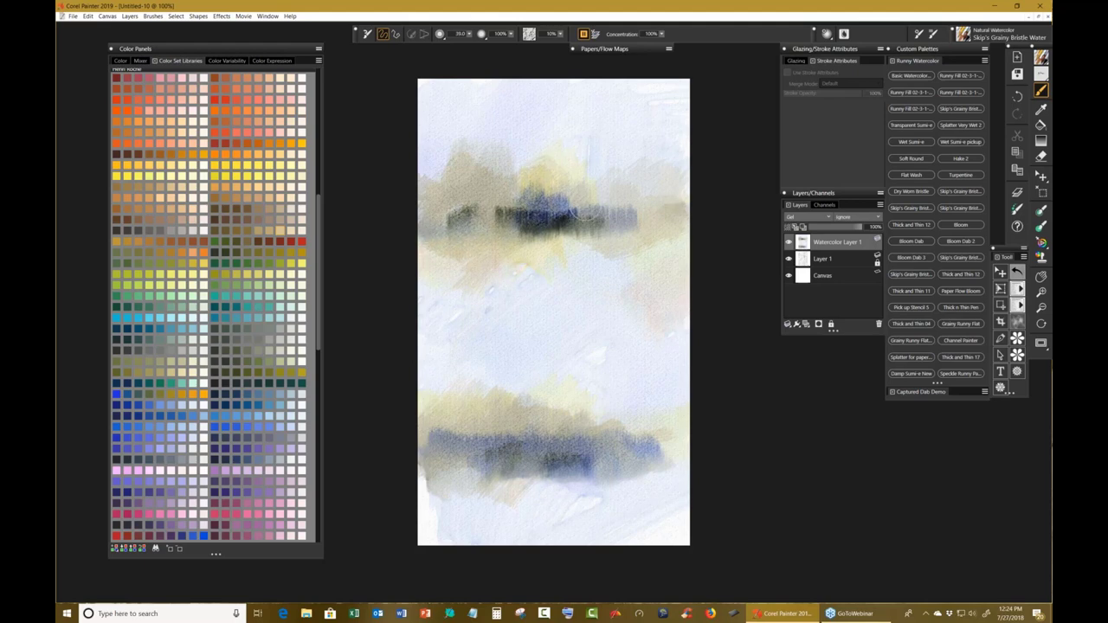
{"action": "mouse_move", "coordinate": [567, 446]}
{"action": "left_mouse_down"}
{"action": "mouse_move", "coordinate": [653, 457]}
{"action": "mouse_move", "coordinate": [485, 446]}
{"action": "left_mouse_up"}
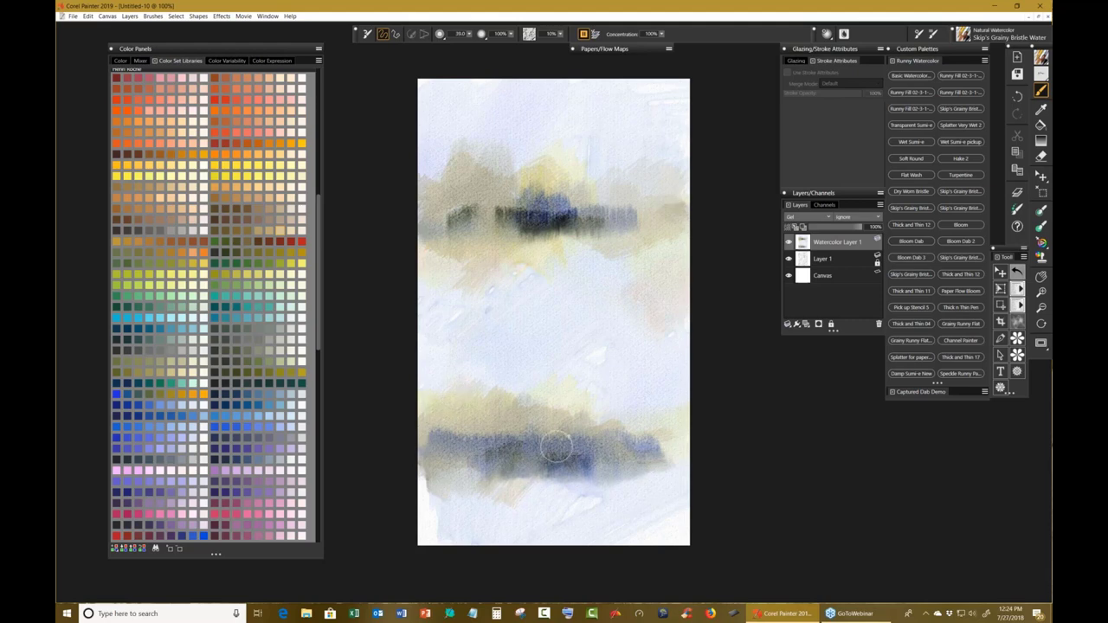
{"action": "mouse_move", "coordinate": [556, 448]}
{"action": "left_mouse_down"}
{"action": "mouse_move", "coordinate": [511, 494]}
{"action": "mouse_move", "coordinate": [541, 463]}
{"action": "mouse_move", "coordinate": [569, 458]}
{"action": "mouse_move", "coordinate": [559, 525]}
{"action": "mouse_move", "coordinate": [586, 527]}
{"action": "mouse_move", "coordinate": [686, 451]}
{"action": "mouse_move", "coordinate": [651, 529]}
{"action": "mouse_move", "coordinate": [695, 491]}
{"action": "mouse_move", "coordinate": [699, 524]}
{"action": "left_mouse_up"}
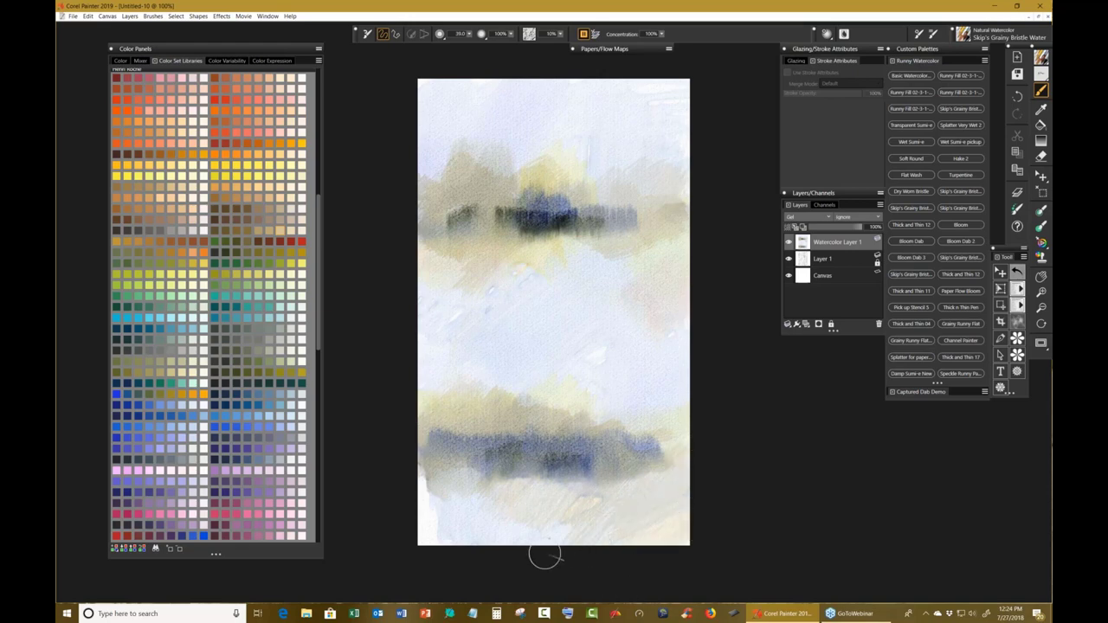
{"action": "mouse_move", "coordinate": [545, 549]}
{"action": "left_mouse_down"}
{"action": "mouse_move", "coordinate": [555, 478]}
{"action": "mouse_move", "coordinate": [472, 536]}
{"action": "mouse_move", "coordinate": [439, 510]}
{"action": "mouse_move", "coordinate": [446, 474]}
{"action": "left_mouse_up"}
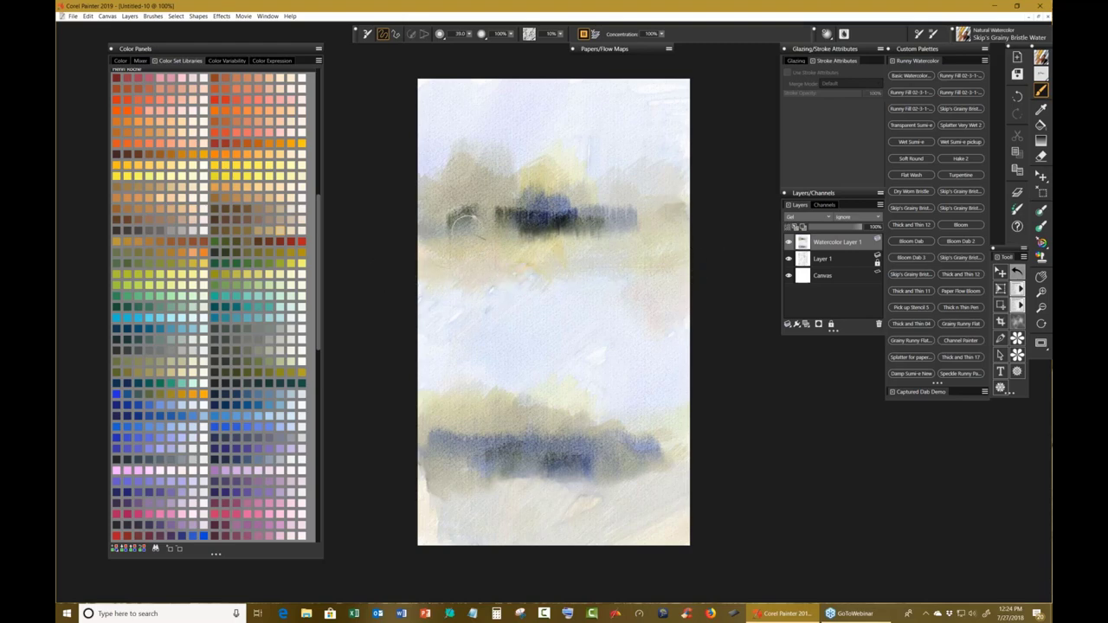
{"action": "left_click_drag", "start_coordinate": [525, 265], "coordinate": [537, 262]}
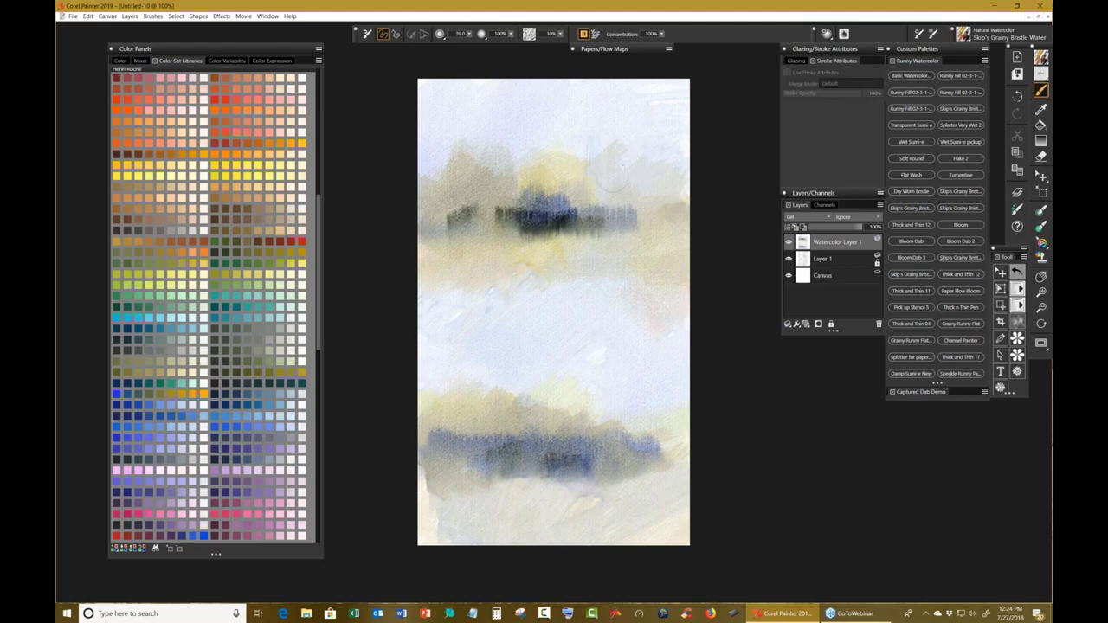
{"action": "mouse_move", "coordinate": [606, 169]}
{"action": "left_mouse_down"}
{"action": "mouse_move", "coordinate": [637, 162]}
{"action": "mouse_move", "coordinate": [590, 148]}
{"action": "mouse_move", "coordinate": [673, 153]}
{"action": "mouse_move", "coordinate": [654, 167]}
{"action": "mouse_move", "coordinate": [685, 147]}
{"action": "left_mouse_up"}
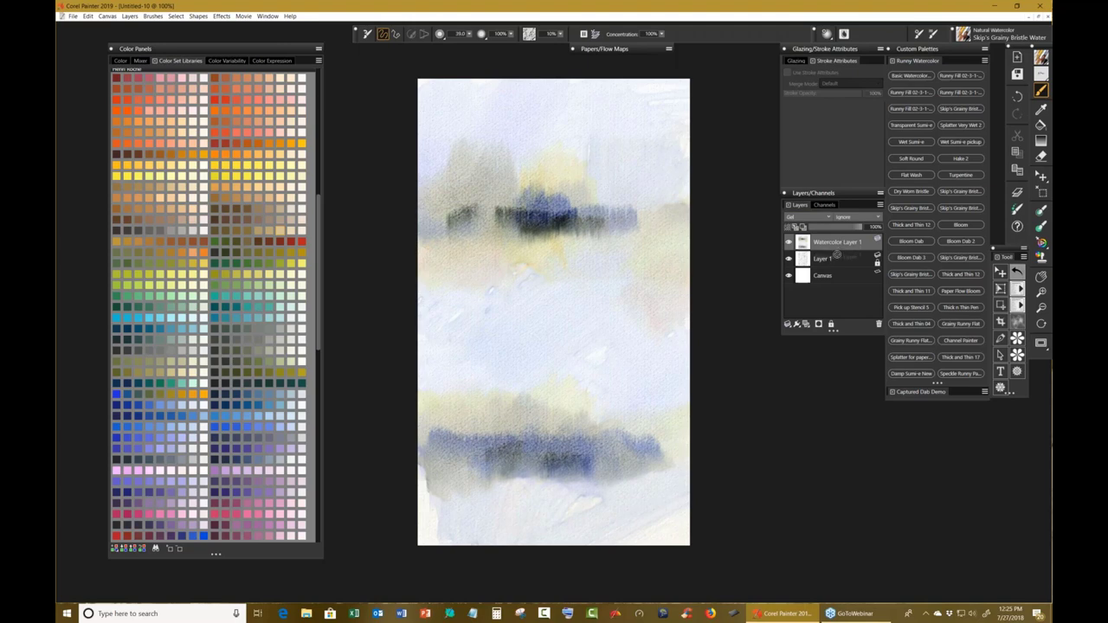
Move Watercolor Layer 1 beneath Layer 1 and swap the Runny Watercolor palette for the Pattern Pens palette.
{"action": "left_click_drag", "start_coordinate": [836, 253], "coordinate": [839, 267]}
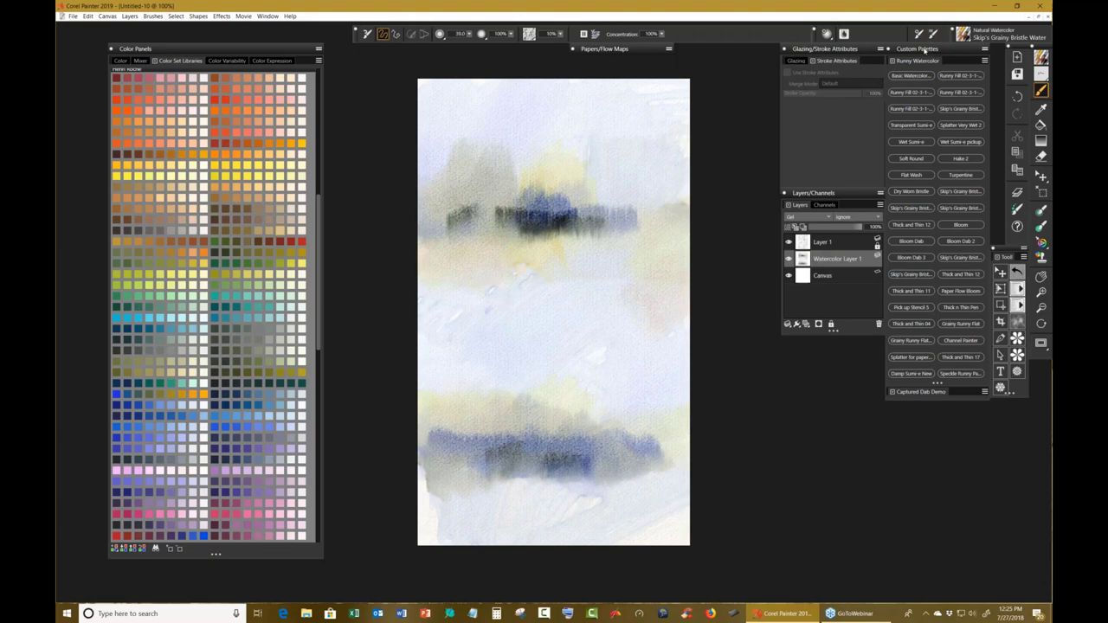
{"action": "left_click", "coordinate": [923, 49]}
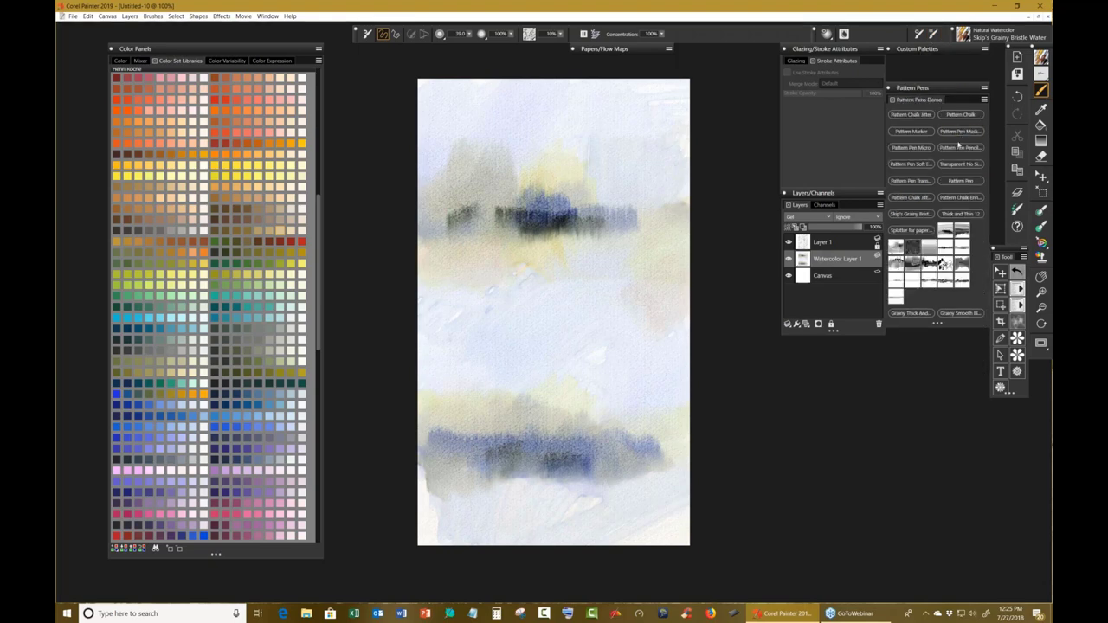
Paint a wide landscape stroke across the page on a new layer using Pattern Pen Masked, the Thick Paint pattern and brush size 224.6.
{"action": "left_click", "coordinate": [961, 132]}
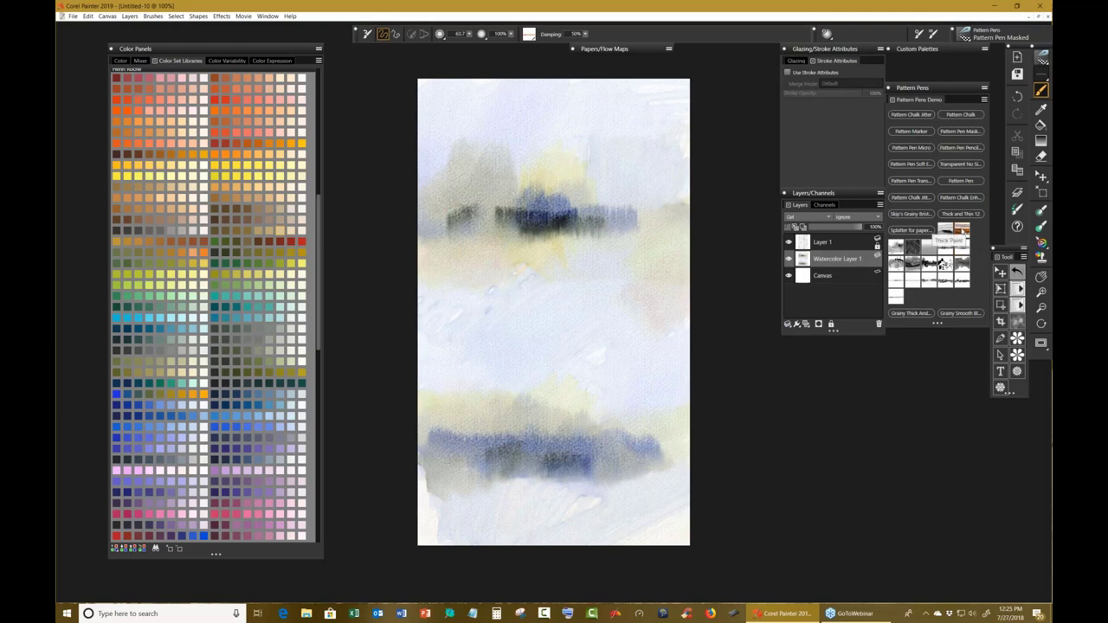
{"action": "left_click", "coordinate": [963, 235]}
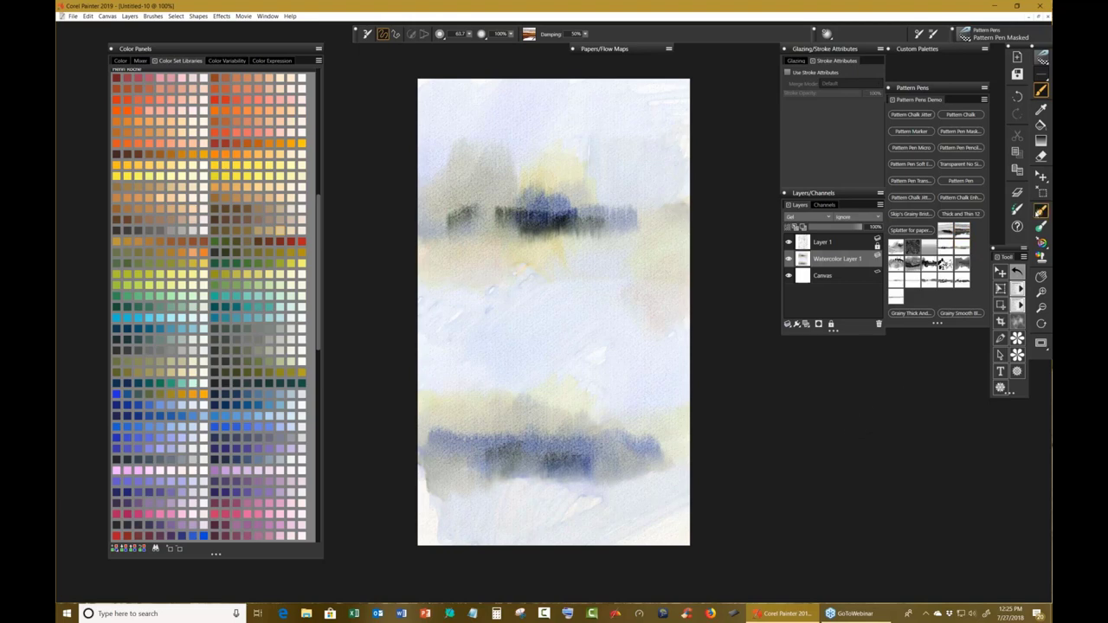
{"action": "left_click_drag", "start_coordinate": [774, 413], "coordinate": [795, 494]}
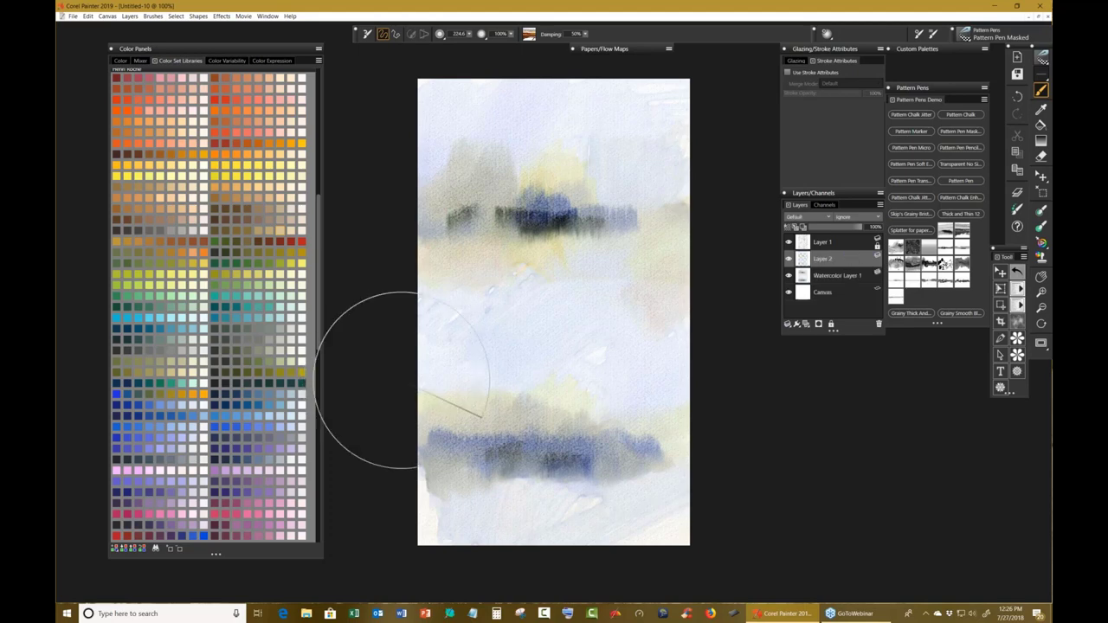
{"action": "mouse_move", "coordinate": [396, 384]}
{"action": "left_mouse_down"}
{"action": "mouse_move", "coordinate": [762, 380]}
{"action": "mouse_move", "coordinate": [878, 408]}
{"action": "left_mouse_up"}
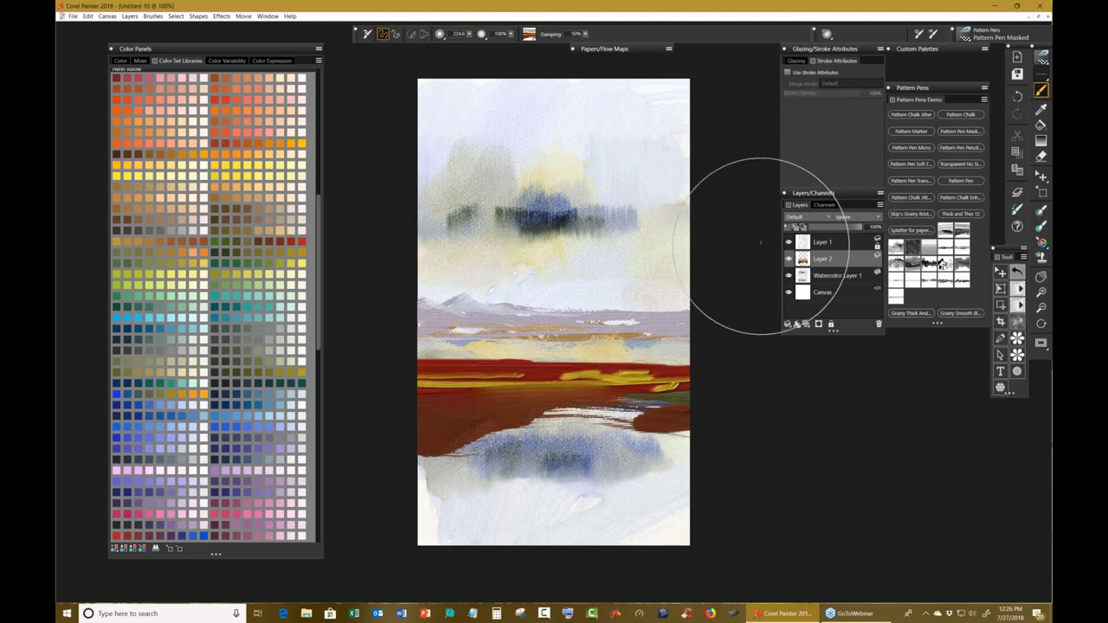
Select the content of Layer 2 and save the selection as a new mask named Landscape 1.
{"action": "right_click", "coordinate": [842, 259]}
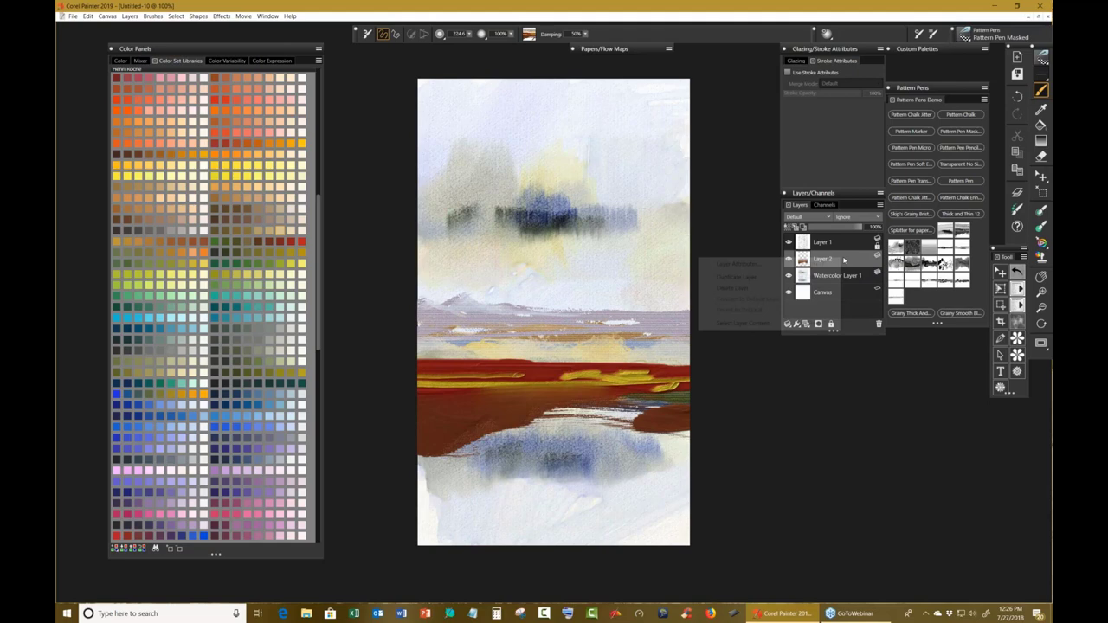
{"action": "left_click", "coordinate": [743, 323]}
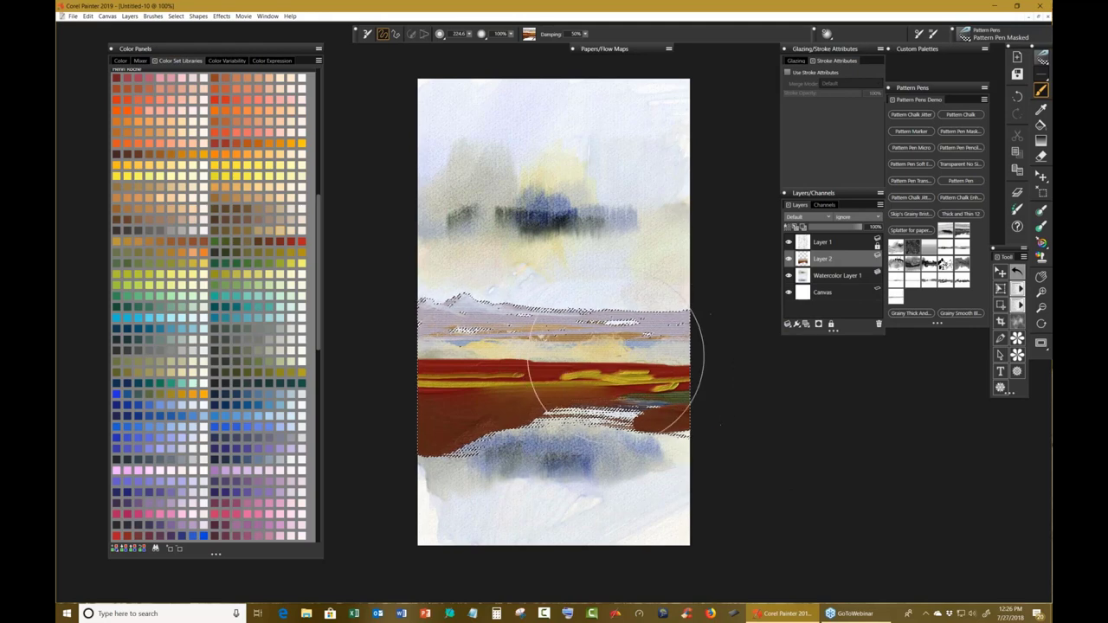
{"action": "left_click", "coordinate": [176, 17]}
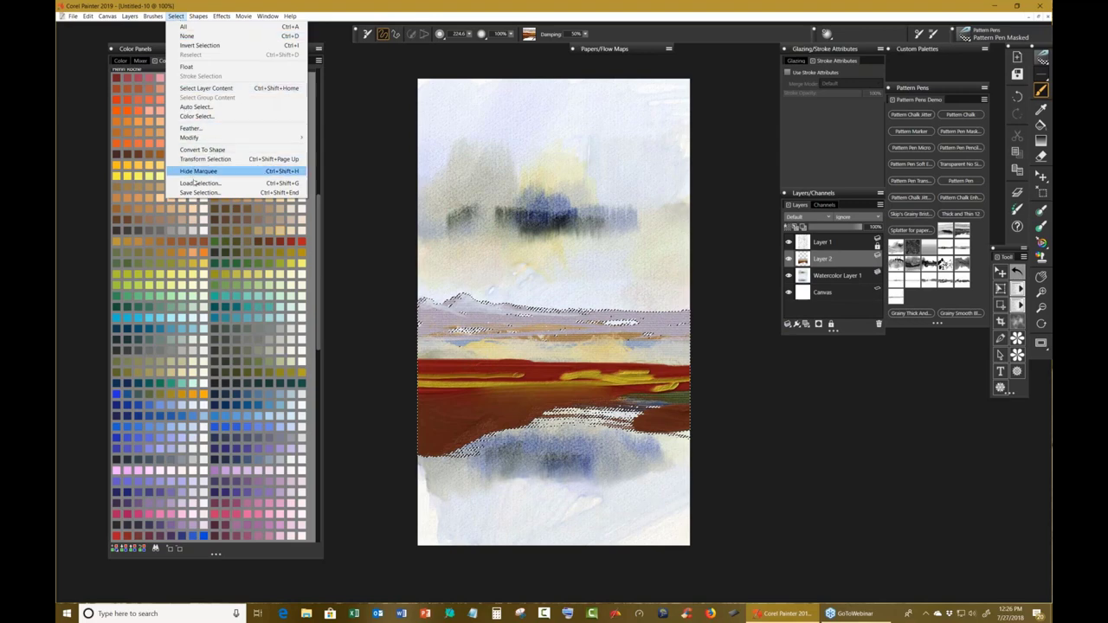
{"action": "left_click", "coordinate": [195, 192]}
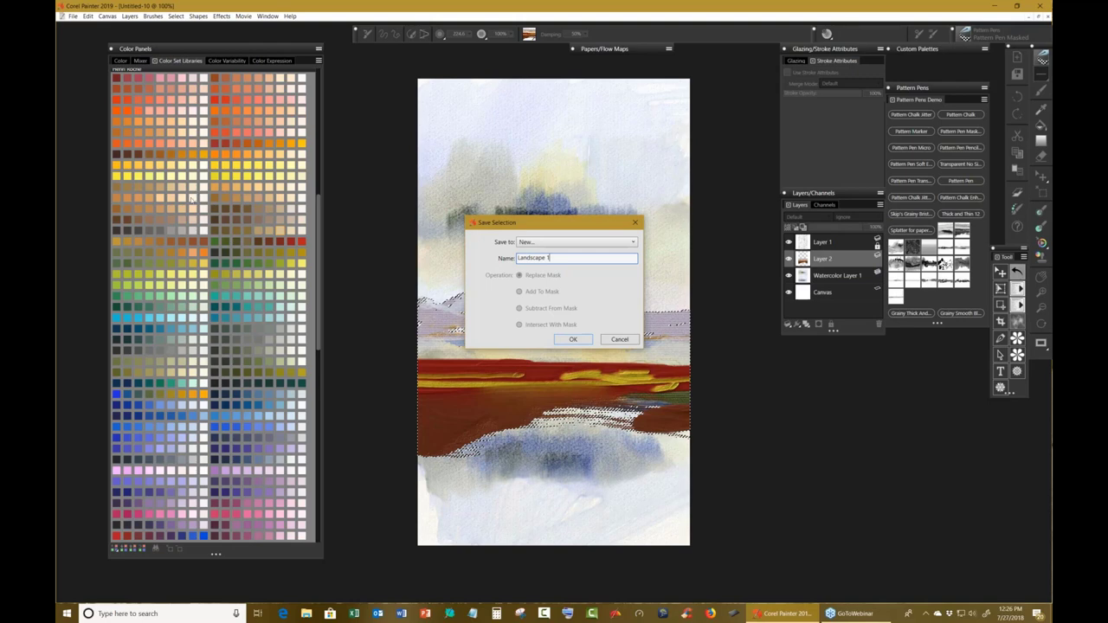
{"action": "left_click", "coordinate": [574, 340]}
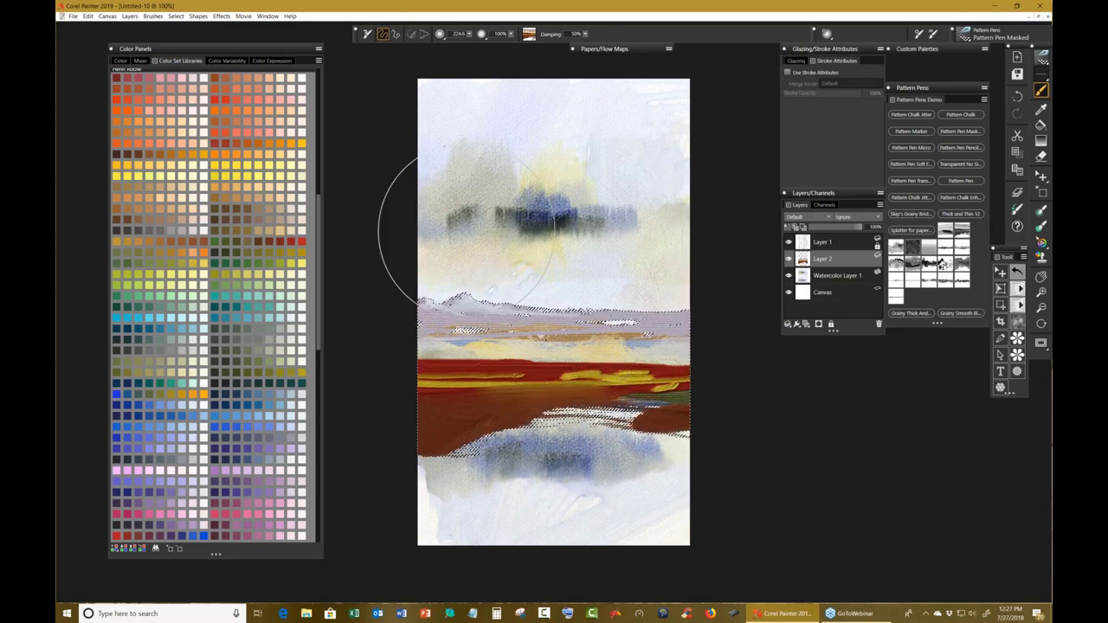
Hide the selection marquee around the painted landscape.
{"action": "left_click", "coordinate": [177, 16]}
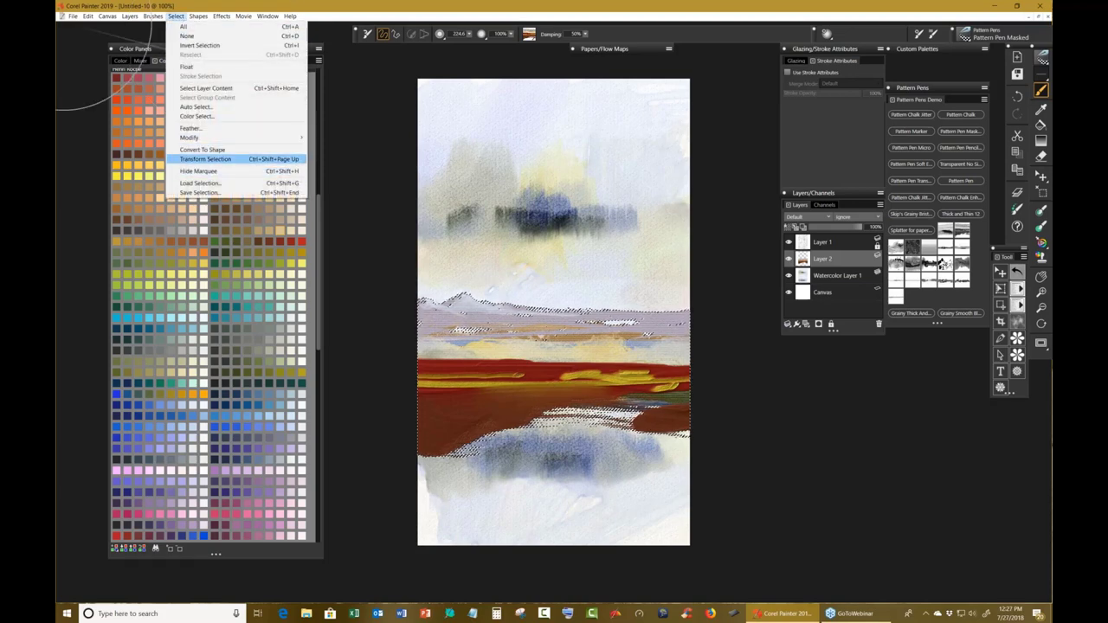
{"action": "left_click", "coordinate": [346, 108]}
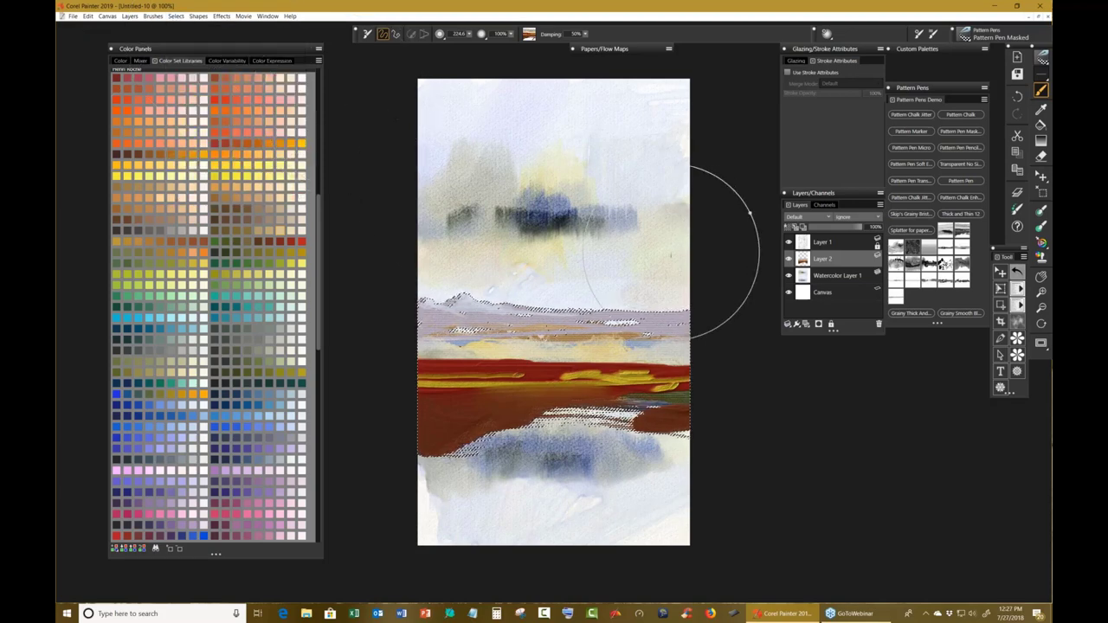
{"action": "key", "text": "grave"}
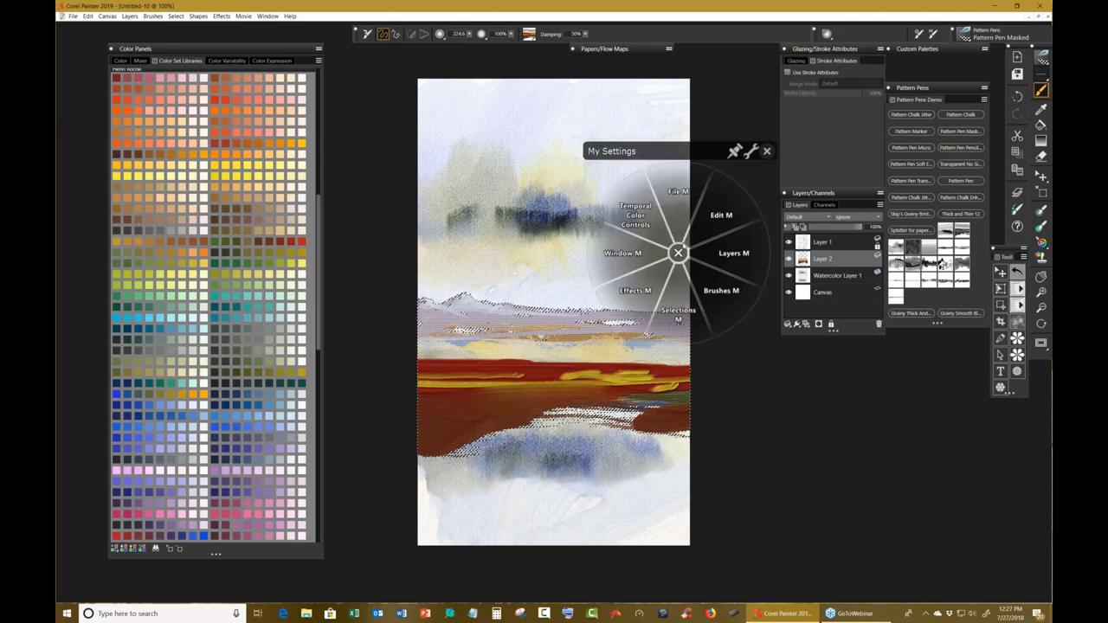
{"action": "left_click", "coordinate": [672, 309]}
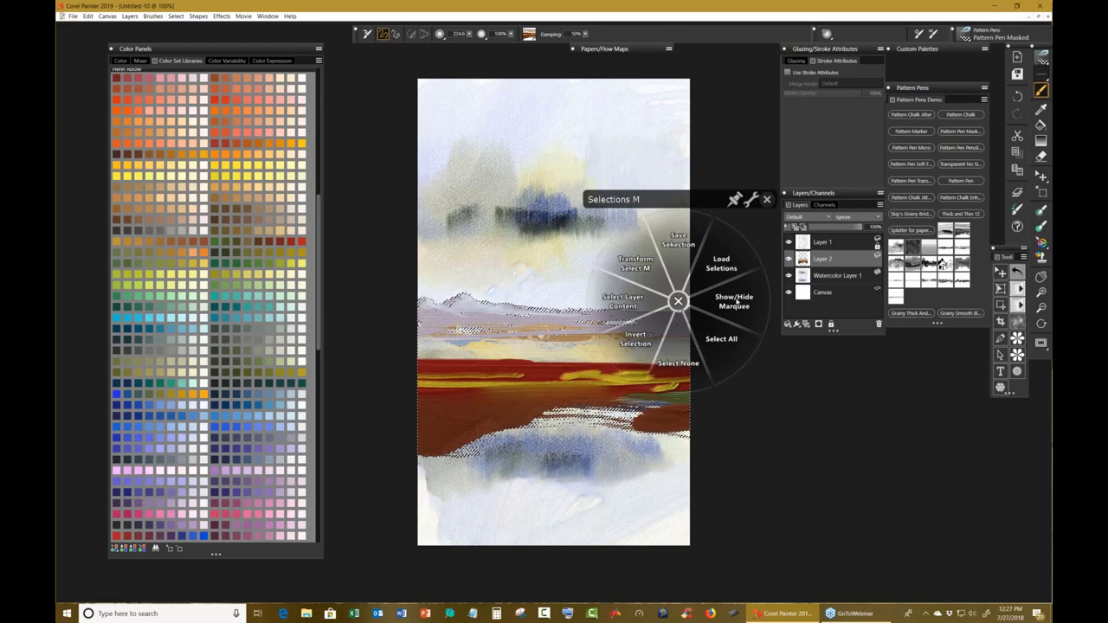
{"action": "left_click", "coordinate": [737, 302]}
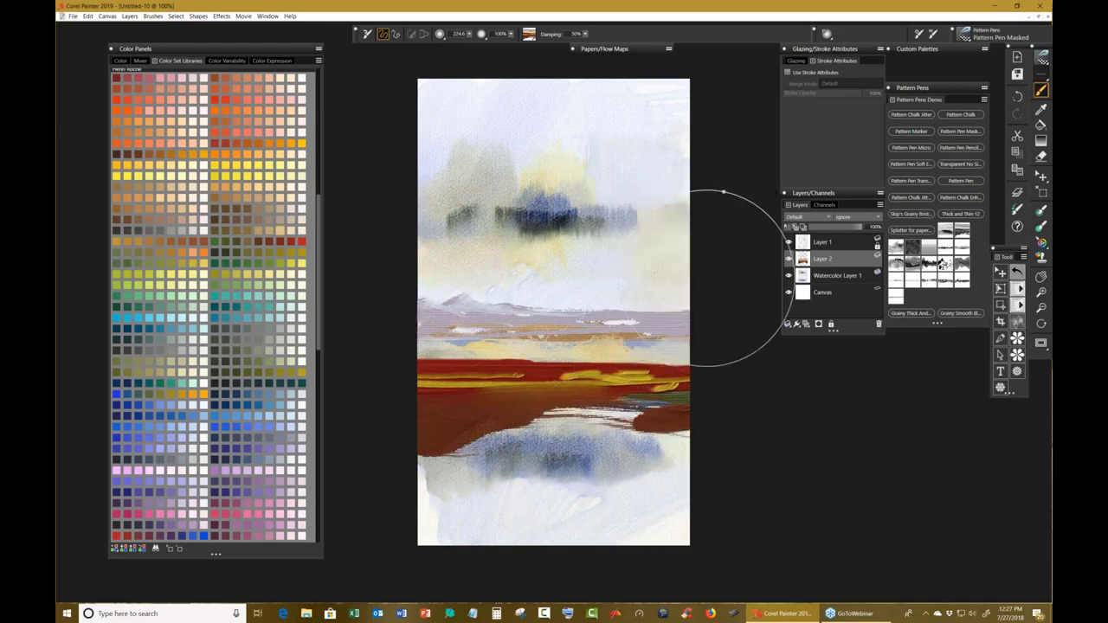
Choose the Pattern Pen Transparent brush with a different pattern and turn off its stroke attributes.
{"action": "left_click", "coordinate": [910, 181]}
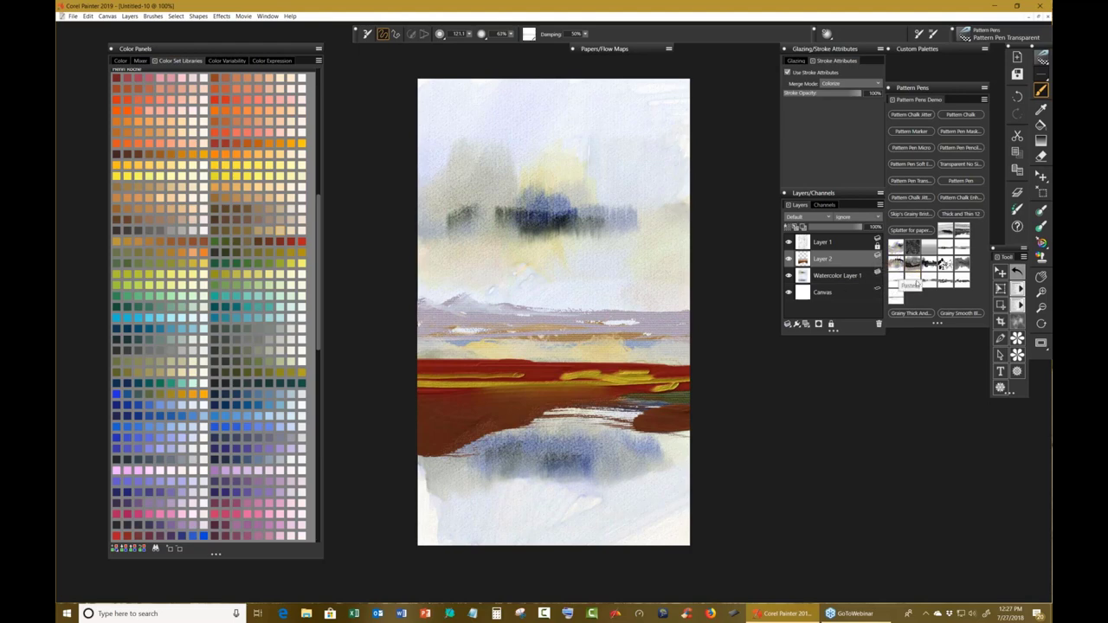
{"action": "left_click", "coordinate": [909, 270]}
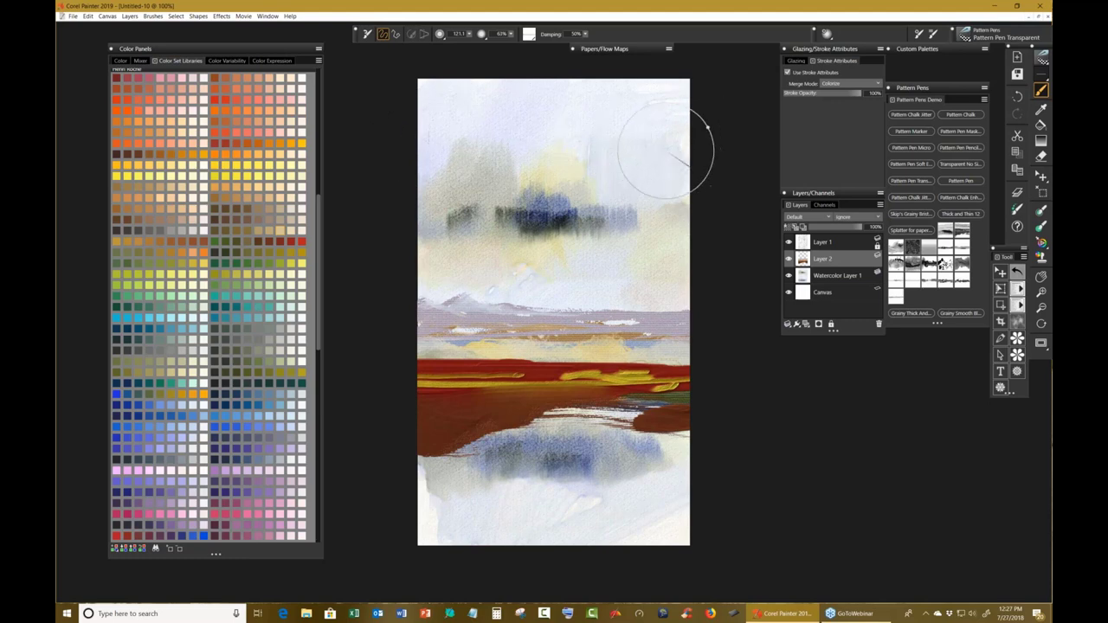
{"action": "left_click", "coordinate": [789, 73]}
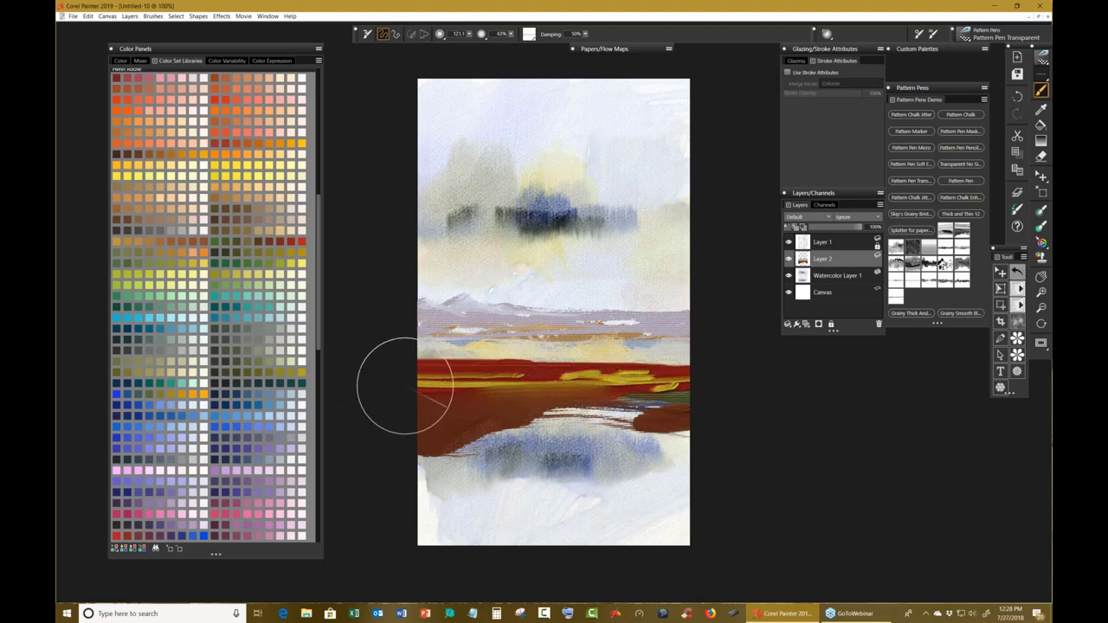
Try wide strokes across the red land with Pattern Pen Transparent and Pattern Pen Masked, undoing each one.
{"action": "mouse_move", "coordinate": [405, 386]}
{"action": "left_mouse_down"}
{"action": "mouse_move", "coordinate": [589, 394]}
{"action": "mouse_move", "coordinate": [740, 372]}
{"action": "left_mouse_up"}
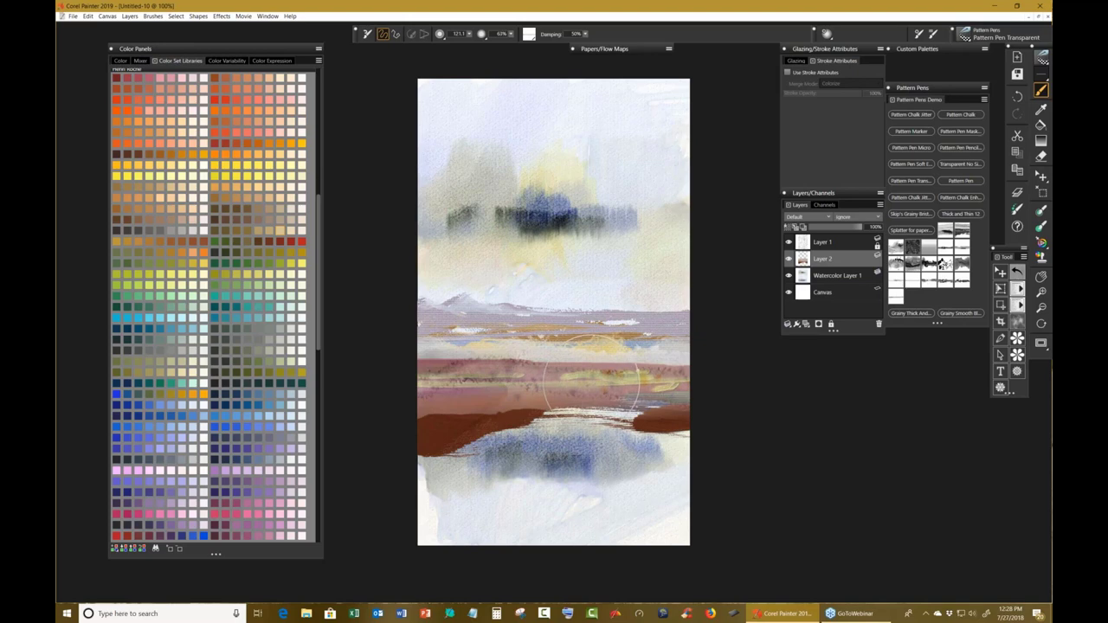
{"action": "left_click_drag", "start_coordinate": [420, 381], "coordinate": [688, 381]}
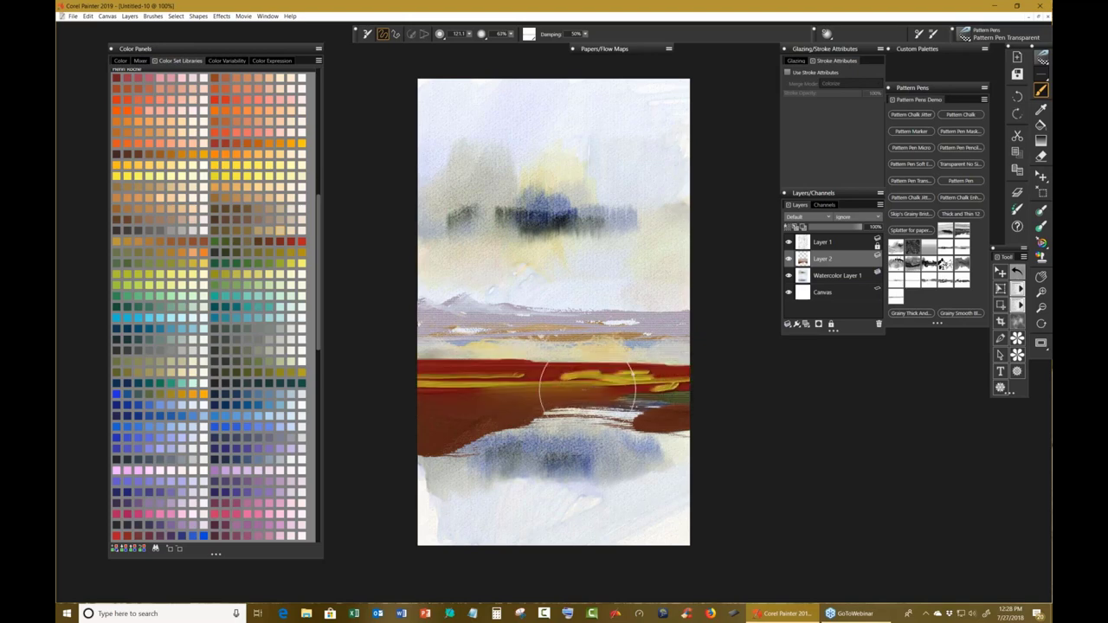
{"action": "left_click", "coordinate": [957, 131]}
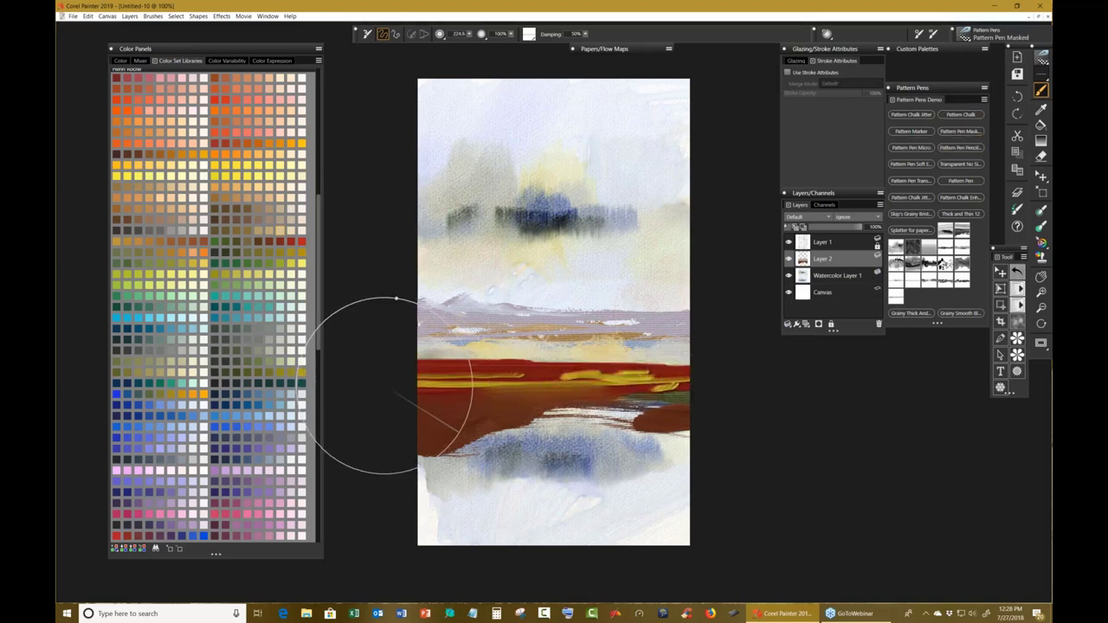
{"action": "left_click_drag", "start_coordinate": [407, 392], "coordinate": [717, 387]}
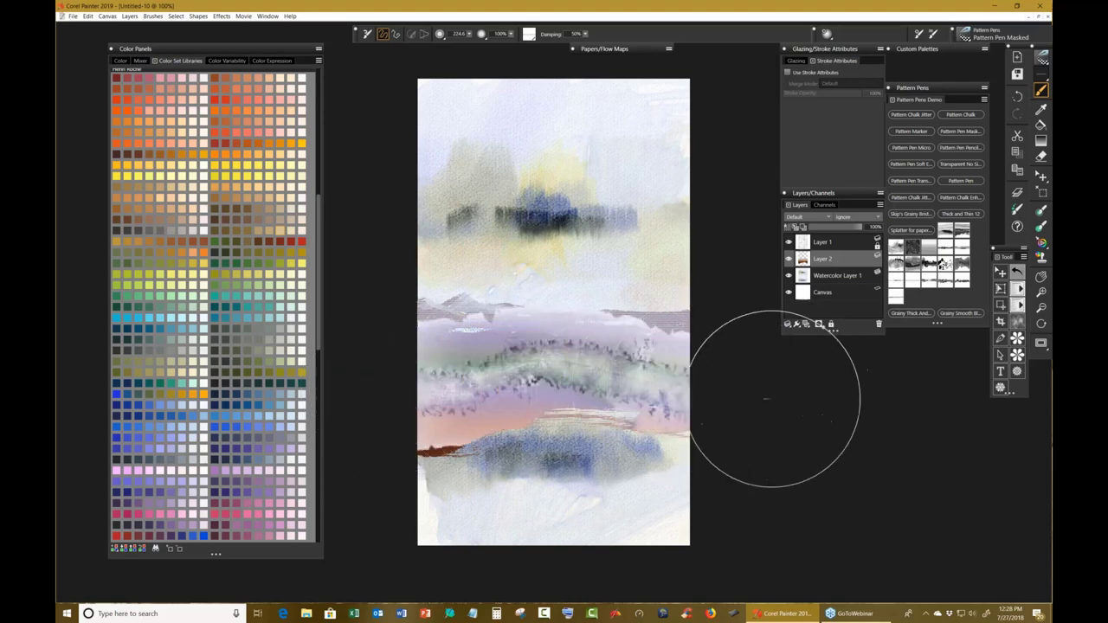
{"action": "key", "text": "ctrl+z"}
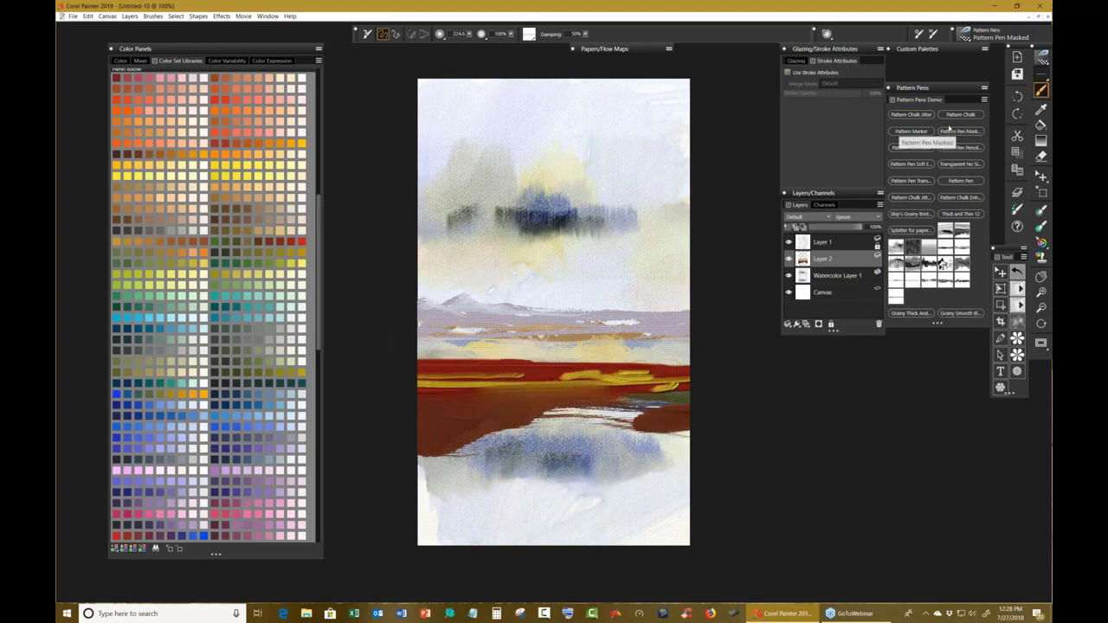
Enable stroke attributes for Pattern Pen Masked with Screen merge mode and try a size 24.5 stroke along the mountain ridge.
{"action": "left_click", "coordinate": [788, 73]}
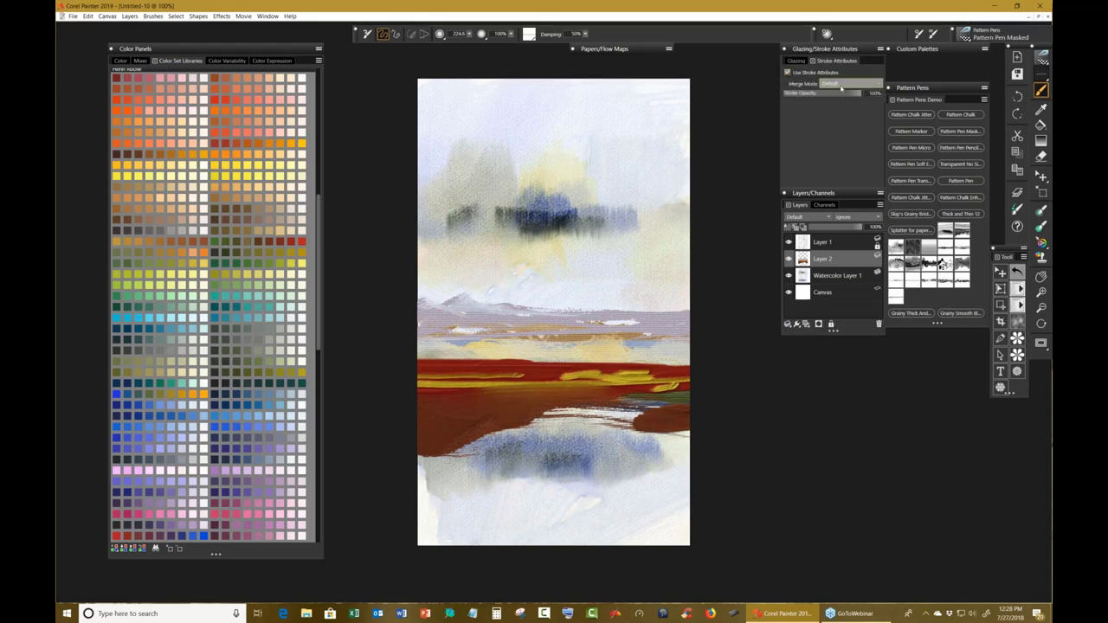
{"action": "left_click", "coordinate": [863, 84]}
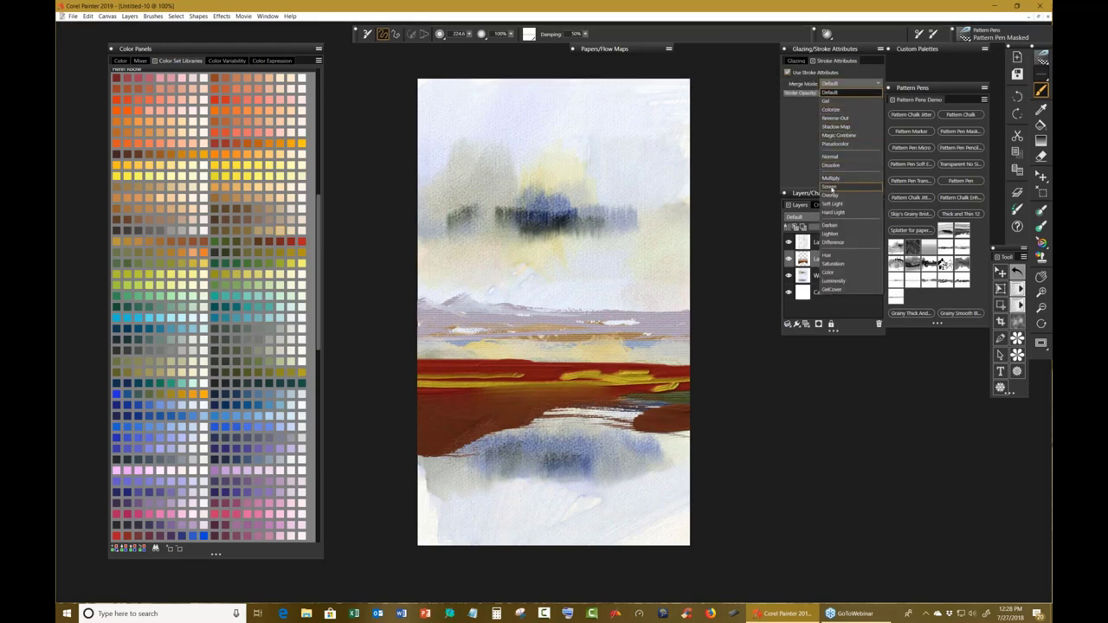
{"action": "left_click", "coordinate": [831, 187]}
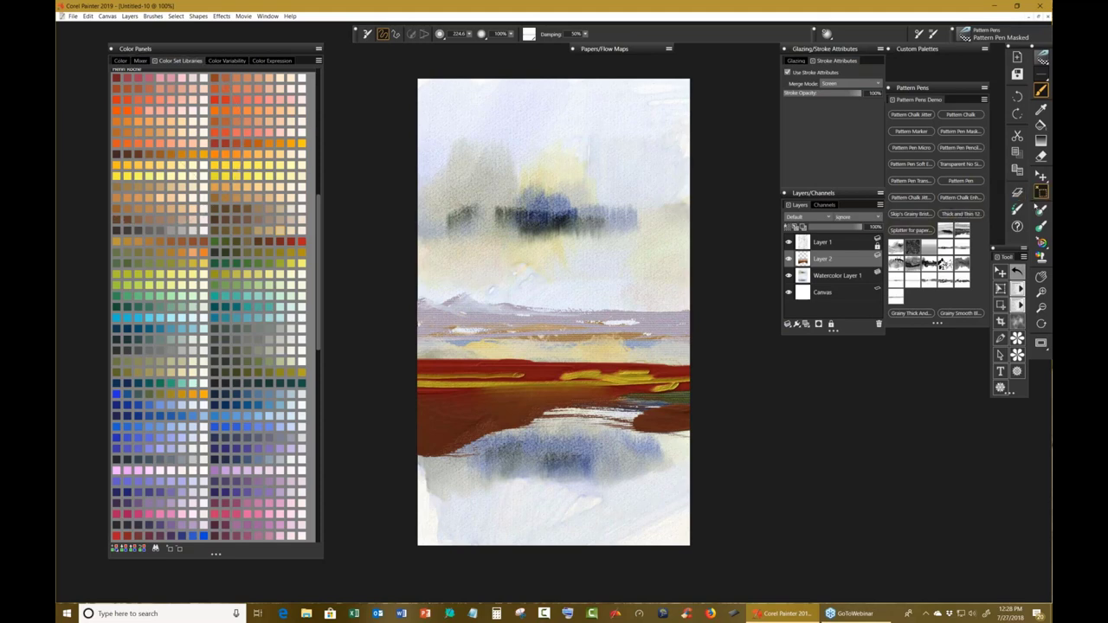
{"action": "left_click_drag", "start_coordinate": [748, 299], "coordinate": [752, 297]}
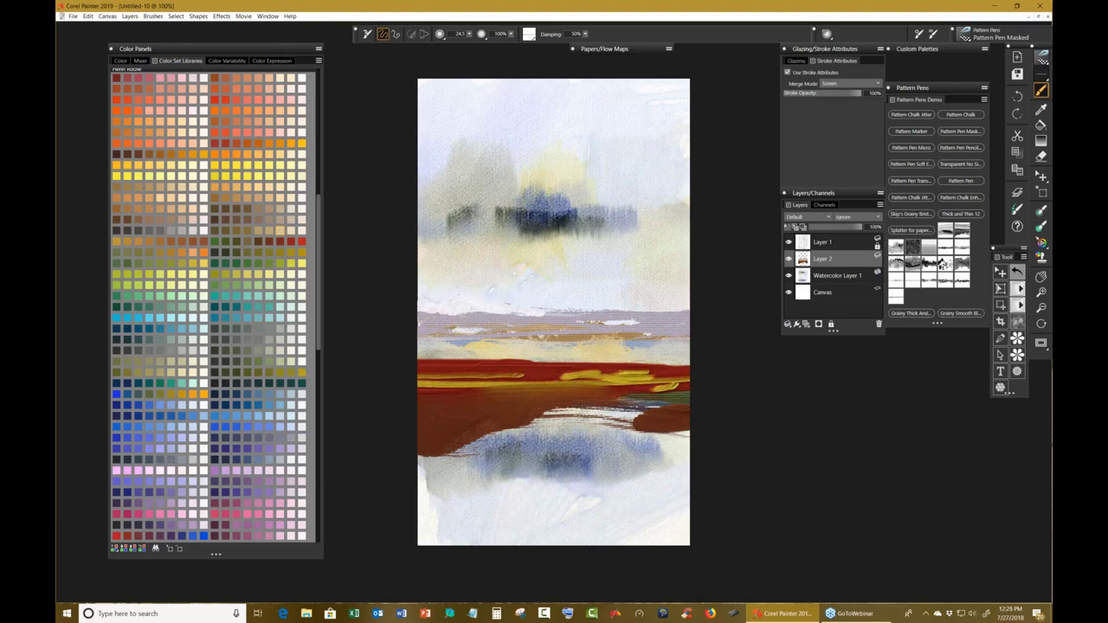
{"action": "left_click_drag", "start_coordinate": [419, 307], "coordinate": [544, 305]}
Try a stroke along the mountain ridge with the Gel merge mode and undo it.
{"action": "left_click", "coordinate": [853, 83]}
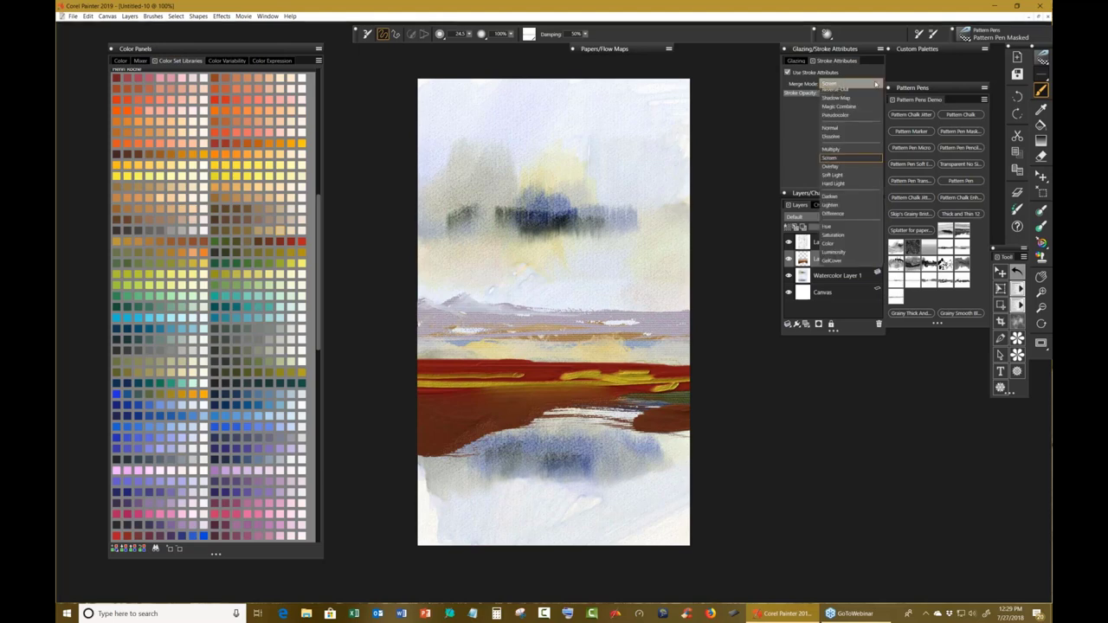
{"action": "left_click", "coordinate": [845, 99]}
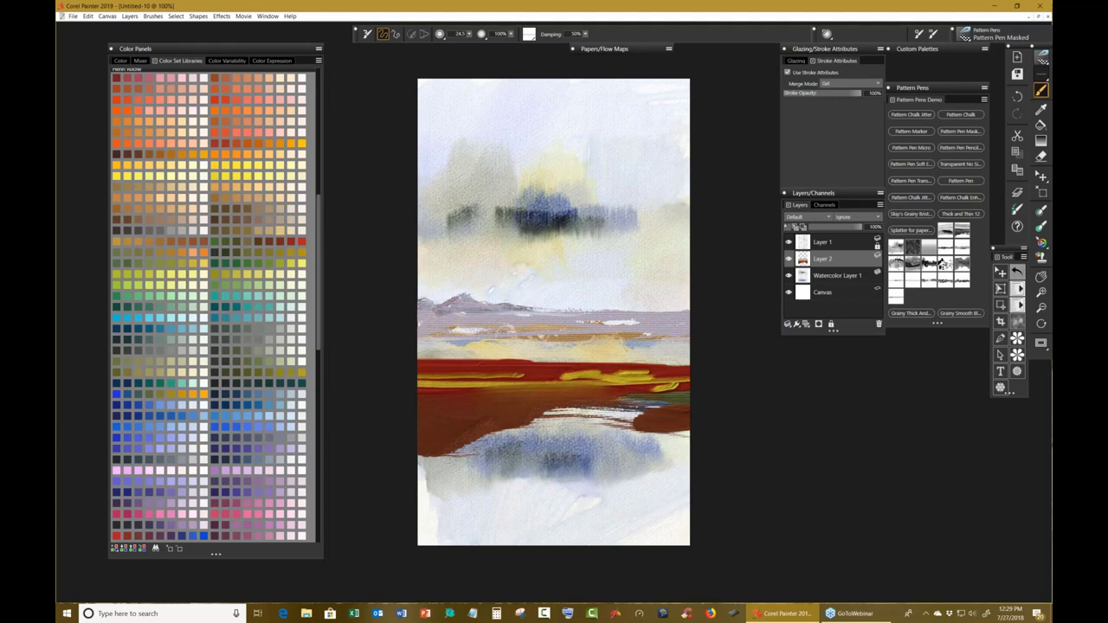
{"action": "key", "text": "ctrl+z"}
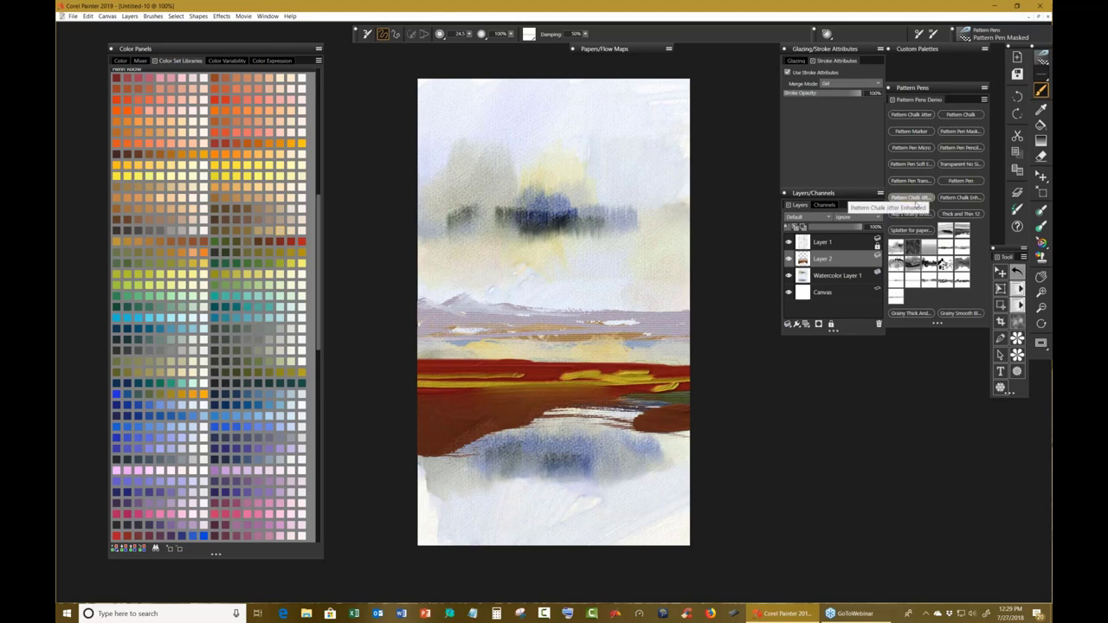
Switch to Pattern Pen Transparent and enable its stroke attributes with the Screen merge mode.
{"action": "left_click", "coordinate": [911, 181]}
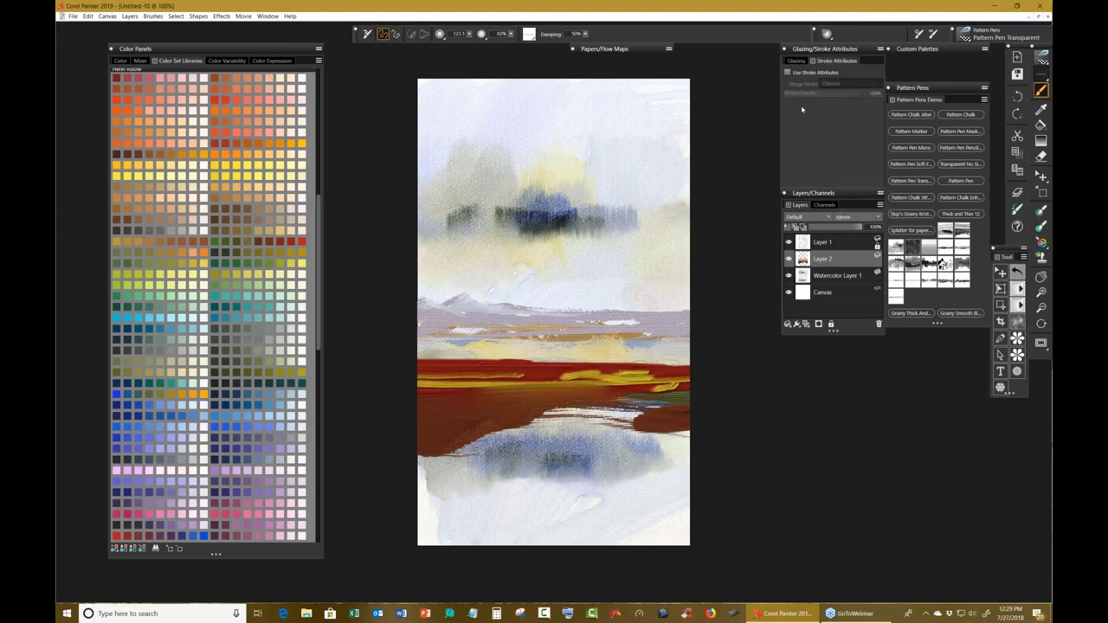
{"action": "left_click", "coordinate": [787, 73]}
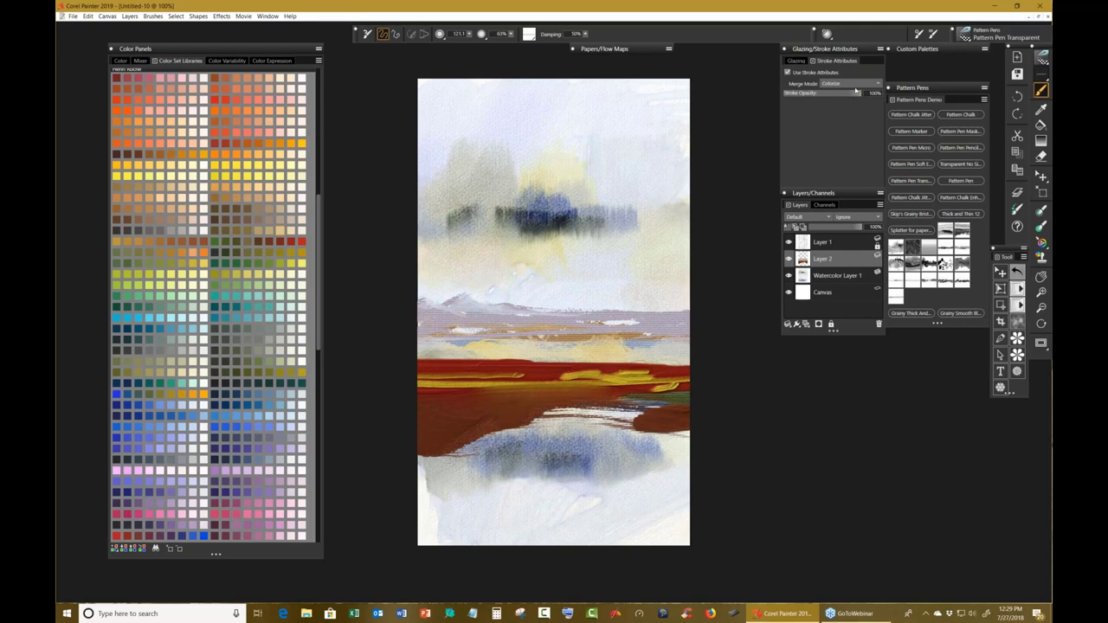
{"action": "left_click", "coordinate": [853, 83]}
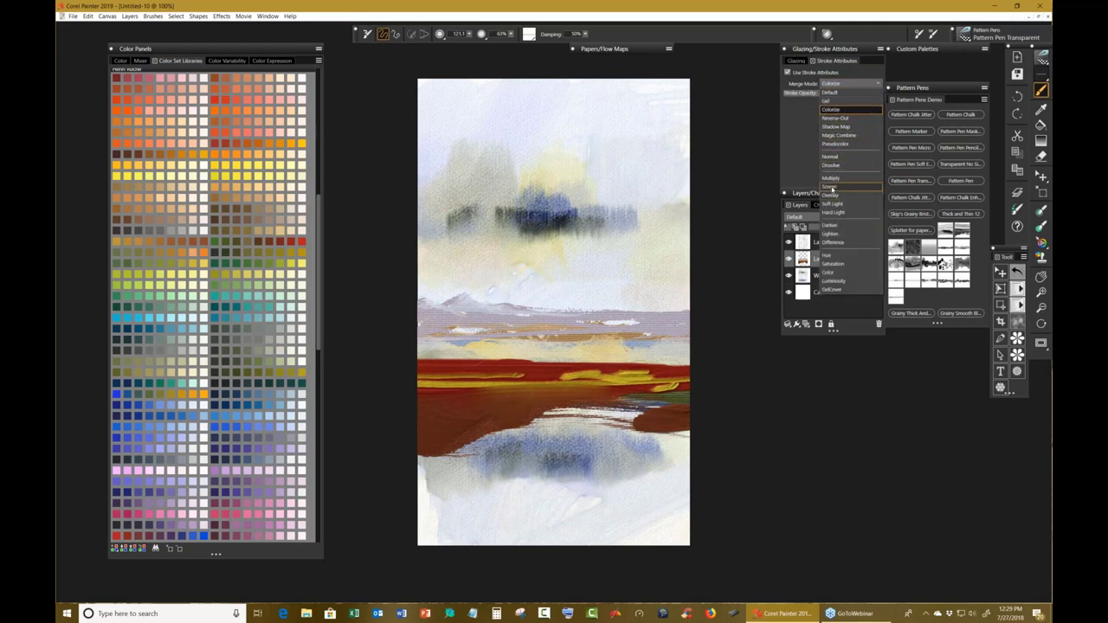
{"action": "left_click", "coordinate": [831, 189]}
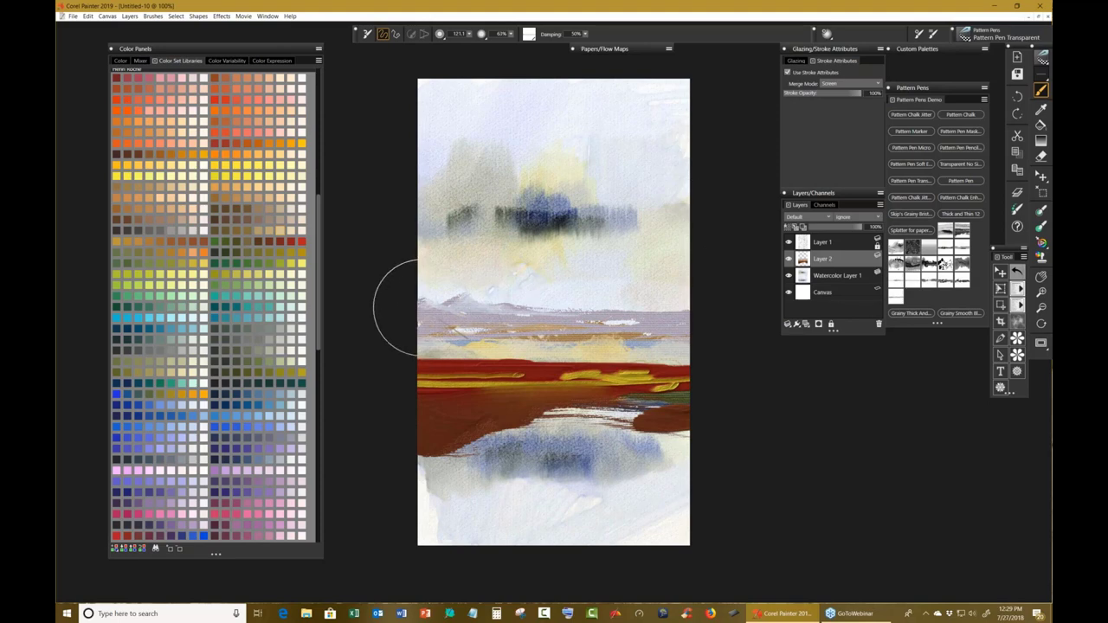
Try a Screen-mode Pattern Pen Transparent stroke over the mountains and undo it.
{"action": "key", "text": "bracketleft"}
{"action": "key", "text": "bracketleft"}
{"action": "key", "text": "bracketleft"}
{"action": "key", "text": "bracketleft"}
{"action": "key", "text": "bracketleft"}
{"action": "key", "text": "bracketleft"}
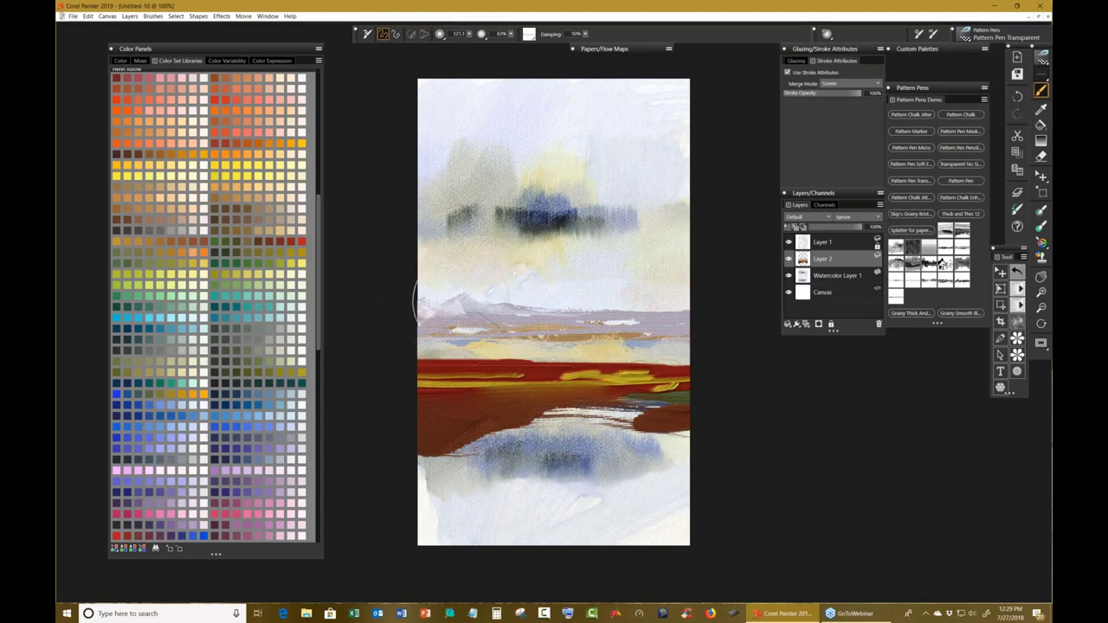
{"action": "left_click_drag", "start_coordinate": [461, 299], "coordinate": [502, 318]}
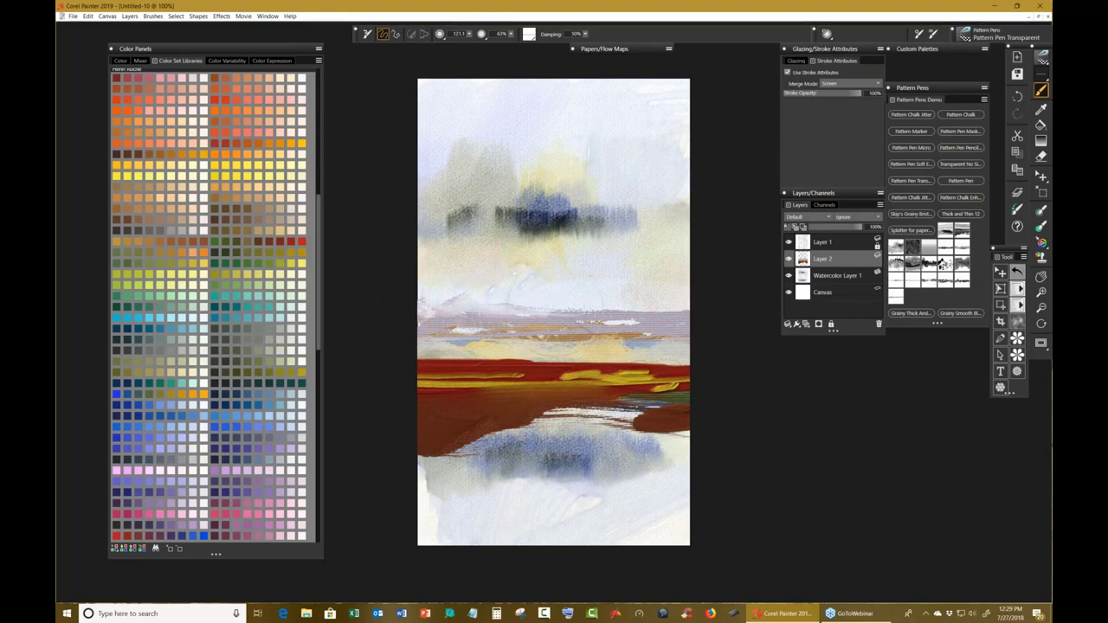
{"action": "key", "text": "ctrl+z"}
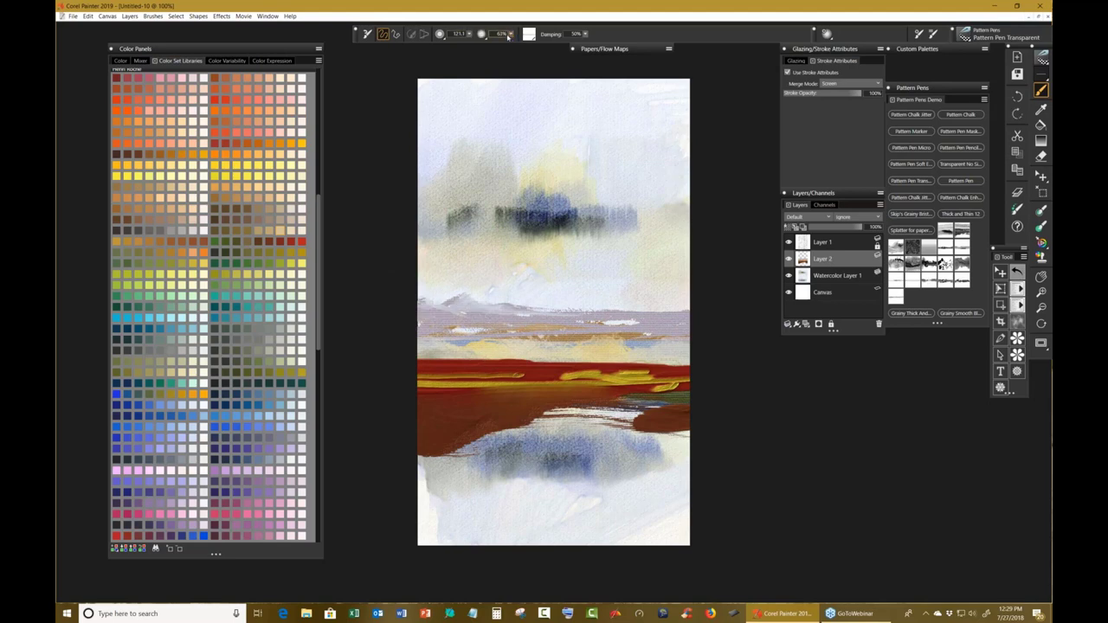
Set the Pattern Pen Transparent opacity to 37% and its brush size to 34.2.
{"action": "left_click", "coordinate": [511, 34]}
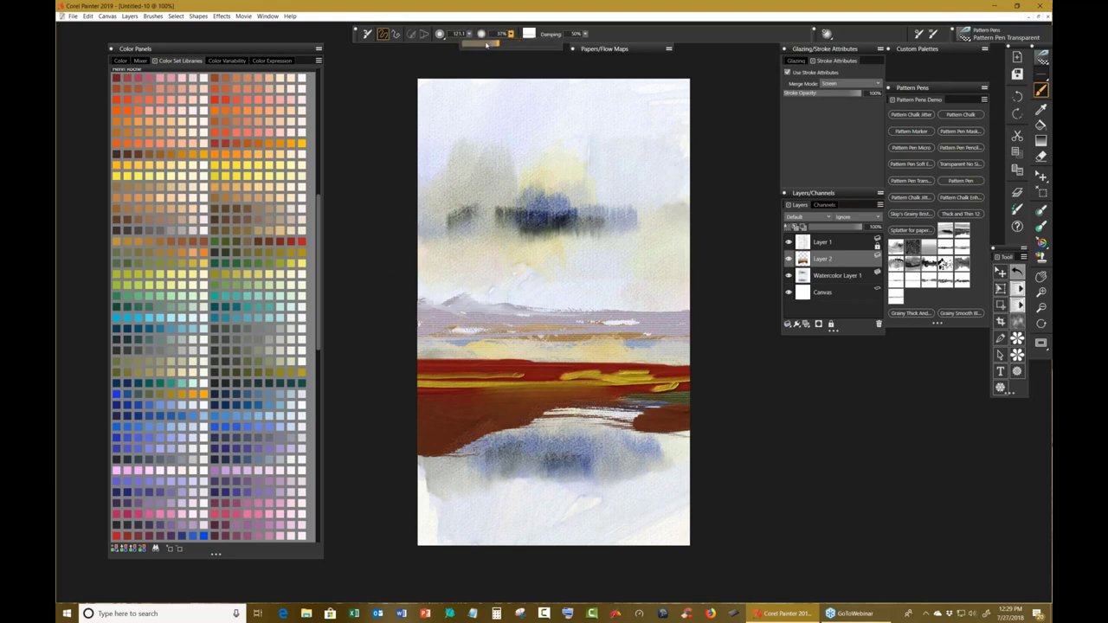
{"action": "left_click_drag", "start_coordinate": [478, 279], "coordinate": [518, 308]}
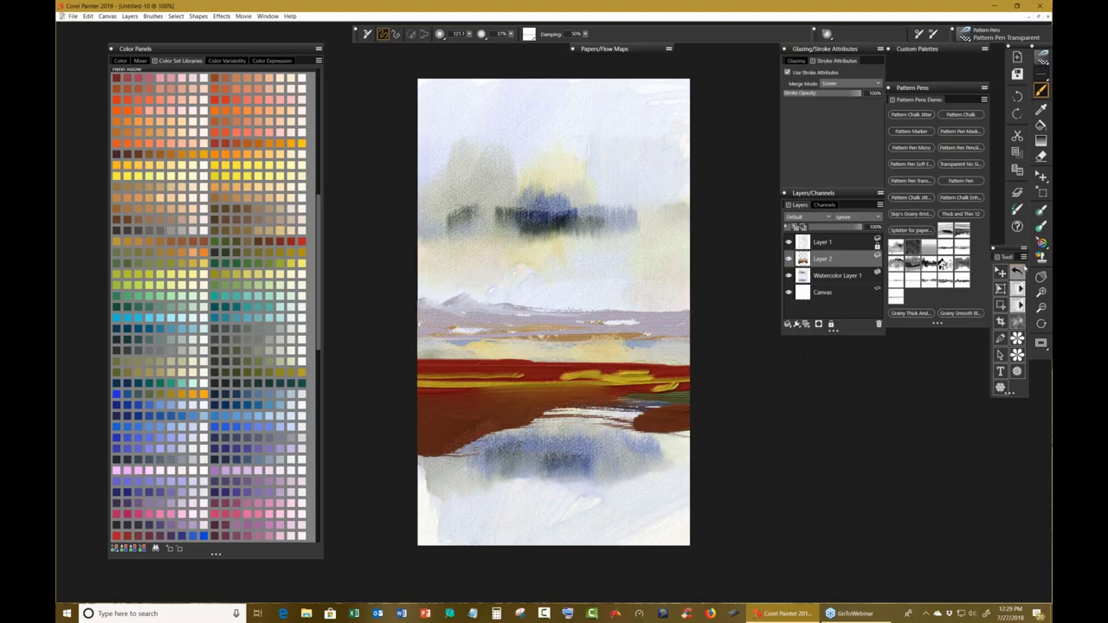
{"action": "left_click_drag", "start_coordinate": [816, 388], "coordinate": [829, 376]}
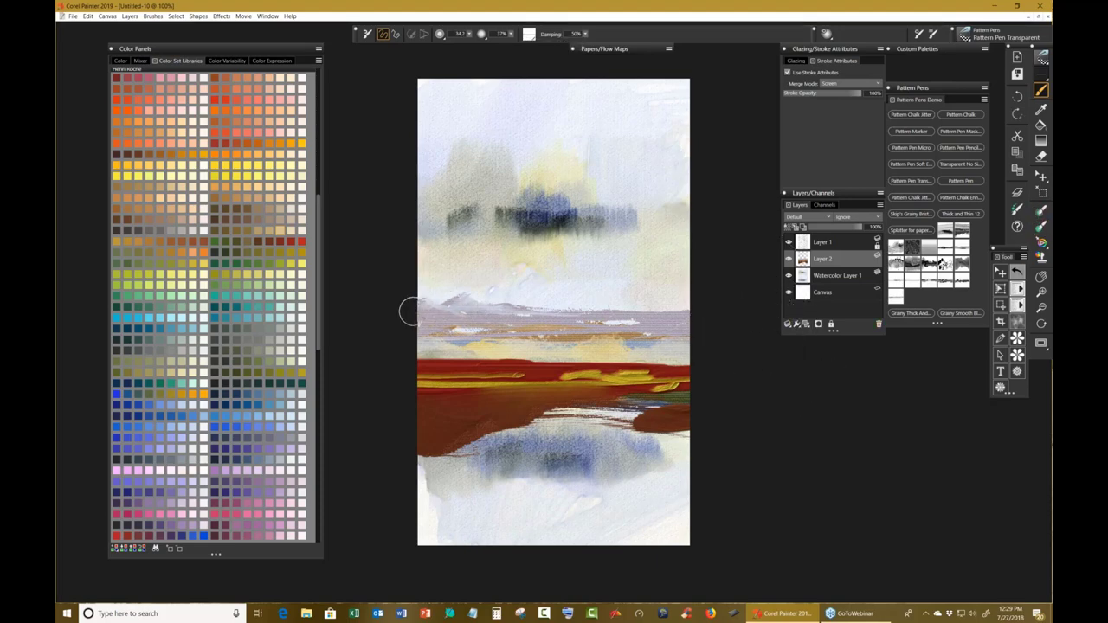
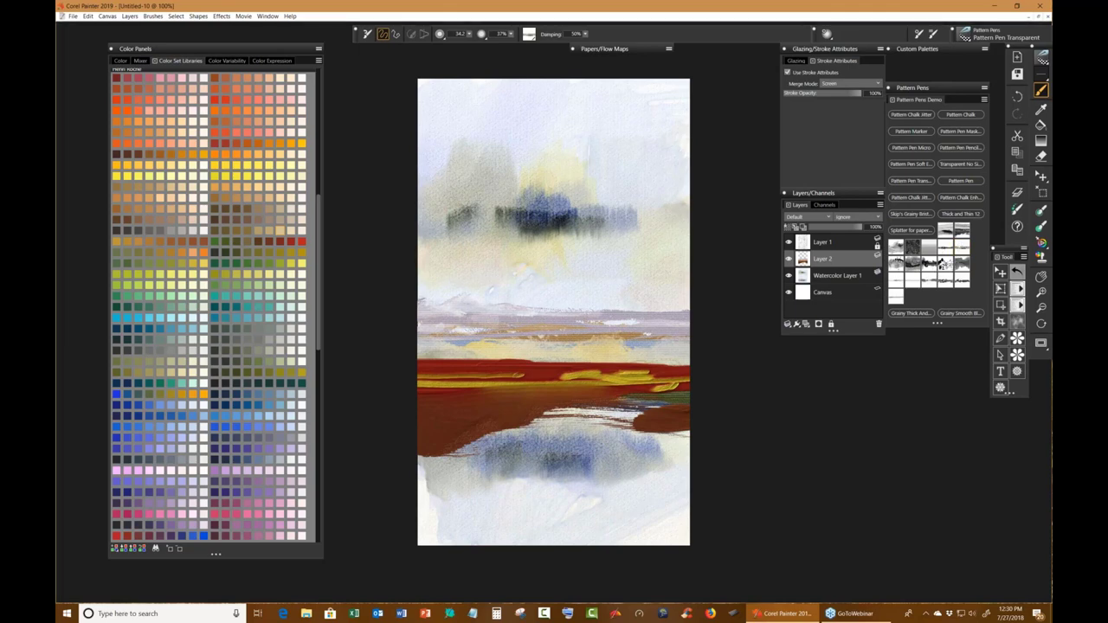
Undo the last transparent stroke, switch to Pattern Pen Masked, and try a Gel-mode stroke below the mountains, undoing it.
{"action": "key", "text": "ctrl+z"}
{"action": "left_click", "coordinate": [963, 131]}
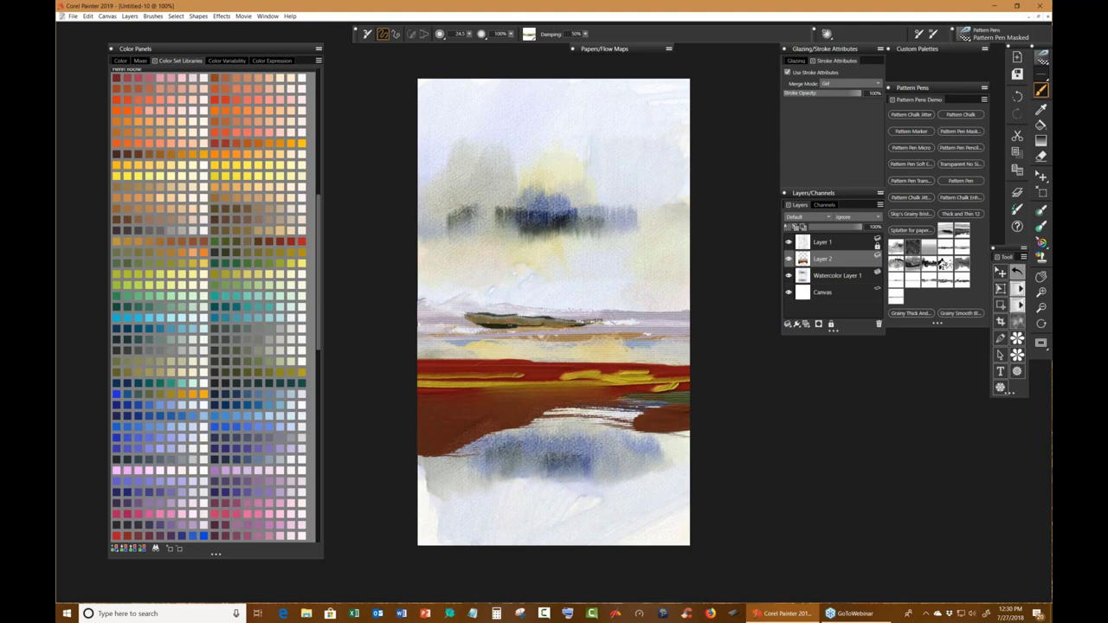
{"action": "key", "text": "ctrl+z"}
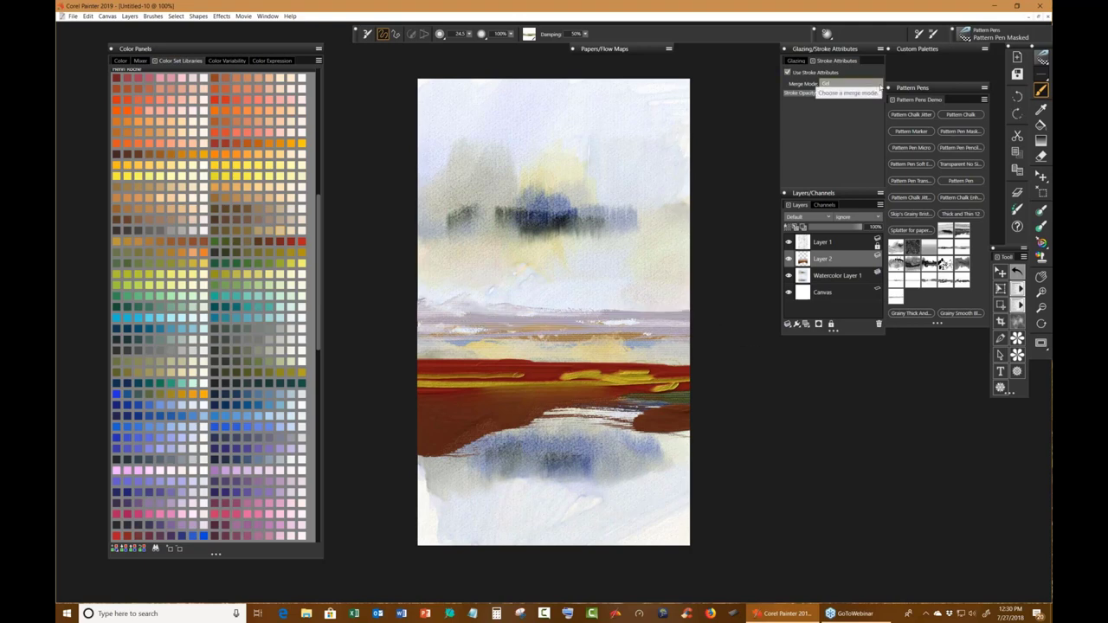
Set the stroke merge mode to Colorize for painting the plain below the mountains and pick another brush pattern.
{"action": "left_click", "coordinate": [853, 83]}
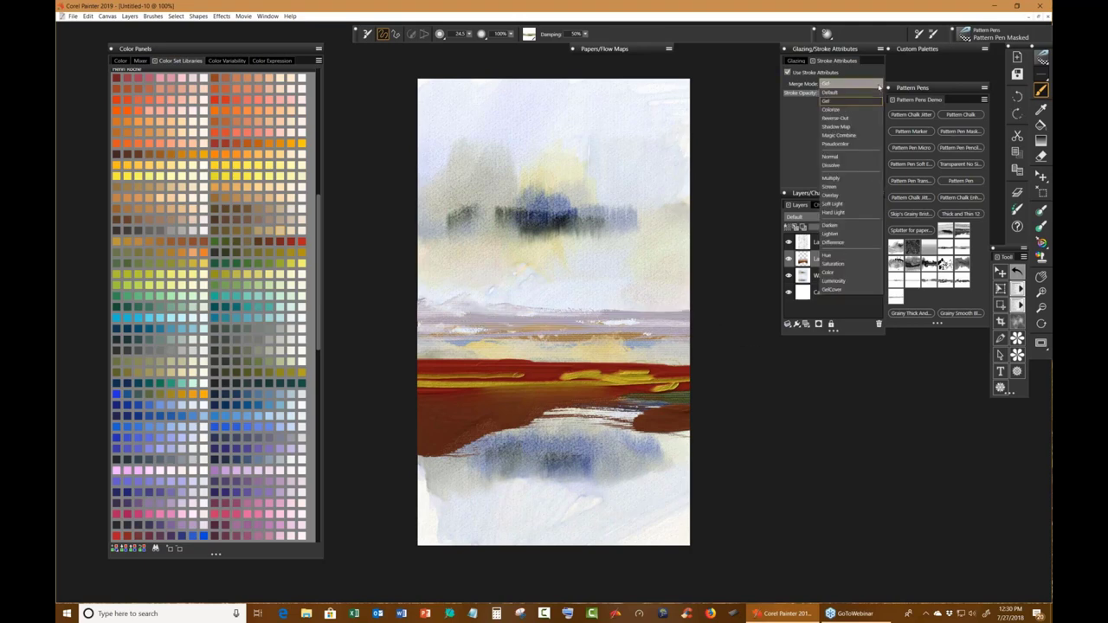
{"action": "left_click", "coordinate": [836, 111]}
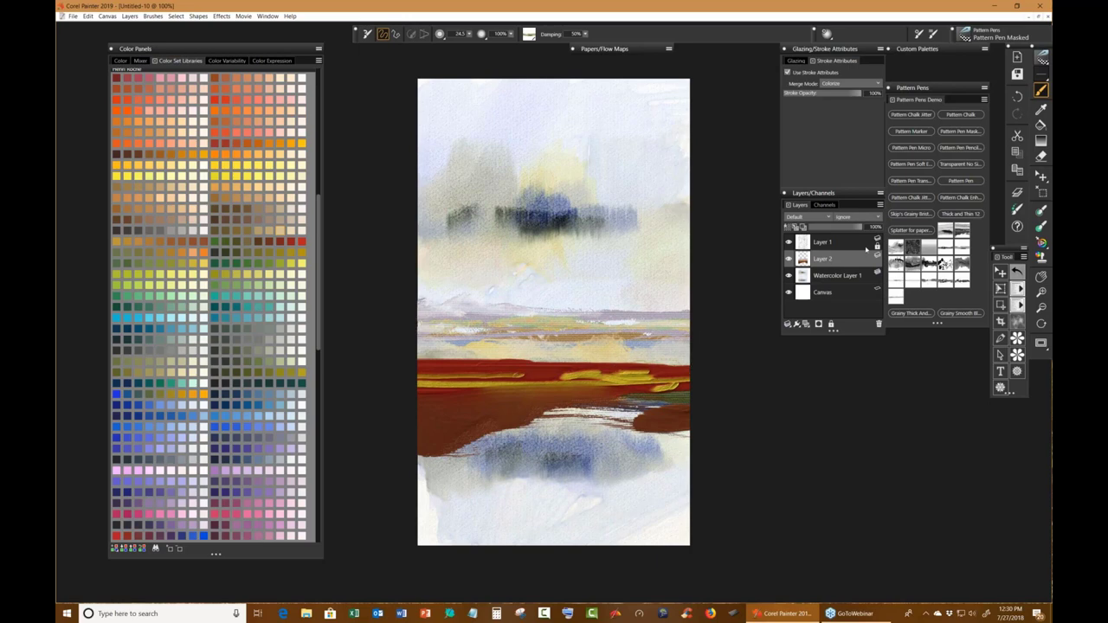
{"action": "left_click", "coordinate": [942, 264]}
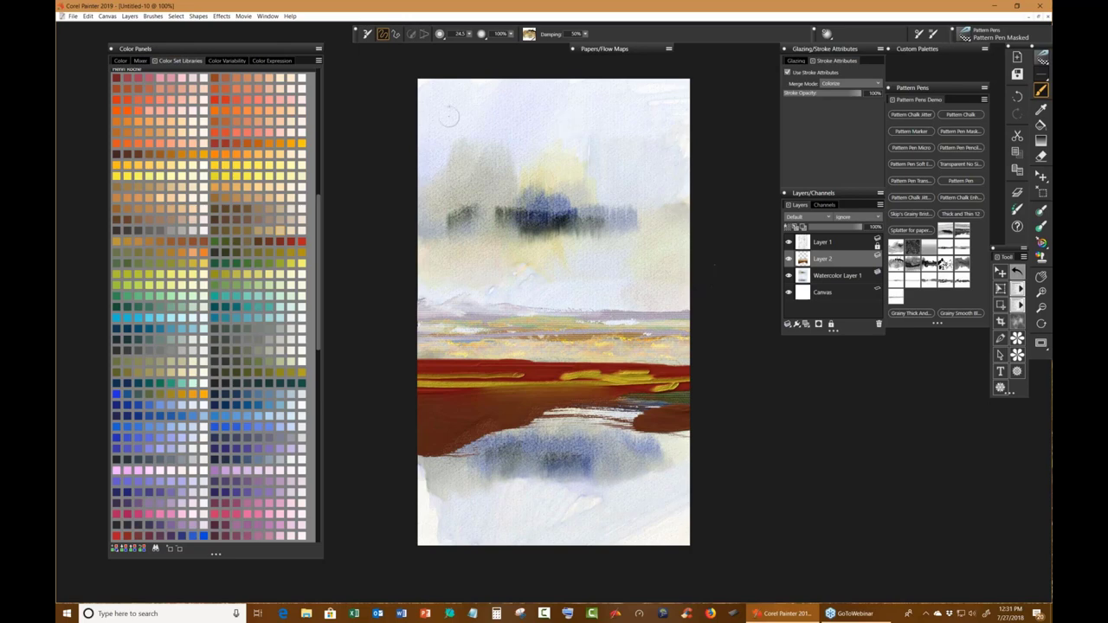
Restore Pattern Pen Masked to its default settings and paint a foliage band along the upper edge of the red field.
{"action": "left_click", "coordinate": [367, 34]}
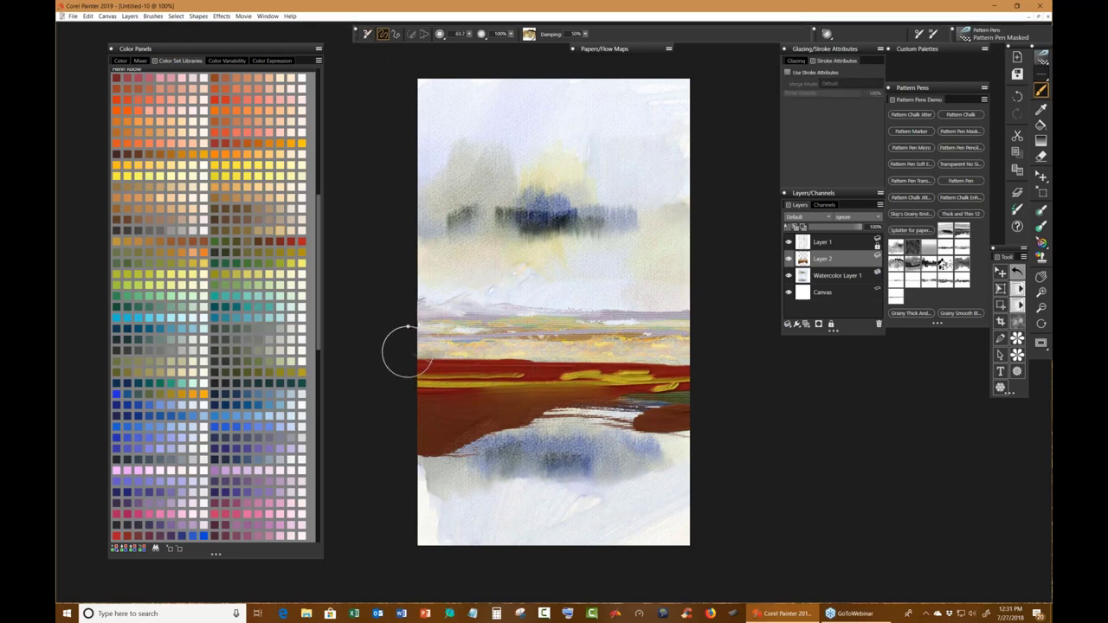
{"action": "mouse_move", "coordinate": [405, 353]}
{"action": "left_mouse_down"}
{"action": "mouse_move", "coordinate": [504, 361]}
{"action": "mouse_move", "coordinate": [693, 346]}
{"action": "left_mouse_up"}
{"action": "key", "text": "ctrl+z"}
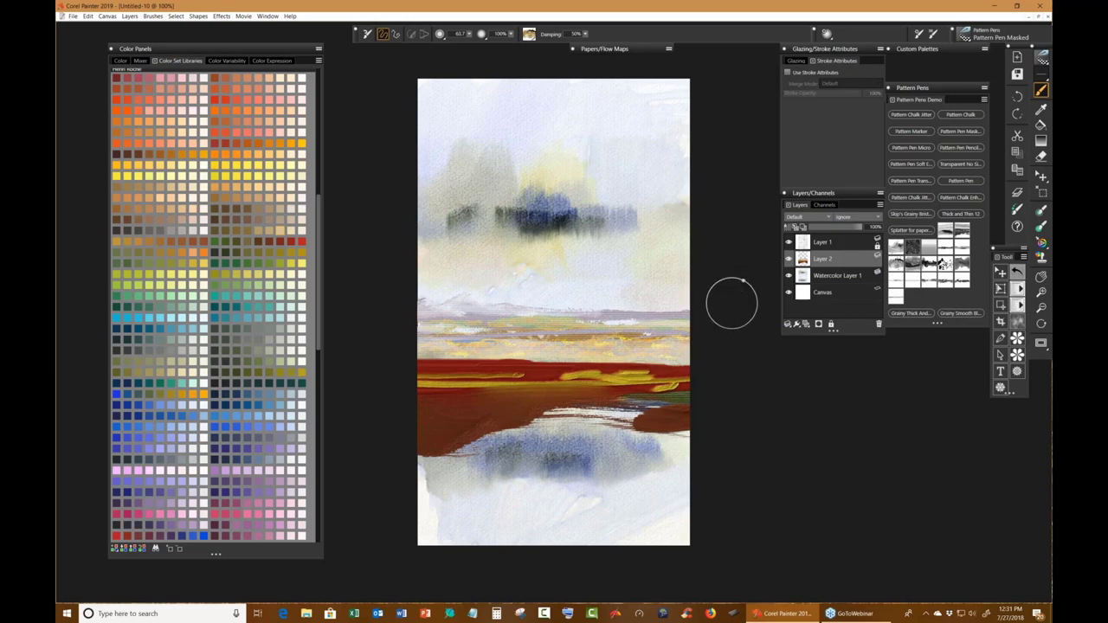
{"action": "left_click_drag", "start_coordinate": [700, 358], "coordinate": [616, 355]}
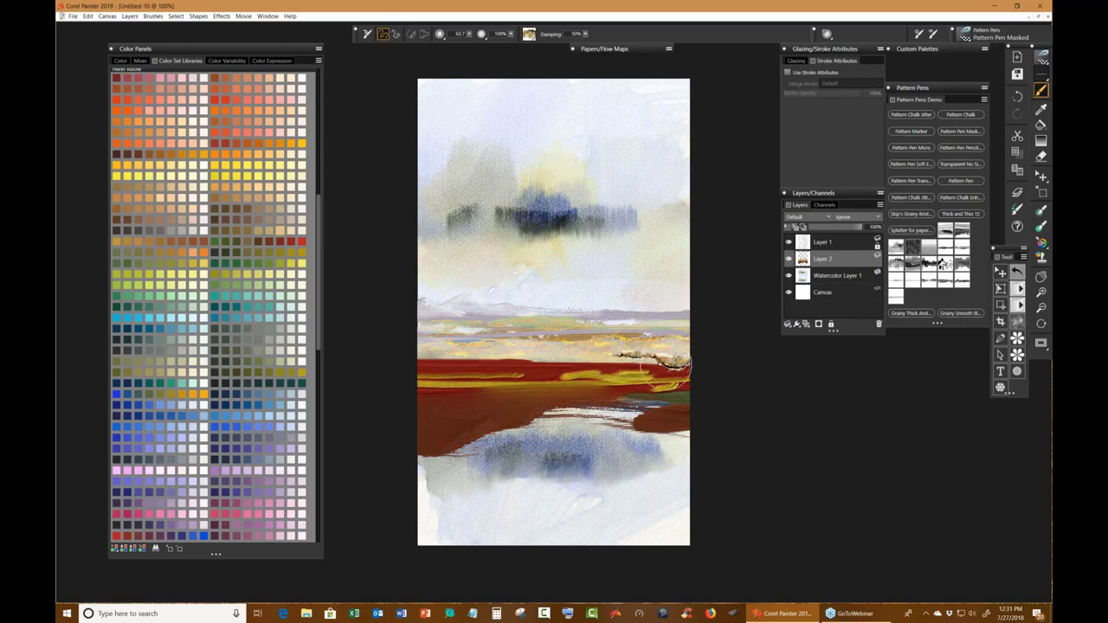
{"action": "key", "text": "ctrl+z"}
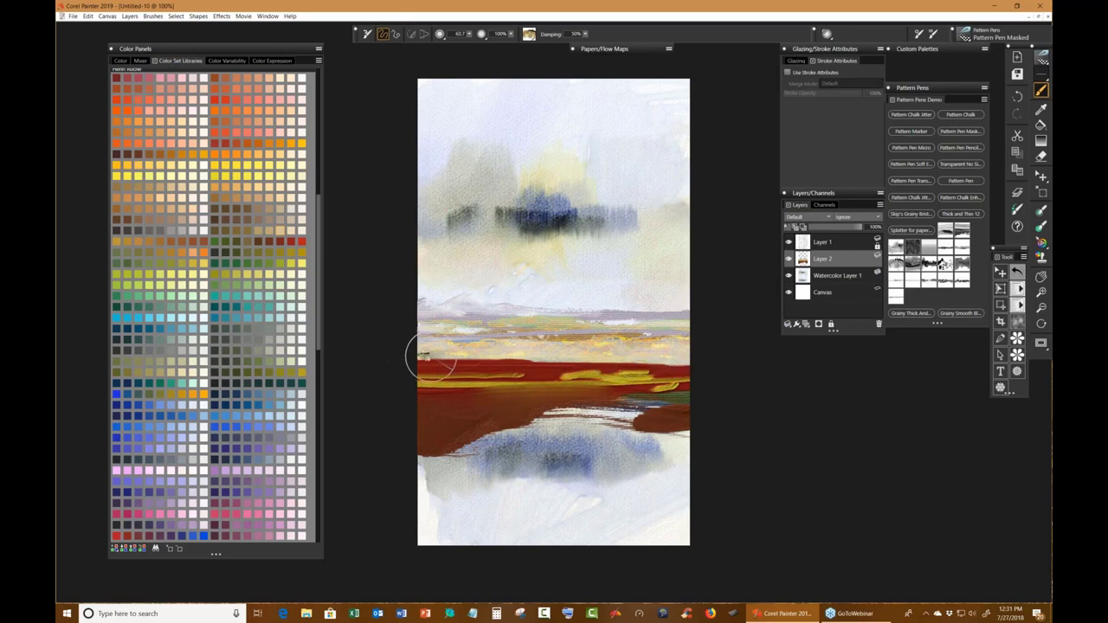
{"action": "left_click_drag", "start_coordinate": [431, 357], "coordinate": [733, 348]}
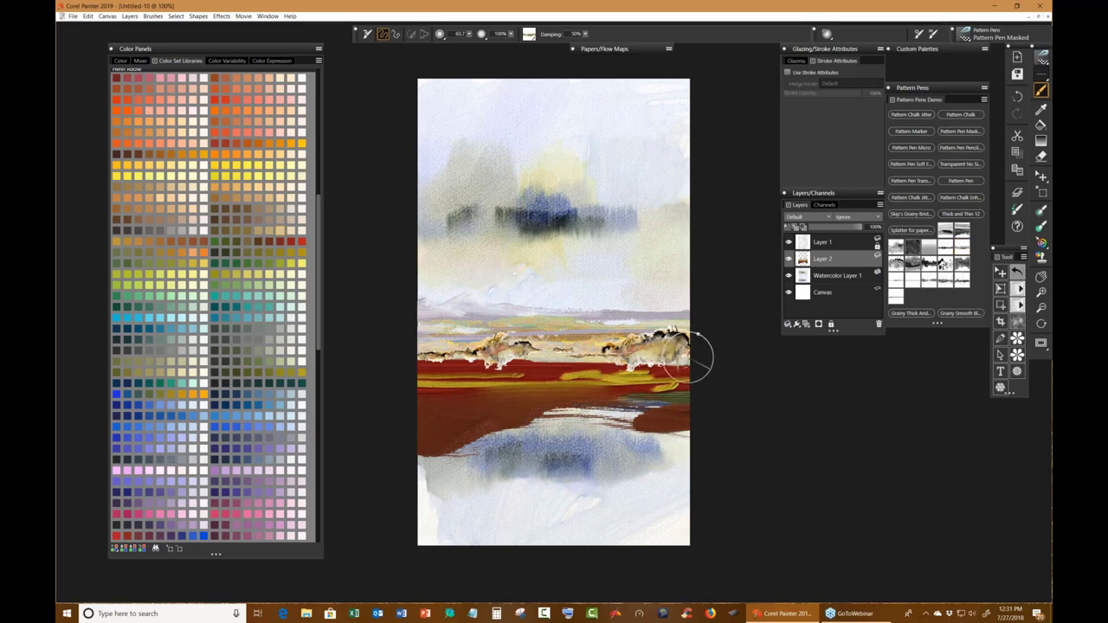
{"action": "mouse_move", "coordinate": [699, 351]}
{"action": "left_mouse_down"}
{"action": "mouse_move", "coordinate": [663, 367]}
{"action": "mouse_move", "coordinate": [619, 350]}
{"action": "mouse_move", "coordinate": [721, 357]}
{"action": "mouse_move", "coordinate": [641, 357]}
{"action": "mouse_move", "coordinate": [693, 364]}
{"action": "left_mouse_up"}
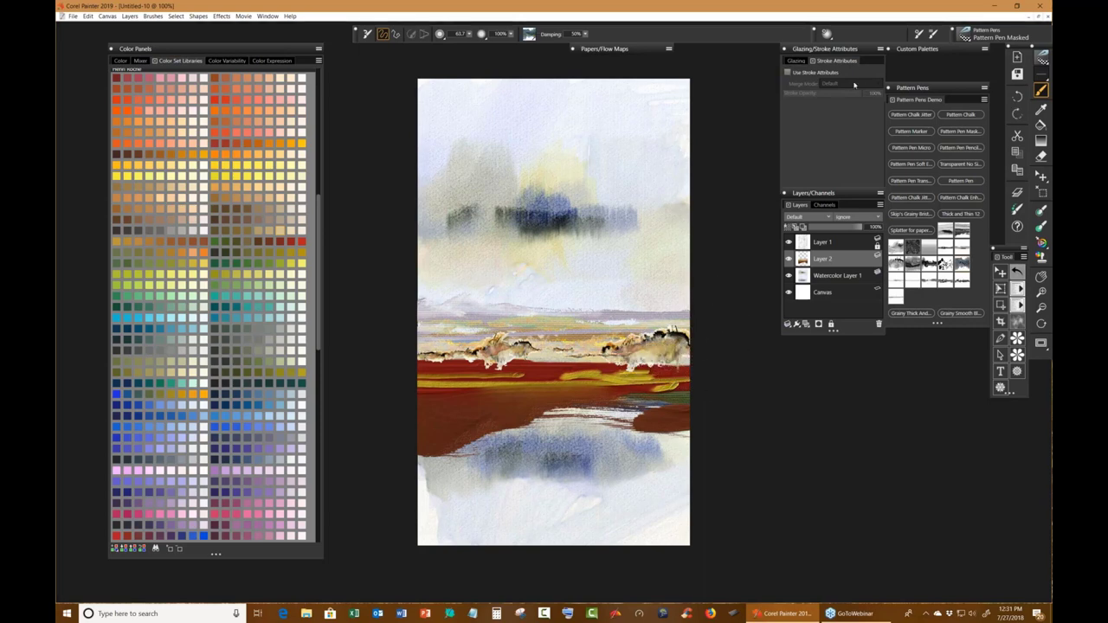
Enable stroke attributes with the Gel merge mode at 42% stroke opacity and paint over the foliage band.
{"action": "left_click", "coordinate": [788, 73]}
{"action": "left_click", "coordinate": [876, 84]}
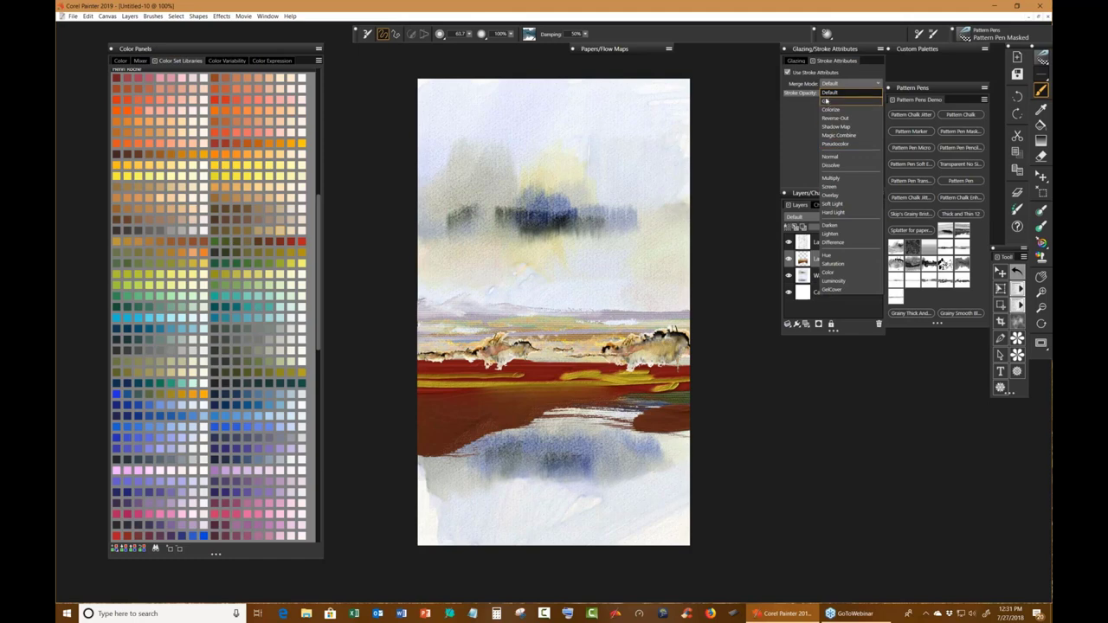
{"action": "left_click", "coordinate": [830, 101]}
{"action": "left_click_drag", "start_coordinate": [686, 357], "coordinate": [633, 353]}
{"action": "key", "text": "ctrl+z"}
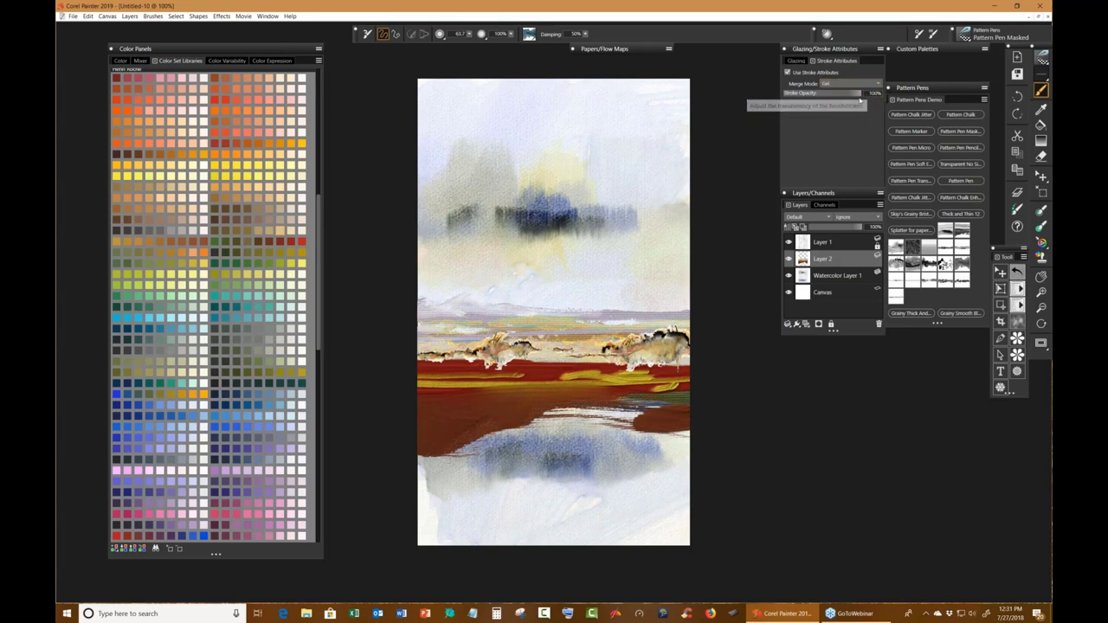
{"action": "left_click_drag", "start_coordinate": [861, 93], "coordinate": [851, 97]}
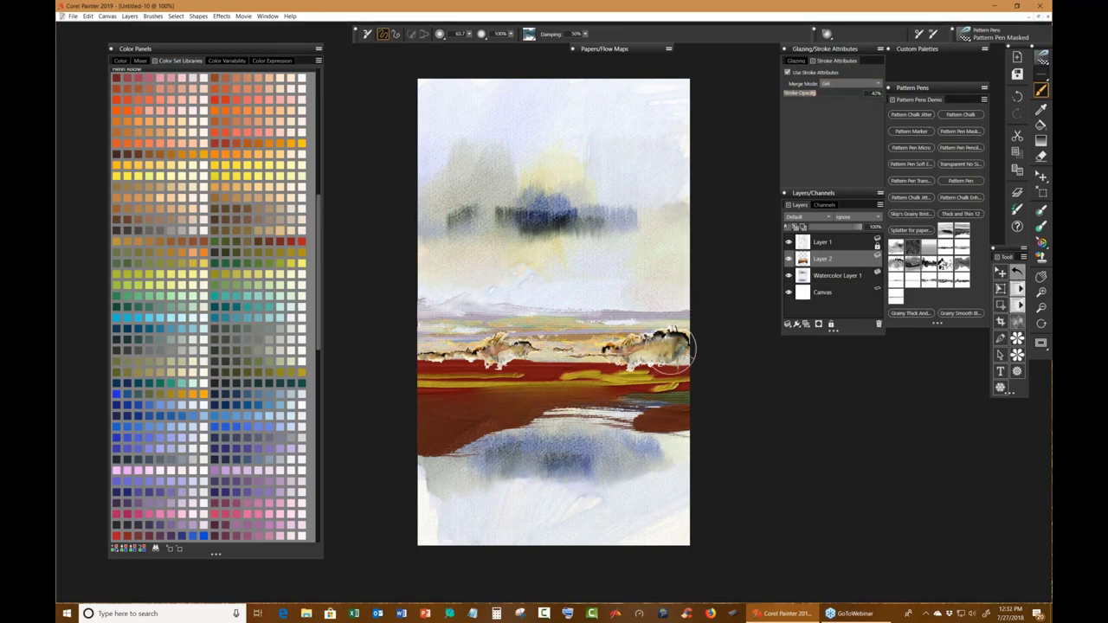
{"action": "left_click_drag", "start_coordinate": [673, 352], "coordinate": [535, 355]}
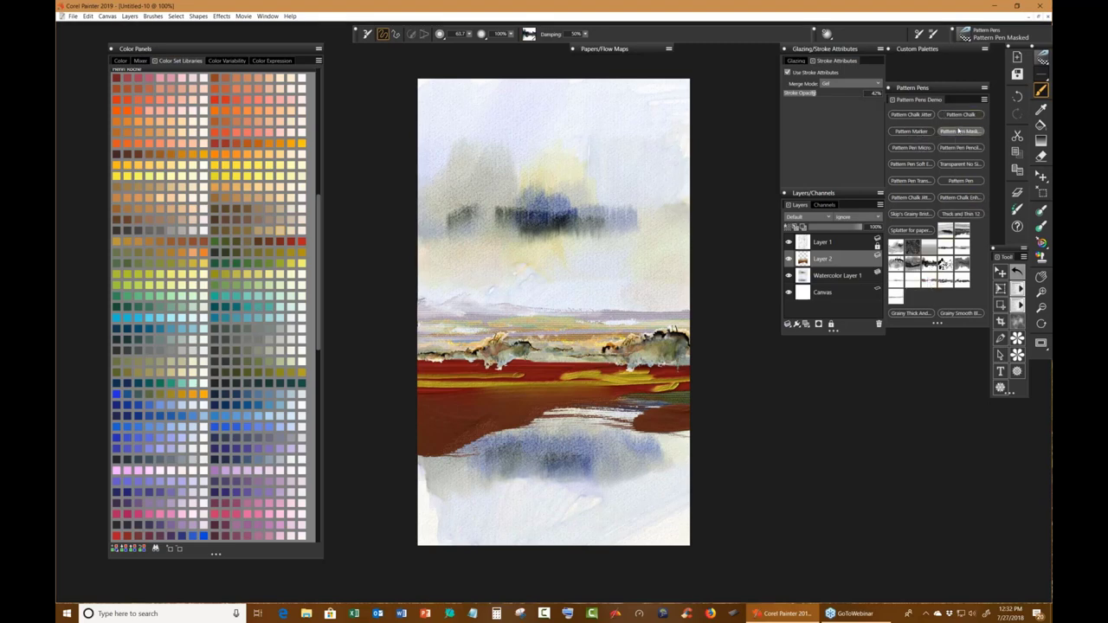
Paint a dark vegetation line along the base of the foliage using Pattern Pen Masked without stroke attributes.
{"action": "left_click", "coordinate": [950, 164]}
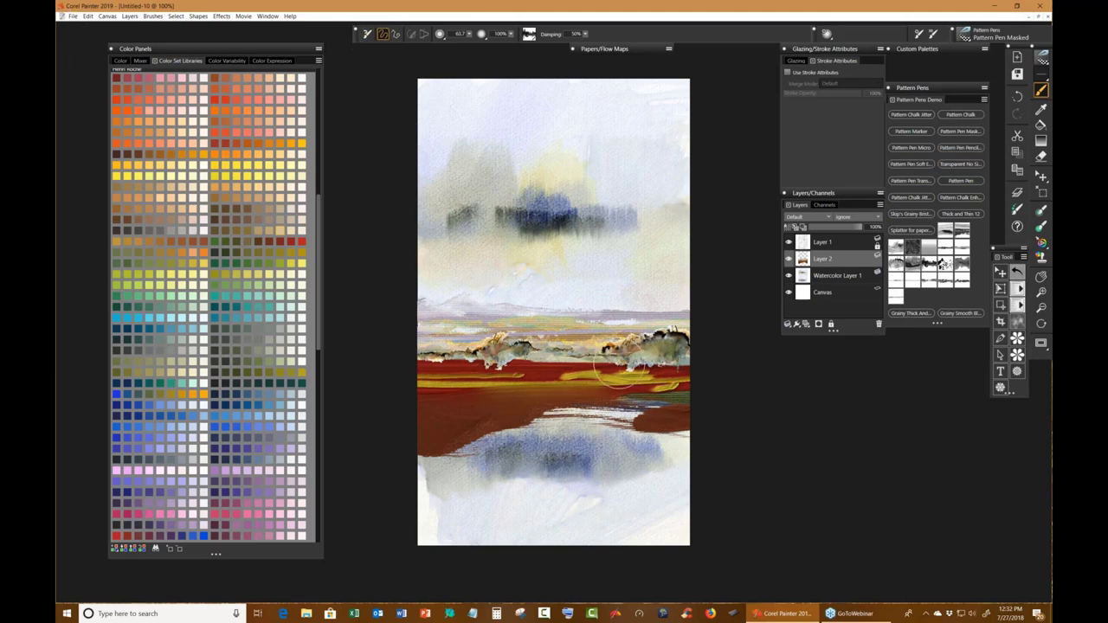
{"action": "mouse_move", "coordinate": [618, 372]}
{"action": "left_mouse_down"}
{"action": "mouse_move", "coordinate": [519, 366]}
{"action": "mouse_move", "coordinate": [694, 360]}
{"action": "mouse_move", "coordinate": [662, 362]}
{"action": "left_mouse_up"}
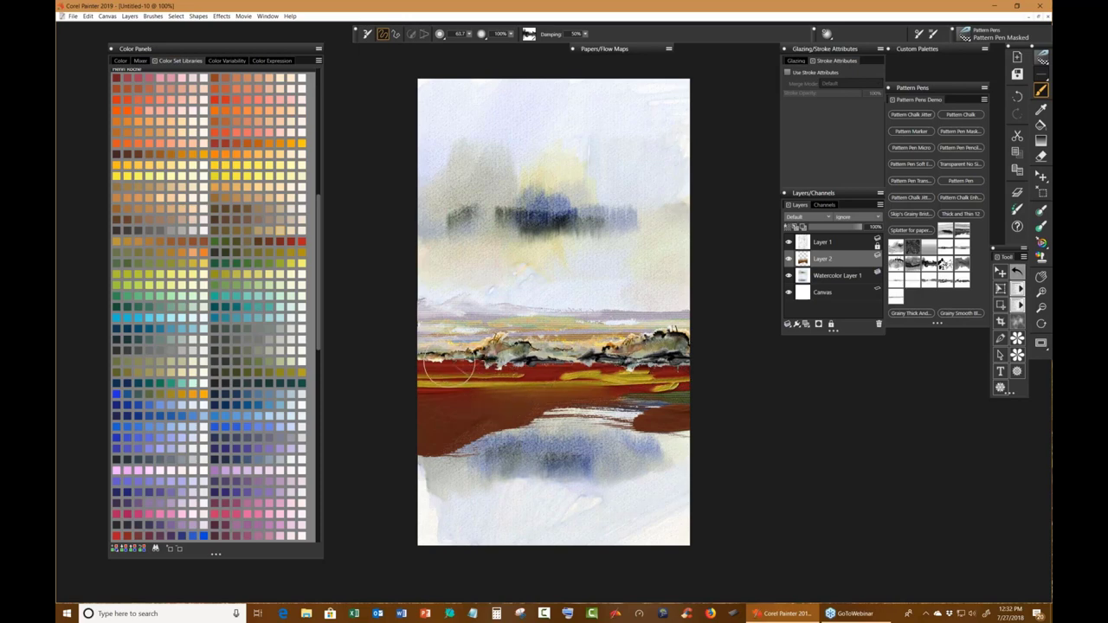
{"action": "left_click_drag", "start_coordinate": [403, 366], "coordinate": [541, 368]}
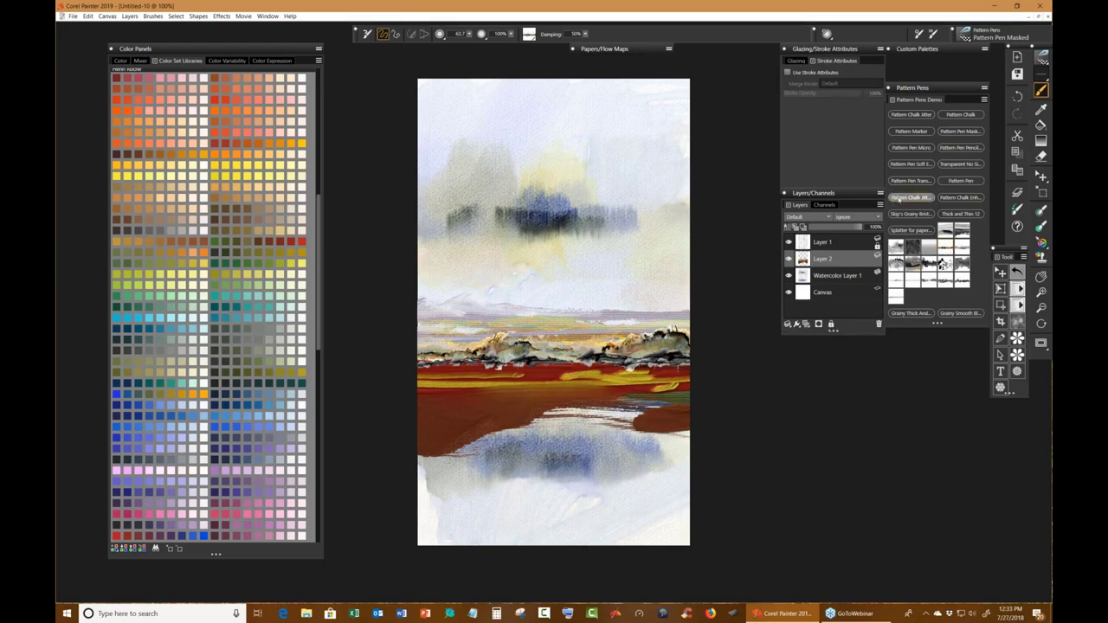
Switch to Pattern Pen Transparent, restore its default settings, and paint textured strokes across the red and yellow field.
{"action": "left_click", "coordinate": [912, 181]}
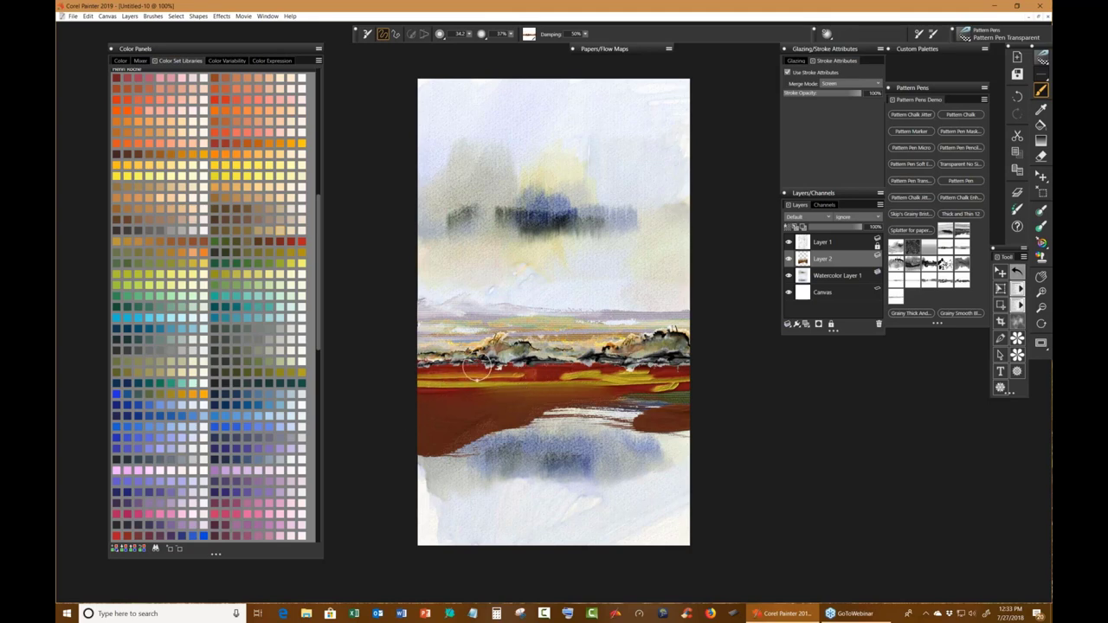
{"action": "key", "text": "ctrl+z"}
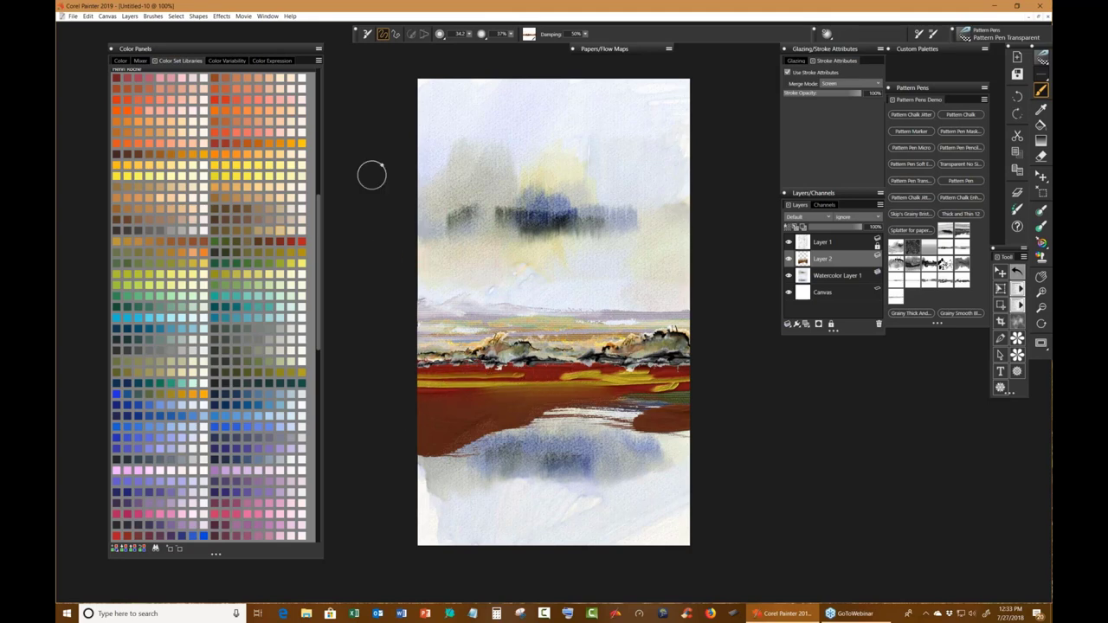
{"action": "left_click", "coordinate": [367, 34]}
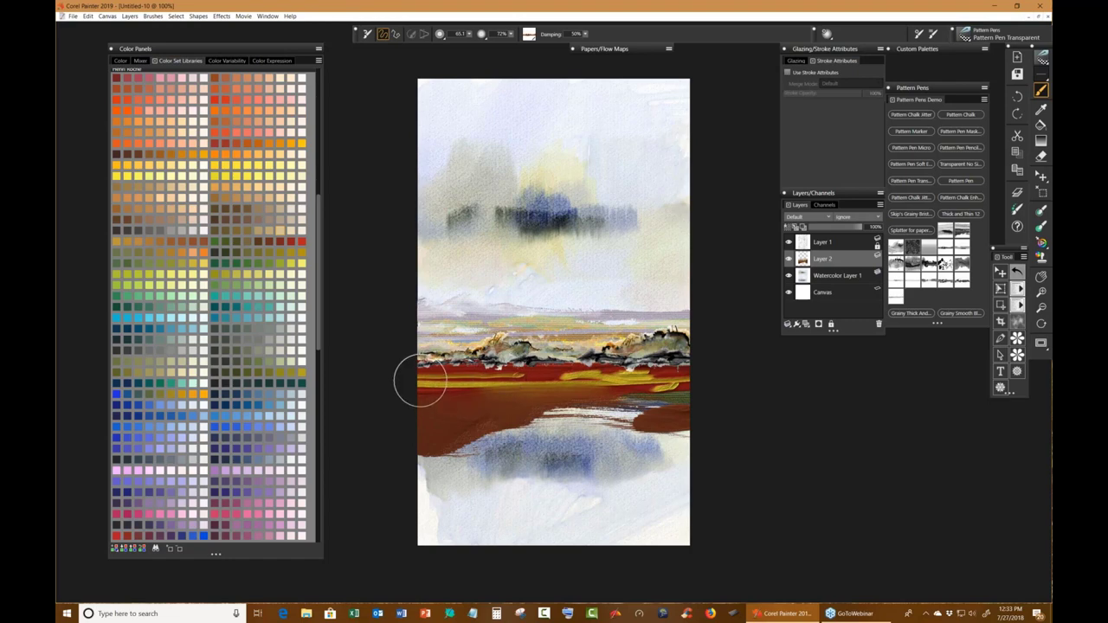
{"action": "left_click_drag", "start_coordinate": [408, 376], "coordinate": [456, 379]}
{"action": "mouse_move", "coordinate": [486, 377]}
{"action": "left_mouse_down"}
{"action": "mouse_move", "coordinate": [710, 376]}
{"action": "mouse_move", "coordinate": [710, 364]}
{"action": "left_mouse_up"}
{"action": "mouse_move", "coordinate": [569, 392]}
{"action": "left_mouse_down"}
{"action": "mouse_move", "coordinate": [406, 393]}
{"action": "mouse_move", "coordinate": [710, 387]}
{"action": "mouse_move", "coordinate": [679, 395]}
{"action": "mouse_move", "coordinate": [579, 379]}
{"action": "mouse_move", "coordinate": [667, 382]}
{"action": "mouse_move", "coordinate": [734, 358]}
{"action": "mouse_move", "coordinate": [694, 386]}
{"action": "mouse_move", "coordinate": [474, 404]}
{"action": "mouse_move", "coordinate": [647, 397]}
{"action": "mouse_move", "coordinate": [682, 387]}
{"action": "mouse_move", "coordinate": [445, 397]}
{"action": "mouse_move", "coordinate": [540, 403]}
{"action": "left_mouse_up"}
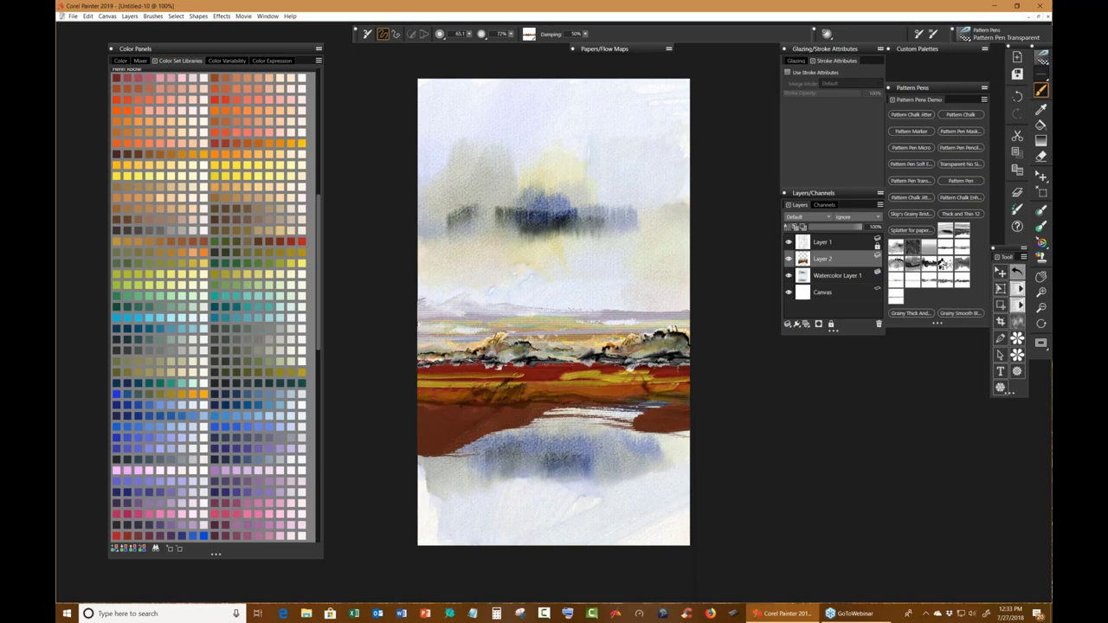
Switch to the Grainy Thick And Wet brush and choose the Cloned Paper texture from the Paper Demo library.
{"action": "left_click", "coordinate": [911, 312]}
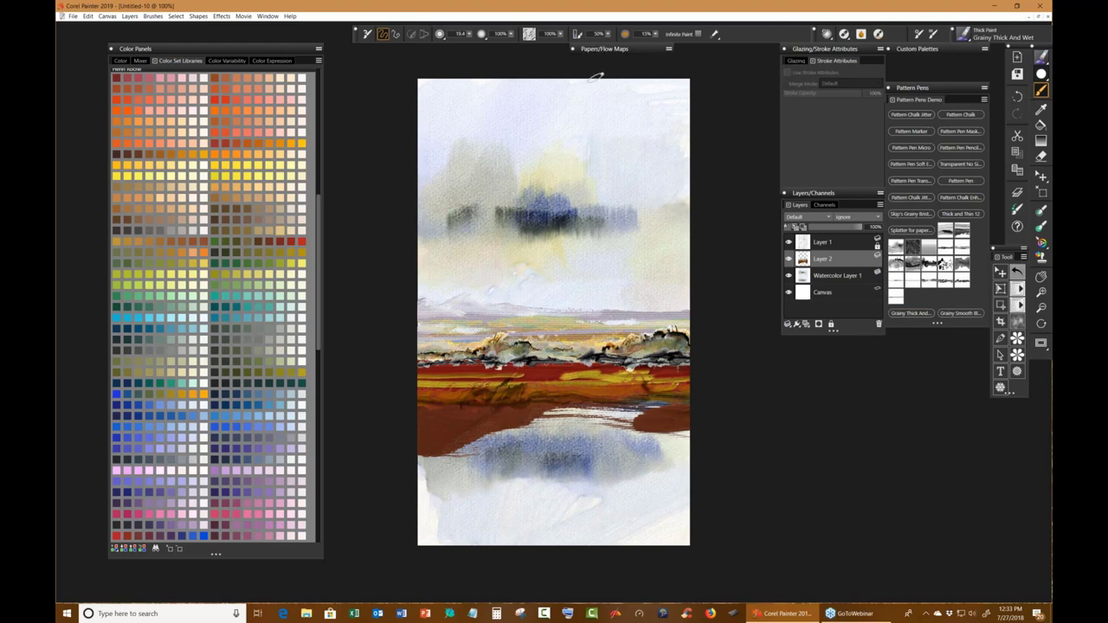
{"action": "left_click", "coordinate": [604, 50]}
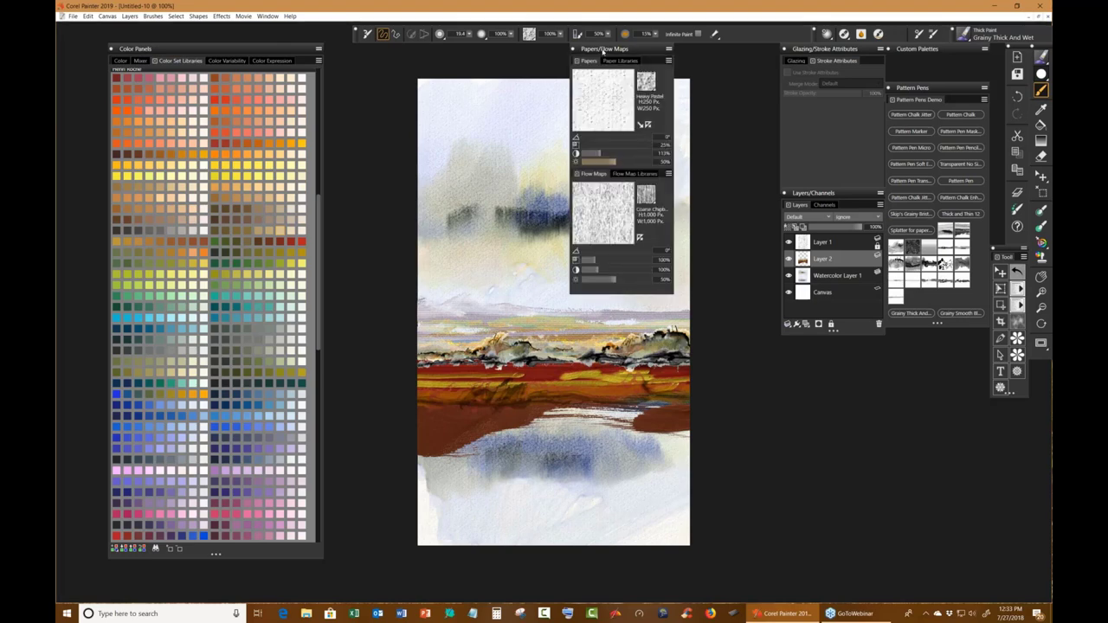
{"action": "left_click", "coordinate": [651, 93]}
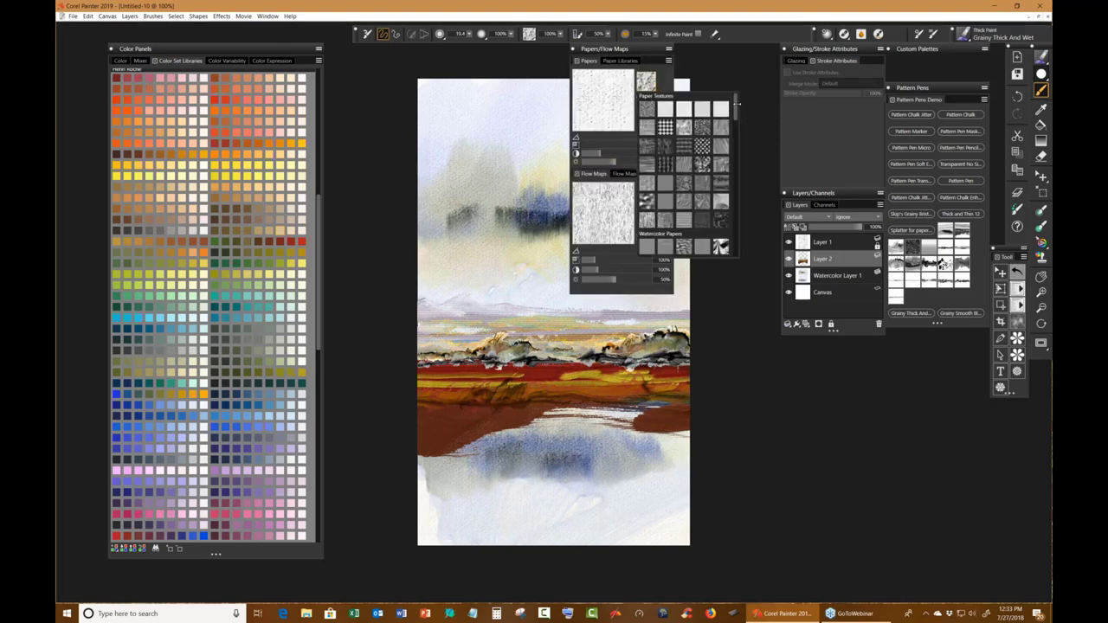
{"action": "scroll", "coordinate": [736, 112], "scroll_direction": "down", "scroll_amount": 1}
{"action": "left_click_drag", "start_coordinate": [736, 111], "coordinate": [736, 139]}
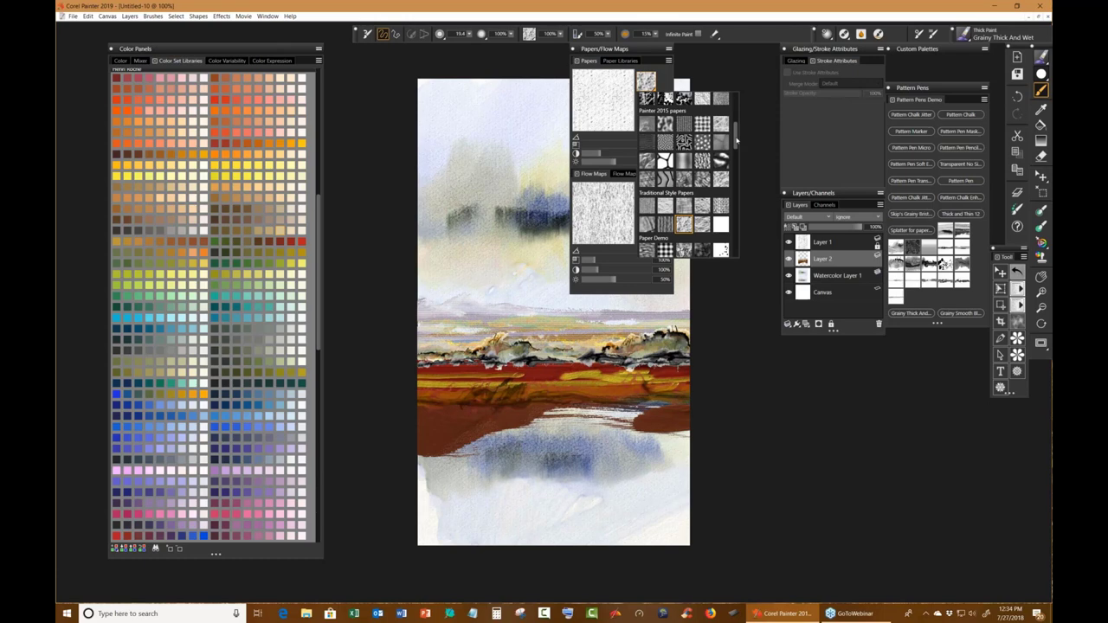
{"action": "left_click_drag", "start_coordinate": [736, 141], "coordinate": [737, 144]}
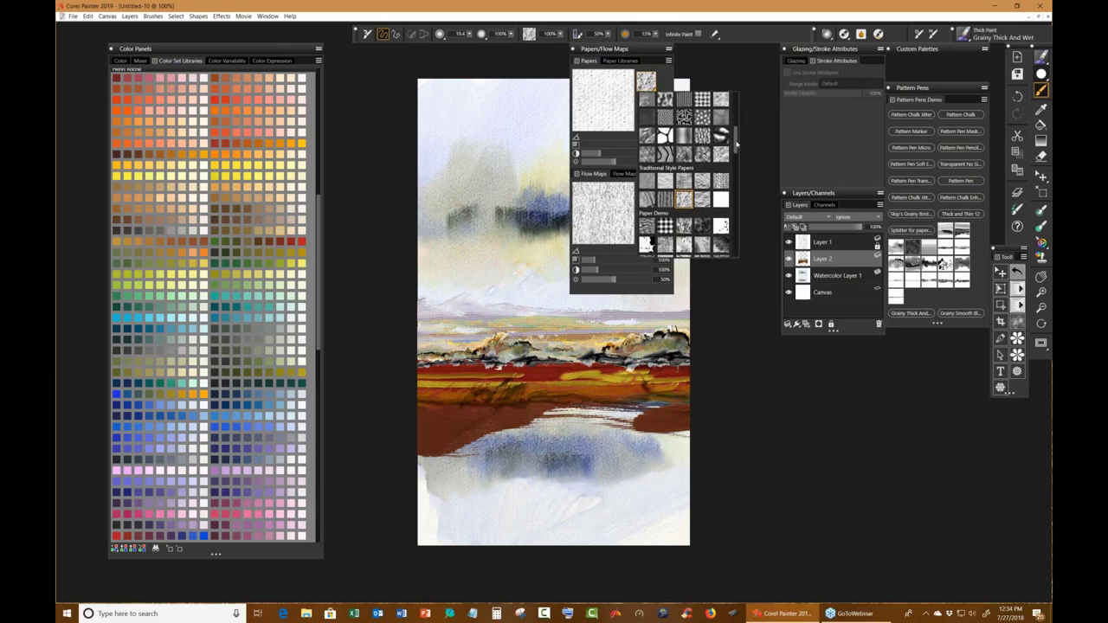
{"action": "left_click_drag", "start_coordinate": [737, 144], "coordinate": [737, 147]}
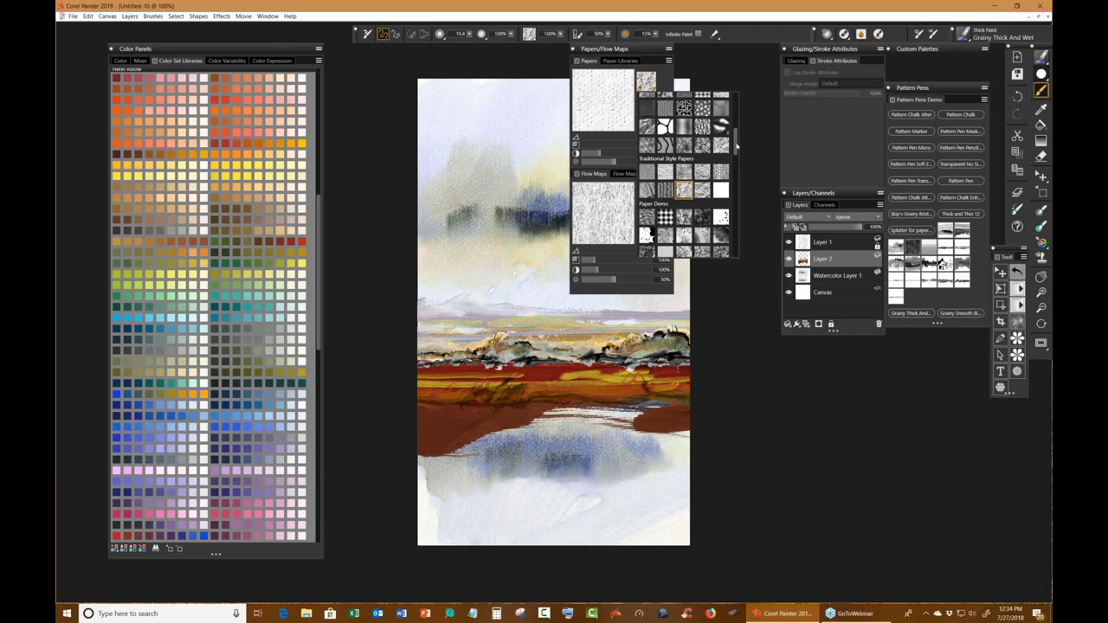
{"action": "left_click_drag", "start_coordinate": [737, 147], "coordinate": [737, 159]}
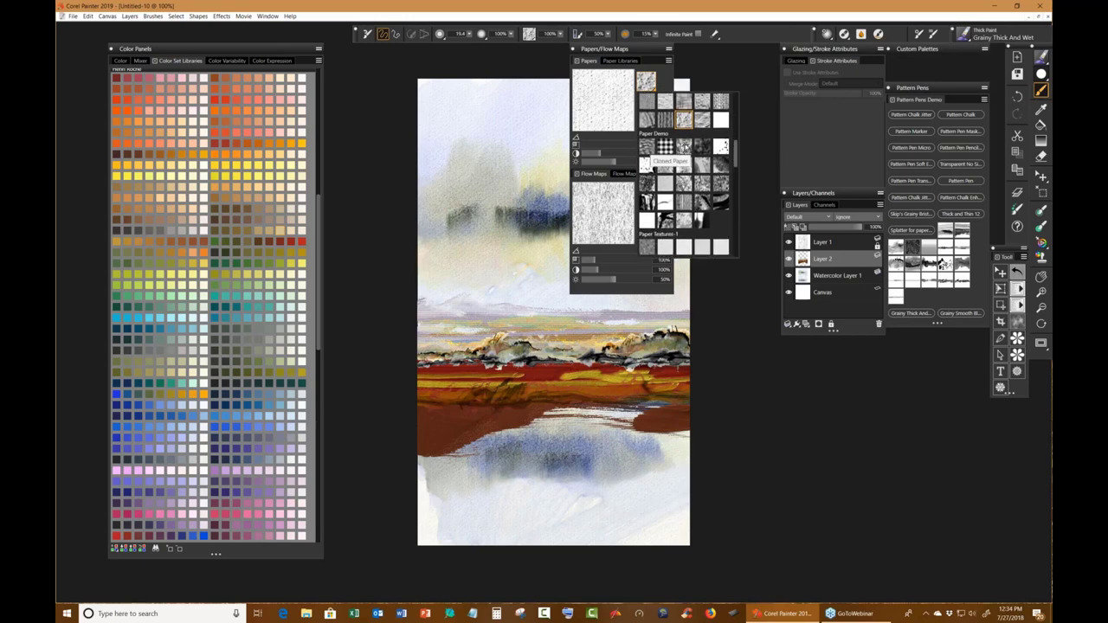
{"action": "left_click", "coordinate": [685, 156]}
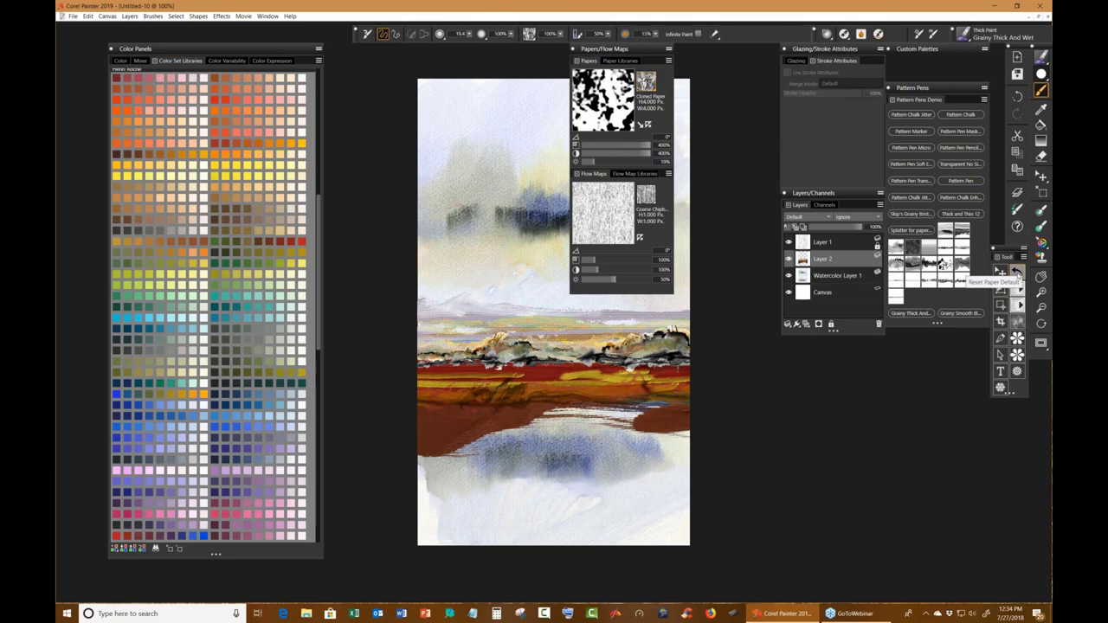
Reset the cloned paper to its defaults, then set its scale to 400%, contrast to 400% and brightness to 33%.
{"action": "left_click", "coordinate": [1018, 273]}
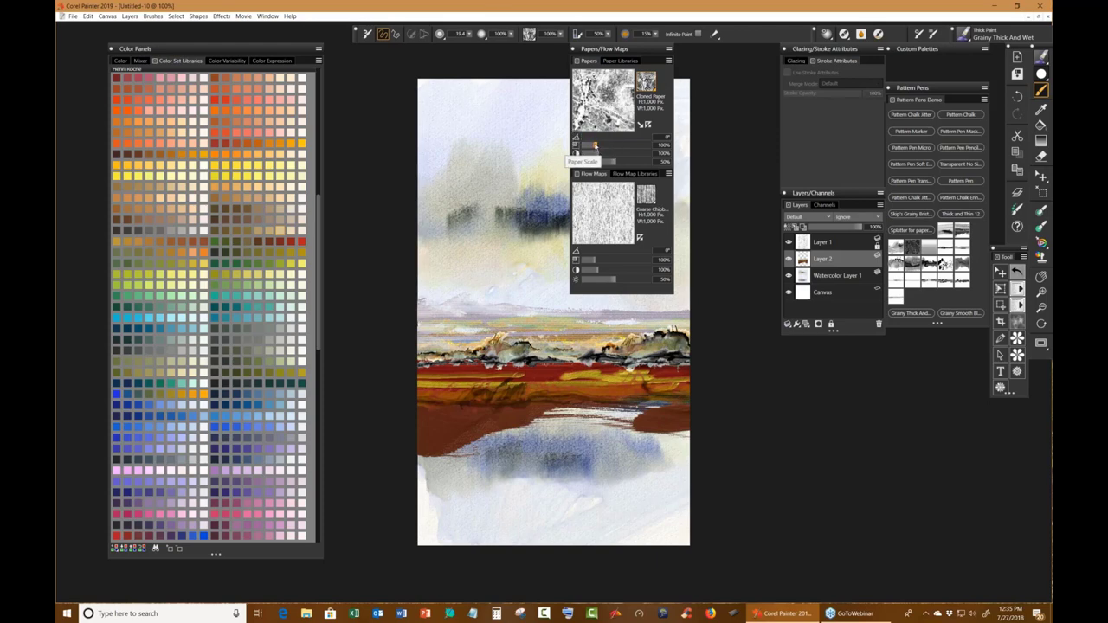
{"action": "left_click_drag", "start_coordinate": [595, 147], "coordinate": [662, 152]}
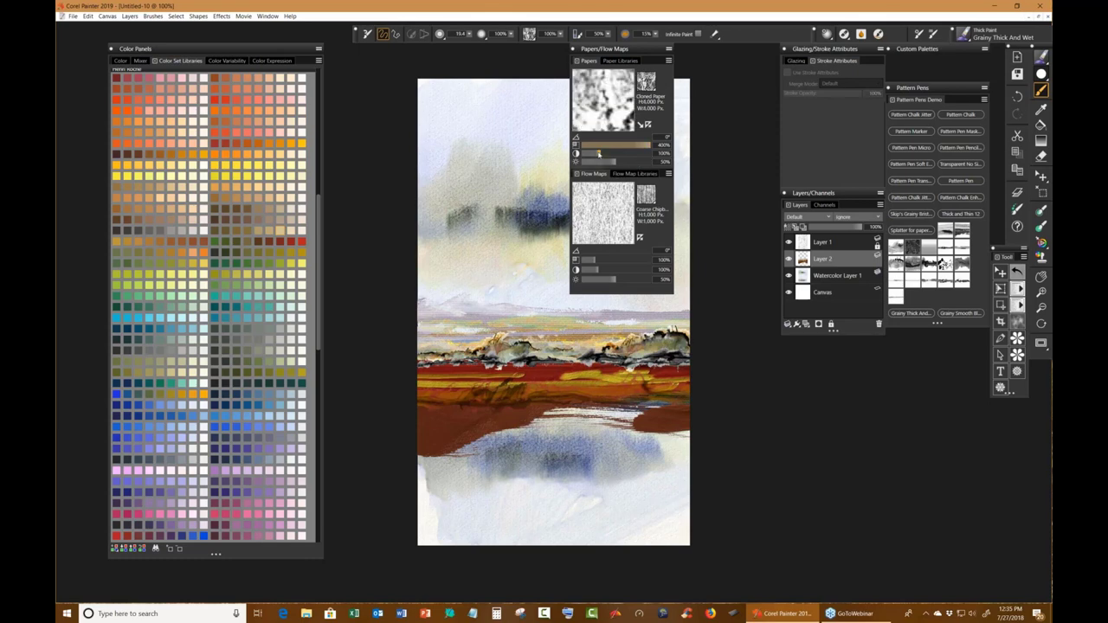
{"action": "left_click_drag", "start_coordinate": [598, 153], "coordinate": [658, 156]}
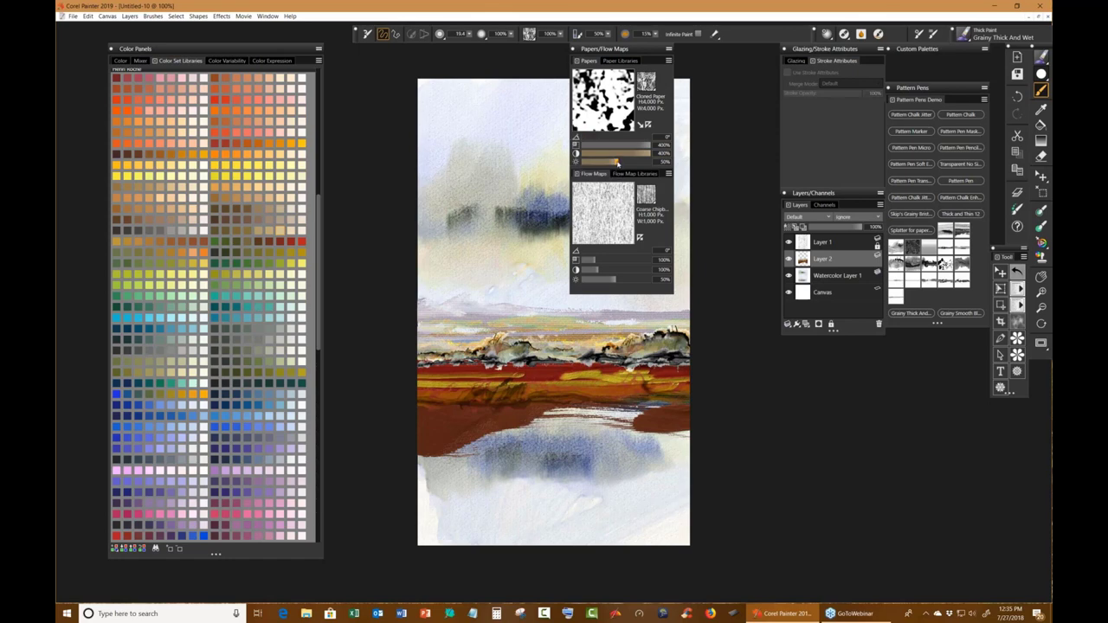
{"action": "left_click_drag", "start_coordinate": [618, 163], "coordinate": [604, 166]}
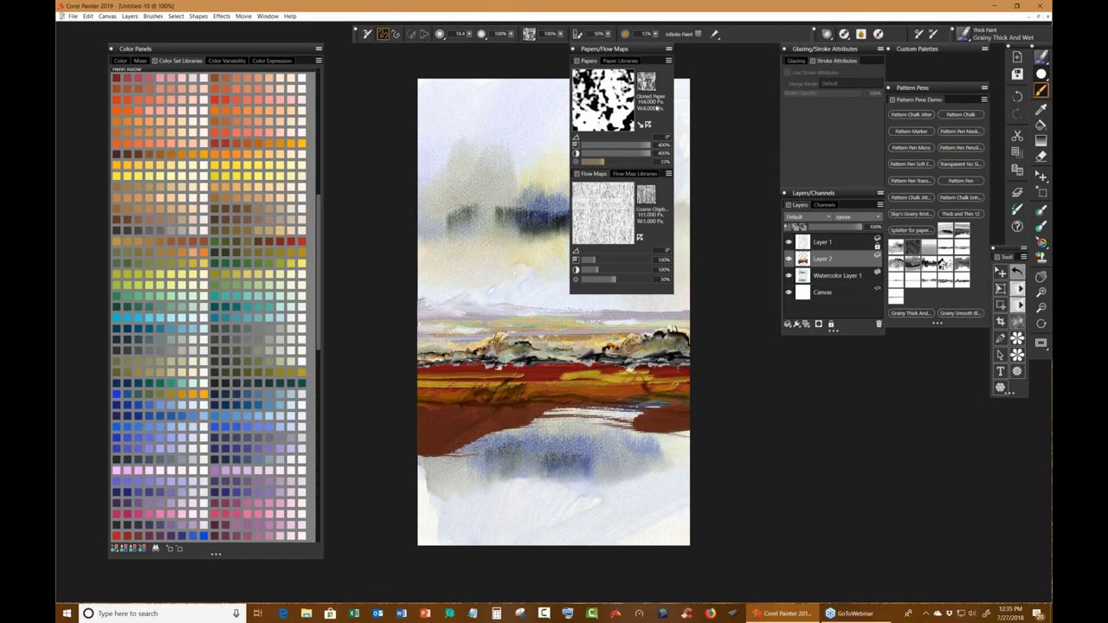
Collapse the paper and flow map settings, enlarge the brush, and start a Thick Paint layer above Layer 2.
{"action": "left_click", "coordinate": [647, 51]}
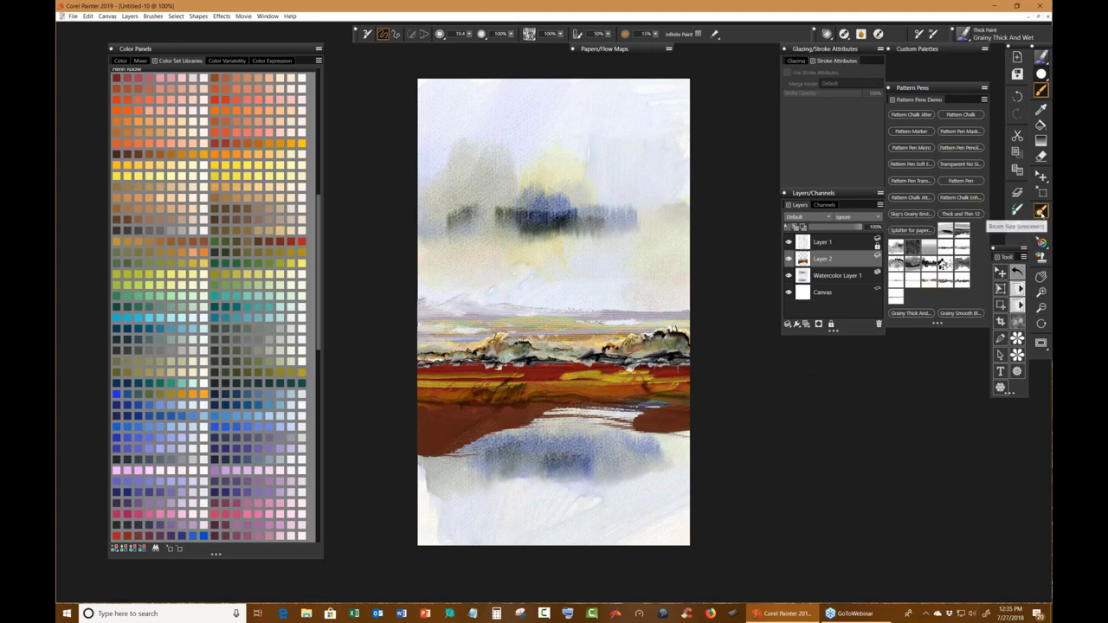
{"action": "key", "text": "bracketright"}
{"action": "key", "text": "bracketright"}
{"action": "key", "text": "bracketright"}
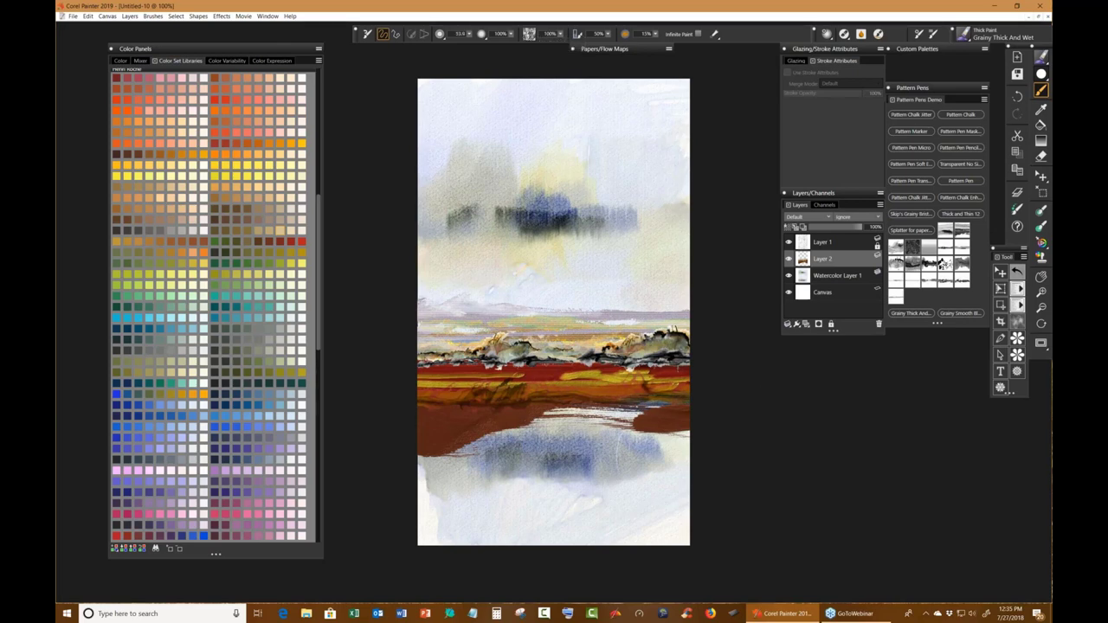
{"action": "left_click", "coordinate": [500, 479]}
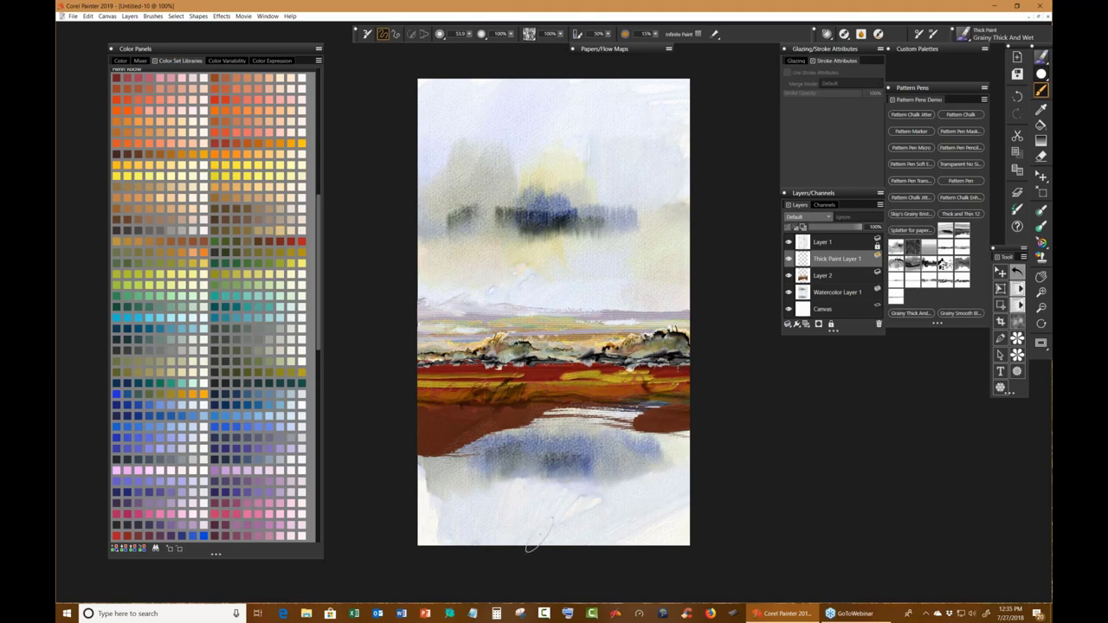
Choose a dark ochre paint color, enlarge the brush to 60, and try a stroke over the lower water area.
{"action": "key", "text": "grave"}
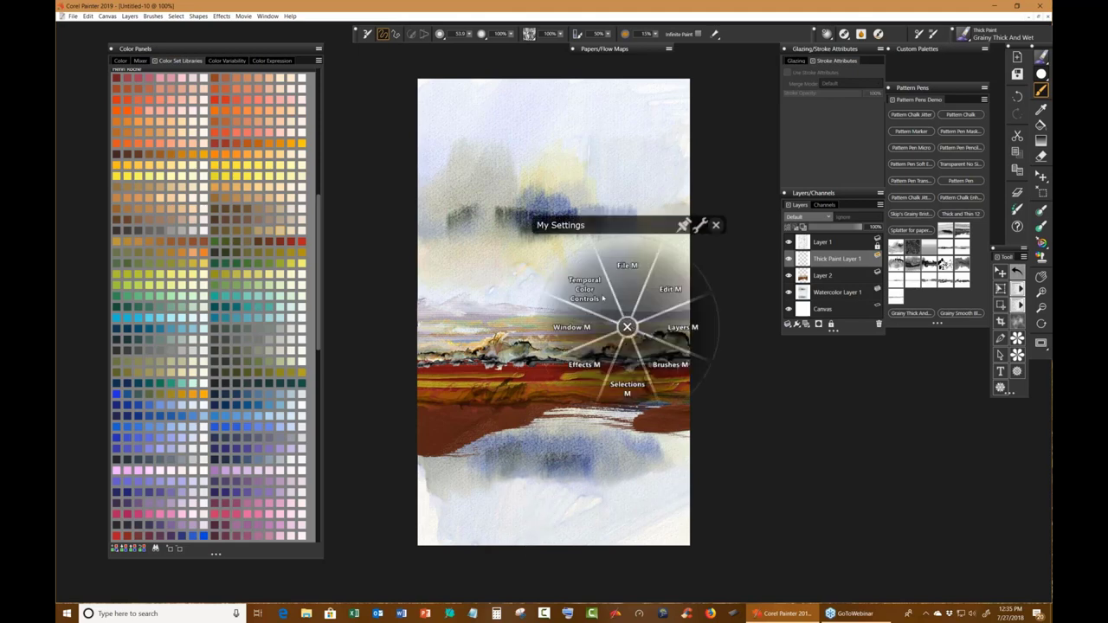
{"action": "left_click", "coordinate": [604, 302]}
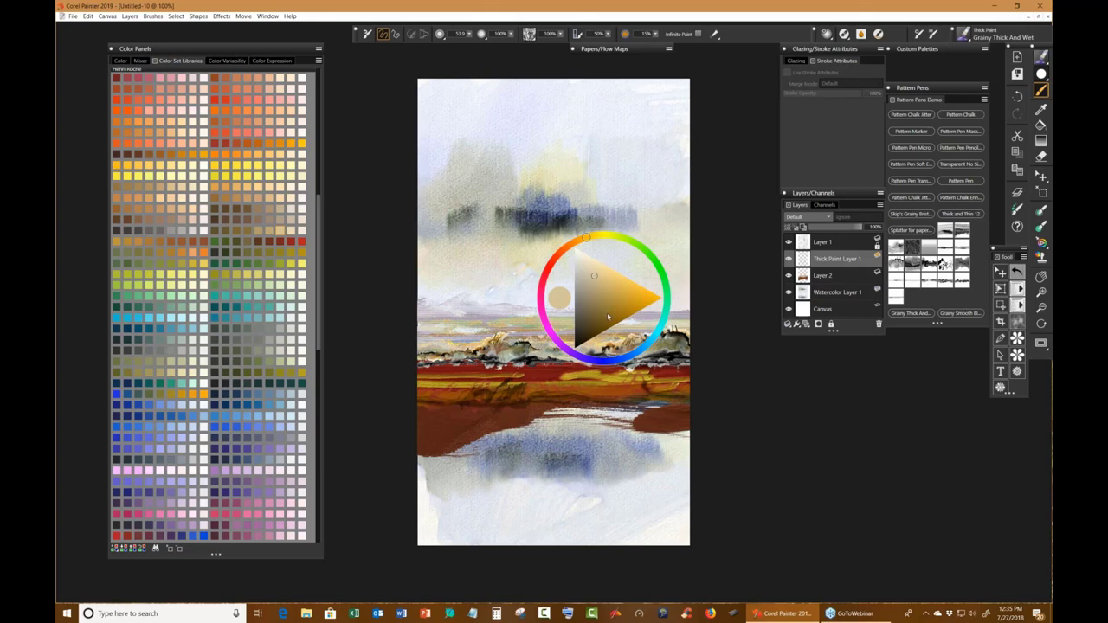
{"action": "left_click_drag", "start_coordinate": [607, 313], "coordinate": [609, 322]}
{"action": "left_click", "coordinate": [576, 466]}
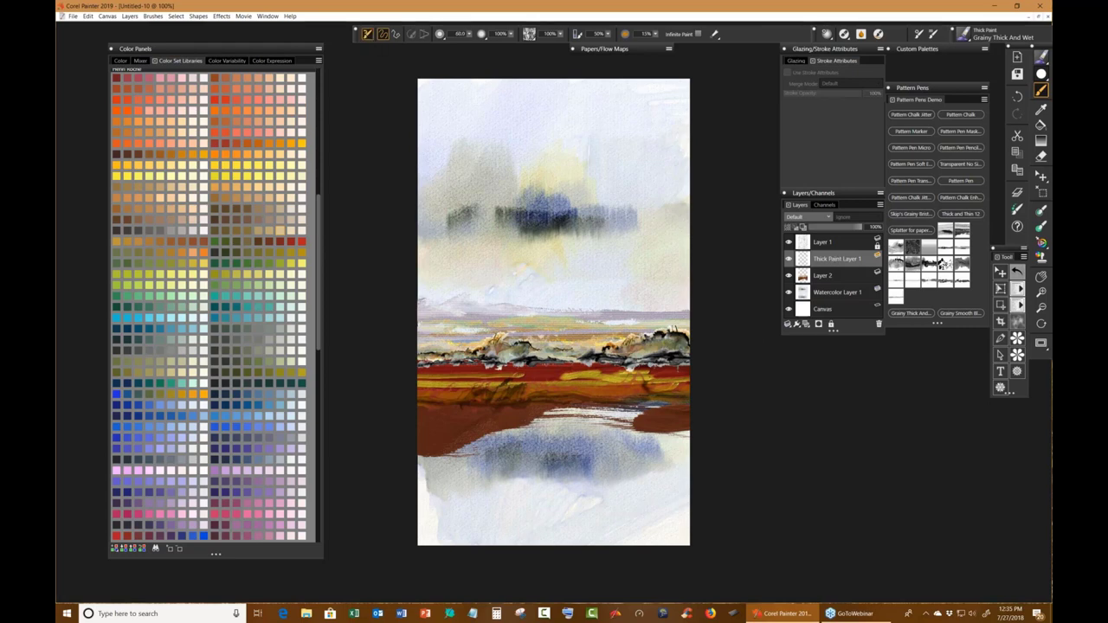
{"action": "key", "text": "bracketright"}
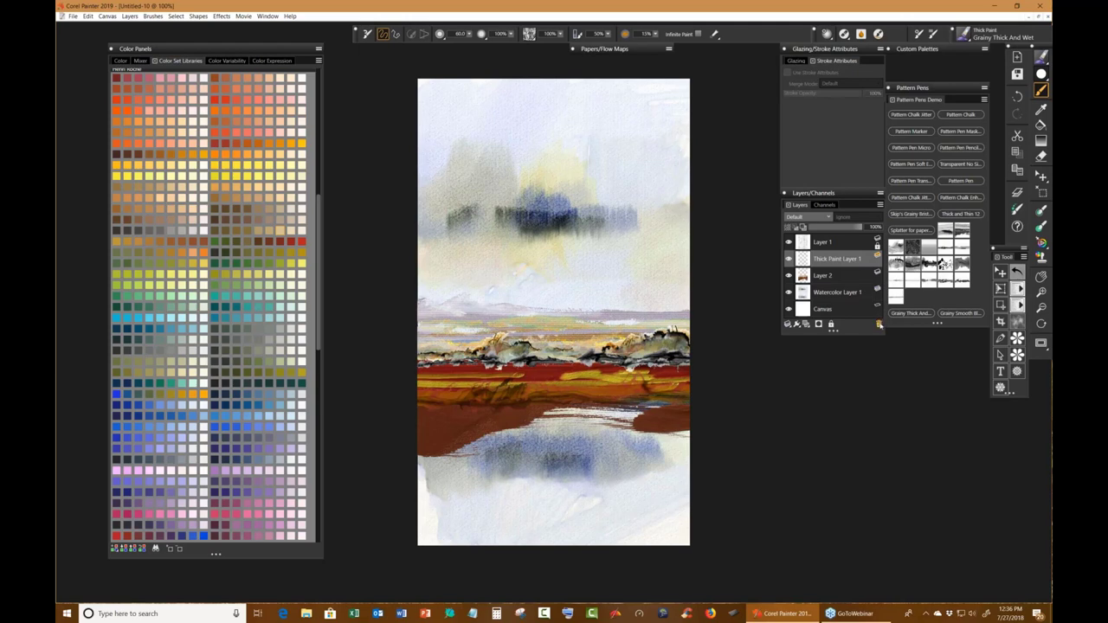
Delete the Thick Paint layer and undo the deletion.
{"action": "left_click", "coordinate": [879, 324]}
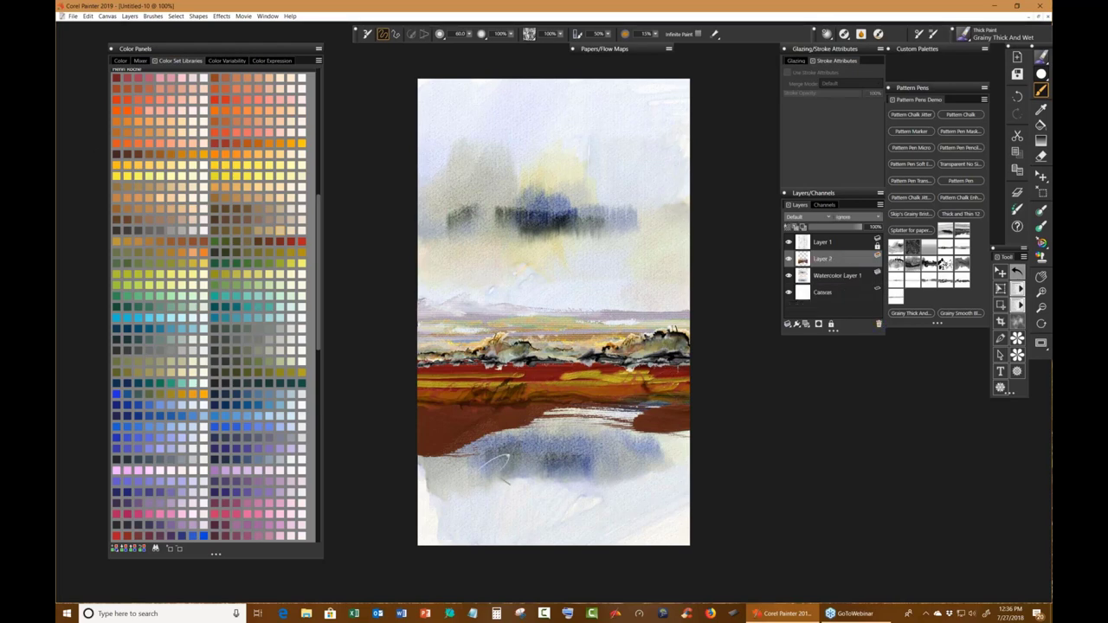
{"action": "key", "text": "ctrl+z"}
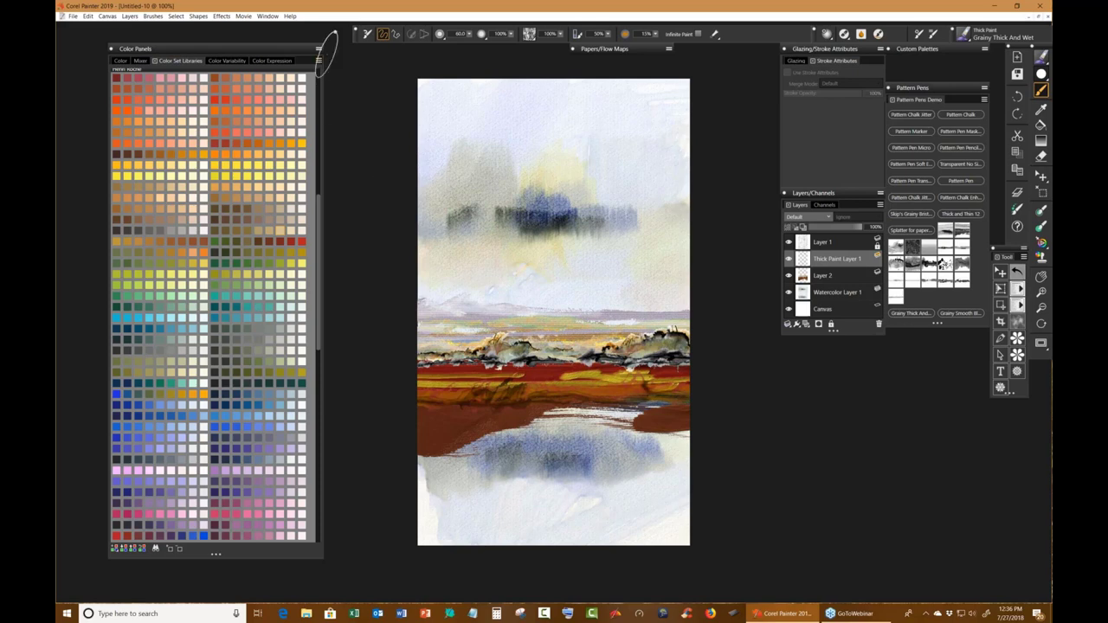
Clear any active selection in the document.
{"action": "left_click", "coordinate": [176, 17]}
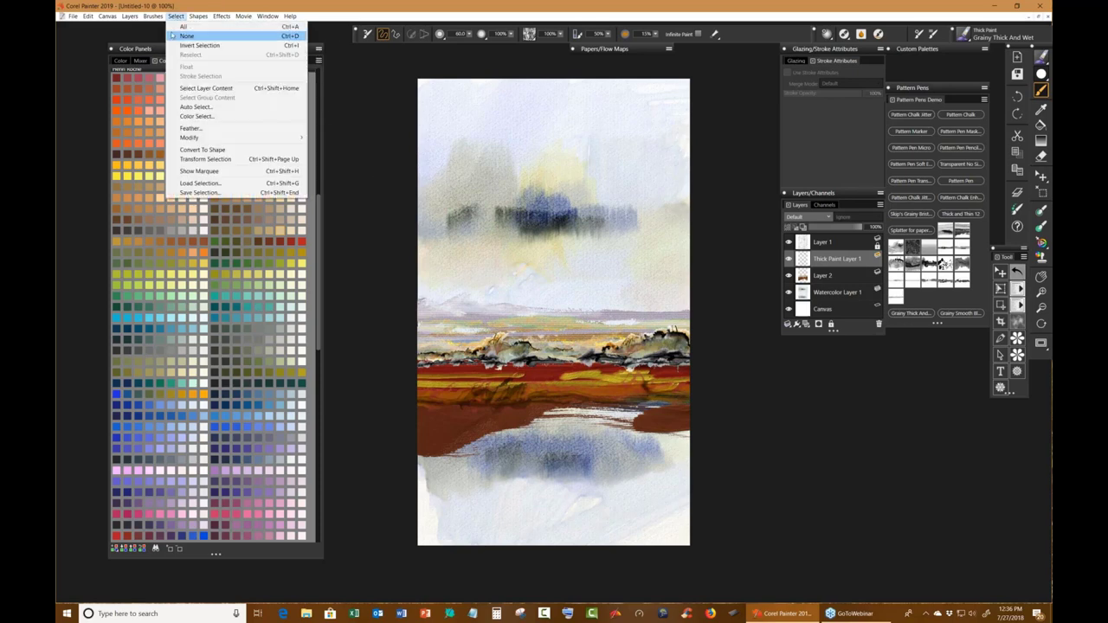
{"action": "left_click", "coordinate": [192, 45]}
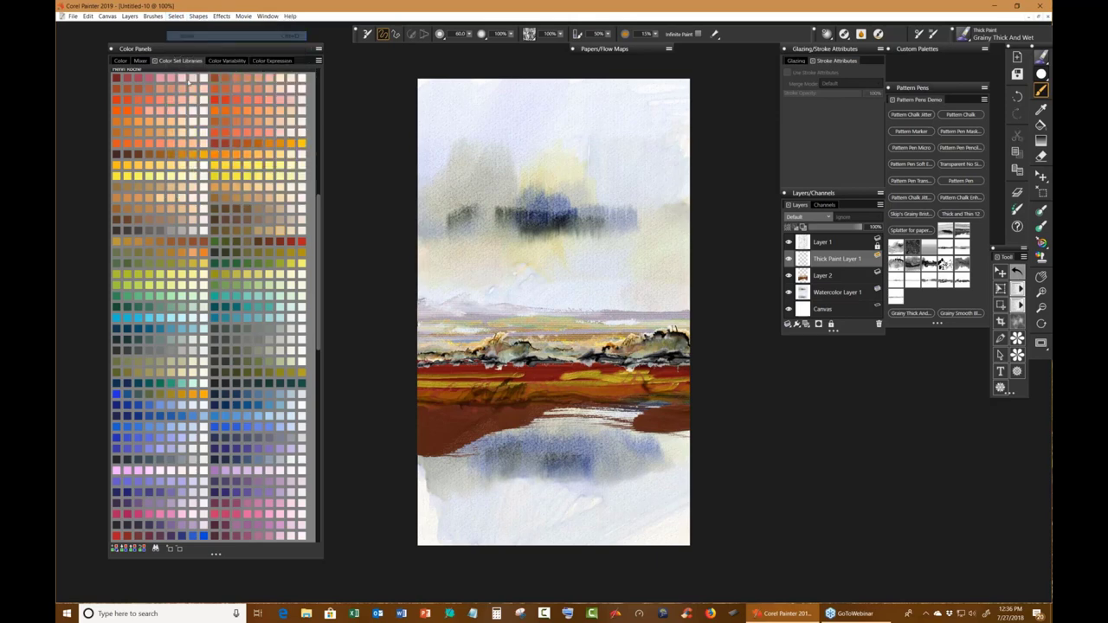
{"action": "key", "text": "grave"}
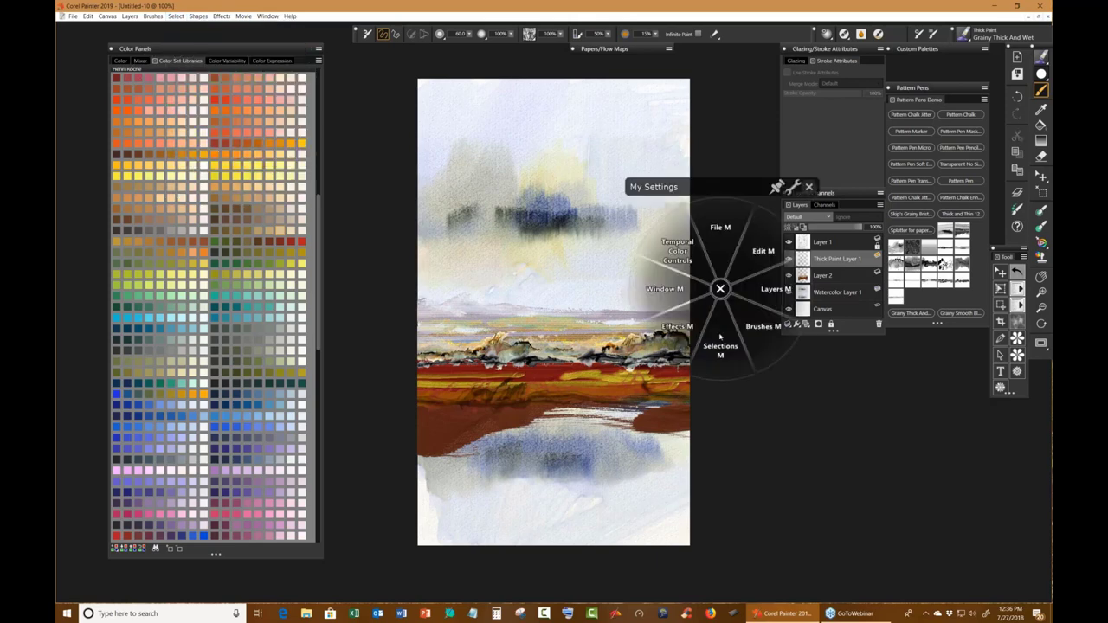
{"action": "left_click", "coordinate": [720, 347]}
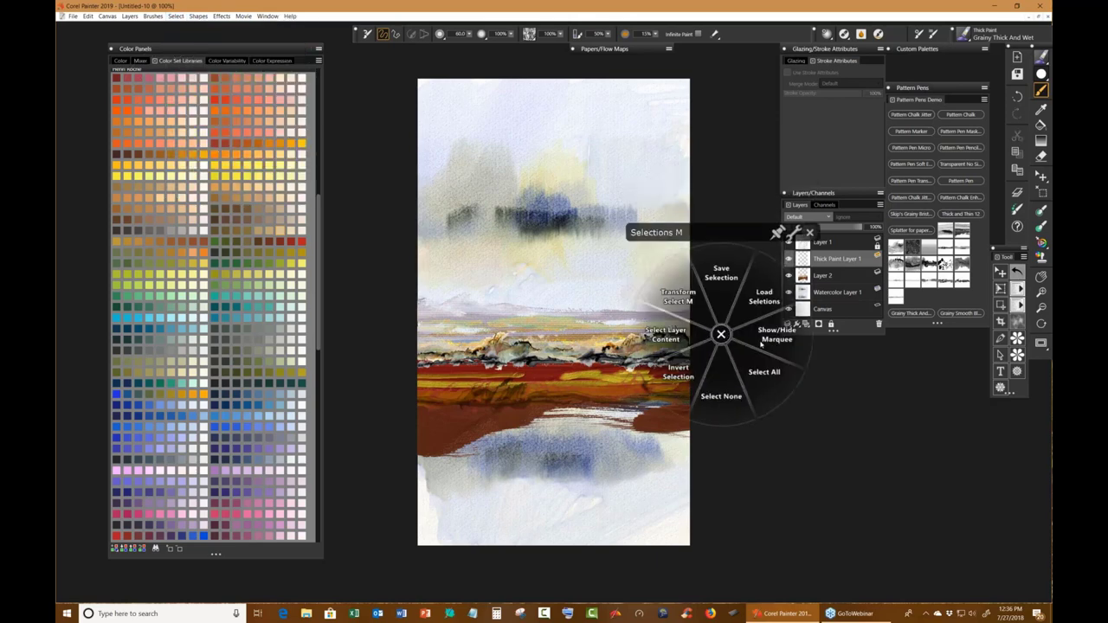
{"action": "left_click", "coordinate": [724, 391]}
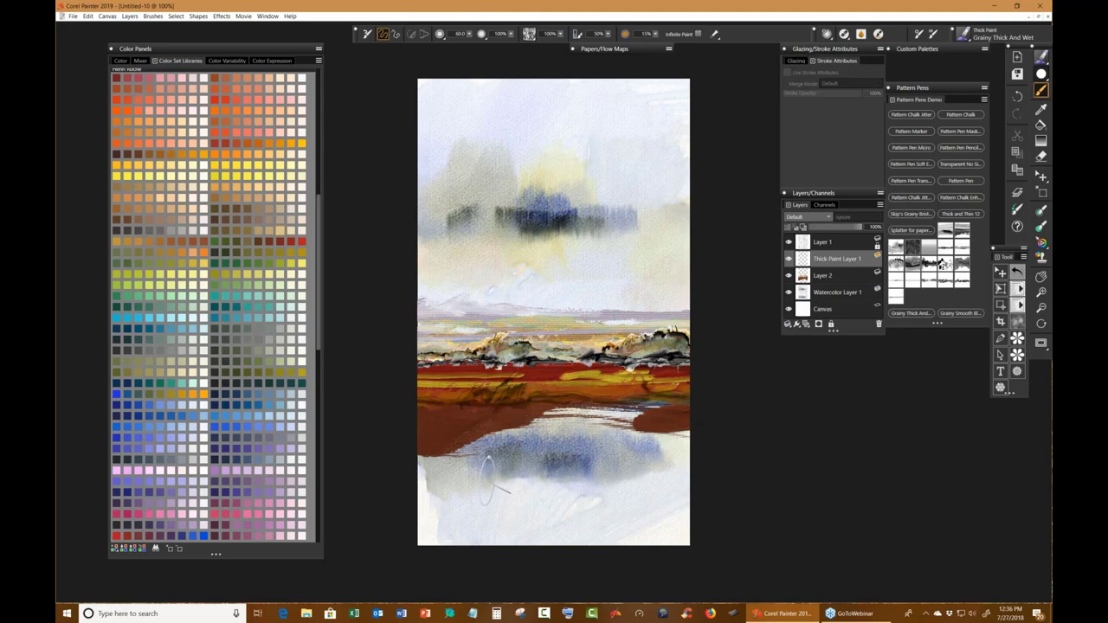
Paint broad, grainy ochre strokes across the lower foreground and undo them.
{"action": "mouse_move", "coordinate": [486, 479]}
{"action": "left_mouse_down"}
{"action": "mouse_move", "coordinate": [669, 480]}
{"action": "mouse_move", "coordinate": [658, 516]}
{"action": "mouse_move", "coordinate": [629, 523]}
{"action": "mouse_move", "coordinate": [579, 510]}
{"action": "mouse_move", "coordinate": [442, 519]}
{"action": "mouse_move", "coordinate": [422, 506]}
{"action": "mouse_move", "coordinate": [466, 532]}
{"action": "mouse_move", "coordinate": [632, 524]}
{"action": "left_mouse_up"}
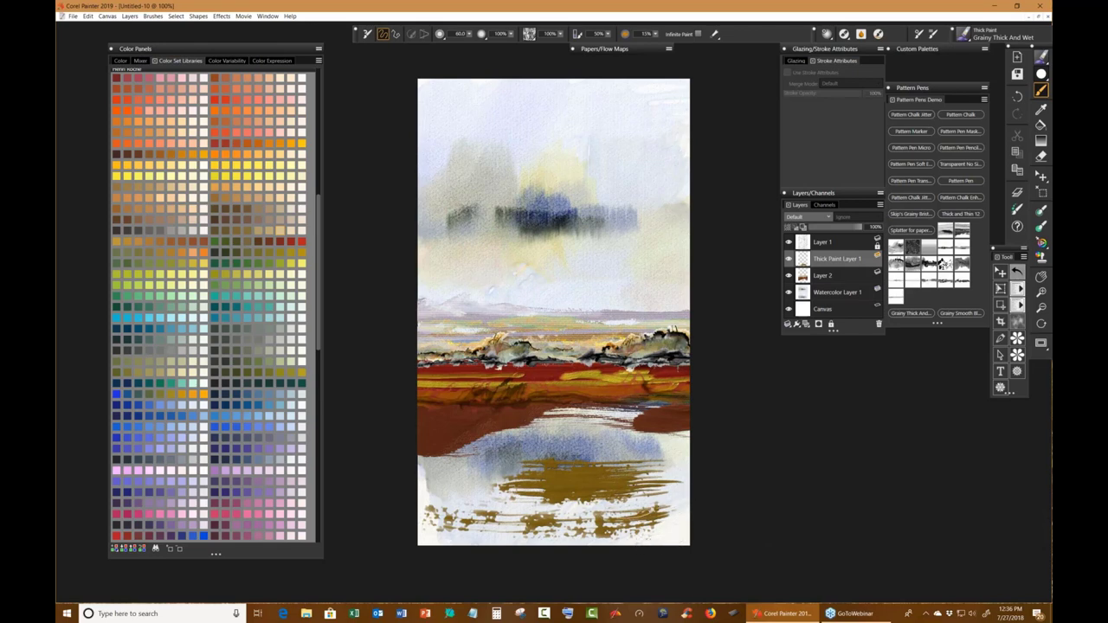
{"action": "key", "text": "ctrl+z"}
{"action": "key", "text": "ctrl+z"}
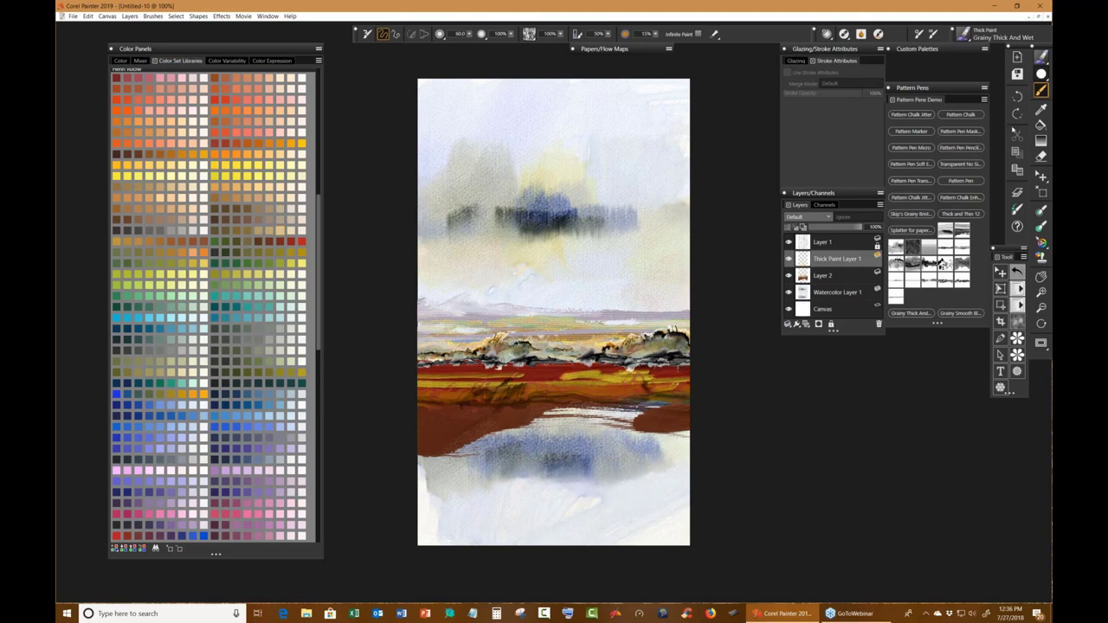
Sample the reddish brown of the field, darken it, and return to the Grainy Thick And Wet brush.
{"action": "left_click", "coordinate": [1041, 109]}
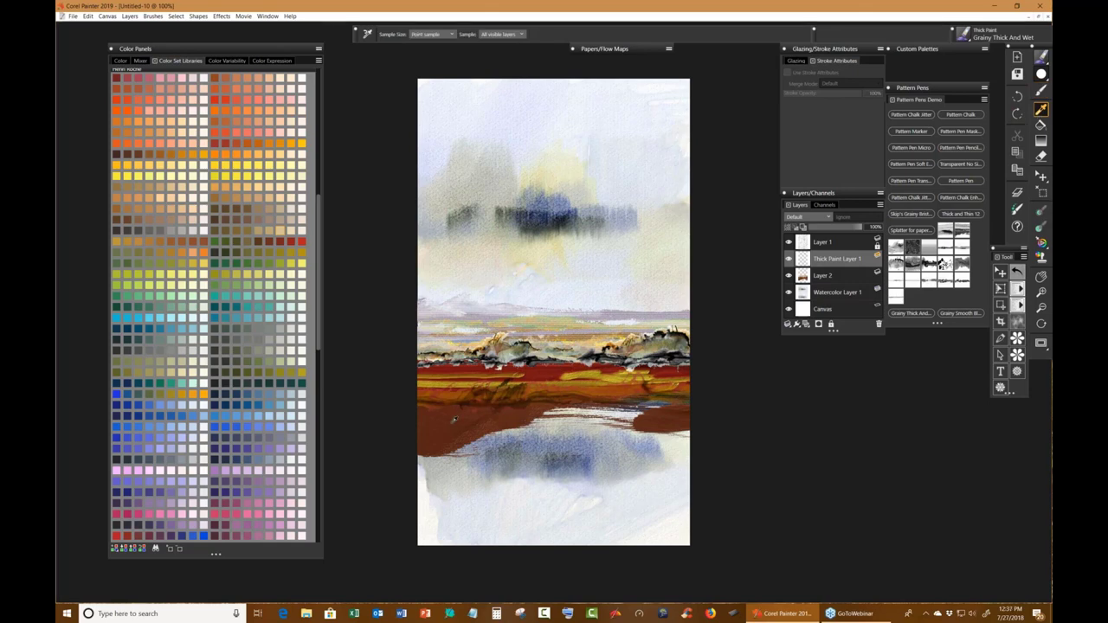
{"action": "key", "text": "grave"}
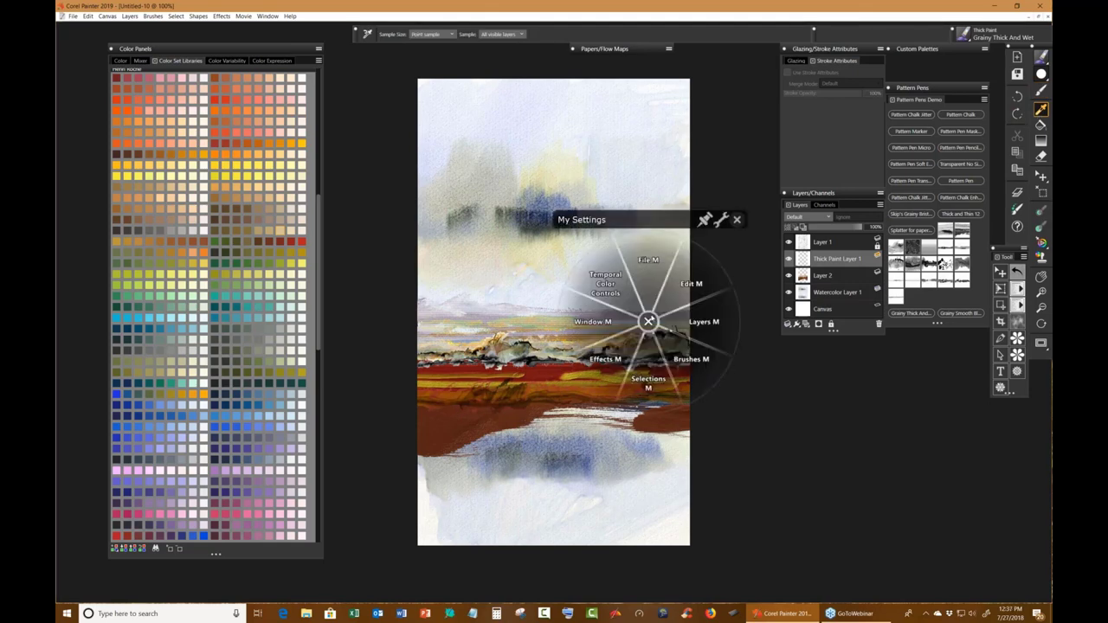
{"action": "left_click", "coordinate": [636, 303]}
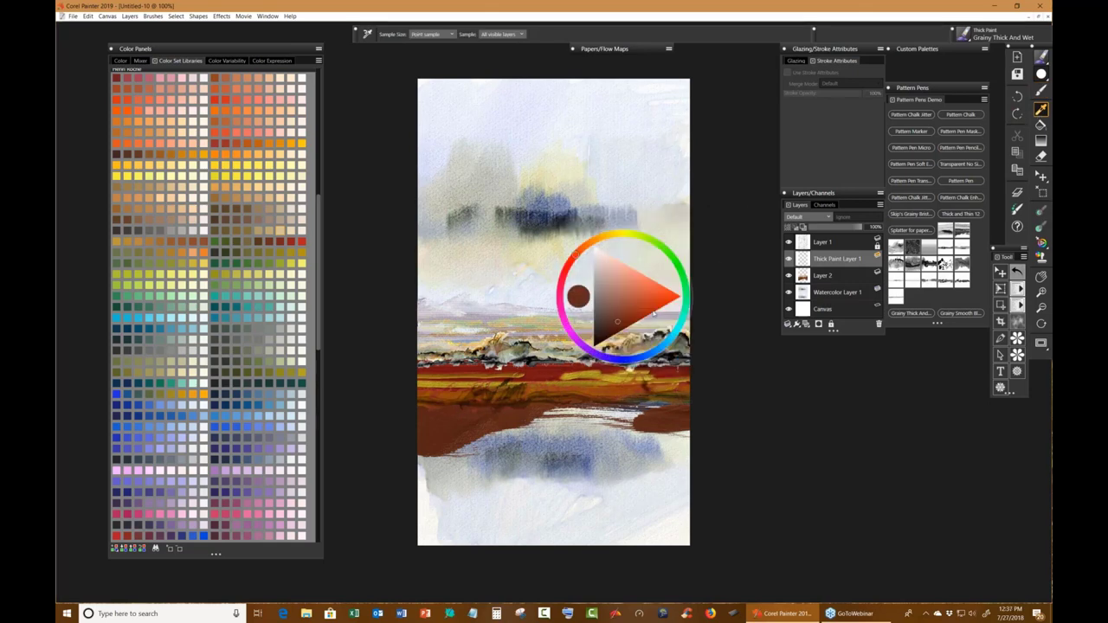
{"action": "left_click", "coordinate": [606, 329]}
{"action": "left_click", "coordinate": [798, 410]}
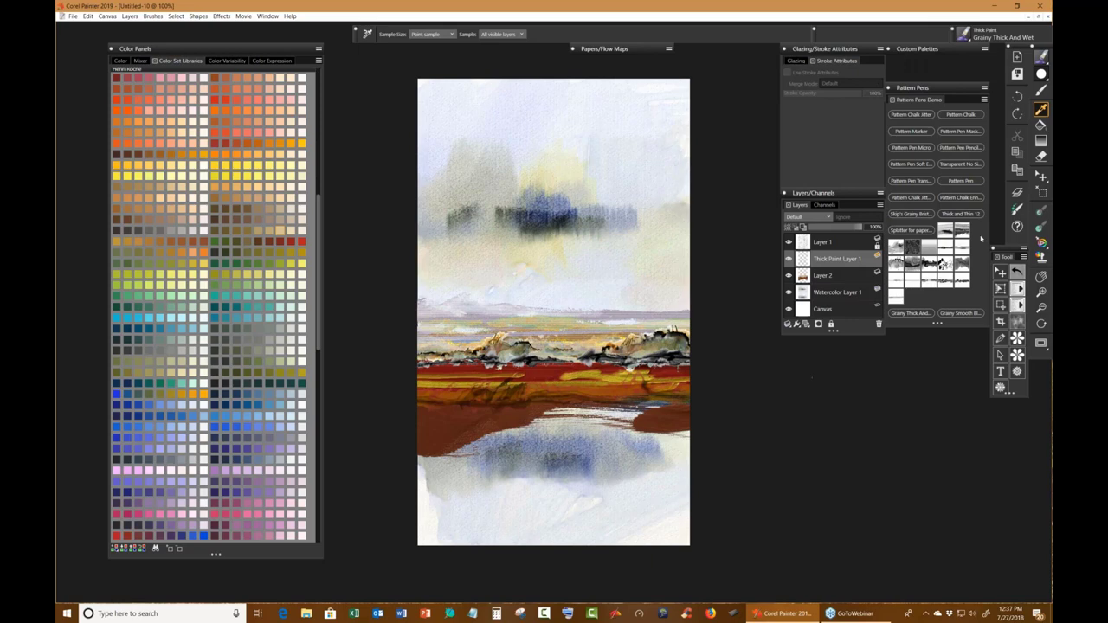
{"action": "left_click", "coordinate": [1042, 90]}
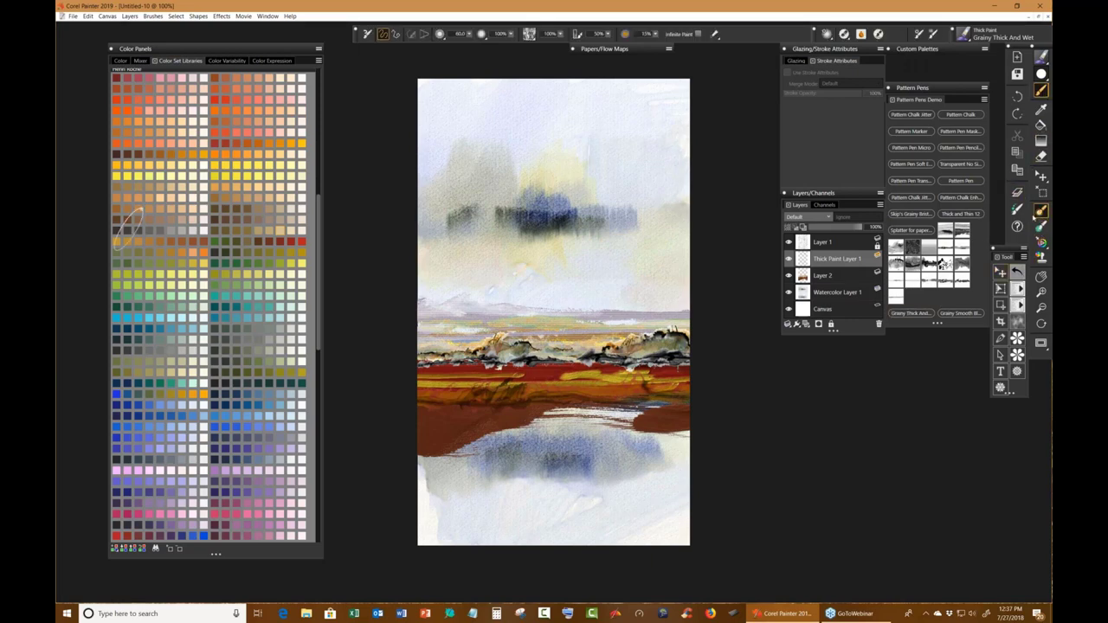
Set the brush size to 21 and try a dark brown stroke along the lower edge of the field.
{"action": "key", "text": "bracketleft"}
{"action": "key", "text": "bracketleft"}
{"action": "key", "text": "bracketleft"}
{"action": "key", "text": "bracketright"}
{"action": "key", "text": "bracketright"}
{"action": "key", "text": "bracketright"}
{"action": "left_click_drag", "start_coordinate": [520, 408], "coordinate": [650, 397]}
Erase brown paint on Layer 2 to extend the water channel between the field and the right bank.
{"action": "left_click", "coordinate": [841, 275]}
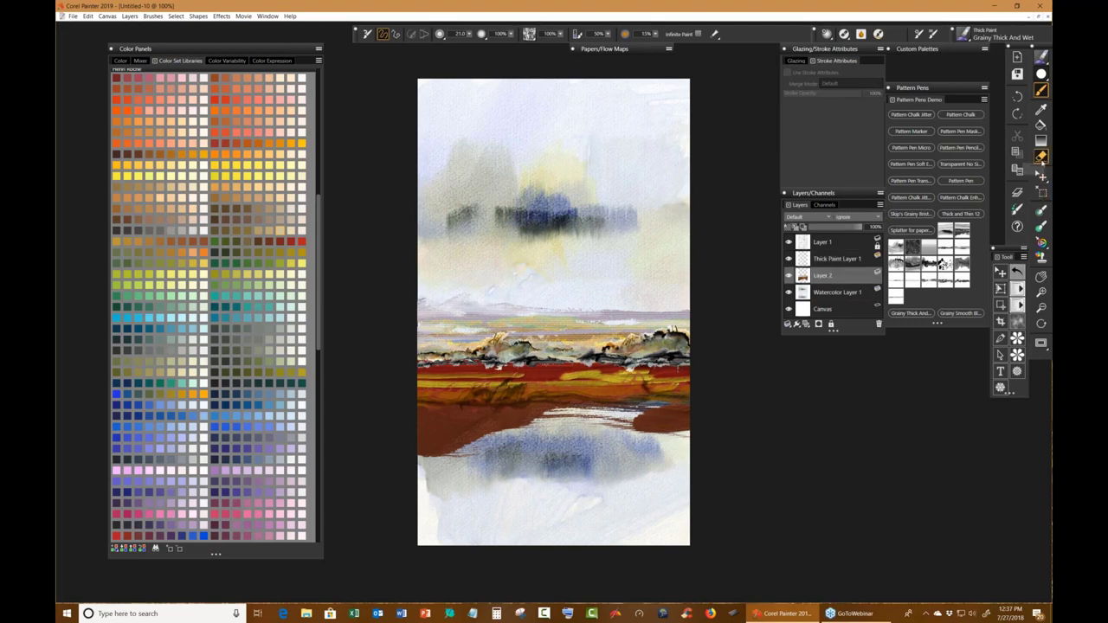
{"action": "left_click", "coordinate": [1042, 155]}
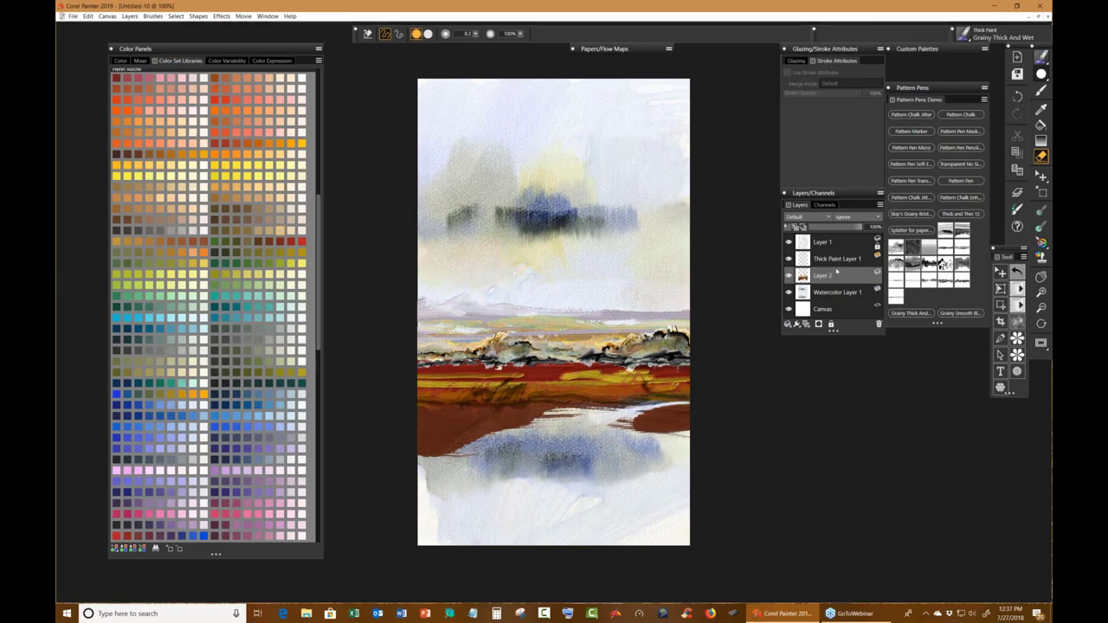
Paint dark brown strokes along the field's lower edge on the Thick Paint layer with the Grainy Thick And Wet brush.
{"action": "left_click", "coordinate": [836, 261]}
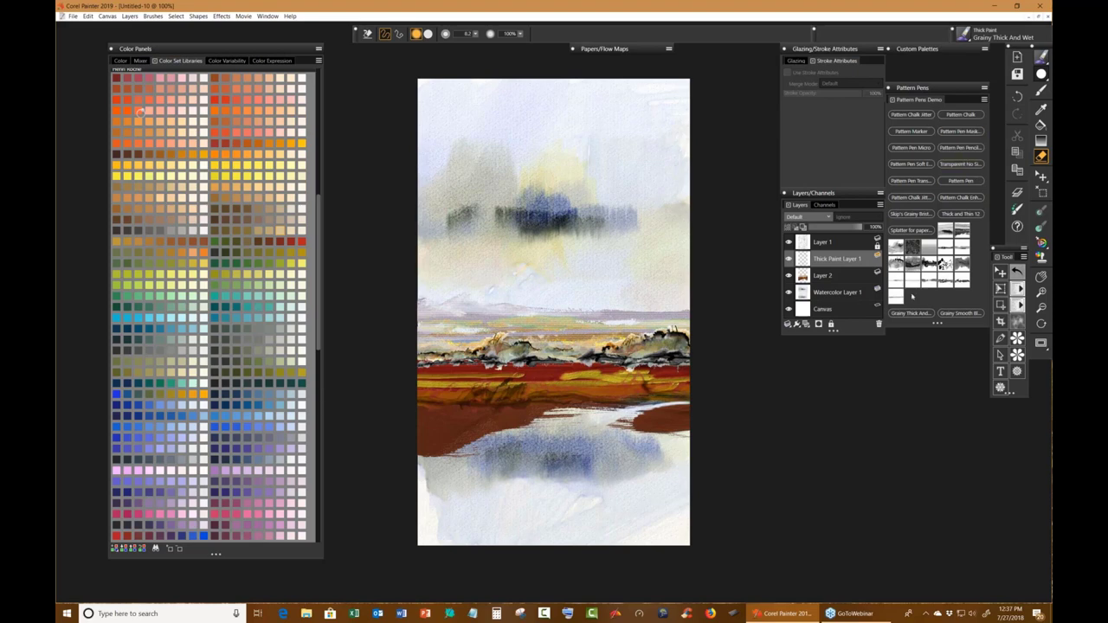
{"action": "left_click", "coordinate": [911, 313]}
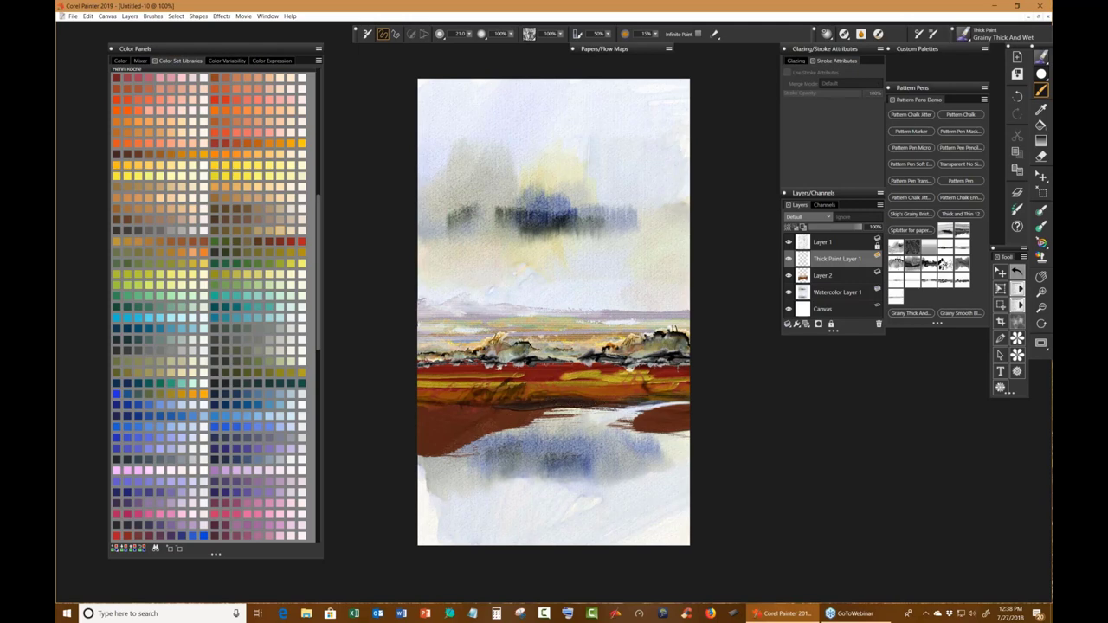
Set the Thick Paint shadow strength to 1% in the canvas surface lighting.
{"action": "left_click", "coordinate": [107, 15]}
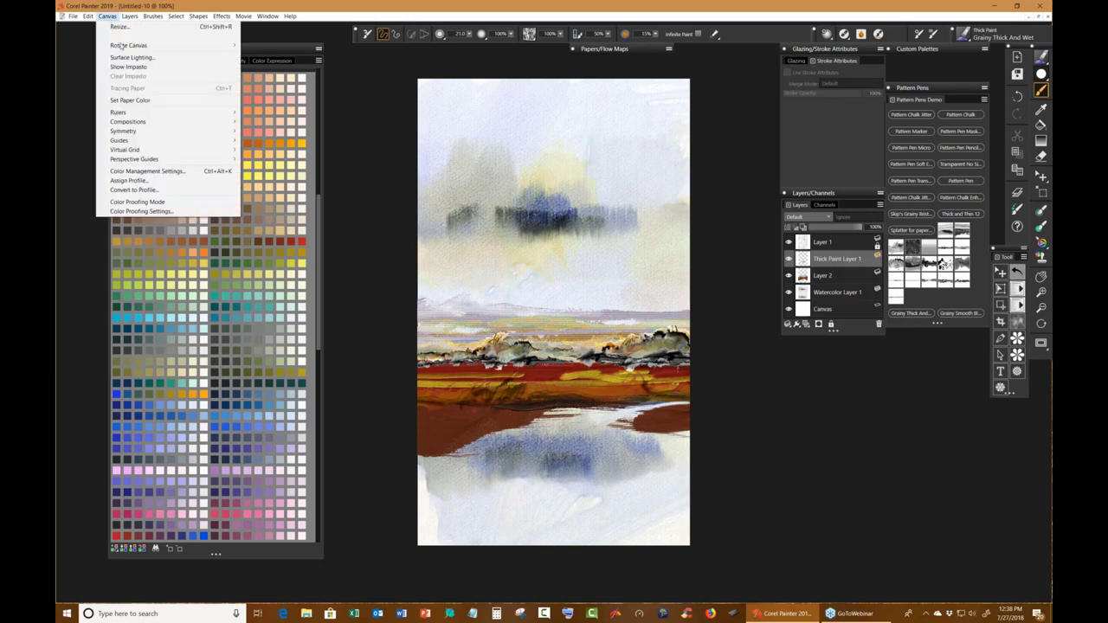
{"action": "left_click", "coordinate": [132, 57]}
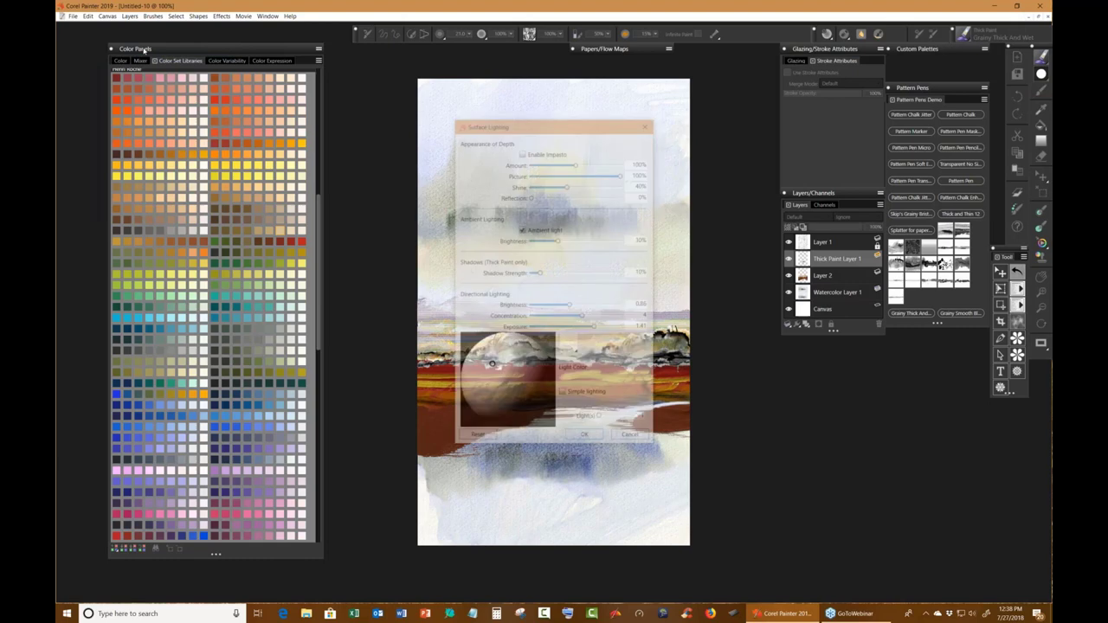
{"action": "left_click", "coordinate": [635, 318]}
{"action": "left_click", "coordinate": [641, 272]}
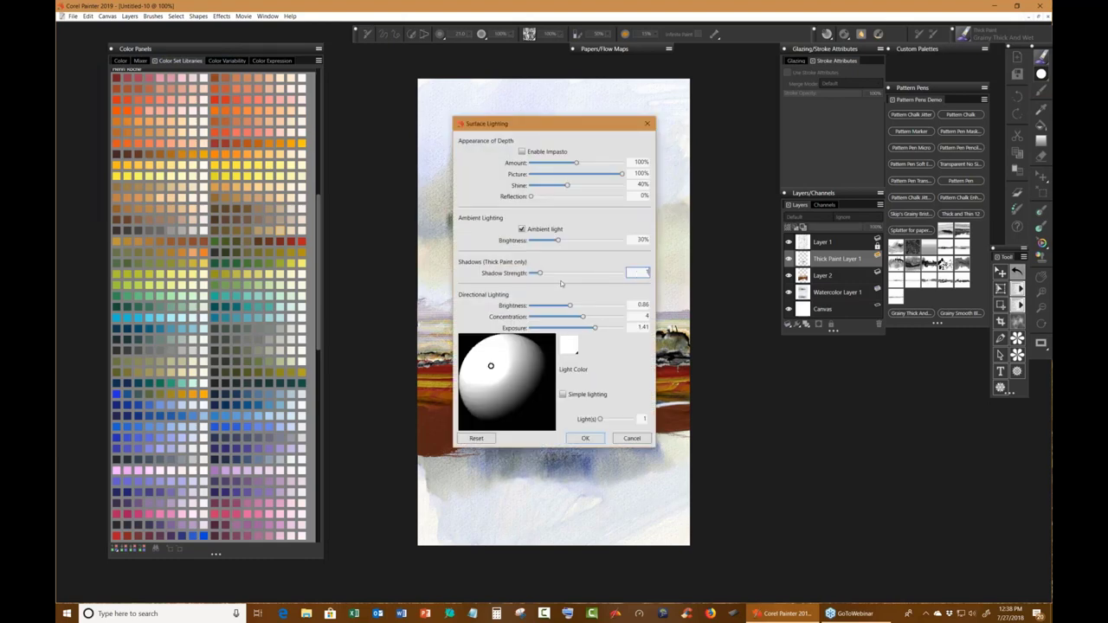
{"action": "key", "text": "Return"}
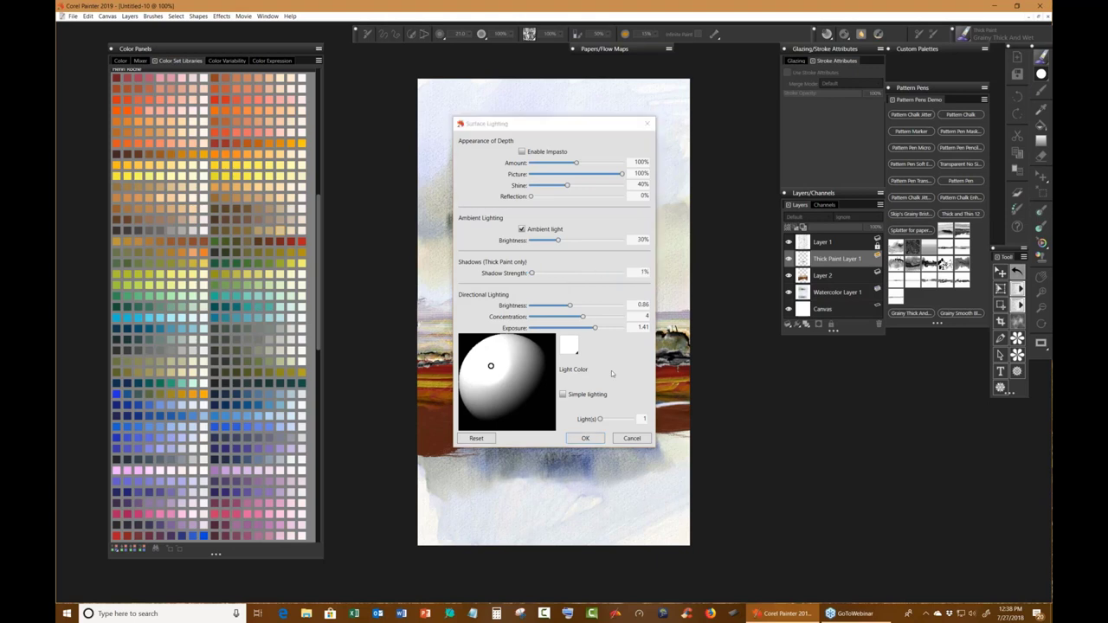
{"action": "left_click", "coordinate": [585, 438]}
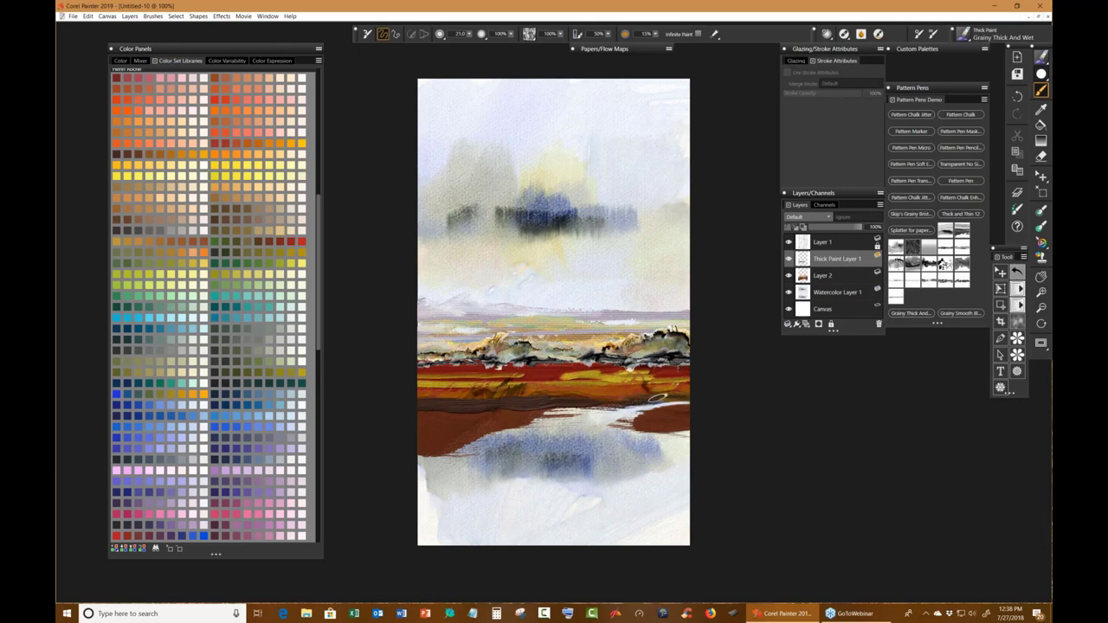
Paint thick dark brown strokes over the right bank, extending it down into the water at the canvas edge.
{"action": "left_click_drag", "start_coordinate": [674, 416], "coordinate": [624, 422]}
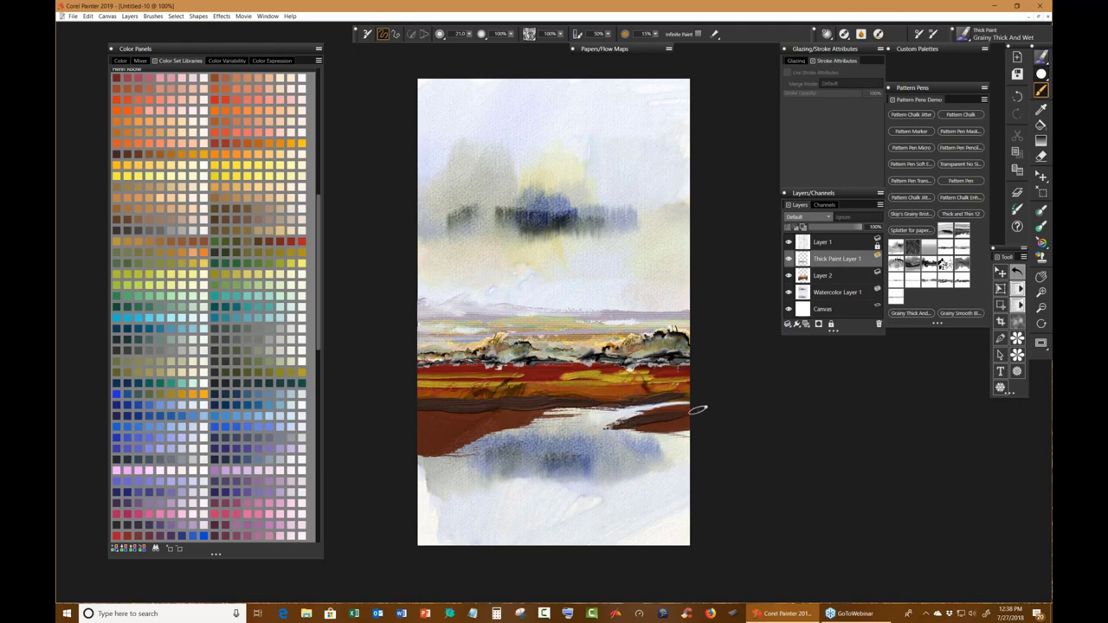
{"action": "mouse_move", "coordinate": [698, 408]}
{"action": "left_mouse_down"}
{"action": "mouse_move", "coordinate": [614, 423]}
{"action": "mouse_move", "coordinate": [703, 430]}
{"action": "mouse_move", "coordinate": [645, 439]}
{"action": "mouse_move", "coordinate": [716, 436]}
{"action": "mouse_move", "coordinate": [645, 433]}
{"action": "mouse_move", "coordinate": [700, 452]}
{"action": "mouse_move", "coordinate": [655, 442]}
{"action": "mouse_move", "coordinate": [701, 469]}
{"action": "mouse_move", "coordinate": [697, 411]}
{"action": "left_mouse_up"}
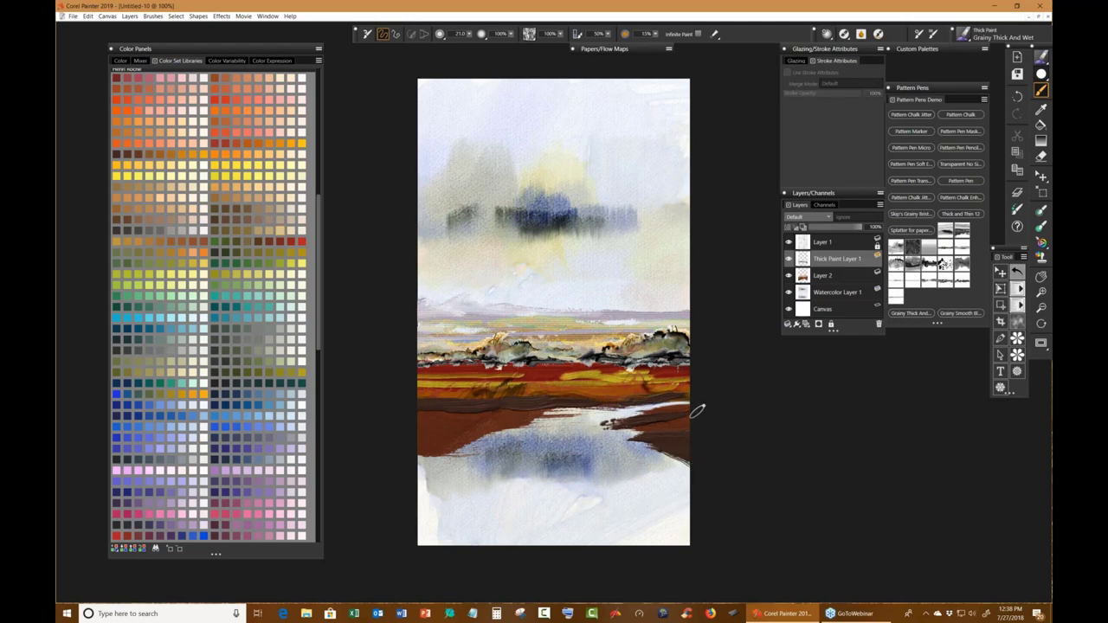
Paint textured dark brown thick-paint strokes over both riverbanks, extending the left bank down to the canvas edge.
{"action": "mouse_move", "coordinate": [482, 420]}
{"action": "left_mouse_down"}
{"action": "mouse_move", "coordinate": [547, 417]}
{"action": "mouse_move", "coordinate": [457, 434]}
{"action": "mouse_move", "coordinate": [498, 414]}
{"action": "left_mouse_up"}
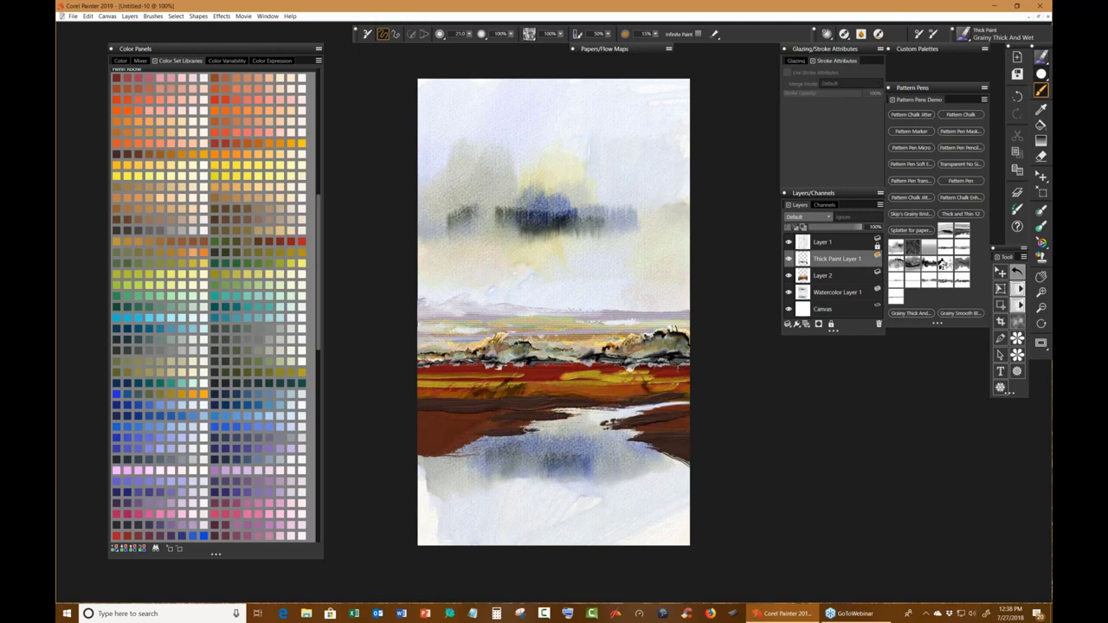
{"action": "mouse_move", "coordinate": [504, 426]}
{"action": "left_mouse_down"}
{"action": "mouse_move", "coordinate": [421, 435]}
{"action": "mouse_move", "coordinate": [458, 436]}
{"action": "left_mouse_up"}
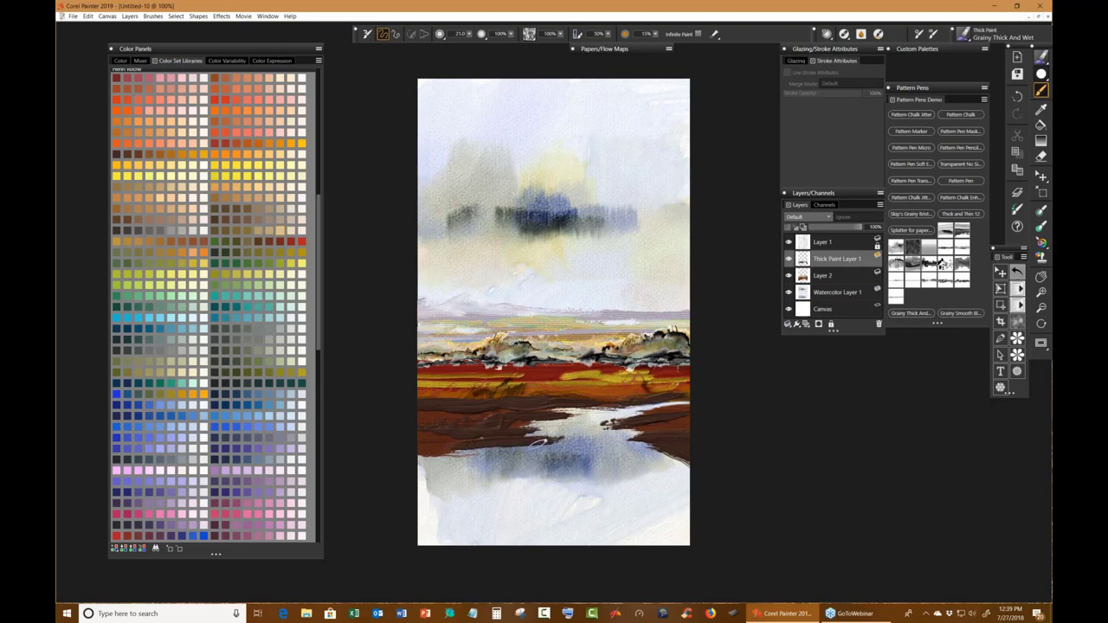
{"action": "mouse_move", "coordinate": [511, 451]}
{"action": "left_mouse_down"}
{"action": "mouse_move", "coordinate": [477, 466]}
{"action": "mouse_move", "coordinate": [504, 470]}
{"action": "mouse_move", "coordinate": [395, 527]}
{"action": "left_mouse_up"}
{"action": "mouse_move", "coordinate": [408, 459]}
{"action": "left_mouse_down"}
{"action": "mouse_move", "coordinate": [487, 447]}
{"action": "mouse_move", "coordinate": [411, 463]}
{"action": "mouse_move", "coordinate": [457, 481]}
{"action": "mouse_move", "coordinate": [394, 479]}
{"action": "mouse_move", "coordinate": [490, 472]}
{"action": "mouse_move", "coordinate": [401, 465]}
{"action": "mouse_move", "coordinate": [475, 470]}
{"action": "mouse_move", "coordinate": [470, 483]}
{"action": "mouse_move", "coordinate": [401, 505]}
{"action": "mouse_move", "coordinate": [424, 507]}
{"action": "mouse_move", "coordinate": [490, 460]}
{"action": "left_mouse_up"}
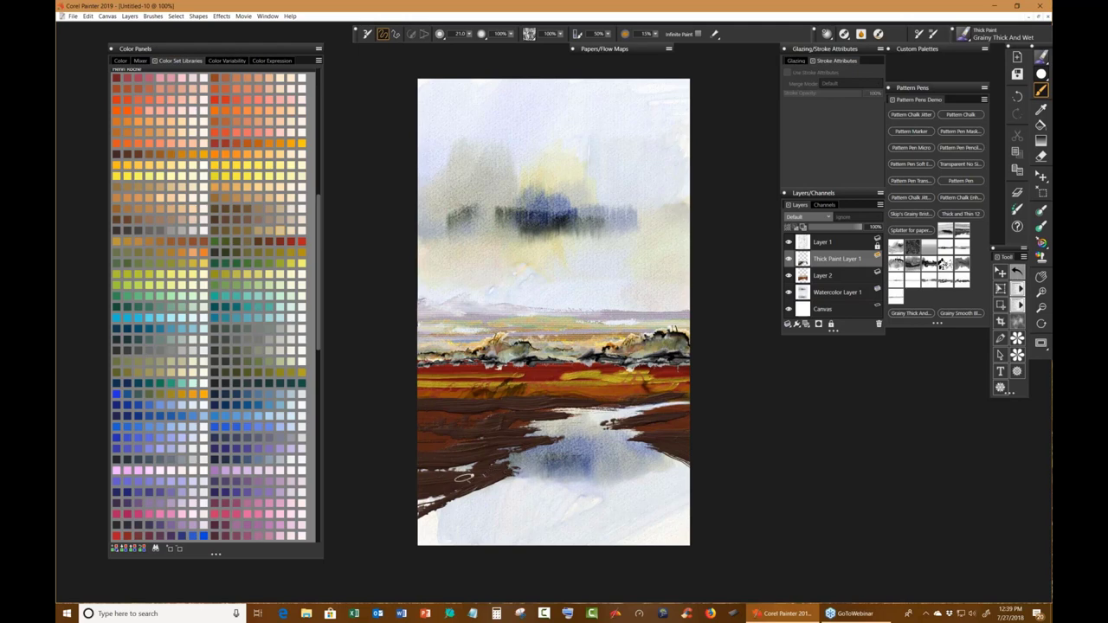
{"action": "key", "text": "grave"}
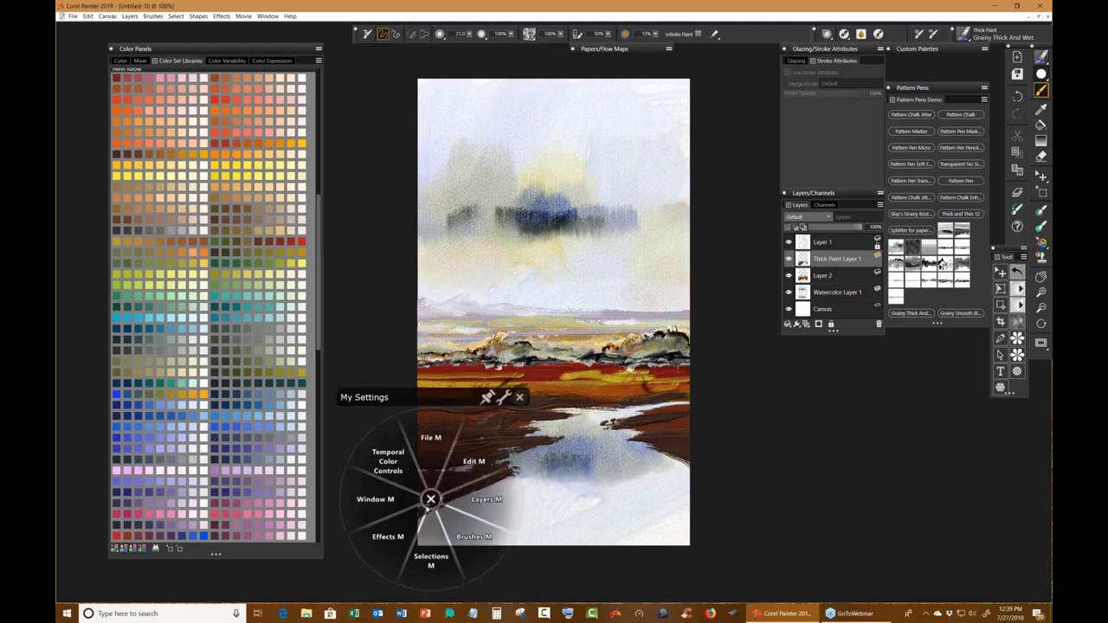
{"action": "left_click", "coordinate": [390, 533]}
{"action": "left_click", "coordinate": [431, 500]}
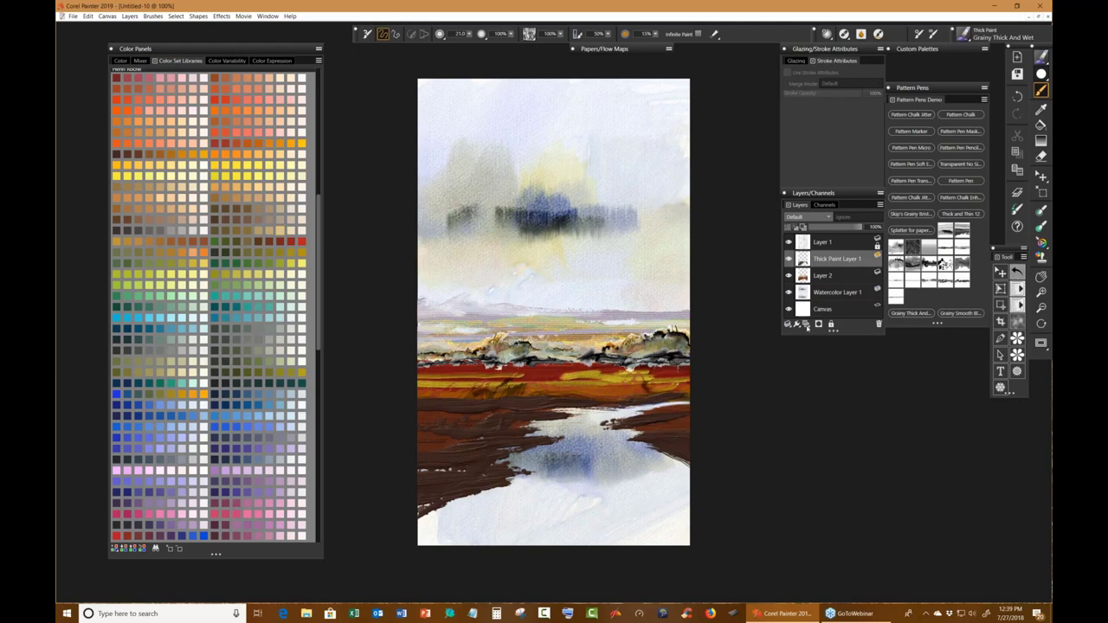
Add a new Thick Paint layer and paint dark blue strokes across the brown riverbanks.
{"action": "left_click", "coordinate": [807, 328]}
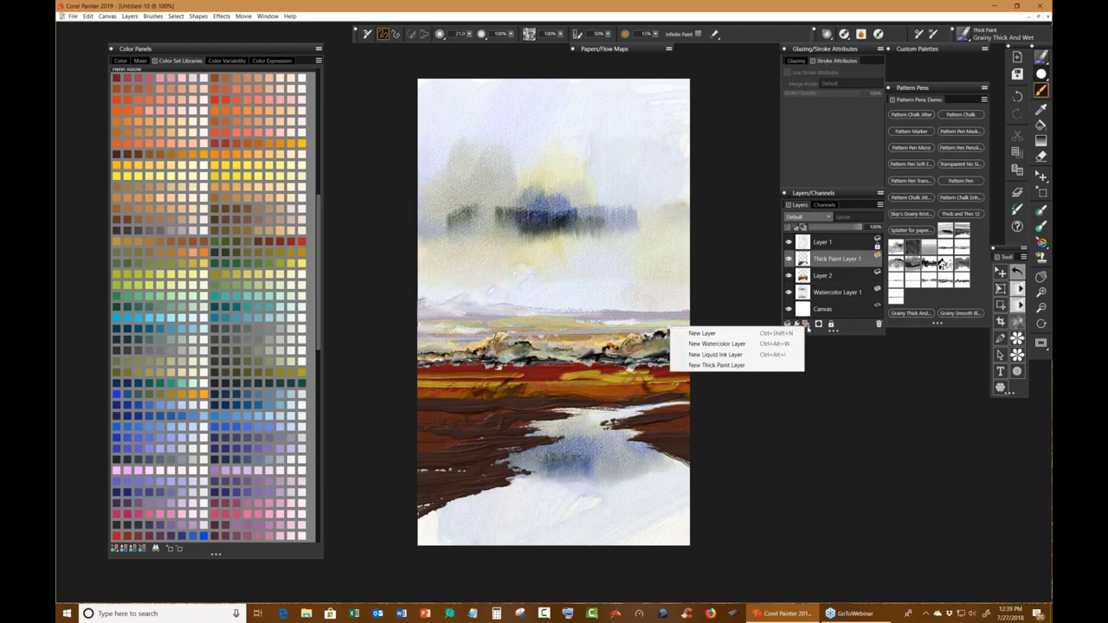
{"action": "left_click", "coordinate": [782, 365]}
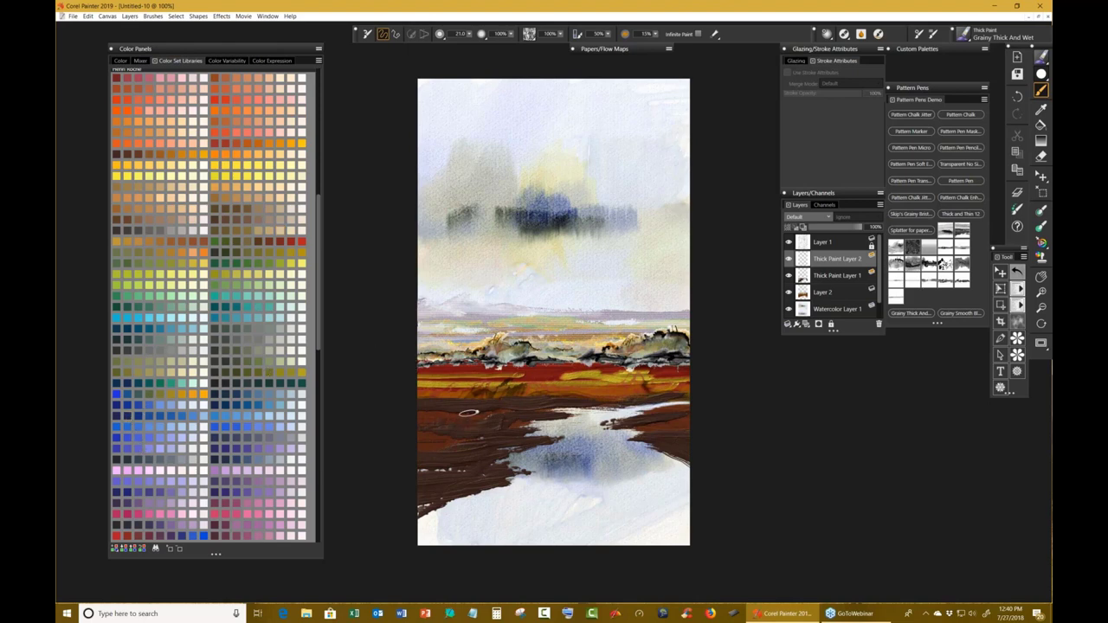
{"action": "left_click_drag", "start_coordinate": [479, 412], "coordinate": [527, 410]}
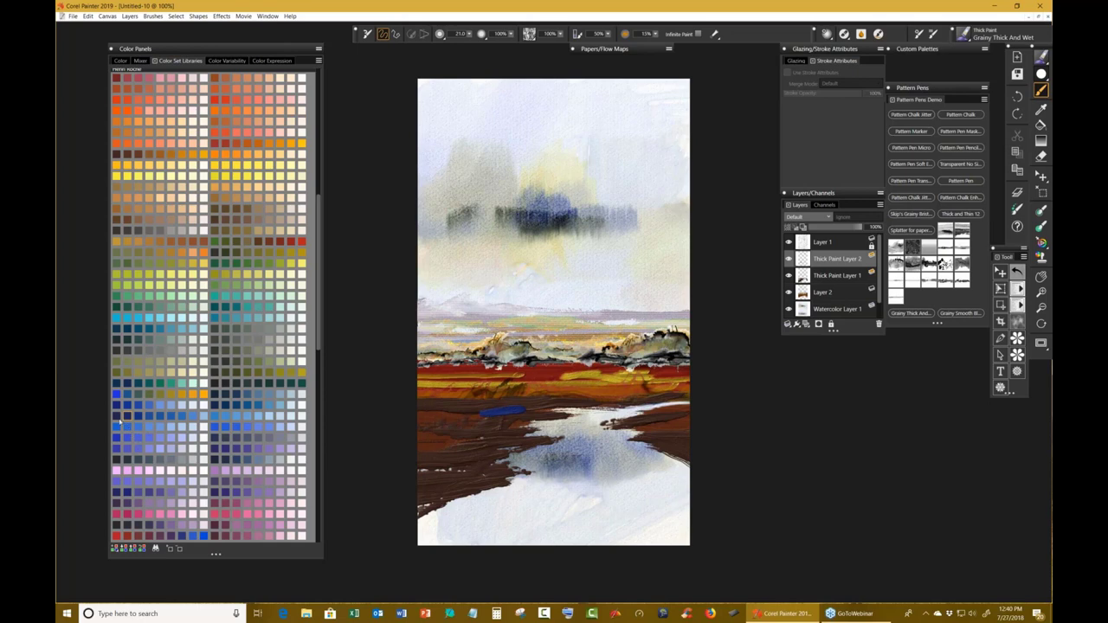
{"action": "key", "text": "ctrl+z"}
{"action": "mouse_move", "coordinate": [486, 408]}
{"action": "left_mouse_down"}
{"action": "mouse_move", "coordinate": [544, 406]}
{"action": "mouse_move", "coordinate": [424, 408]}
{"action": "mouse_move", "coordinate": [442, 405]}
{"action": "left_mouse_up"}
{"action": "mouse_move", "coordinate": [660, 440]}
{"action": "left_mouse_down"}
{"action": "mouse_move", "coordinate": [610, 429]}
{"action": "mouse_move", "coordinate": [703, 426]}
{"action": "left_mouse_up"}
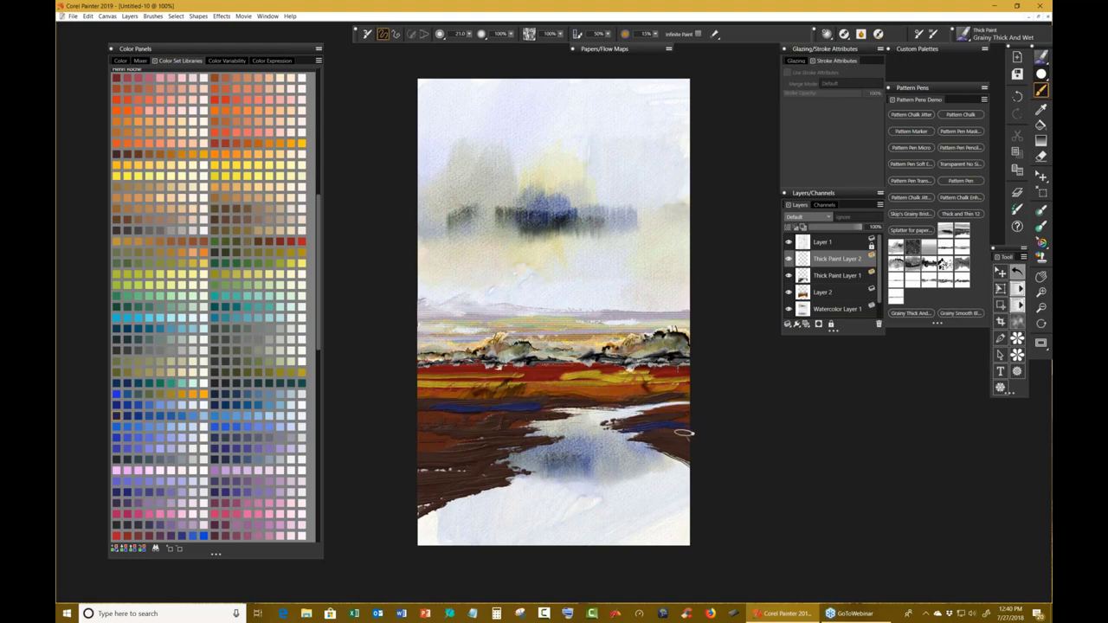
{"action": "mouse_move", "coordinate": [506, 439]}
{"action": "left_mouse_down"}
{"action": "mouse_move", "coordinate": [516, 441]}
{"action": "mouse_move", "coordinate": [460, 440]}
{"action": "mouse_move", "coordinate": [485, 440]}
{"action": "mouse_move", "coordinate": [489, 427]}
{"action": "left_mouse_up"}
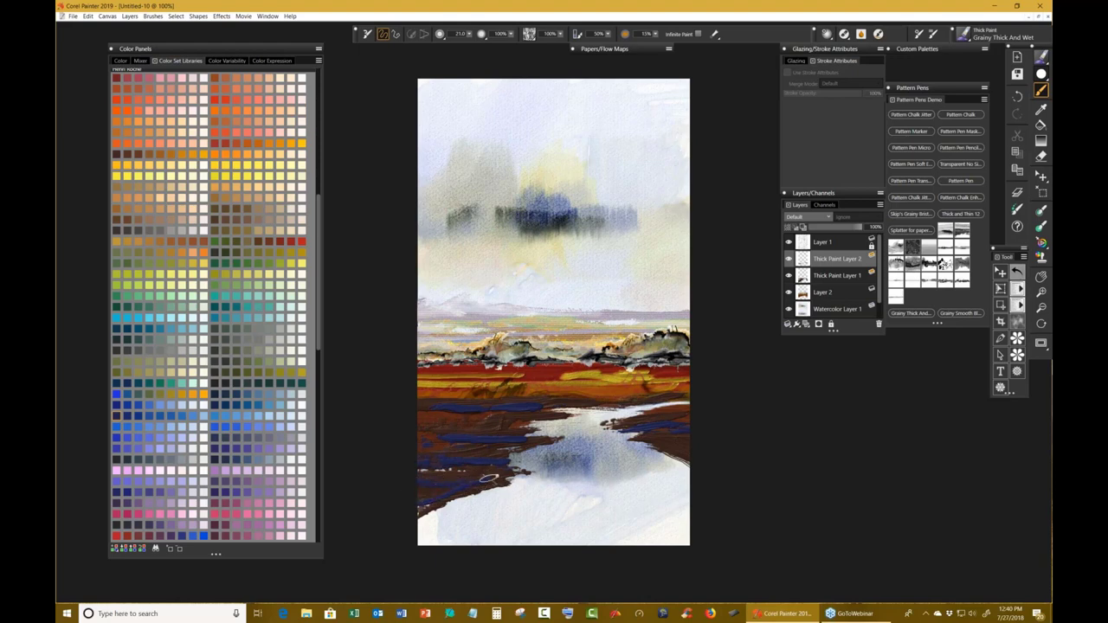
{"action": "left_click_drag", "start_coordinate": [437, 504], "coordinate": [498, 496]}
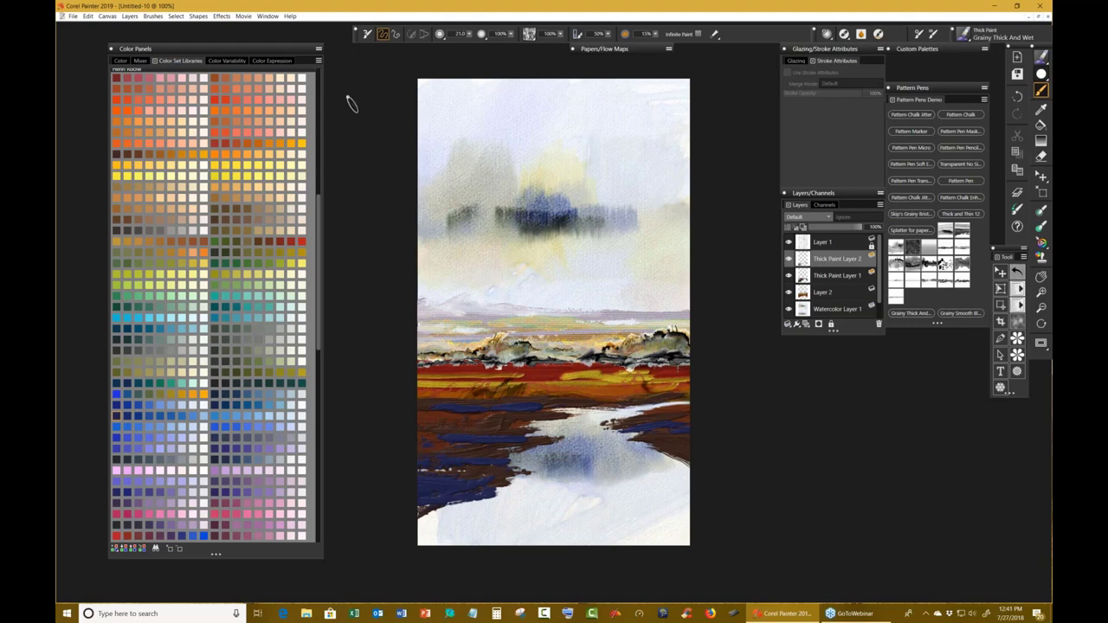
Enlarge the brush, spread more dark blue over both riverbanks and smooth the paint with the Grainy Smooth Blender.
{"action": "key", "text": "bracketright"}
{"action": "key", "text": "bracketright"}
{"action": "key", "text": "bracketright"}
{"action": "key", "text": "bracketright"}
{"action": "mouse_move", "coordinate": [600, 468]}
{"action": "left_mouse_down"}
{"action": "mouse_move", "coordinate": [602, 507]}
{"action": "mouse_move", "coordinate": [610, 472]}
{"action": "mouse_move", "coordinate": [616, 515]}
{"action": "mouse_move", "coordinate": [582, 457]}
{"action": "mouse_move", "coordinate": [632, 436]}
{"action": "mouse_move", "coordinate": [571, 451]}
{"action": "mouse_move", "coordinate": [610, 511]}
{"action": "mouse_move", "coordinate": [616, 485]}
{"action": "mouse_move", "coordinate": [610, 502]}
{"action": "mouse_move", "coordinate": [598, 498]}
{"action": "mouse_move", "coordinate": [606, 485]}
{"action": "mouse_move", "coordinate": [590, 457]}
{"action": "left_mouse_up"}
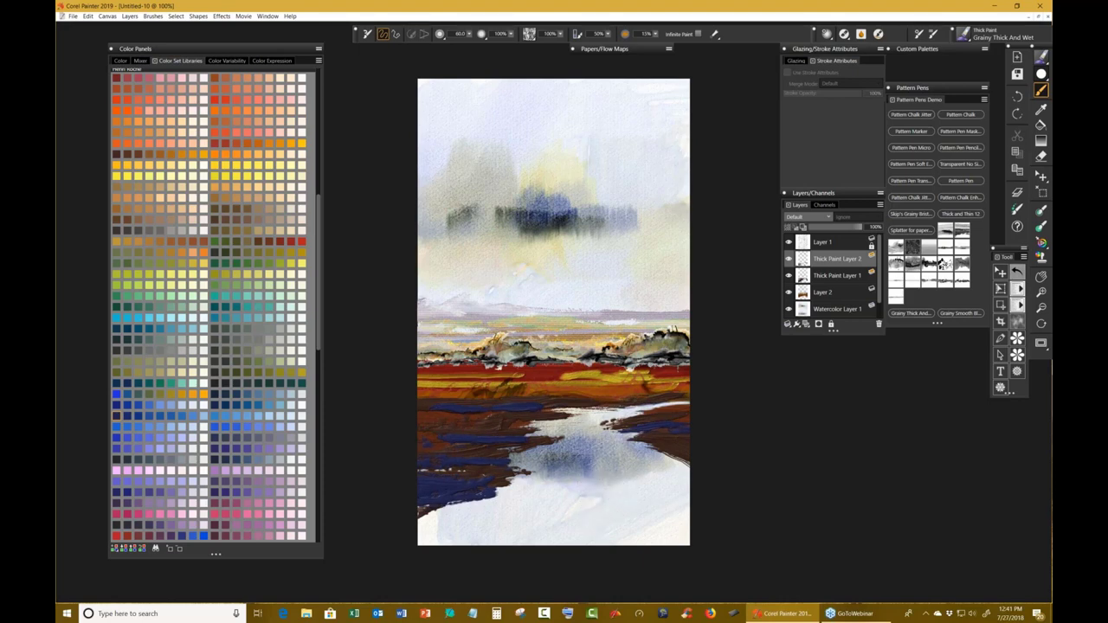
{"action": "left_click_drag", "start_coordinate": [625, 416], "coordinate": [606, 424]}
{"action": "left_click_drag", "start_coordinate": [416, 422], "coordinate": [554, 412]}
{"action": "mouse_move", "coordinate": [699, 411]}
{"action": "left_mouse_down"}
{"action": "mouse_move", "coordinate": [692, 438]}
{"action": "mouse_move", "coordinate": [667, 433]}
{"action": "mouse_move", "coordinate": [693, 441]}
{"action": "left_mouse_up"}
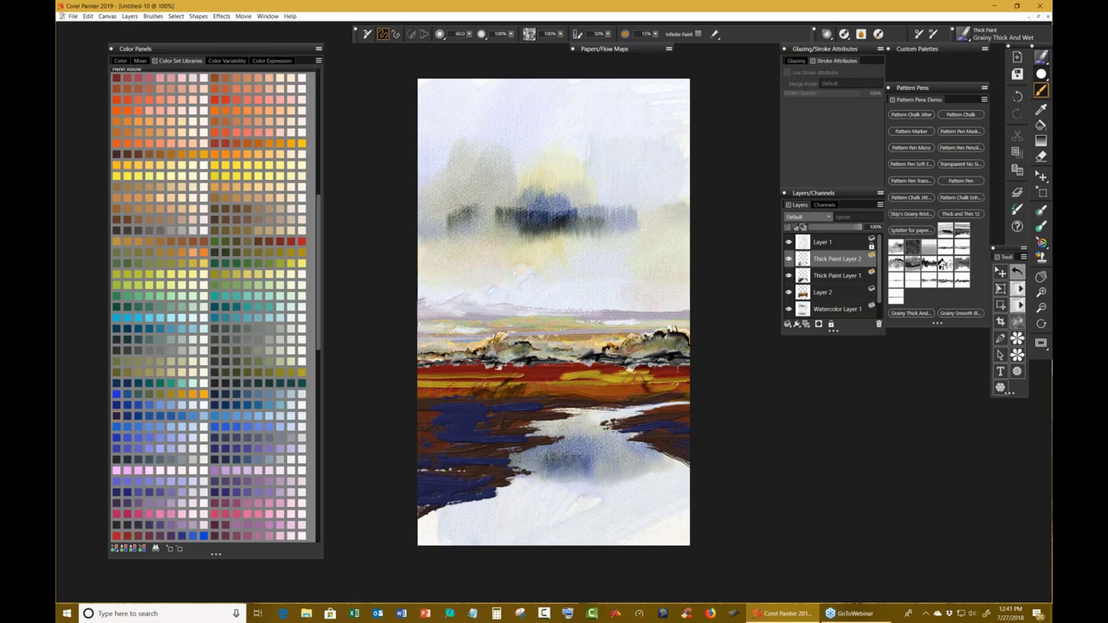
{"action": "left_click", "coordinate": [959, 313]}
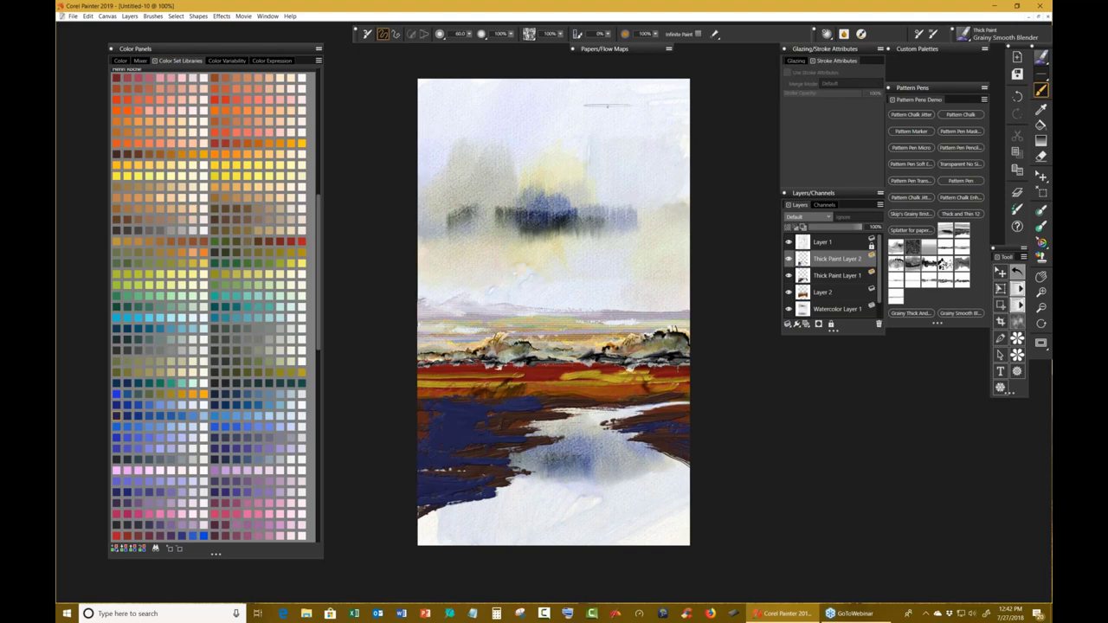
Switch to the Pattern Pen Masked brush, show the pattern library and choose the Damaged Wall pattern.
{"action": "left_click", "coordinate": [962, 131]}
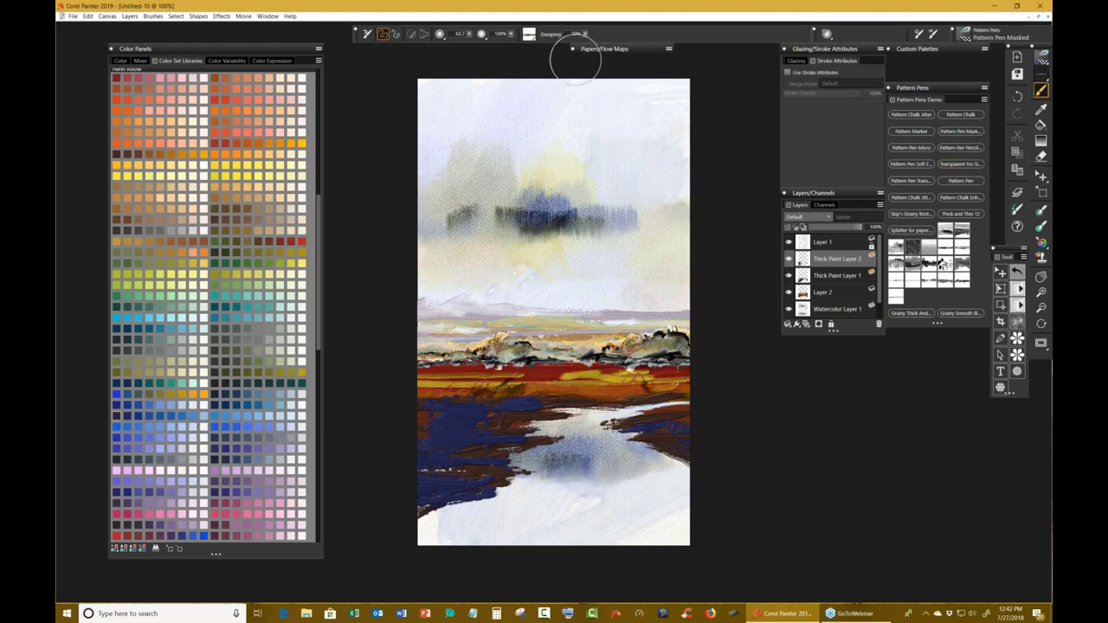
{"action": "left_click", "coordinate": [529, 36]}
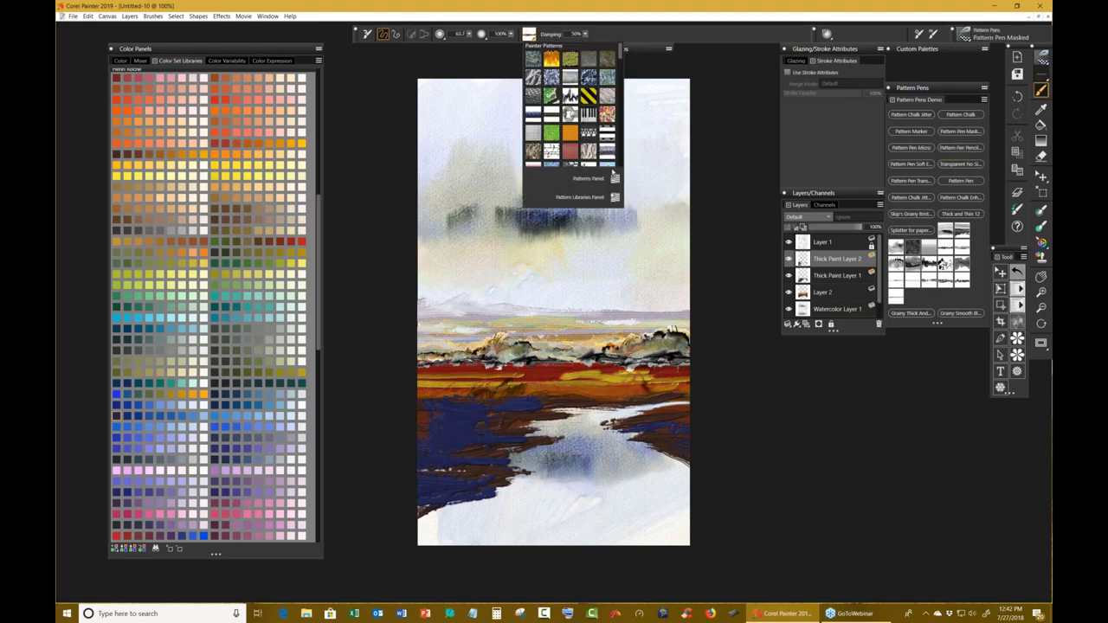
{"action": "left_click", "coordinate": [615, 181]}
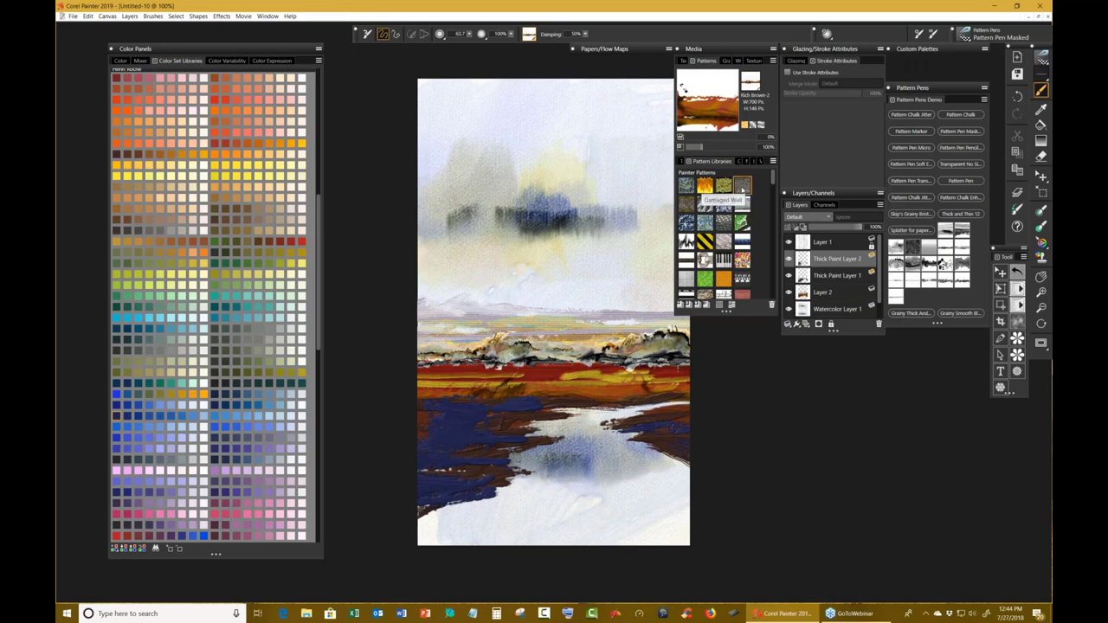
{"action": "left_click", "coordinate": [743, 187]}
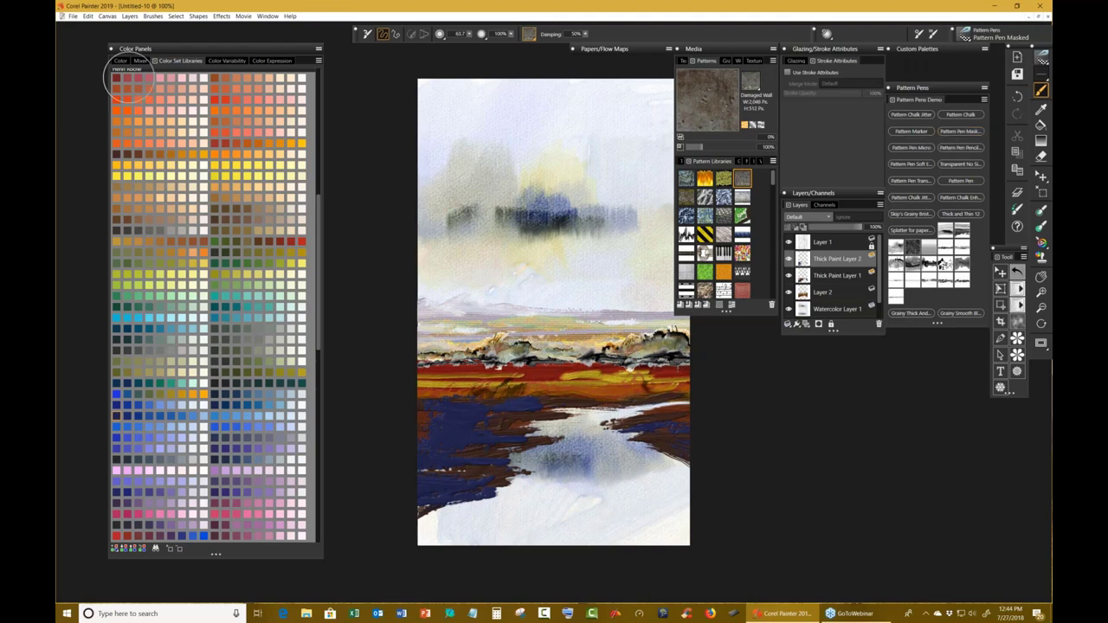
Try painting a tree trunk with branches in the Damaged Wall pattern across the sky, and undo the strokes.
{"action": "mouse_move", "coordinate": [551, 333]}
{"action": "left_mouse_down"}
{"action": "mouse_move", "coordinate": [565, 331]}
{"action": "mouse_move", "coordinate": [561, 215]}
{"action": "mouse_move", "coordinate": [579, 136]}
{"action": "left_mouse_up"}
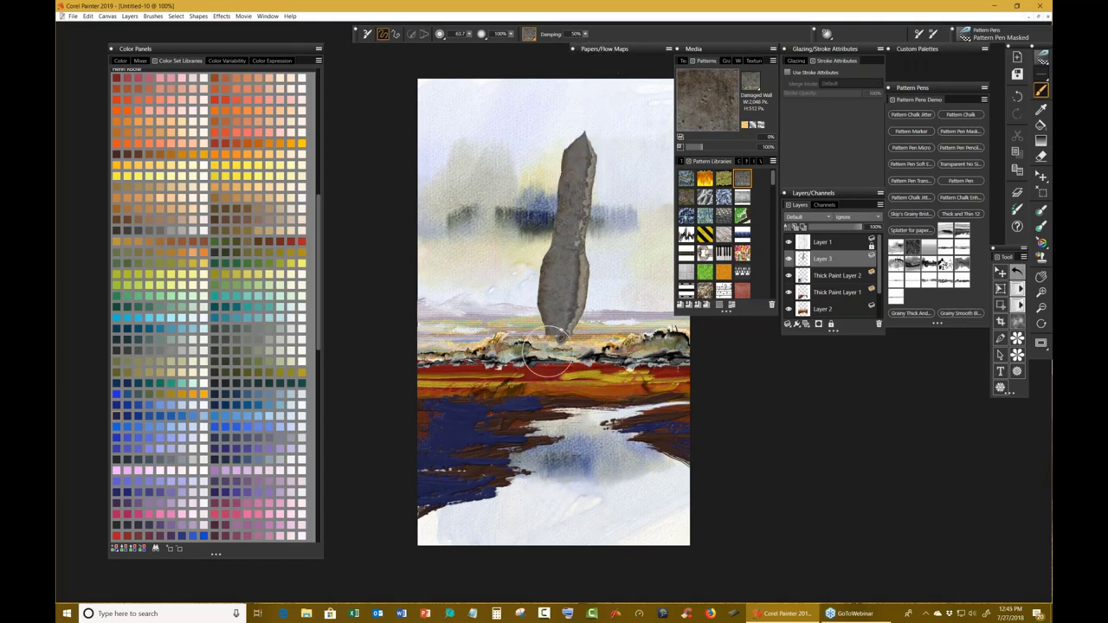
{"action": "key", "text": "ctrl+z"}
{"action": "mouse_move", "coordinate": [522, 345]}
{"action": "left_mouse_down"}
{"action": "mouse_move", "coordinate": [543, 230]}
{"action": "mouse_move", "coordinate": [594, 111]}
{"action": "left_mouse_up"}
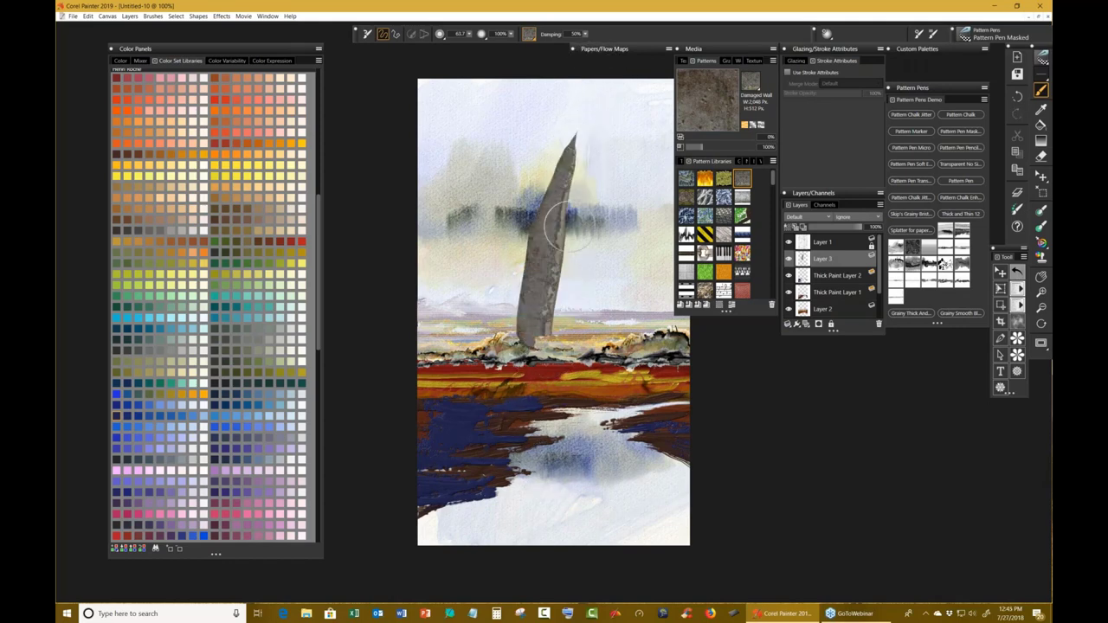
{"action": "left_click_drag", "start_coordinate": [556, 260], "coordinate": [663, 83]}
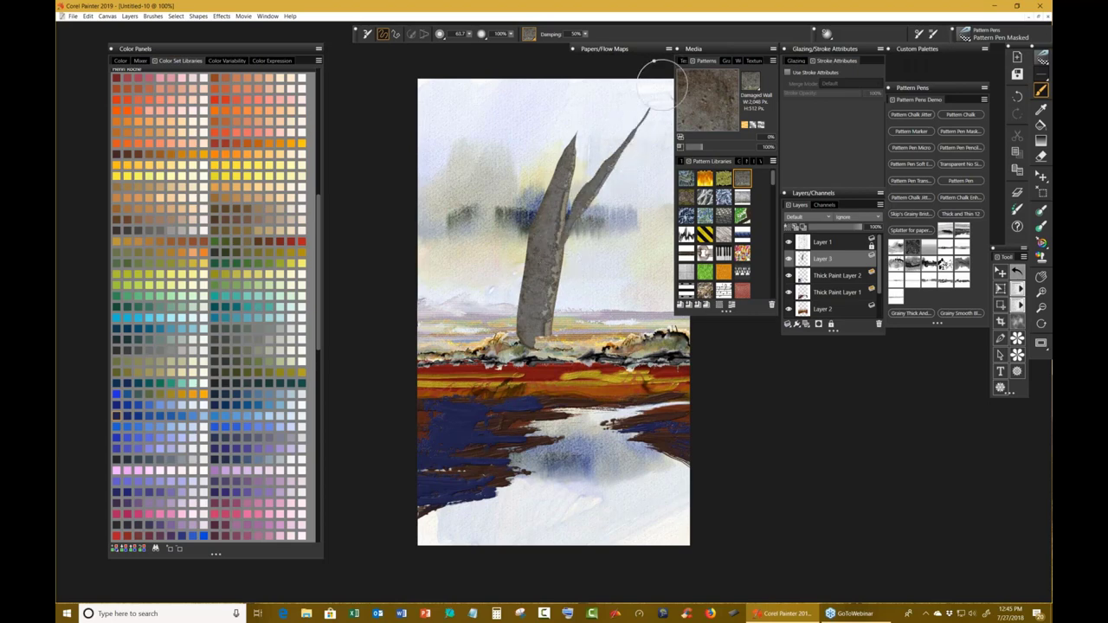
{"action": "left_click_drag", "start_coordinate": [535, 200], "coordinate": [542, 82]}
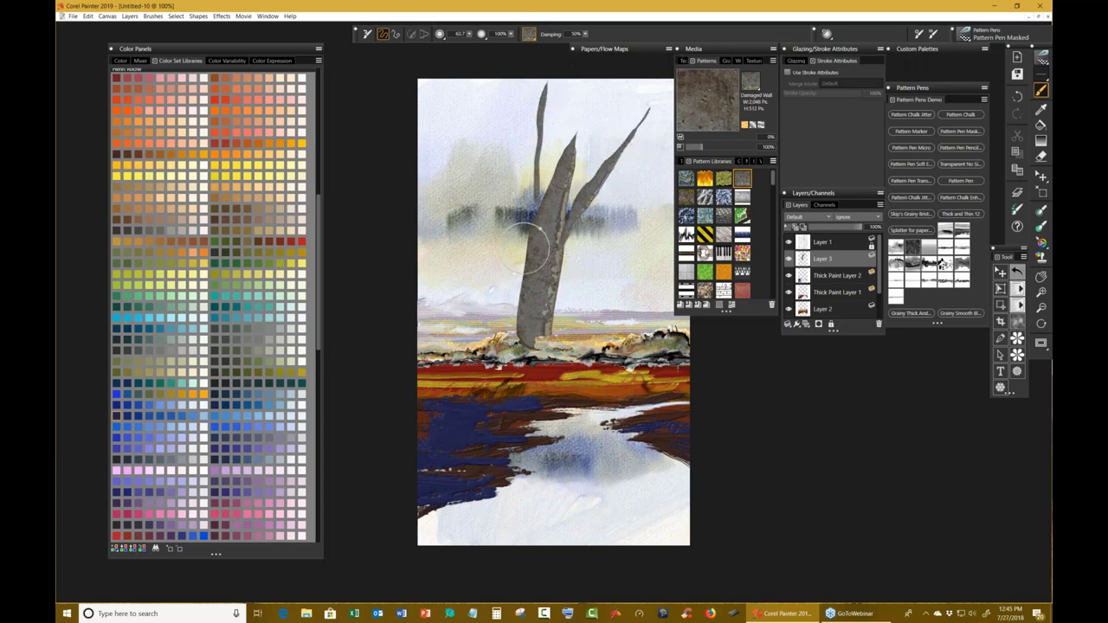
{"action": "key", "text": "ctrl+z"}
{"action": "key", "text": "ctrl+z"}
{"action": "key", "text": "ctrl+z"}
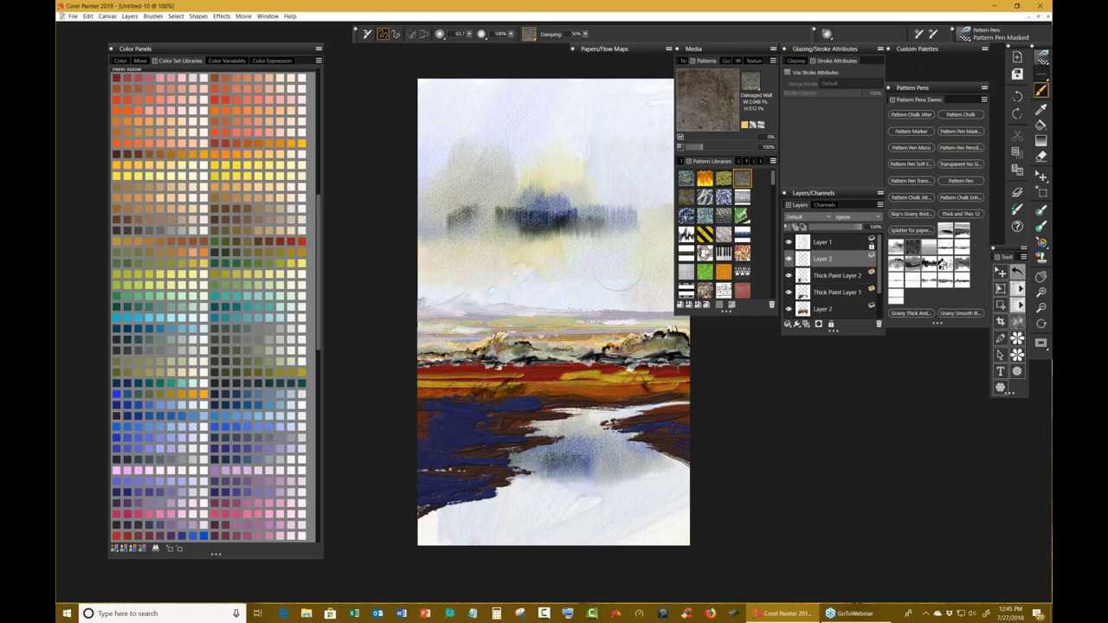
{"action": "left_click_drag", "start_coordinate": [580, 515], "coordinate": [623, 144]}
{"action": "key", "text": "ctrl+z"}
Choose the Moss pattern and test it with one vertical and one diagonal stroke across the sky, undoing both.
{"action": "left_click", "coordinate": [724, 179]}
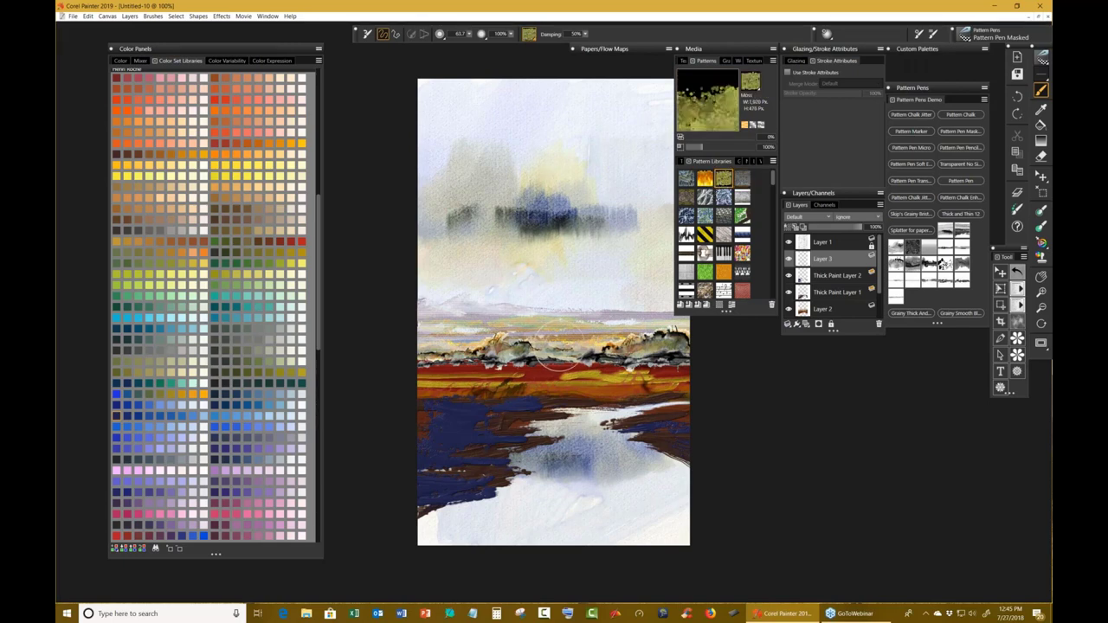
{"action": "left_click_drag", "start_coordinate": [560, 345], "coordinate": [563, 124]}
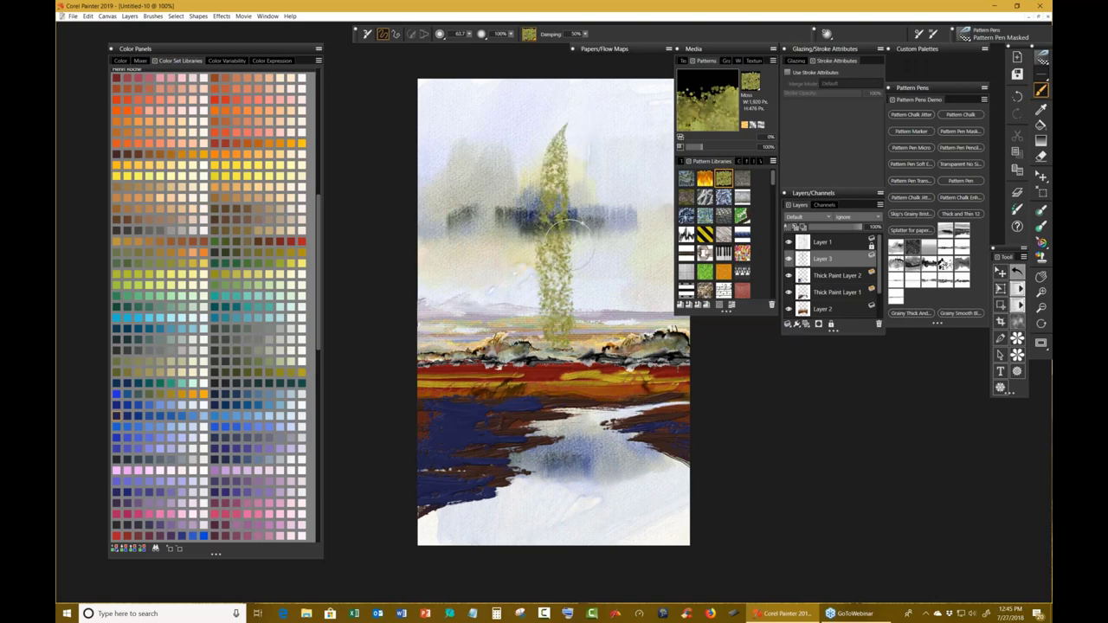
{"action": "key", "text": "ctrl+z"}
{"action": "mouse_move", "coordinate": [624, 167]}
{"action": "left_mouse_down"}
{"action": "mouse_move", "coordinate": [554, 195]}
{"action": "mouse_move", "coordinate": [516, 227]}
{"action": "mouse_move", "coordinate": [459, 314]}
{"action": "left_mouse_up"}
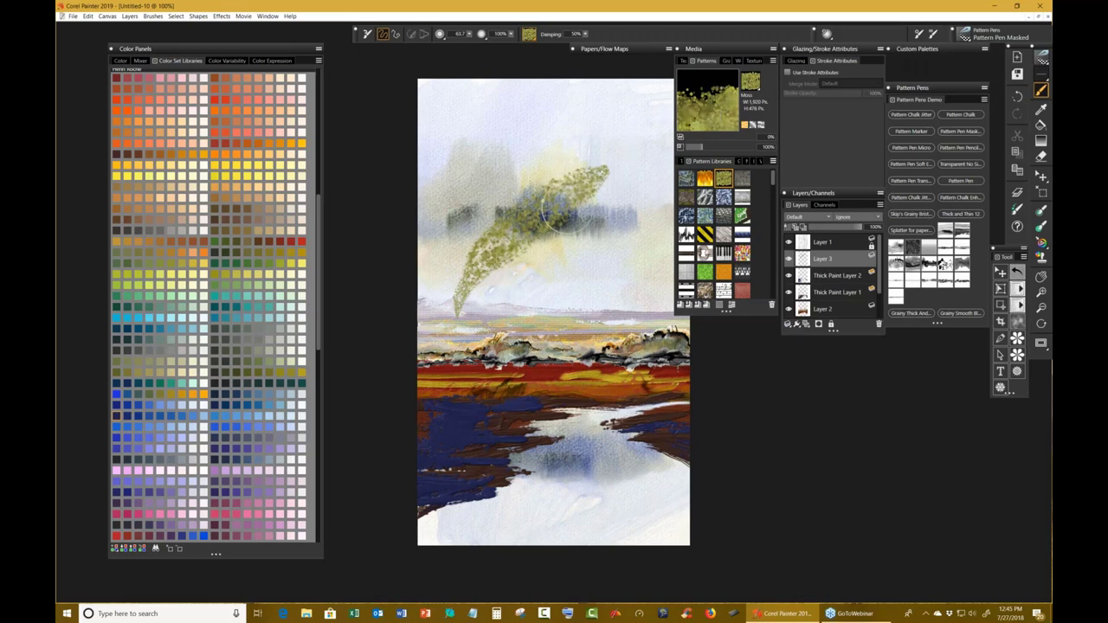
{"action": "key", "text": "ctrl+z"}
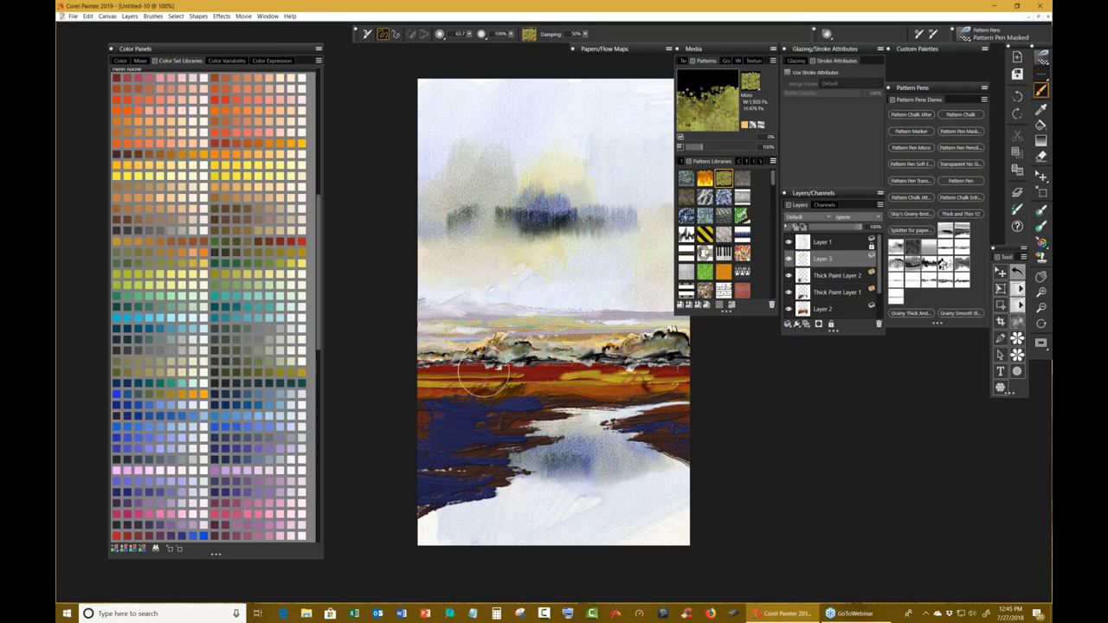
Paint a strip of Moss pattern along the lower edge of the red land band, replacing the first wider attempt.
{"action": "mouse_move", "coordinate": [474, 377]}
{"action": "left_mouse_down"}
{"action": "mouse_move", "coordinate": [708, 377]}
{"action": "mouse_move", "coordinate": [366, 389]}
{"action": "left_mouse_up"}
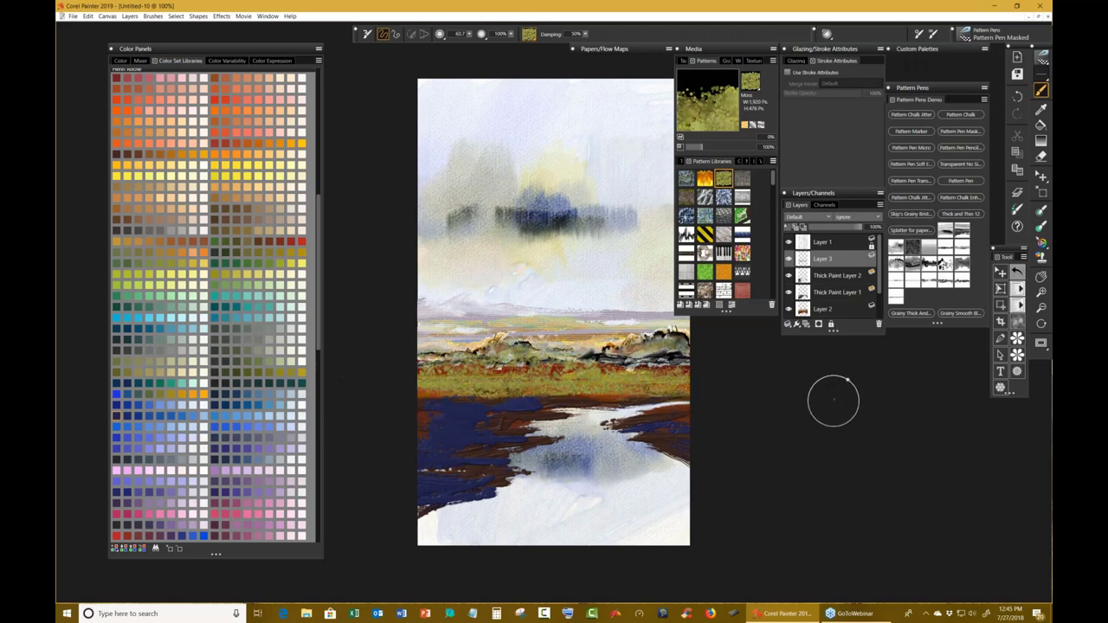
{"action": "key", "text": "ctrl+z"}
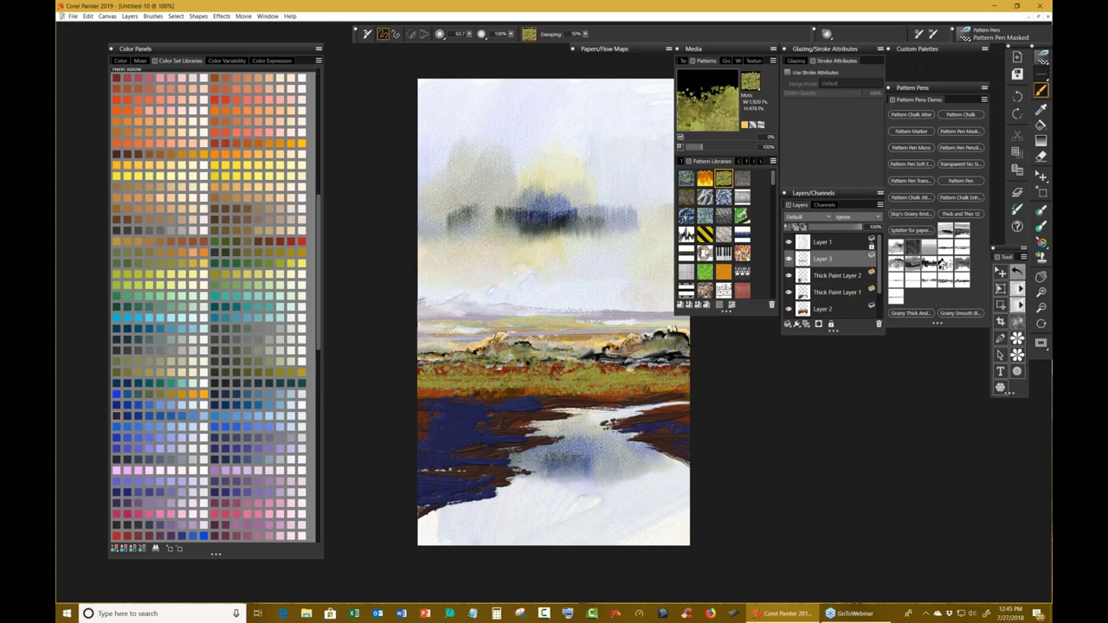
{"action": "key", "text": "ctrl+z"}
{"action": "left_click_drag", "start_coordinate": [450, 389], "coordinate": [718, 384]}
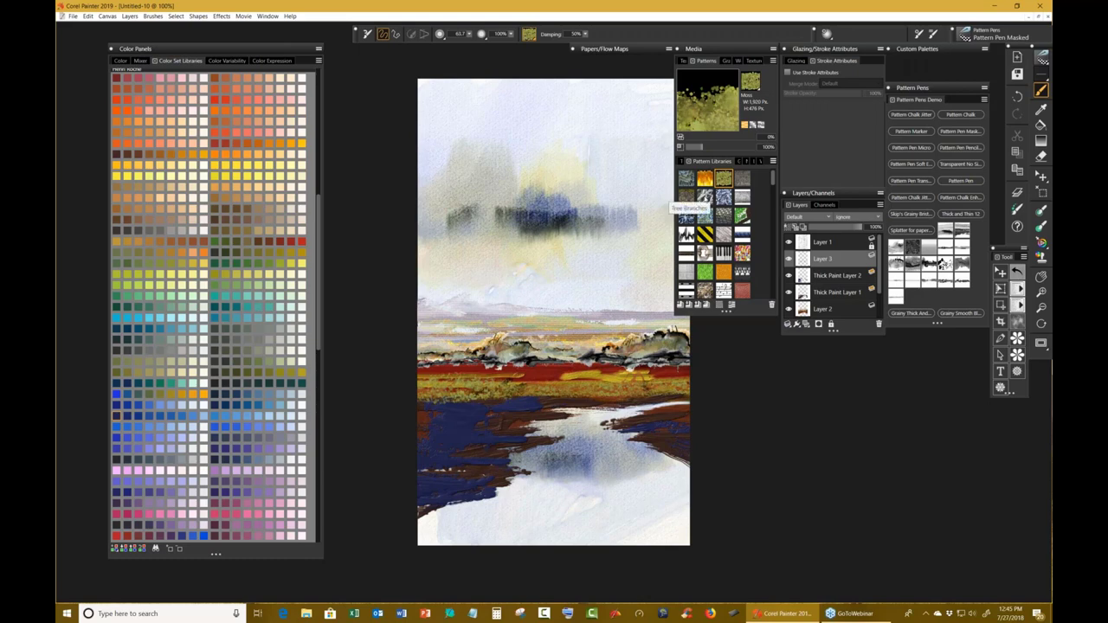
Try the Tree Branches pattern with a large curving stroke across the sky, and undo it.
{"action": "left_click", "coordinate": [706, 198]}
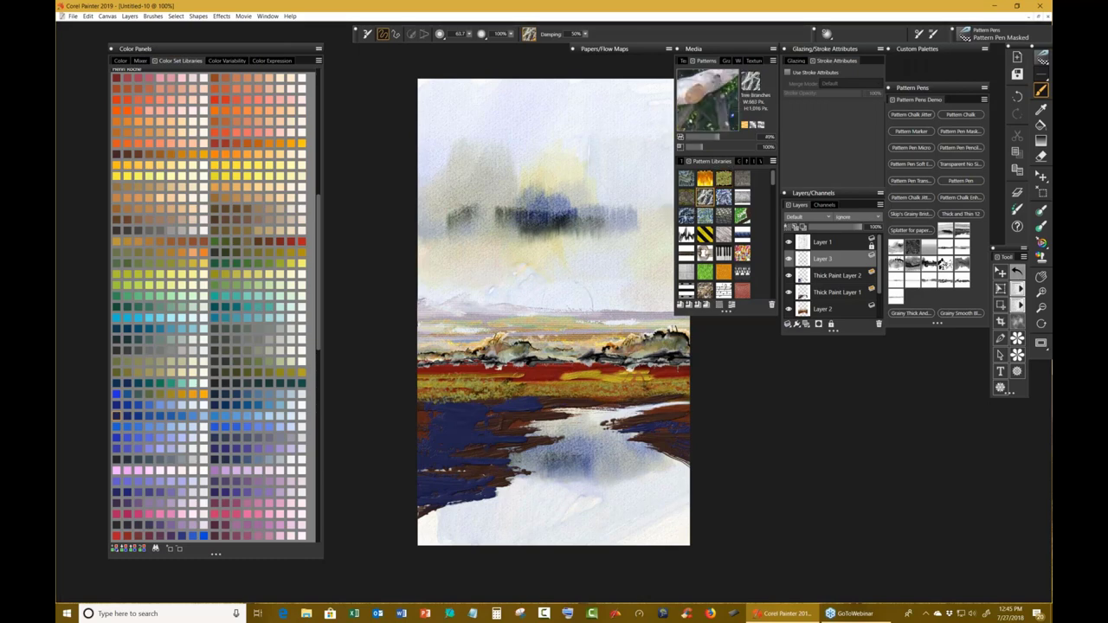
{"action": "mouse_move", "coordinate": [568, 312]}
{"action": "left_mouse_down"}
{"action": "mouse_move", "coordinate": [563, 208]}
{"action": "mouse_move", "coordinate": [598, 169]}
{"action": "mouse_move", "coordinate": [645, 186]}
{"action": "mouse_move", "coordinate": [649, 234]}
{"action": "mouse_move", "coordinate": [617, 271]}
{"action": "mouse_move", "coordinate": [546, 251]}
{"action": "mouse_move", "coordinate": [510, 282]}
{"action": "mouse_move", "coordinate": [503, 342]}
{"action": "left_mouse_up"}
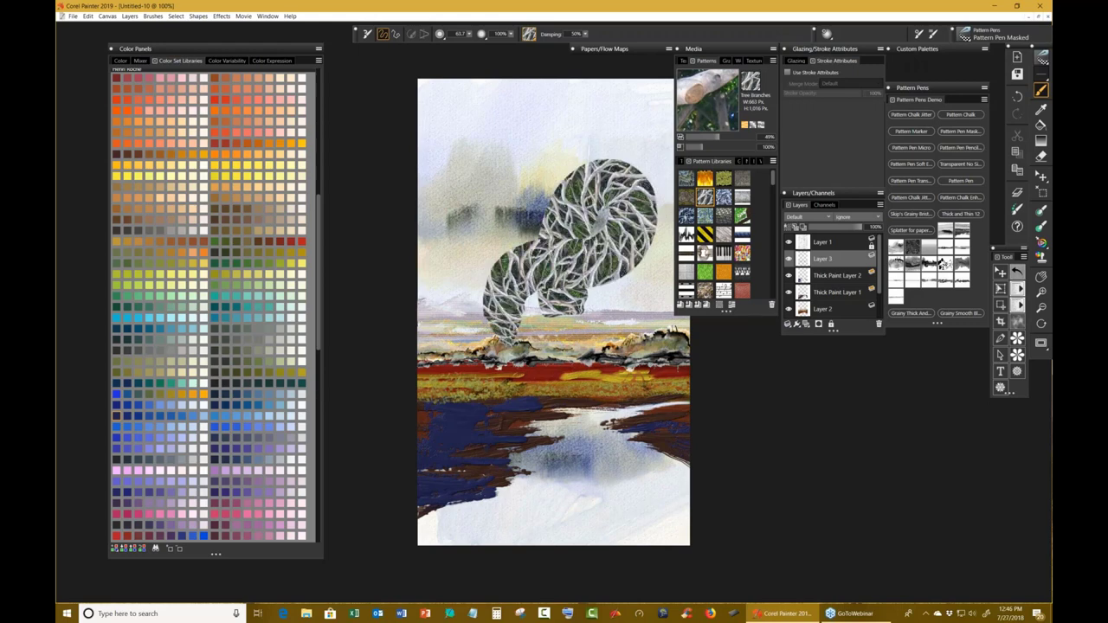
{"action": "key", "text": "ctrl+z"}
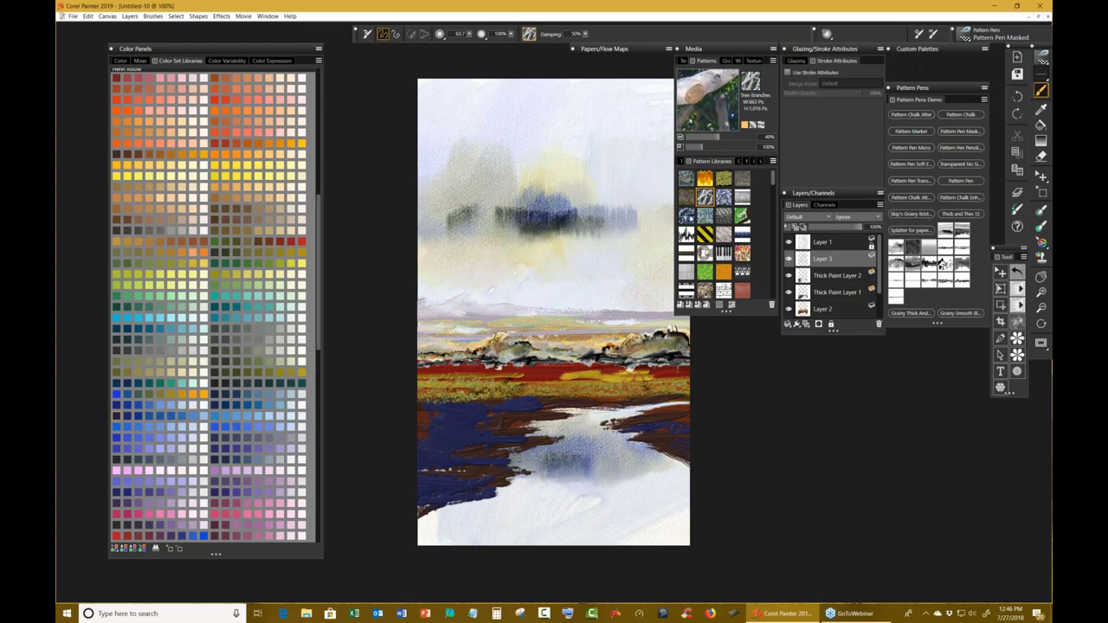
Try the Window Frost pattern with an arched stroke in the sky, and undo it.
{"action": "left_click", "coordinate": [686, 215]}
{"action": "mouse_move", "coordinate": [568, 319]}
{"action": "left_mouse_down"}
{"action": "mouse_move", "coordinate": [528, 293]}
{"action": "mouse_move", "coordinate": [561, 197]}
{"action": "mouse_move", "coordinate": [598, 168]}
{"action": "mouse_move", "coordinate": [643, 195]}
{"action": "left_mouse_up"}
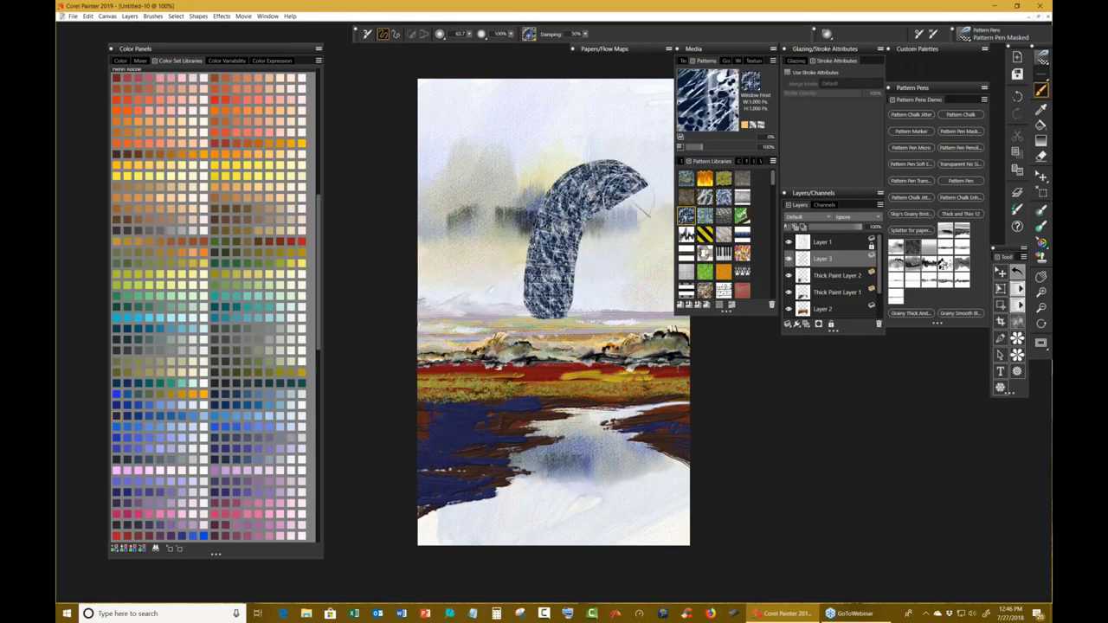
{"action": "key", "text": "ctrl+z"}
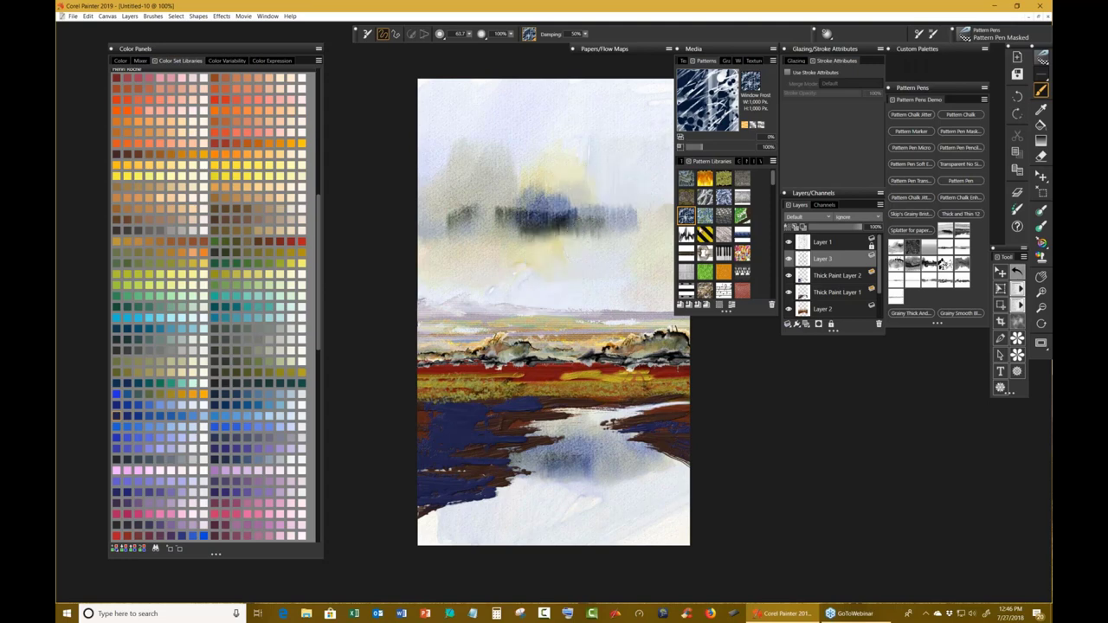
Try the Lace Ribbon pattern with a wavy diagonal stroke across the sky, and undo it along with the Moss strip.
{"action": "left_click", "coordinate": [686, 233]}
{"action": "mouse_move", "coordinate": [561, 303]}
{"action": "left_mouse_down"}
{"action": "mouse_move", "coordinate": [546, 320]}
{"action": "mouse_move", "coordinate": [576, 227]}
{"action": "mouse_move", "coordinate": [654, 182]}
{"action": "mouse_move", "coordinate": [671, 143]}
{"action": "left_mouse_up"}
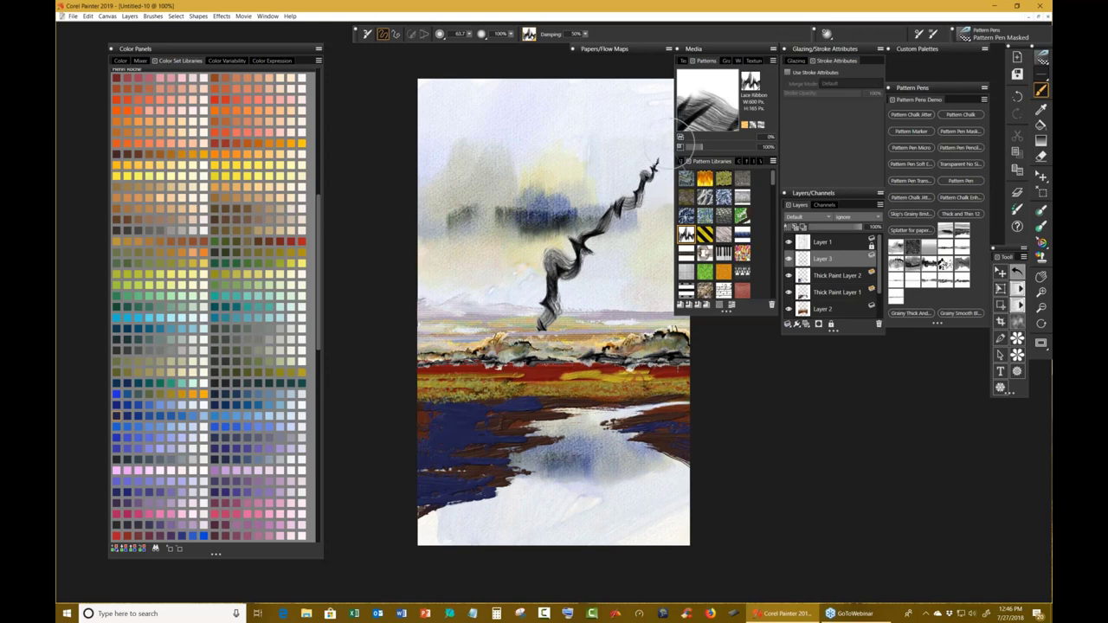
{"action": "key", "text": "ctrl+z"}
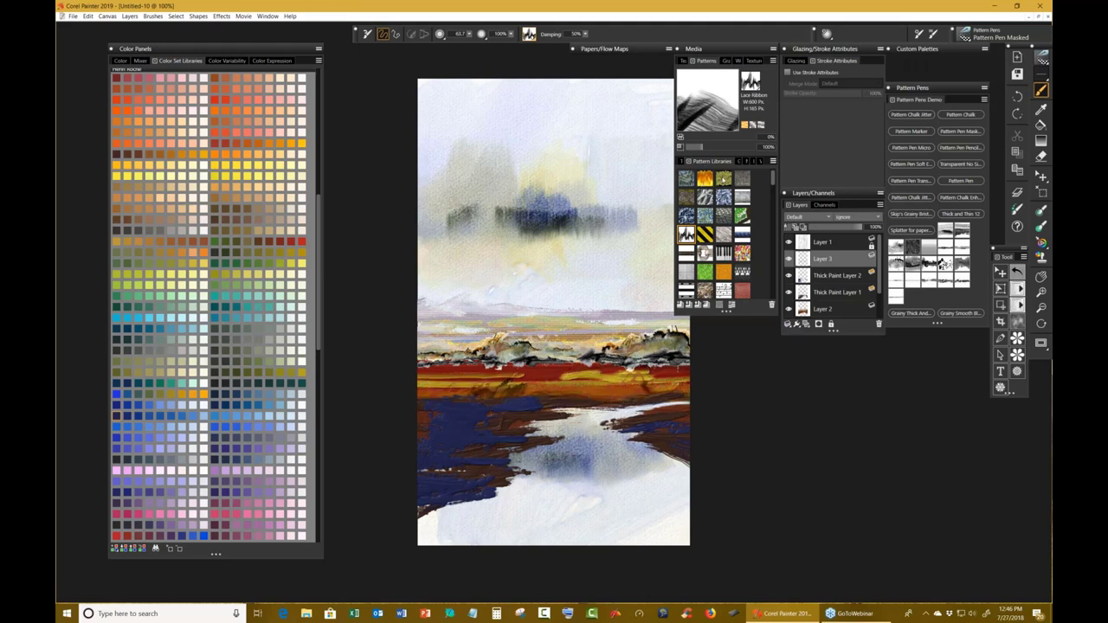
Choose the Moss pattern with the Pattern Chalk Enhanced brush and display the brush's blending settings.
{"action": "left_click", "coordinate": [721, 180]}
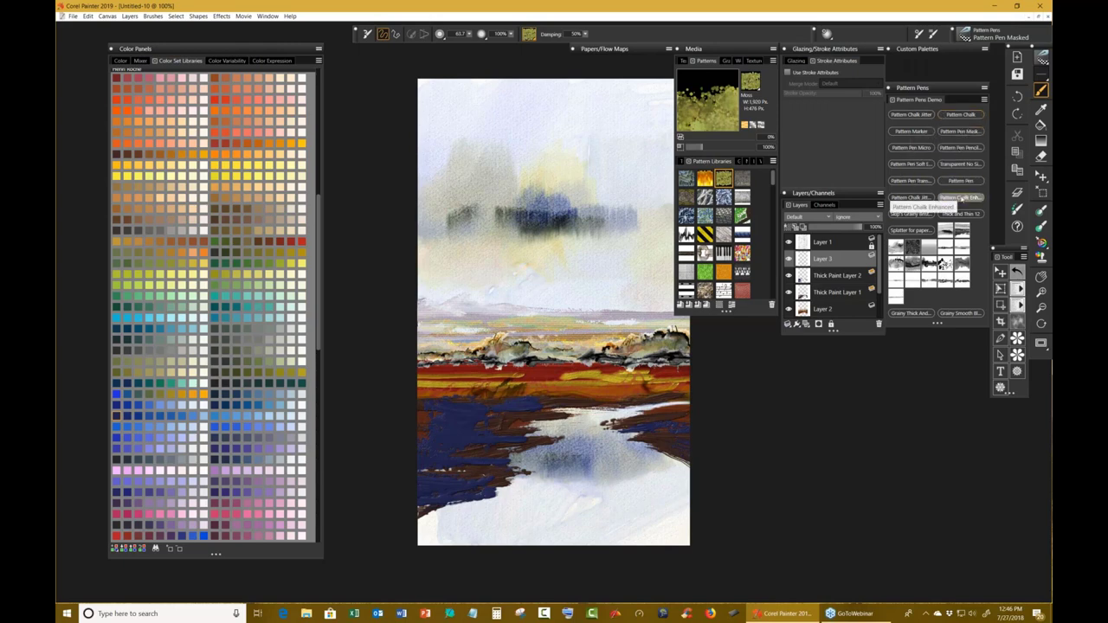
{"action": "left_click", "coordinate": [964, 198]}
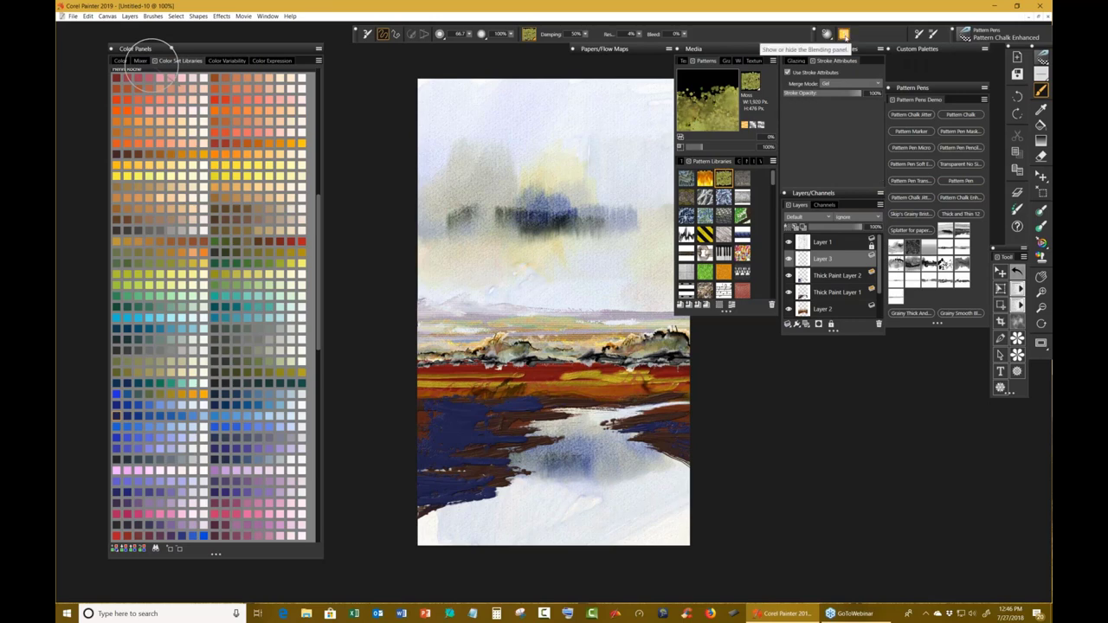
{"action": "left_click", "coordinate": [844, 34]}
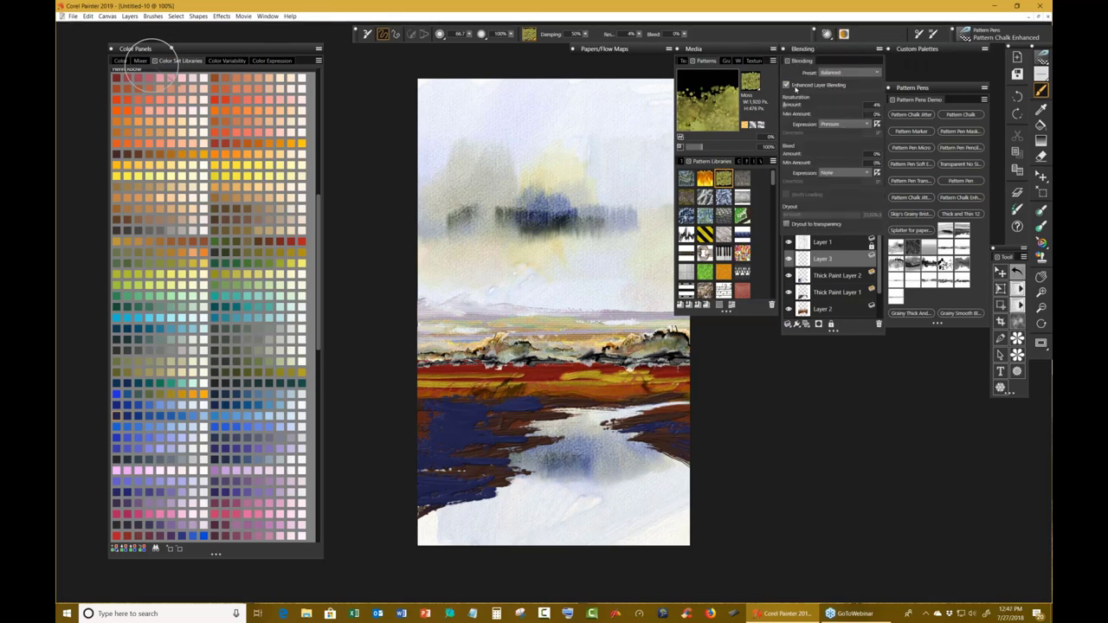
{"action": "mouse_move", "coordinate": [798, 91]}
Test Pattern Chalk Enhanced with two diagonal strokes across the sky, undoing each one.
{"action": "mouse_move", "coordinate": [556, 286]}
{"action": "left_mouse_down"}
{"action": "mouse_move", "coordinate": [597, 201]}
{"action": "mouse_move", "coordinate": [609, 130]}
{"action": "left_mouse_up"}
{"action": "key", "text": "ctrl+z"}
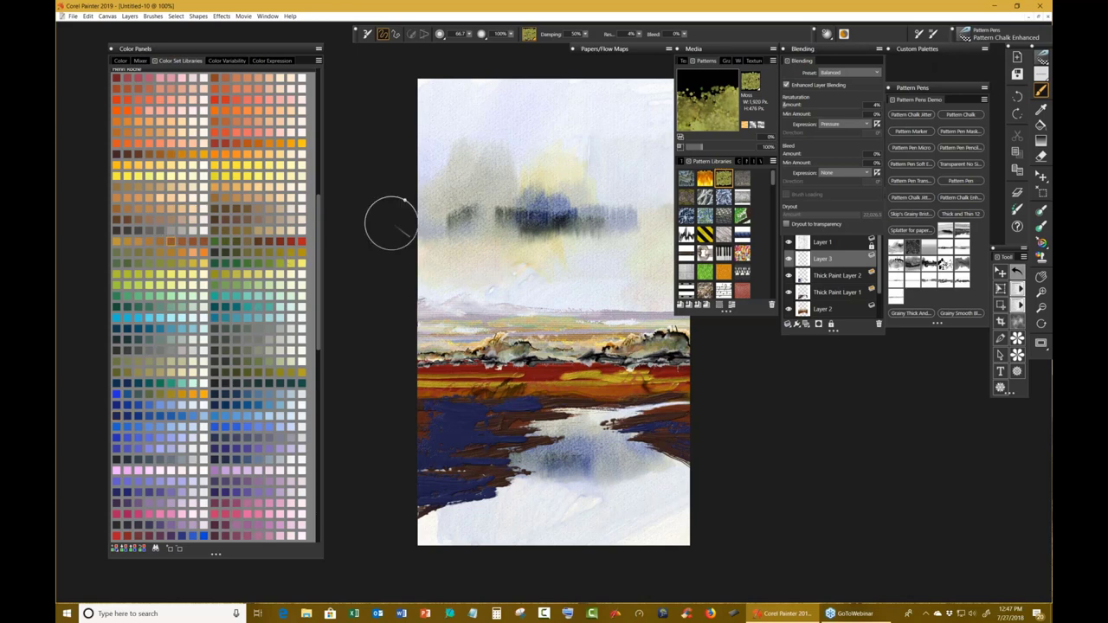
{"action": "mouse_move", "coordinate": [539, 298]}
{"action": "left_mouse_down"}
{"action": "mouse_move", "coordinate": [547, 236]}
{"action": "mouse_move", "coordinate": [625, 118]}
{"action": "left_mouse_up"}
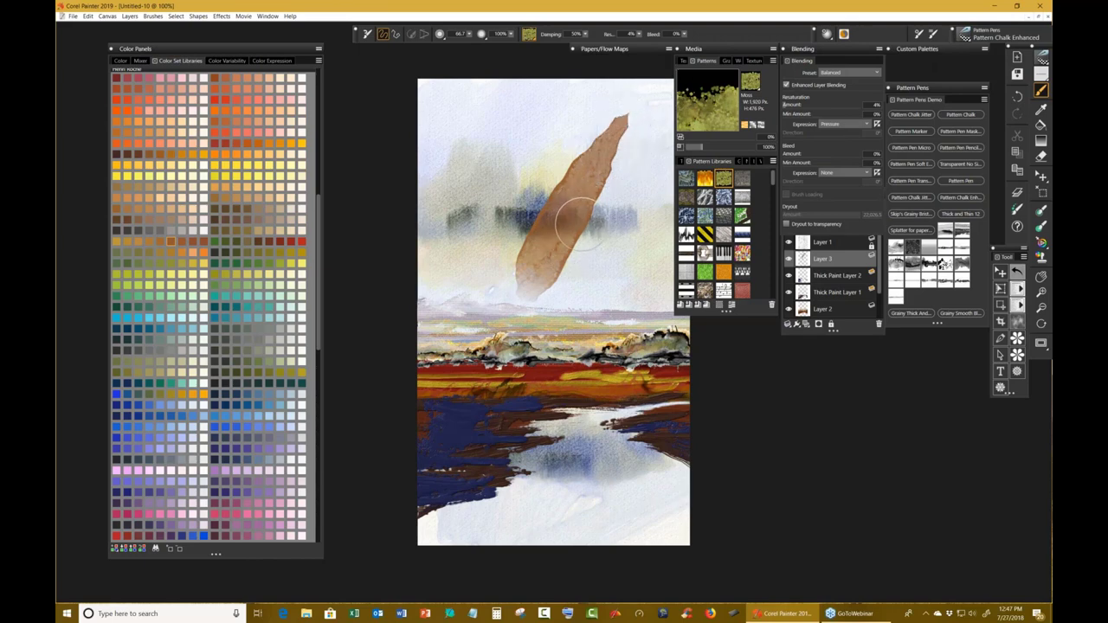
{"action": "key", "text": "ctrl+z"}
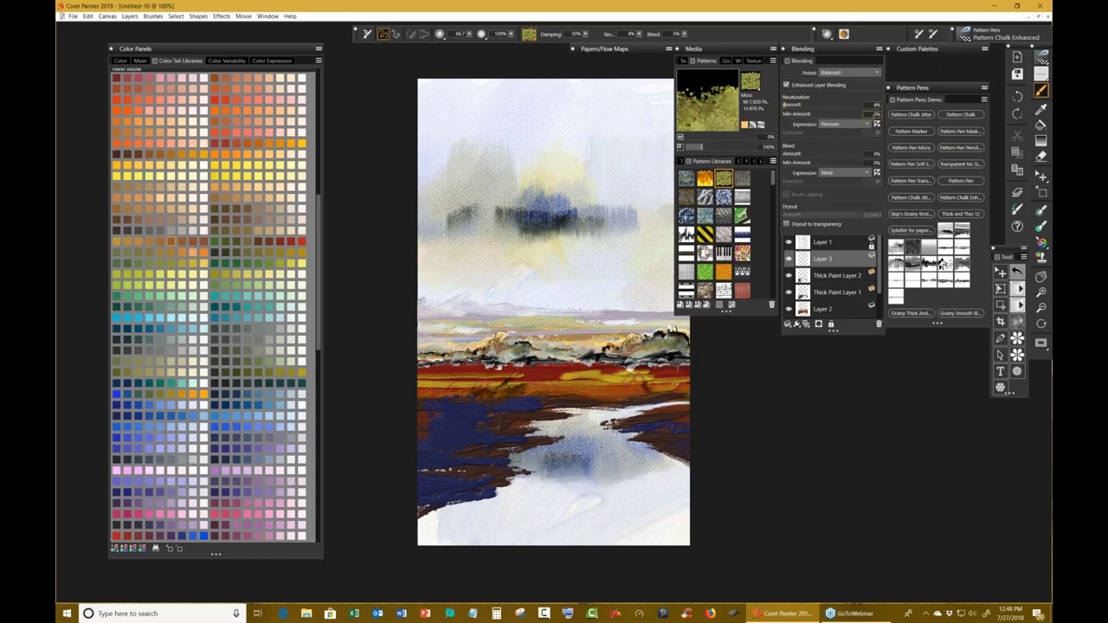
Test the regular Pattern Chalk brush without Enhanced Layer Blending using several overlapping strokes in the sky, and undo them all.
{"action": "left_click", "coordinate": [959, 115]}
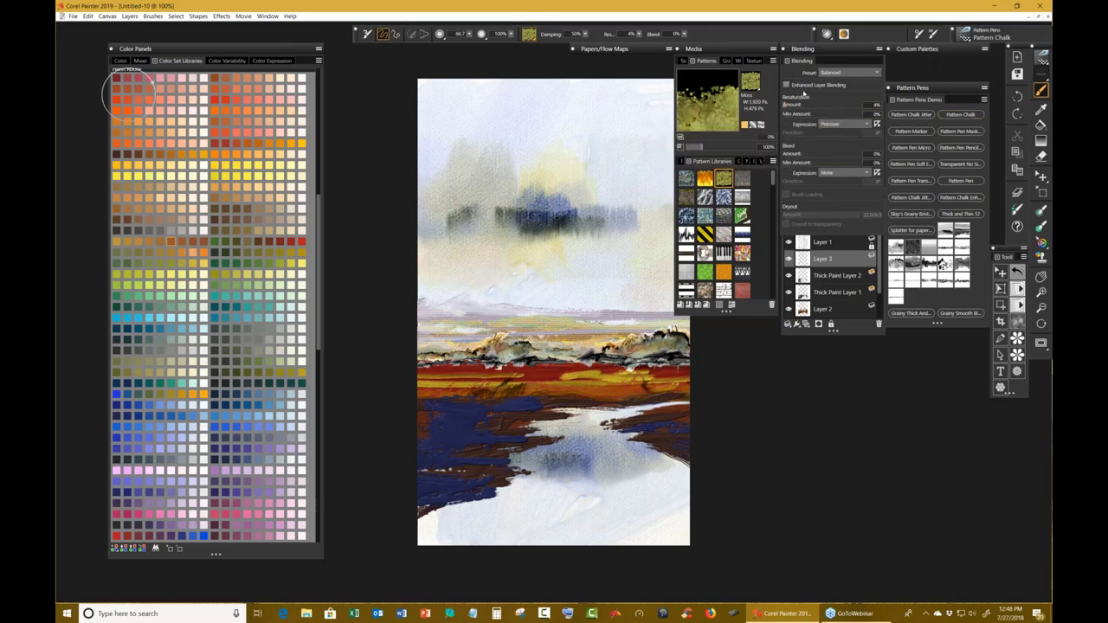
{"action": "mouse_move", "coordinate": [554, 225]}
{"action": "left_mouse_down"}
{"action": "mouse_move", "coordinate": [623, 190]}
{"action": "mouse_move", "coordinate": [567, 217]}
{"action": "mouse_move", "coordinate": [544, 275]}
{"action": "mouse_move", "coordinate": [563, 238]}
{"action": "left_mouse_up"}
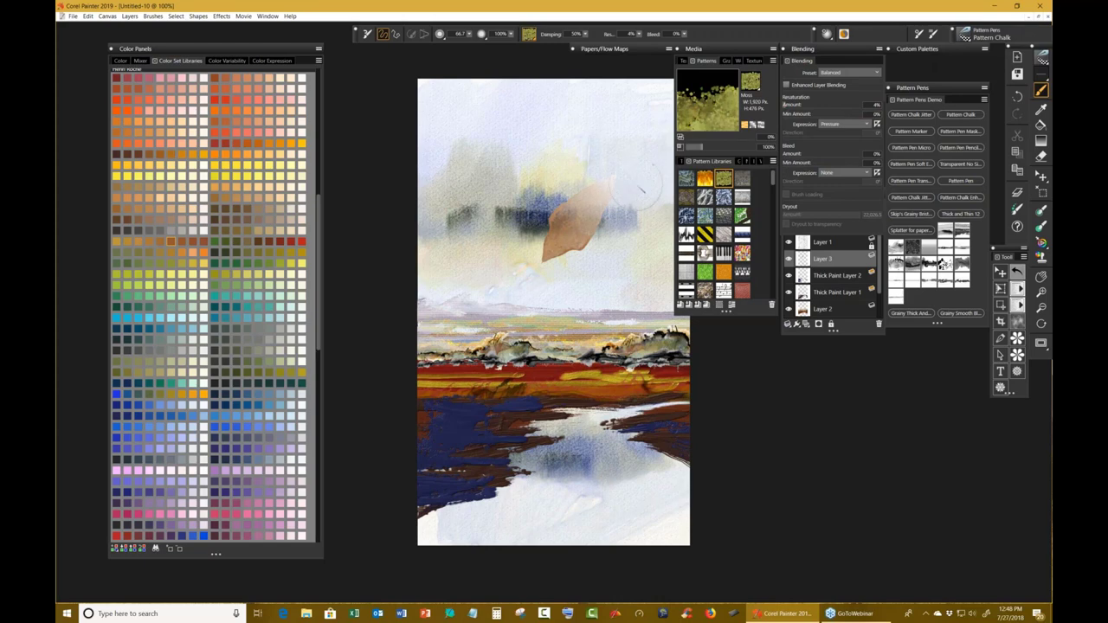
{"action": "mouse_move", "coordinate": [635, 188]}
{"action": "left_mouse_down"}
{"action": "mouse_move", "coordinate": [554, 294]}
{"action": "mouse_move", "coordinate": [579, 224]}
{"action": "mouse_move", "coordinate": [533, 260]}
{"action": "mouse_move", "coordinate": [541, 225]}
{"action": "mouse_move", "coordinate": [640, 126]}
{"action": "left_mouse_up"}
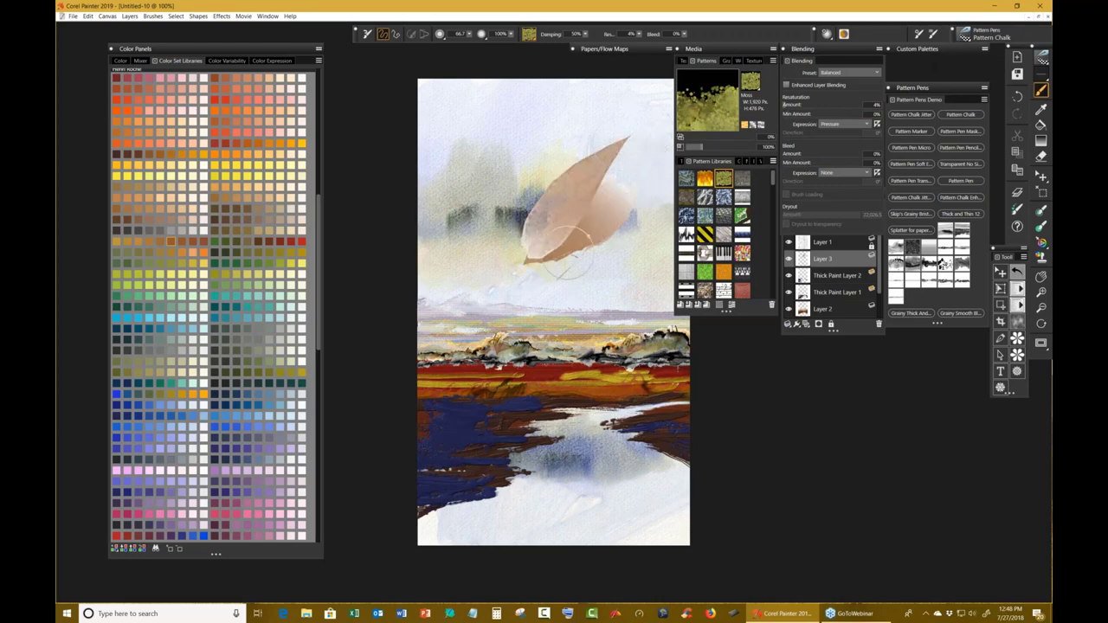
{"action": "key", "text": "ctrl+z"}
{"action": "key", "text": "ctrl+z"}
{"action": "key", "text": "ctrl+z"}
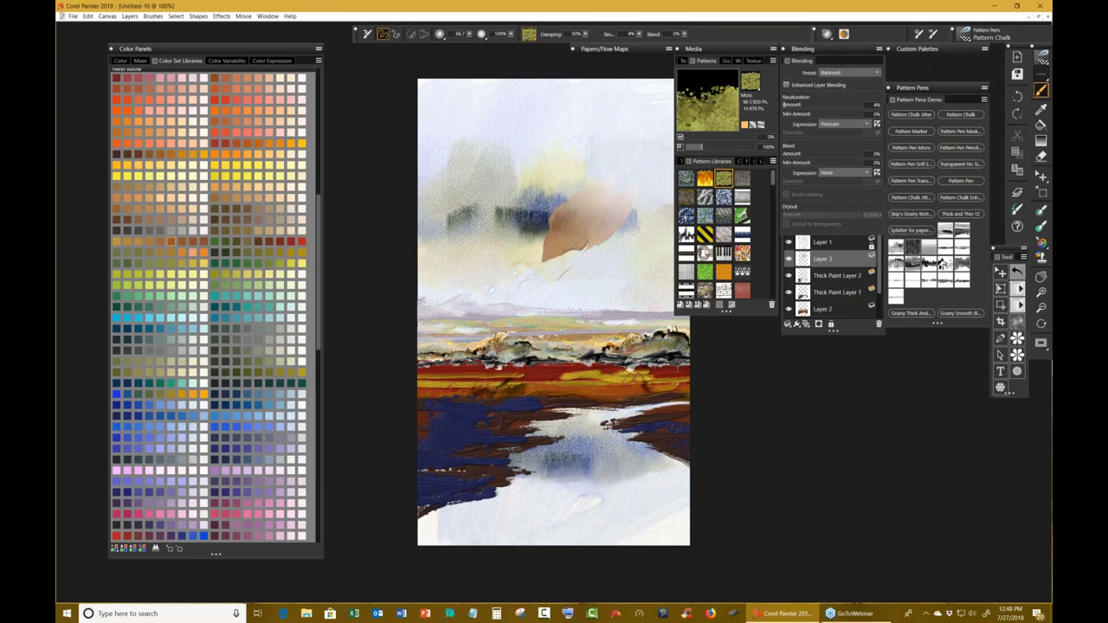
{"action": "key", "text": "ctrl+z"}
{"action": "key", "text": "ctrl+z"}
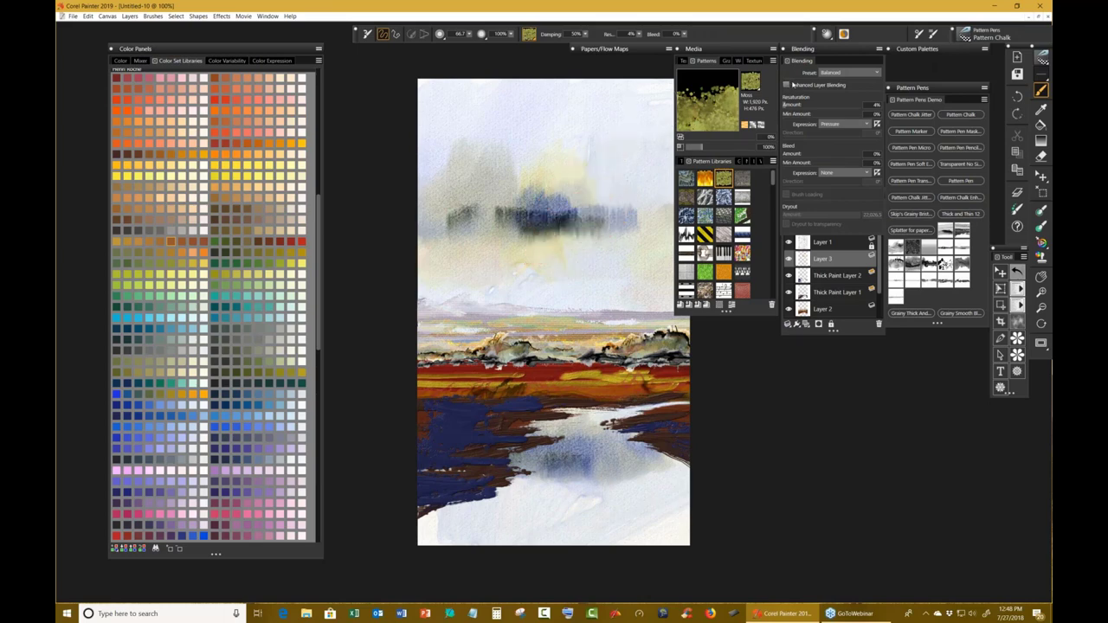
Enable Enhanced Layer Blending for Pattern Chalk, test it with a diagonal stroke across the sky, and undo the stroke.
{"action": "left_click", "coordinate": [790, 85]}
{"action": "mouse_move", "coordinate": [542, 289]}
{"action": "left_mouse_down"}
{"action": "mouse_move", "coordinate": [646, 147]}
{"action": "mouse_move", "coordinate": [651, 125]}
{"action": "mouse_move", "coordinate": [642, 160]}
{"action": "mouse_move", "coordinate": [577, 215]}
{"action": "mouse_move", "coordinate": [511, 303]}
{"action": "left_mouse_up"}
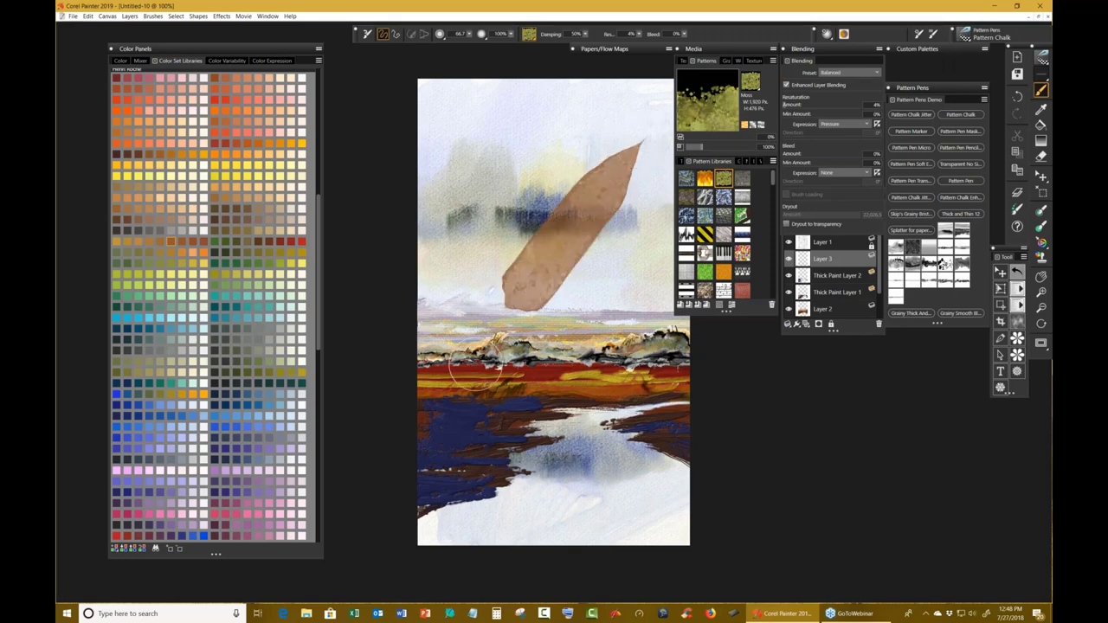
{"action": "key", "text": "ctrl+z"}
{"action": "key", "text": "ctrl+z"}
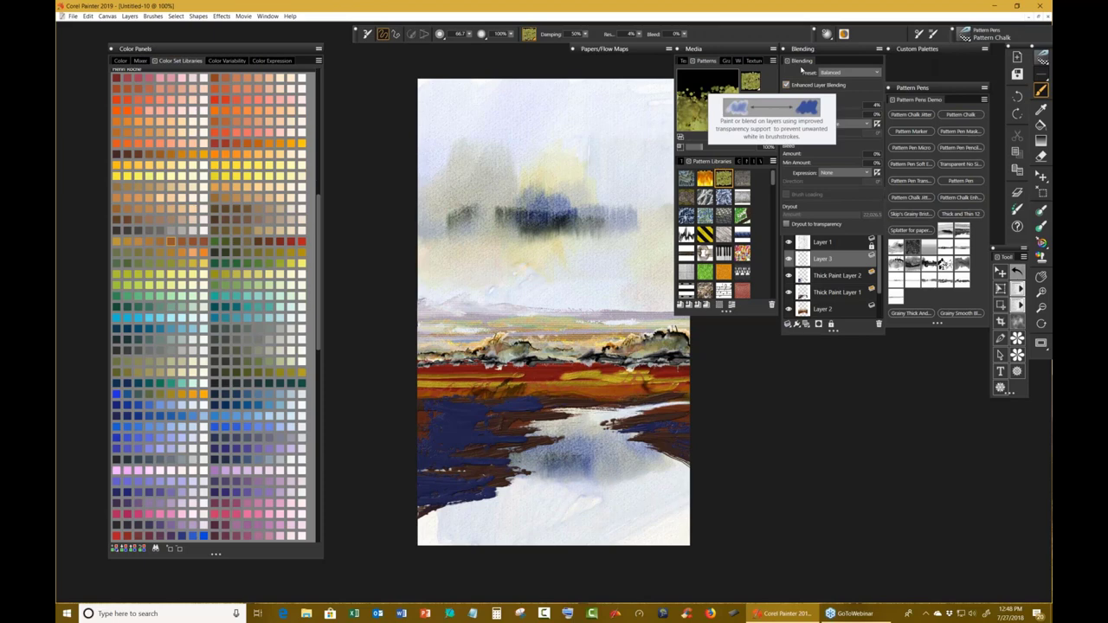
Paint Moss texture across the distant hills above the red band with the Pattern Pen Masked brush, and collapse the pattern libraries.
{"action": "left_click", "coordinate": [844, 35]}
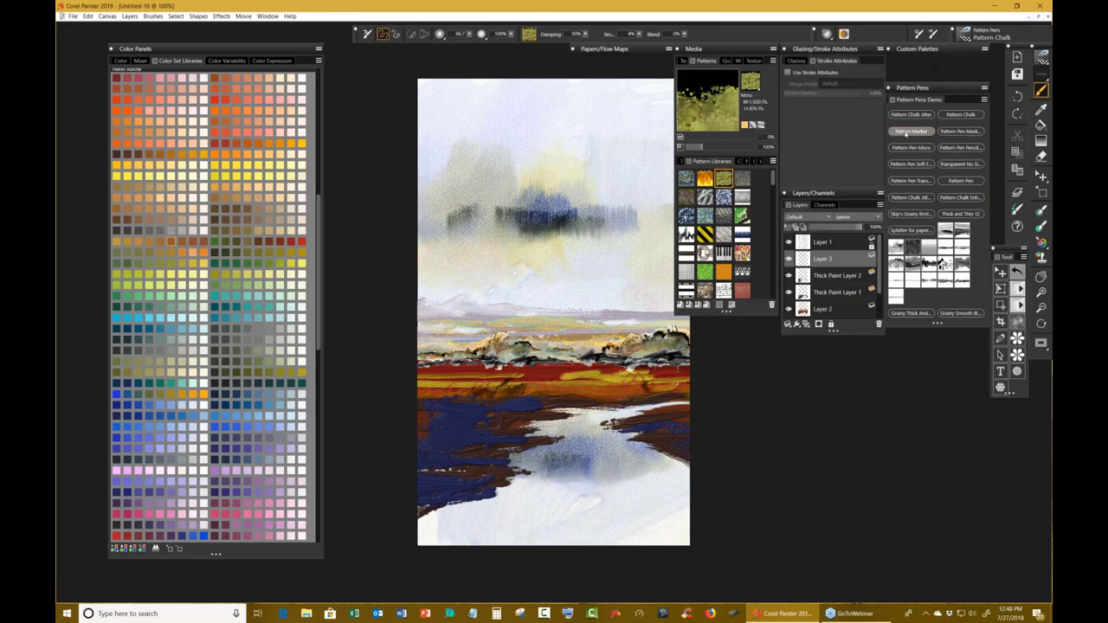
{"action": "left_click", "coordinate": [960, 131]}
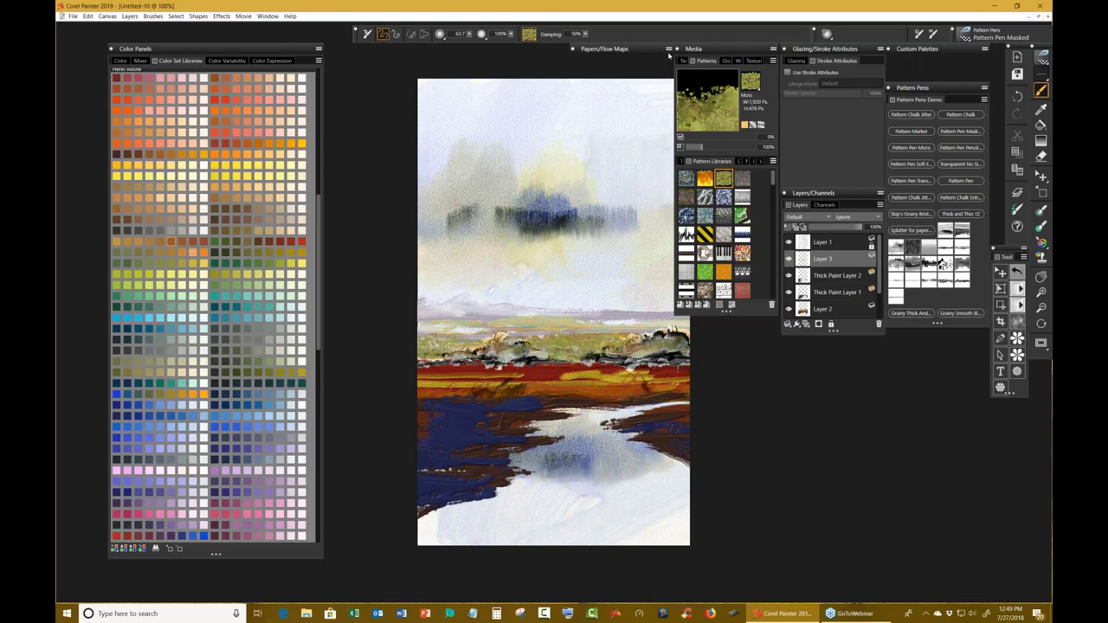
{"action": "left_click", "coordinate": [731, 52]}
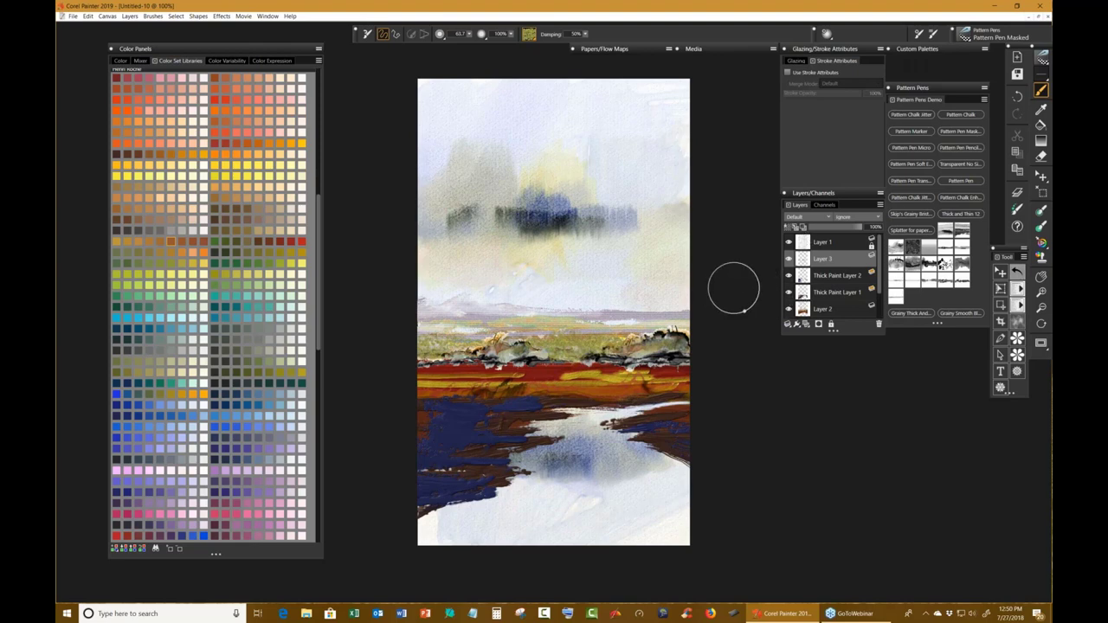
Clone the layered painting into a new single-canvas document.
{"action": "left_click", "coordinate": [73, 16]}
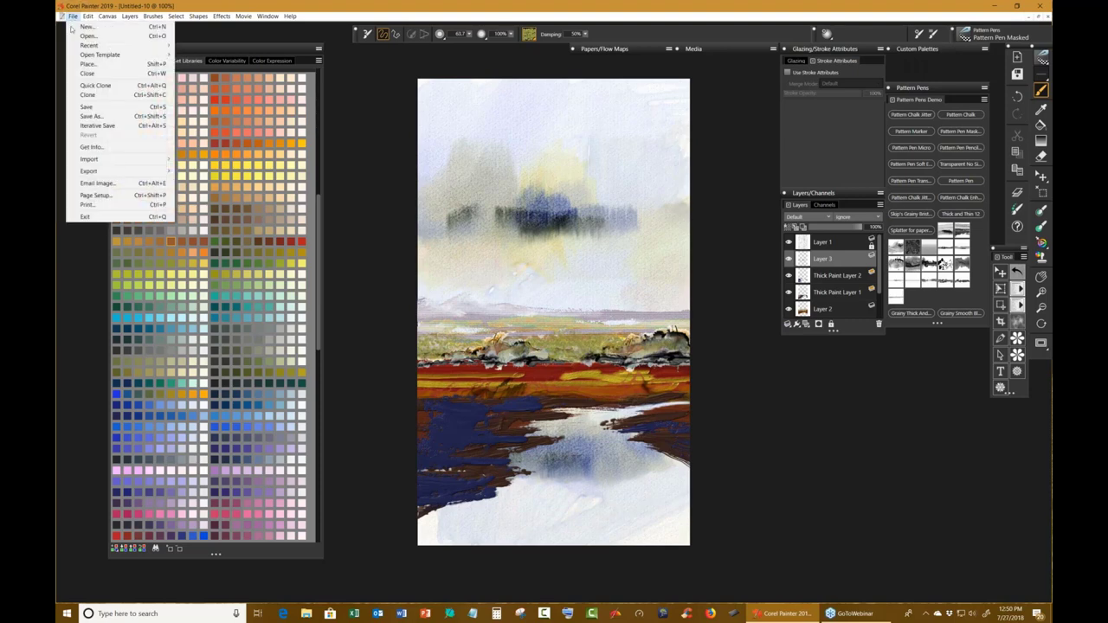
{"action": "left_click", "coordinate": [366, 141]}
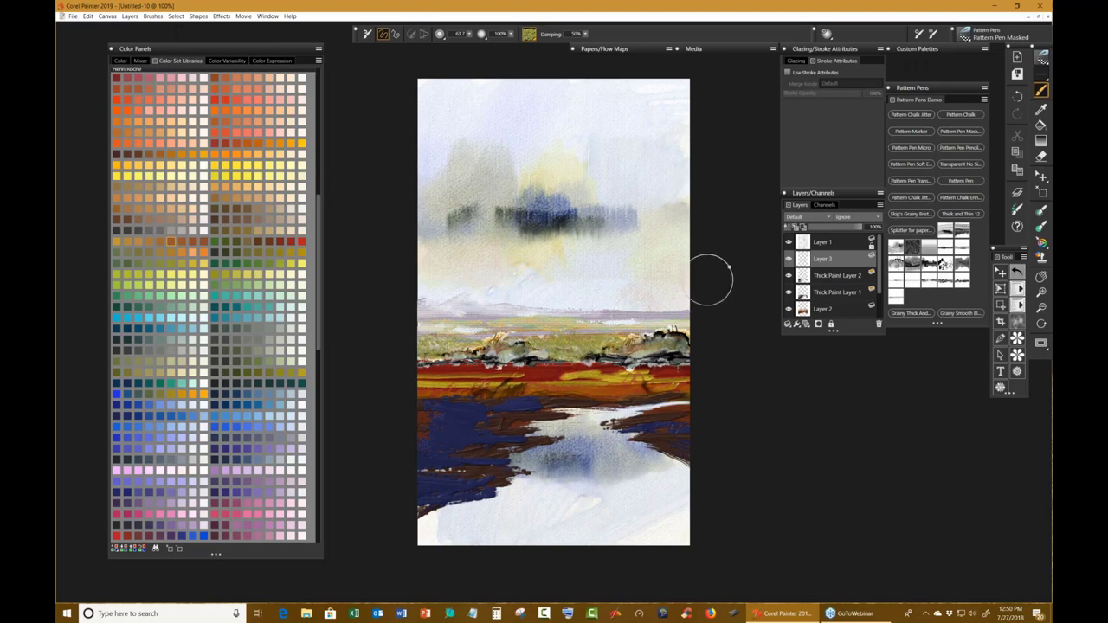
{"action": "key", "text": "grave"}
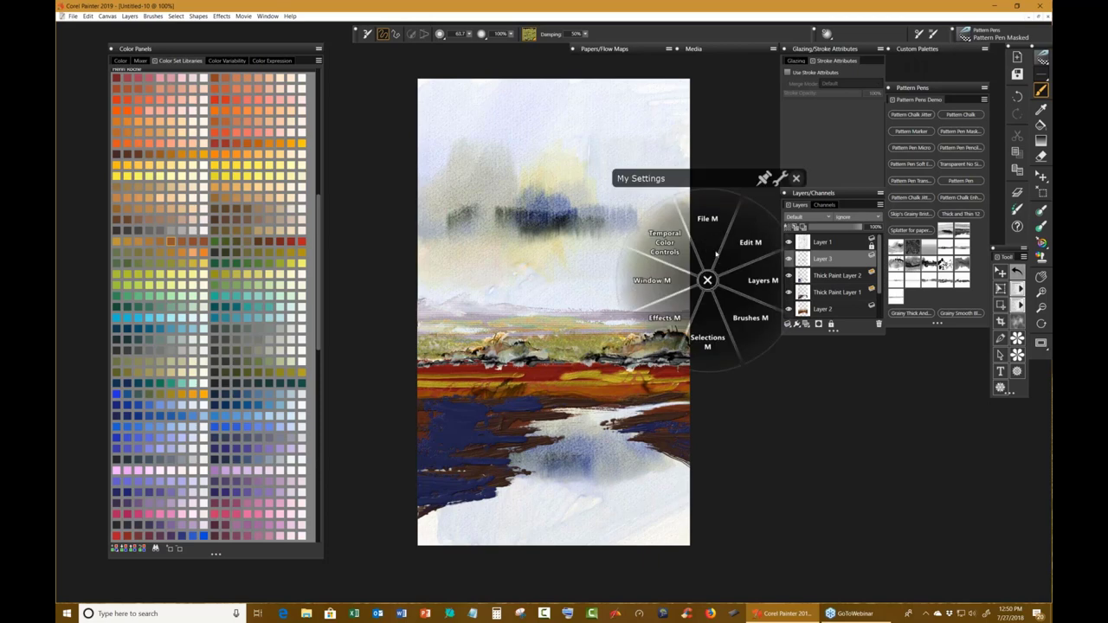
{"action": "left_click", "coordinate": [711, 225]}
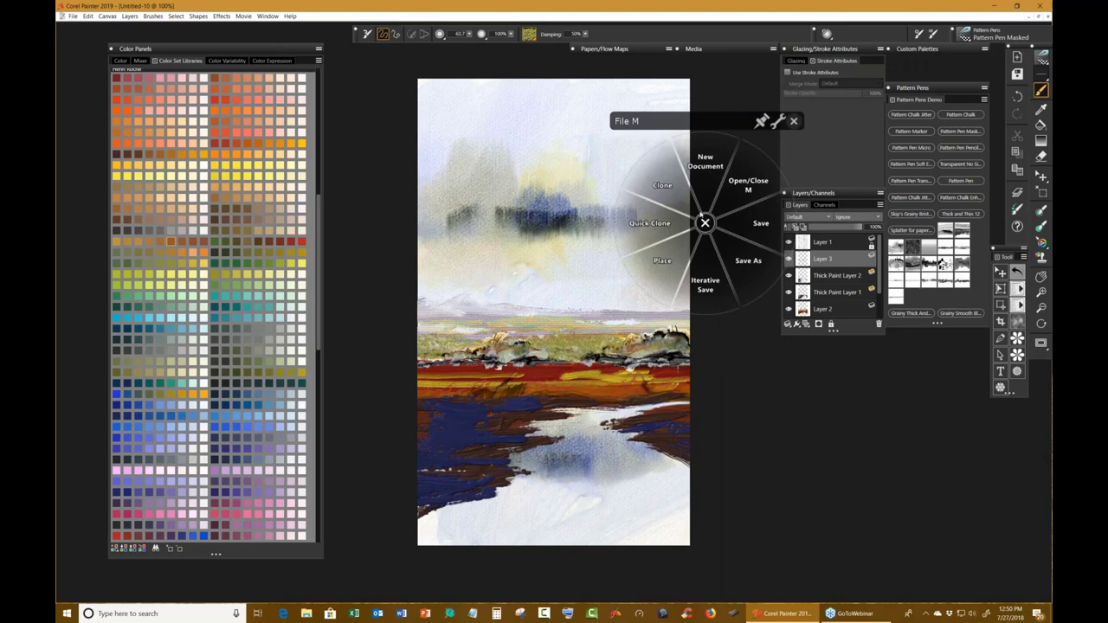
{"action": "left_click", "coordinate": [665, 187]}
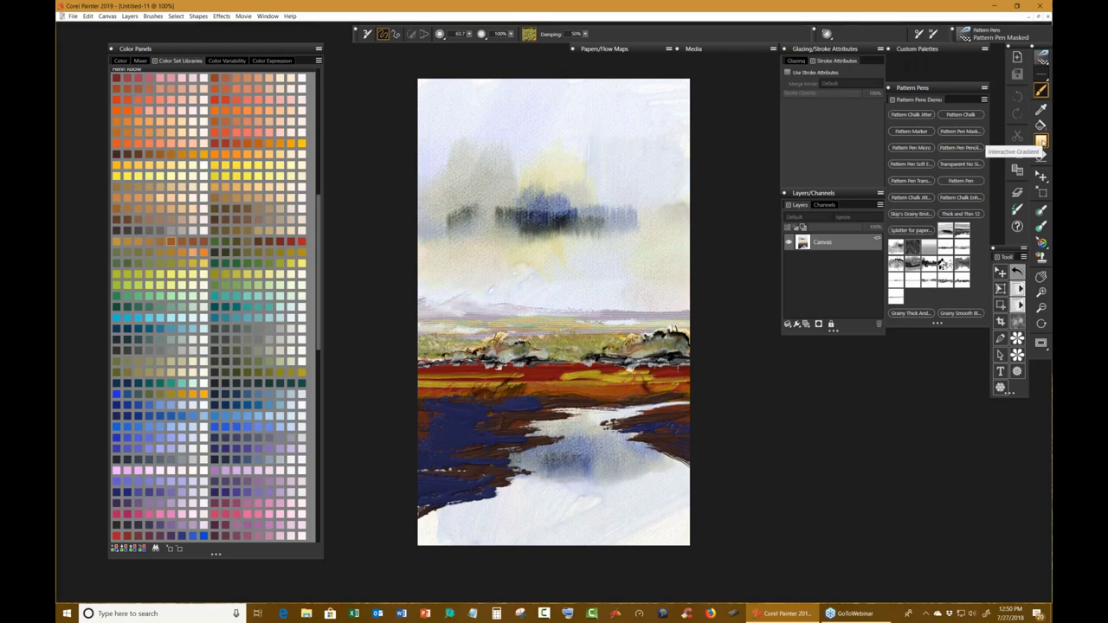
Activate the Interactive Gradient tool and reset it to Default blending at 100% opacity.
{"action": "left_click", "coordinate": [1042, 141]}
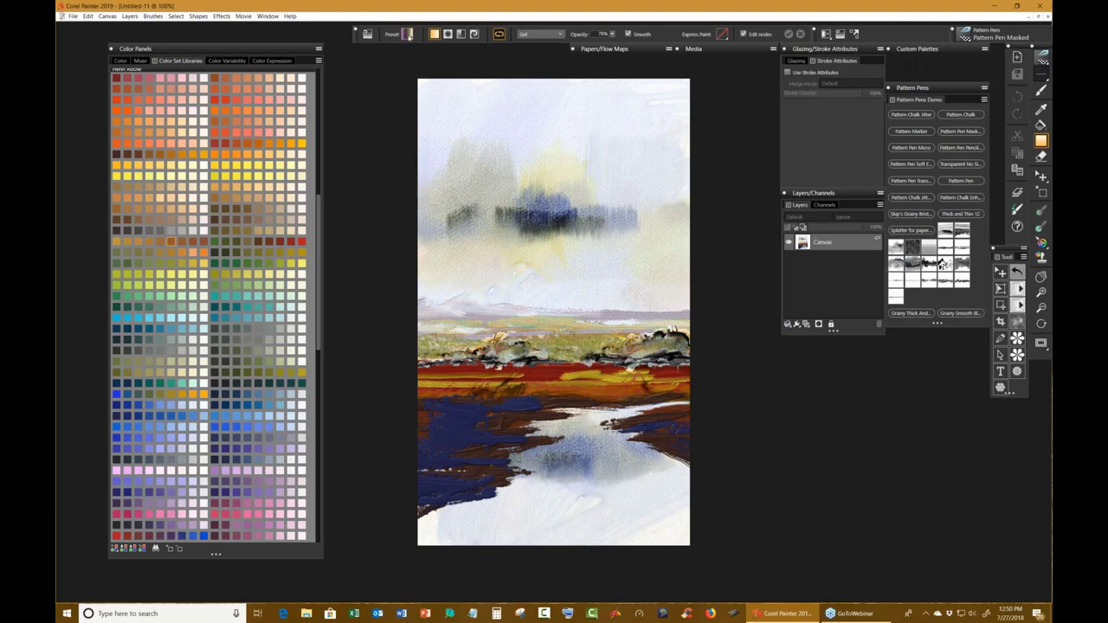
{"action": "left_click", "coordinate": [410, 35]}
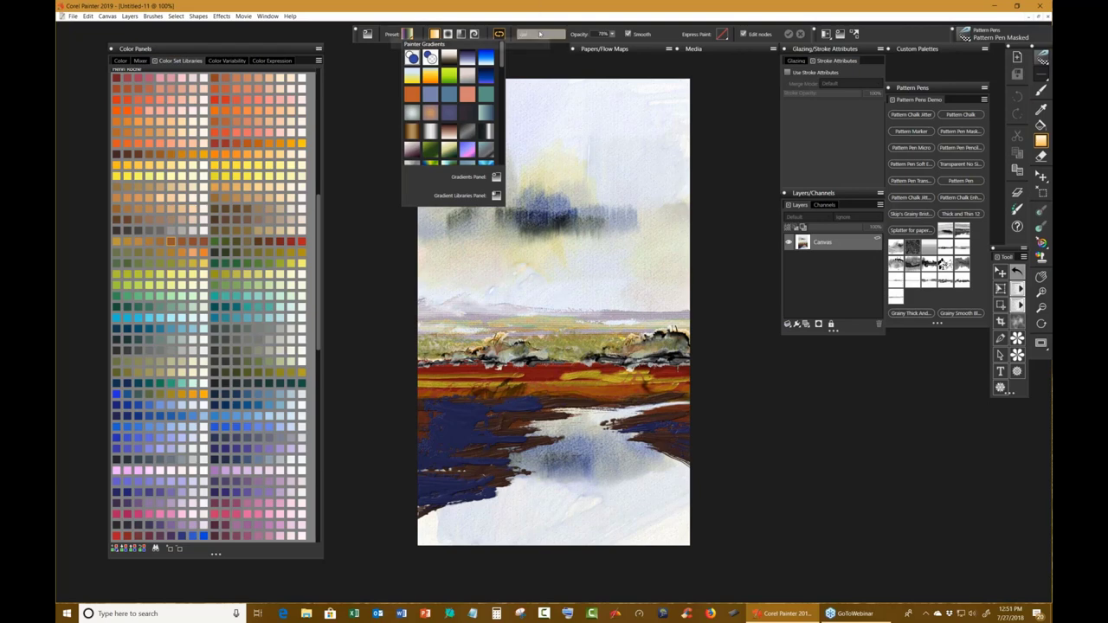
{"action": "left_click", "coordinate": [368, 33]}
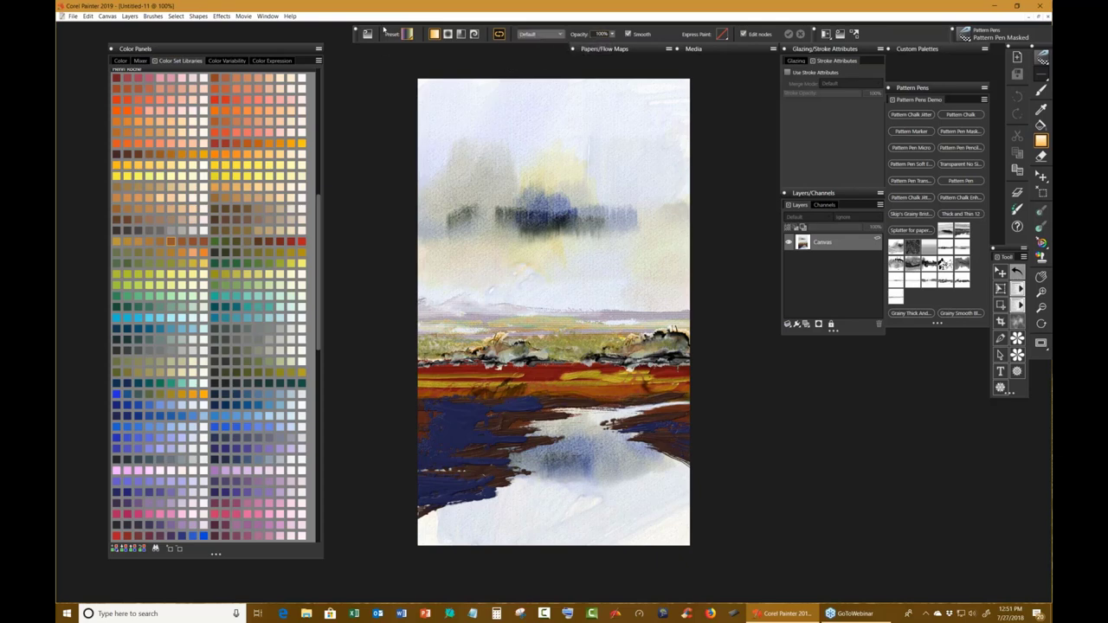
Apply a soft grey, pink and cream preset gradient vertically over the cloned painting, starting just above the canvas and ending just below it.
{"action": "left_click", "coordinate": [410, 37]}
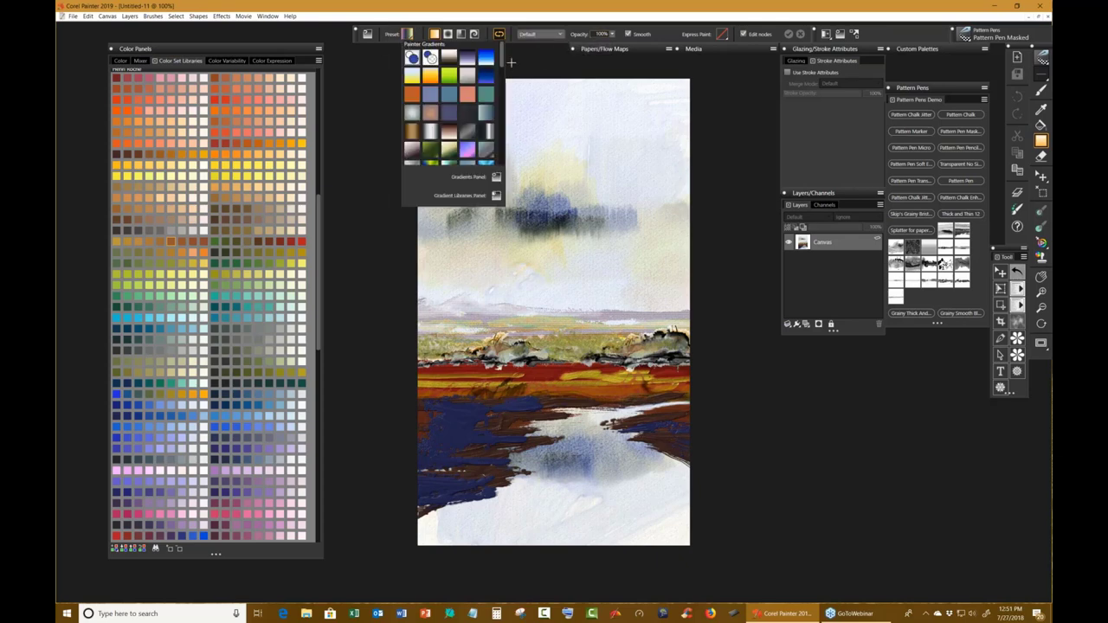
{"action": "left_click_drag", "start_coordinate": [501, 59], "coordinate": [501, 93]}
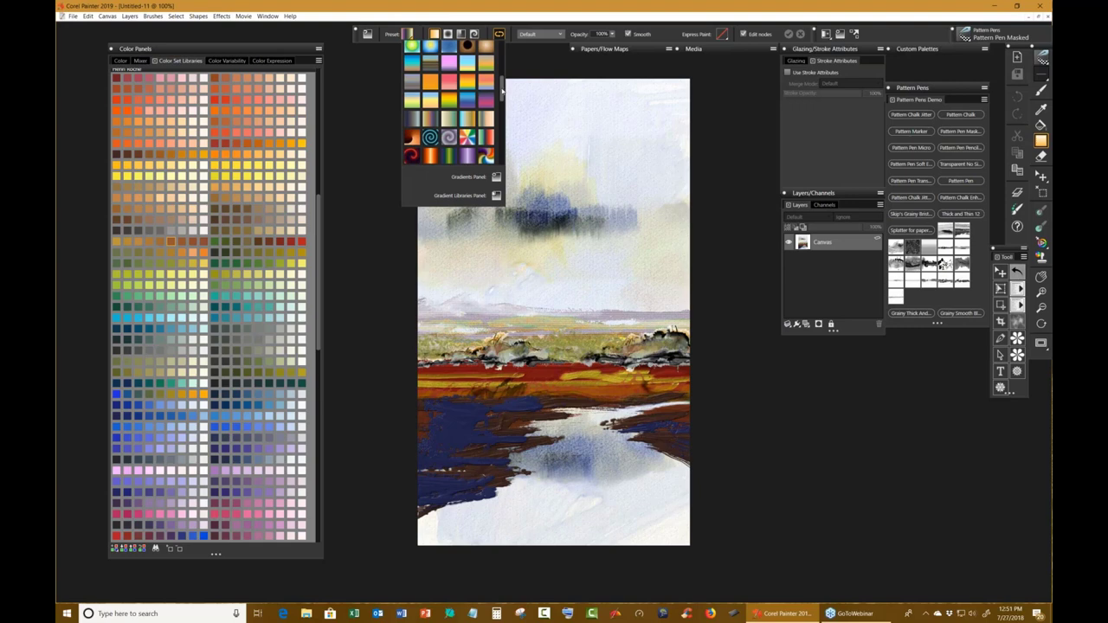
{"action": "left_click_drag", "start_coordinate": [502, 93], "coordinate": [501, 138]}
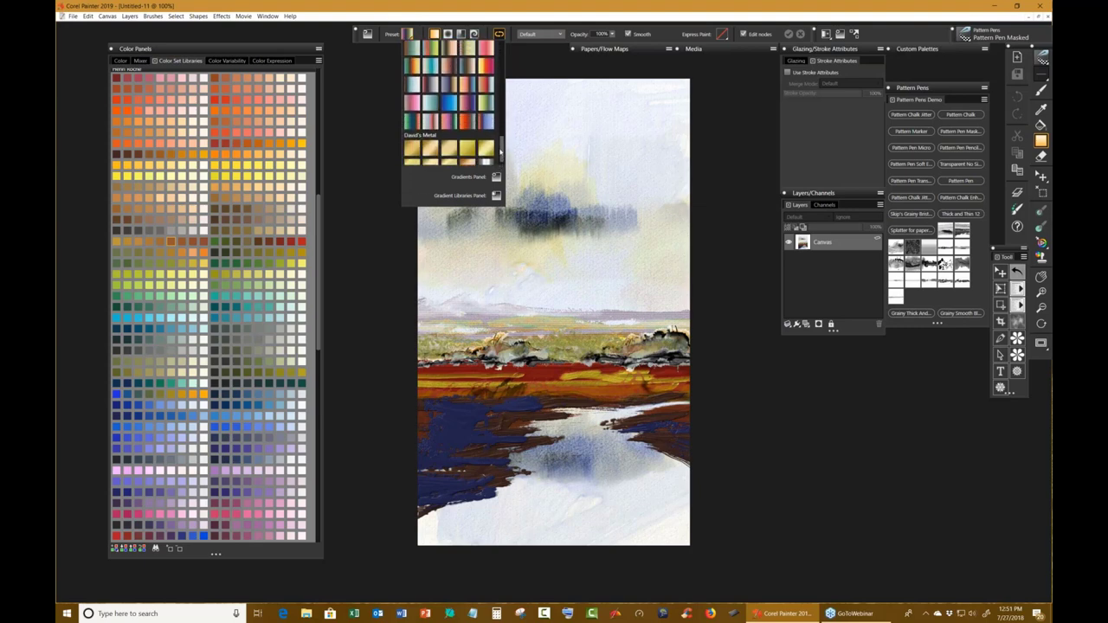
{"action": "left_click_drag", "start_coordinate": [501, 149], "coordinate": [500, 115]}
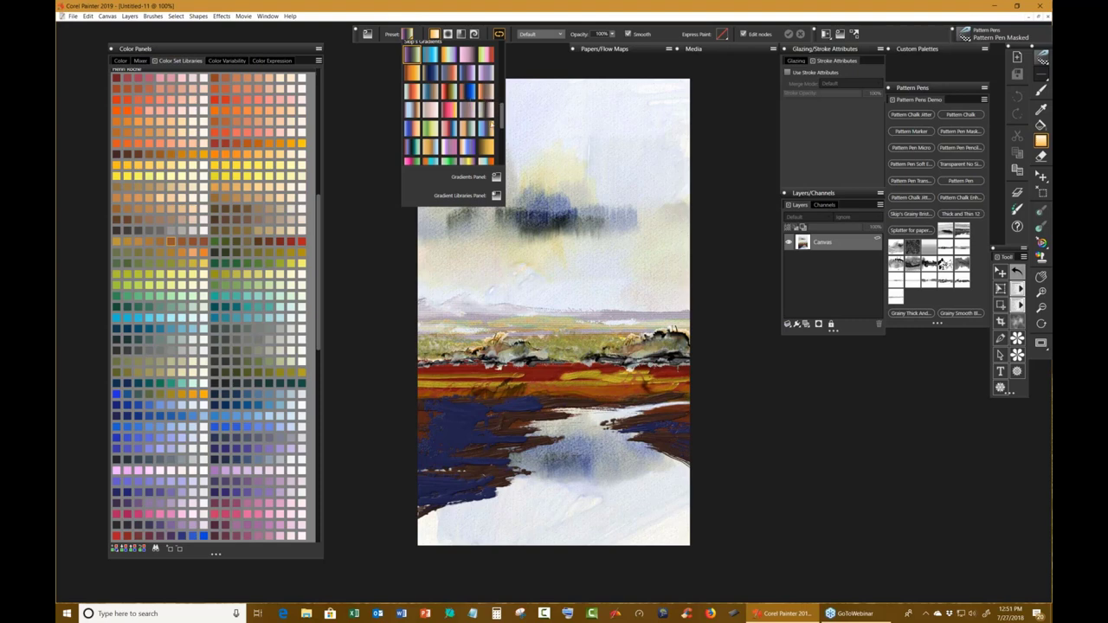
{"action": "left_click", "coordinate": [431, 113]}
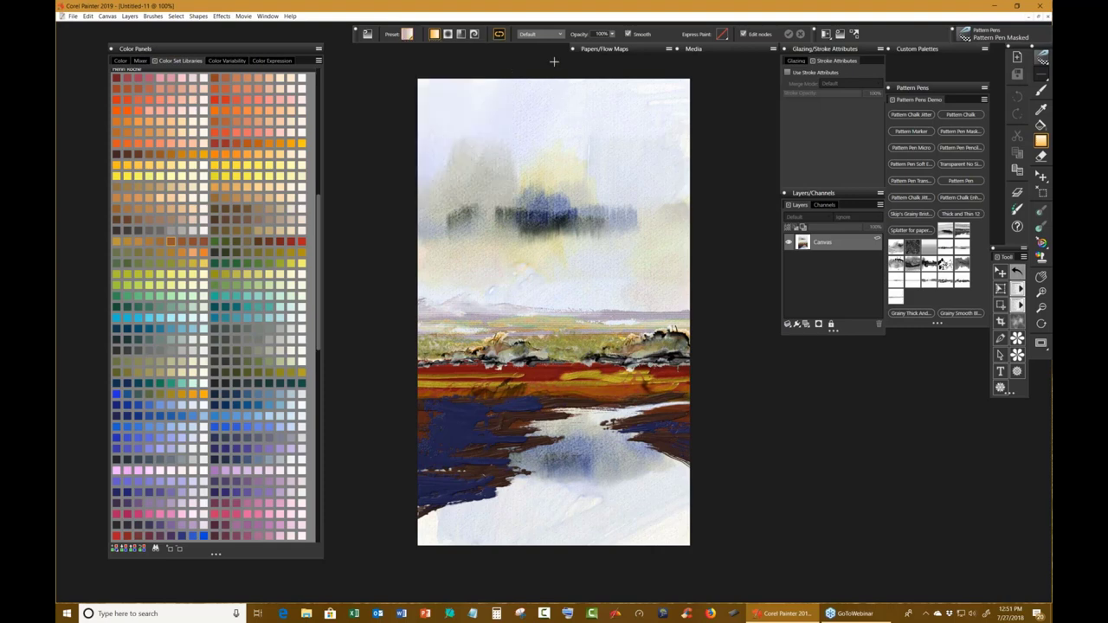
{"action": "left_click_drag", "start_coordinate": [550, 63], "coordinate": [543, 563]}
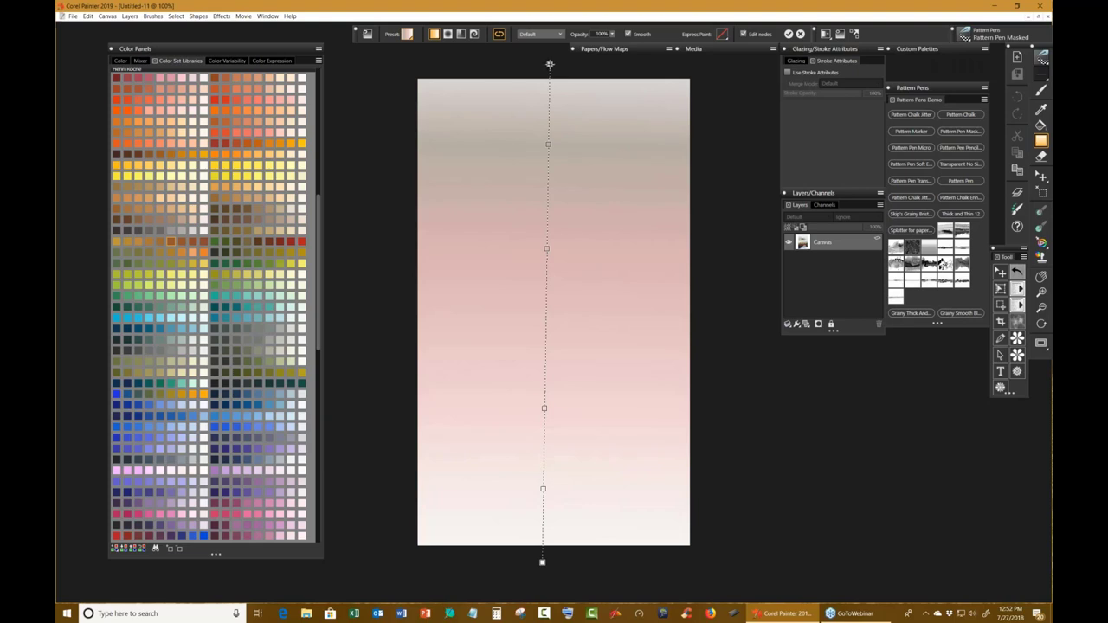
{"action": "mouse_move", "coordinate": [550, 64]}
{"action": "left_mouse_down"}
{"action": "mouse_move", "coordinate": [545, 192]}
{"action": "mouse_move", "coordinate": [548, 71]}
{"action": "left_mouse_up"}
Try successive blending modes for the pink gradient over the cloned painting, including Magic Combine and Dissolve.
{"action": "left_click", "coordinate": [560, 35]}
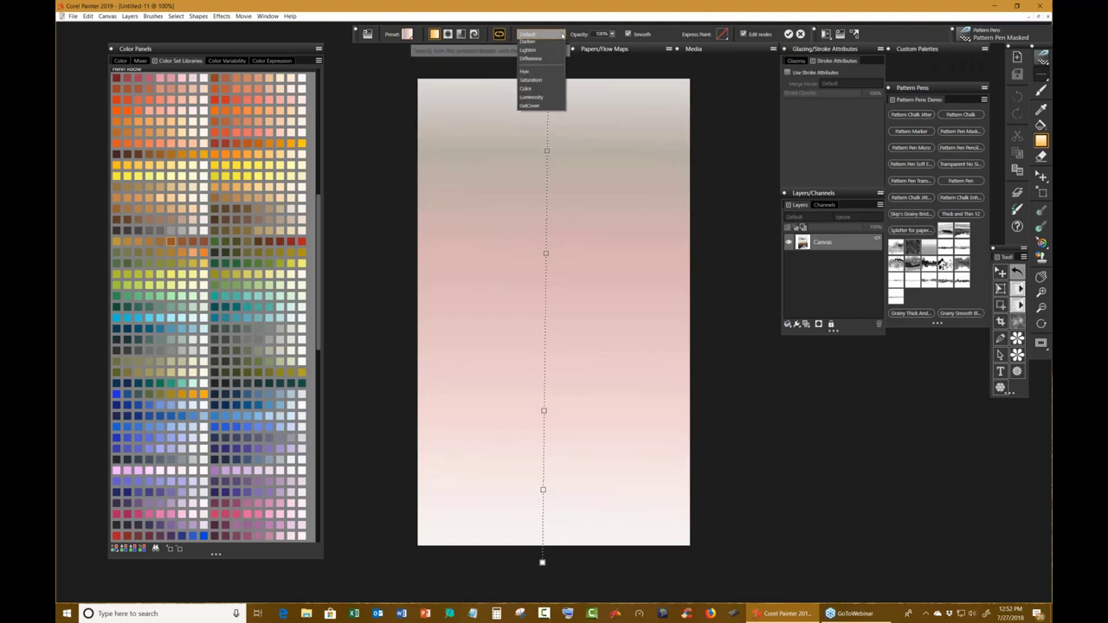
{"action": "left_click", "coordinate": [524, 52]}
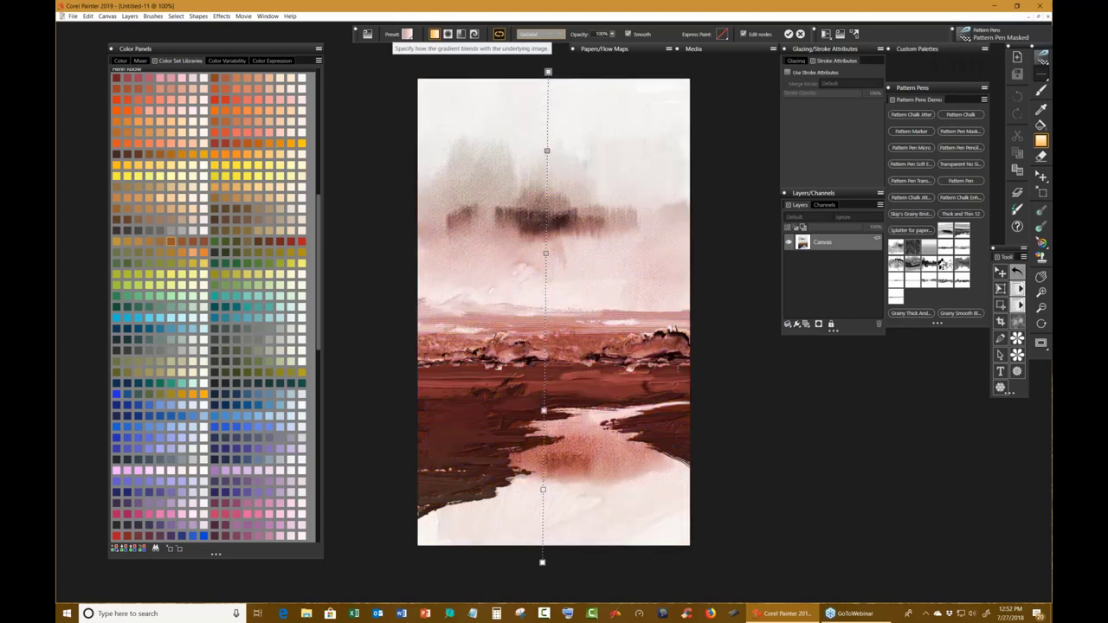
{"action": "scroll", "coordinate": [541, 34], "scroll_direction": "down", "scroll_amount": 1}
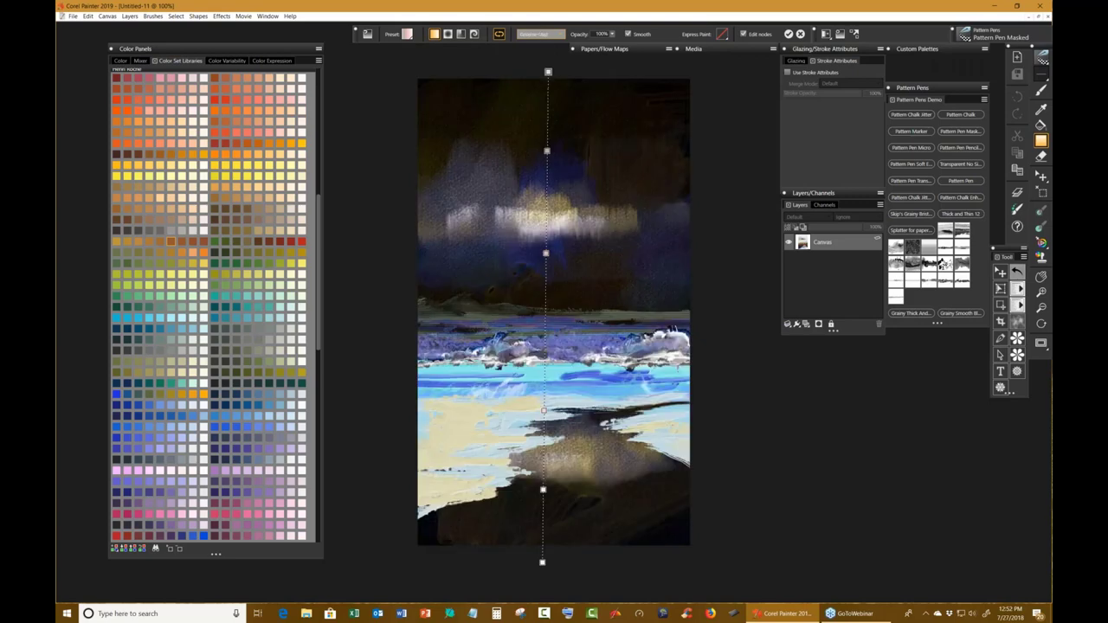
{"action": "scroll", "coordinate": [541, 34], "scroll_direction": "down", "scroll_amount": 1}
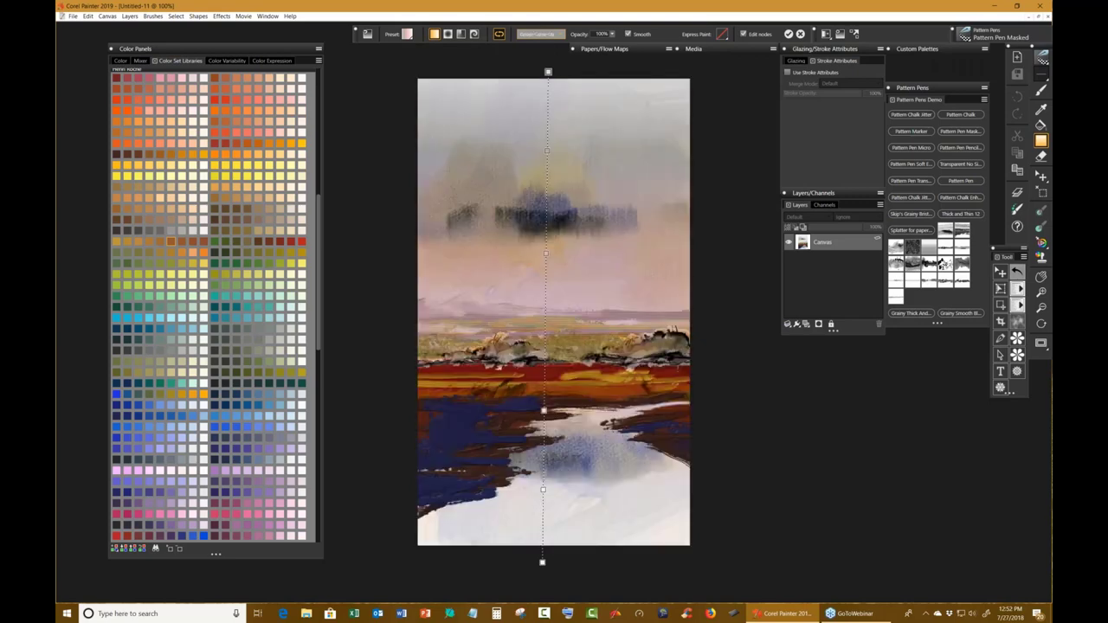
{"action": "scroll", "coordinate": [541, 33], "scroll_direction": "down", "scroll_amount": 1}
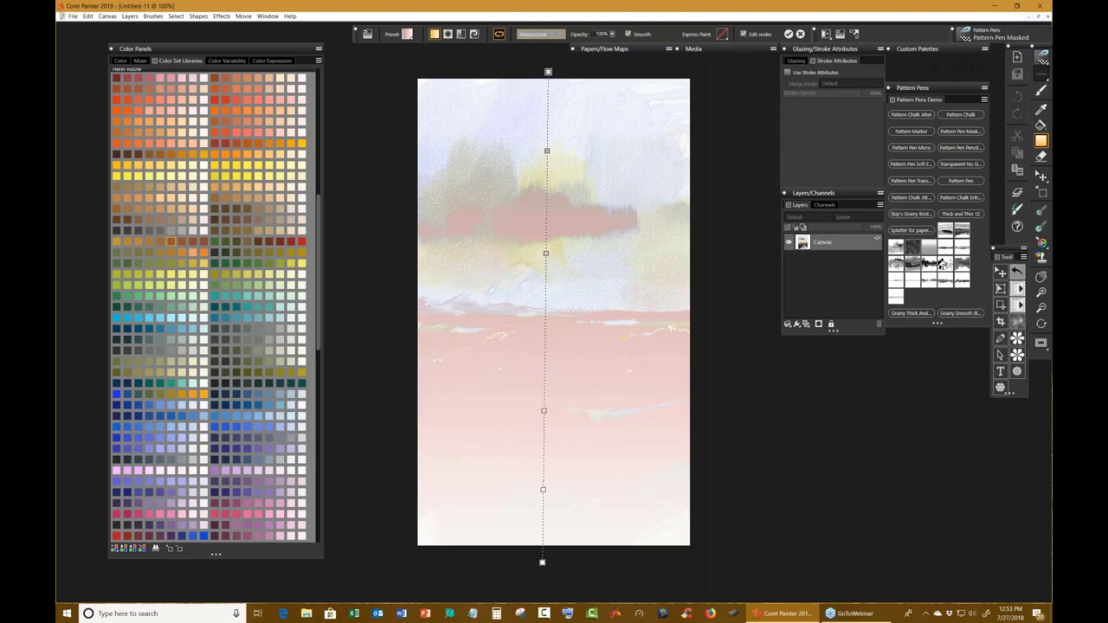
{"action": "scroll", "coordinate": [541, 34], "scroll_direction": "down", "scroll_amount": 1}
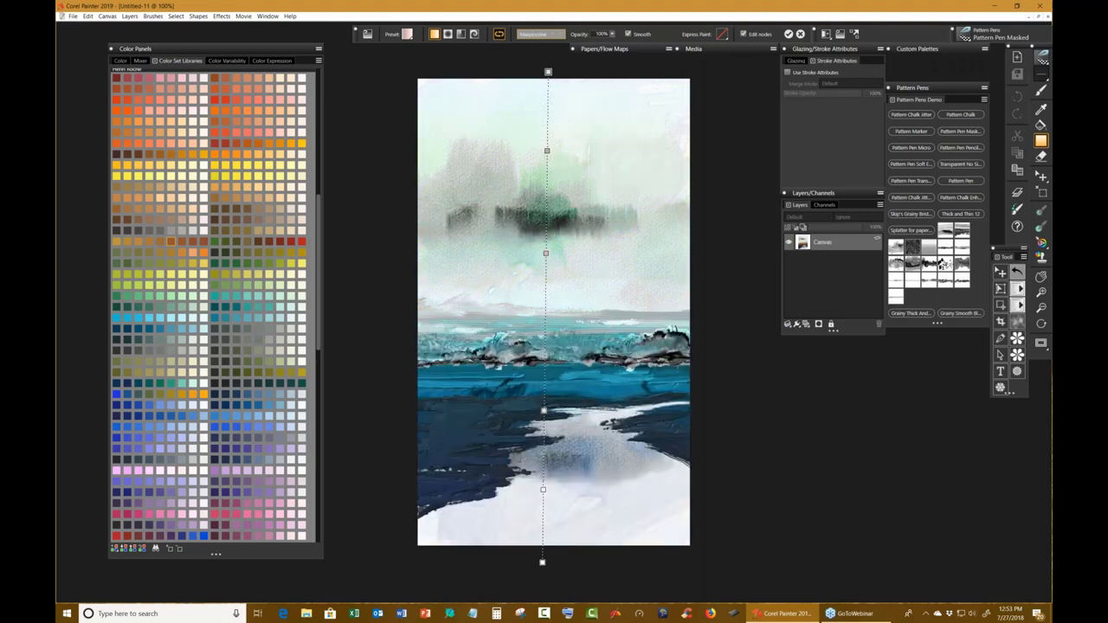
{"action": "scroll", "coordinate": [542, 34], "scroll_direction": "up", "scroll_amount": 1}
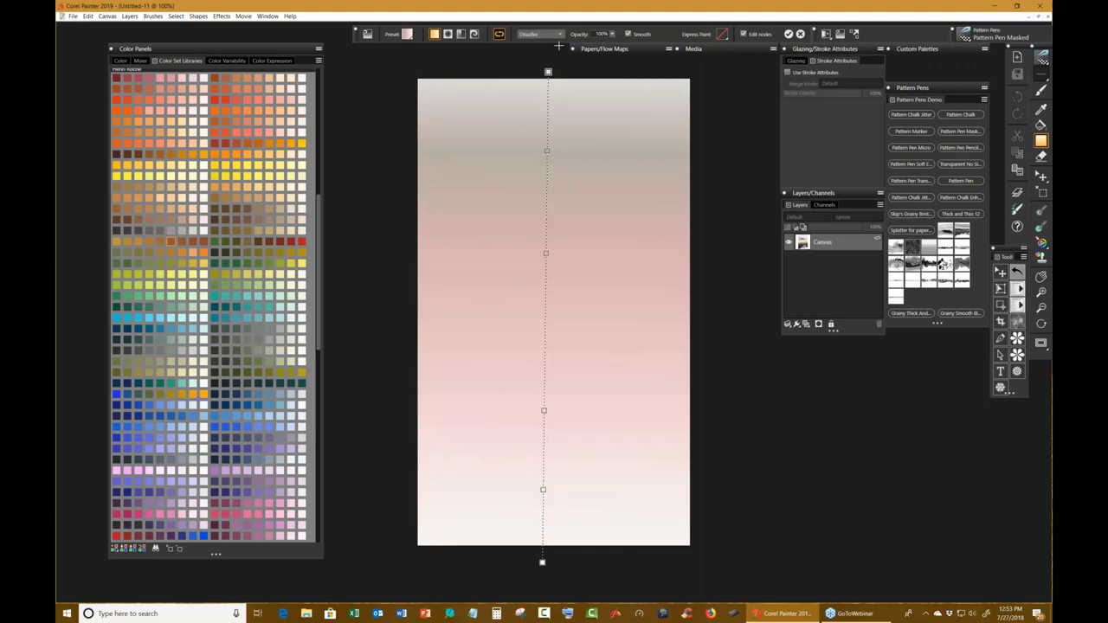
Lower the Dissolve gradient's opacity to preview the painting through it, and restore it to 100%.
{"action": "left_click_drag", "start_coordinate": [611, 34], "coordinate": [530, 37]}
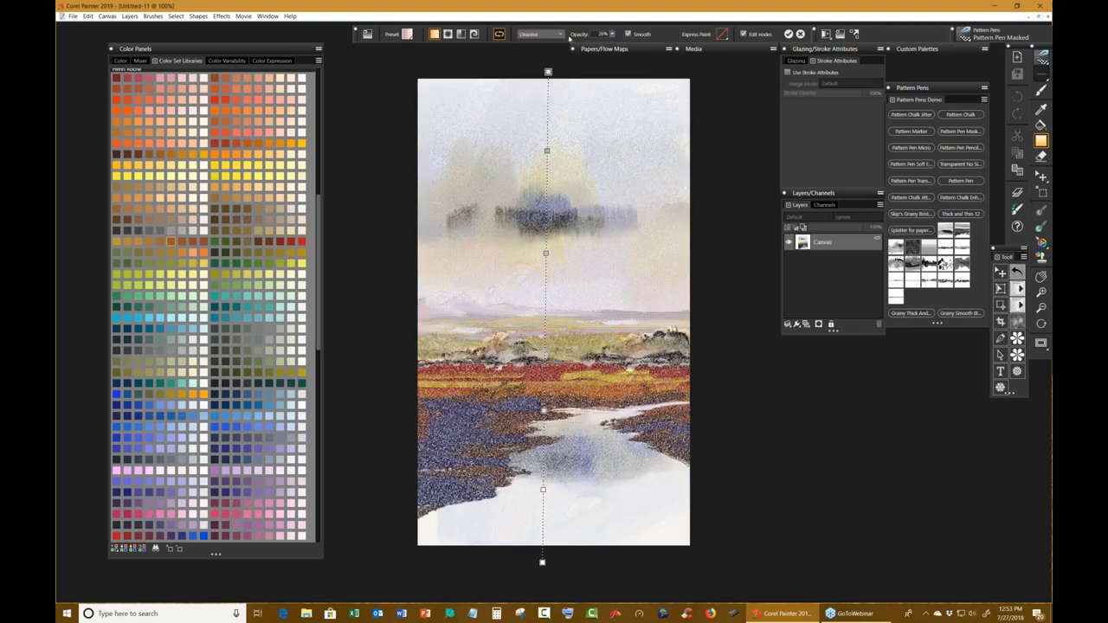
{"action": "left_click", "coordinate": [613, 37]}
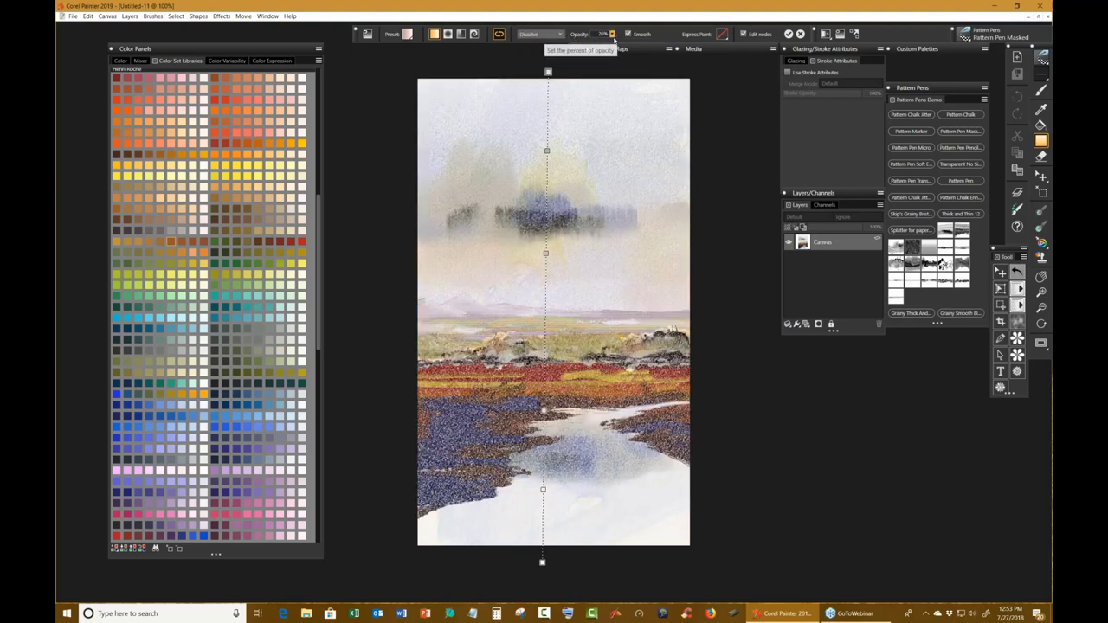
{"action": "mouse_move", "coordinate": [617, 41]}
{"action": "left_mouse_down"}
{"action": "mouse_move", "coordinate": [607, 41]}
{"action": "mouse_move", "coordinate": [648, 45]}
{"action": "left_mouse_up"}
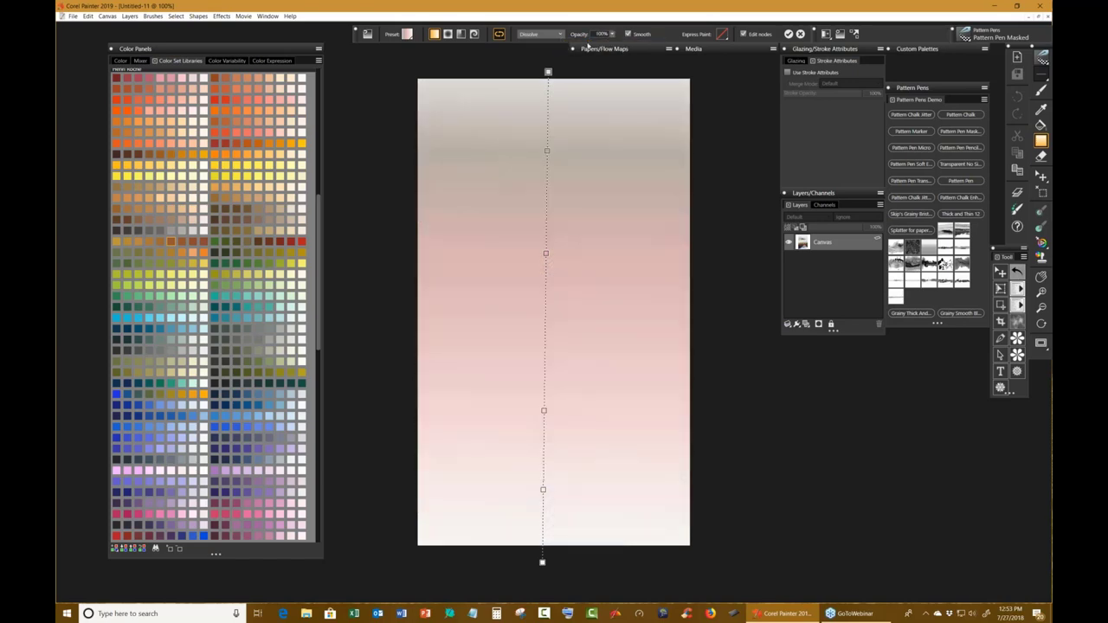
Preview further blending modes for the gradient at 100% opacity, including Screen, Soft Light and Hue.
{"action": "left_click", "coordinate": [539, 33]}
{"action": "left_click", "coordinate": [547, 85]}
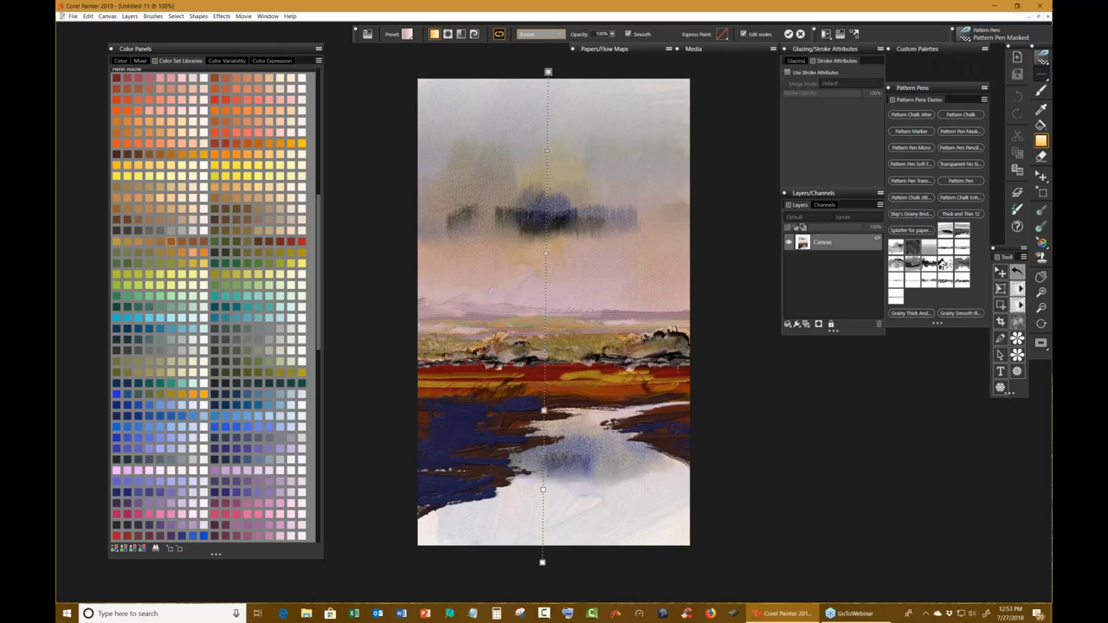
{"action": "key", "text": "ctrl+t"}
{"action": "key", "text": "ctrl+t"}
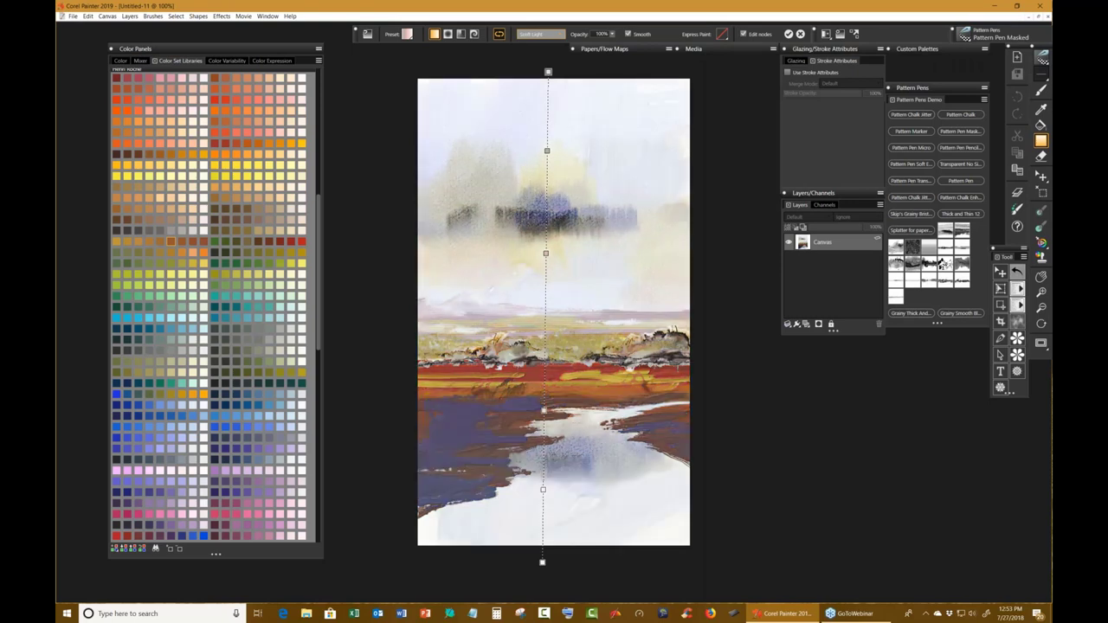
{"action": "key", "text": "ctrl+t"}
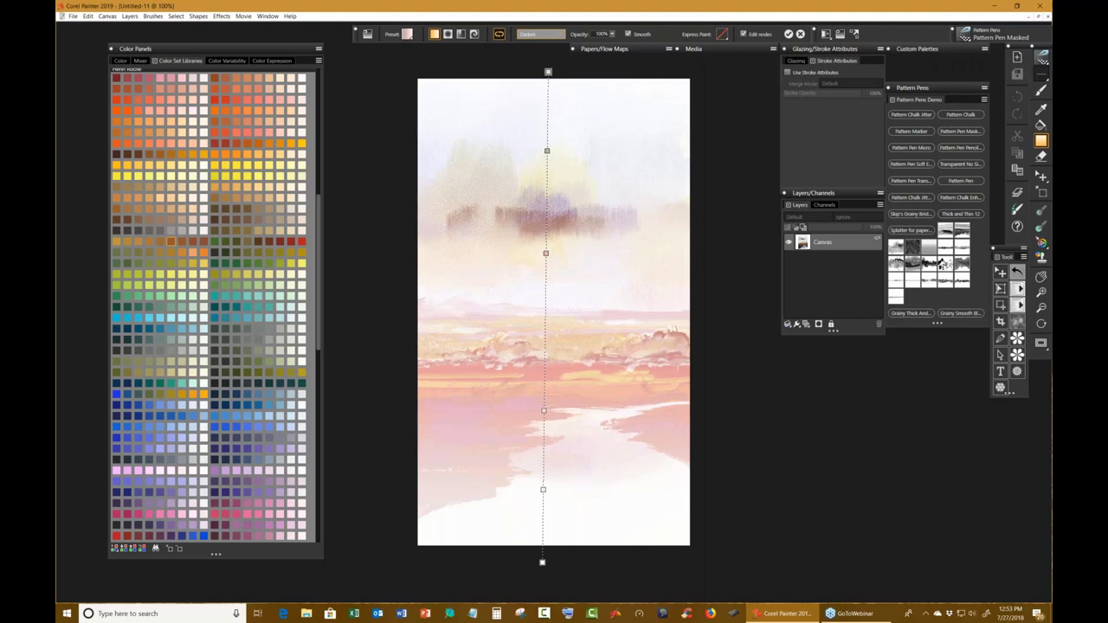
{"action": "key", "text": "ctrl+t"}
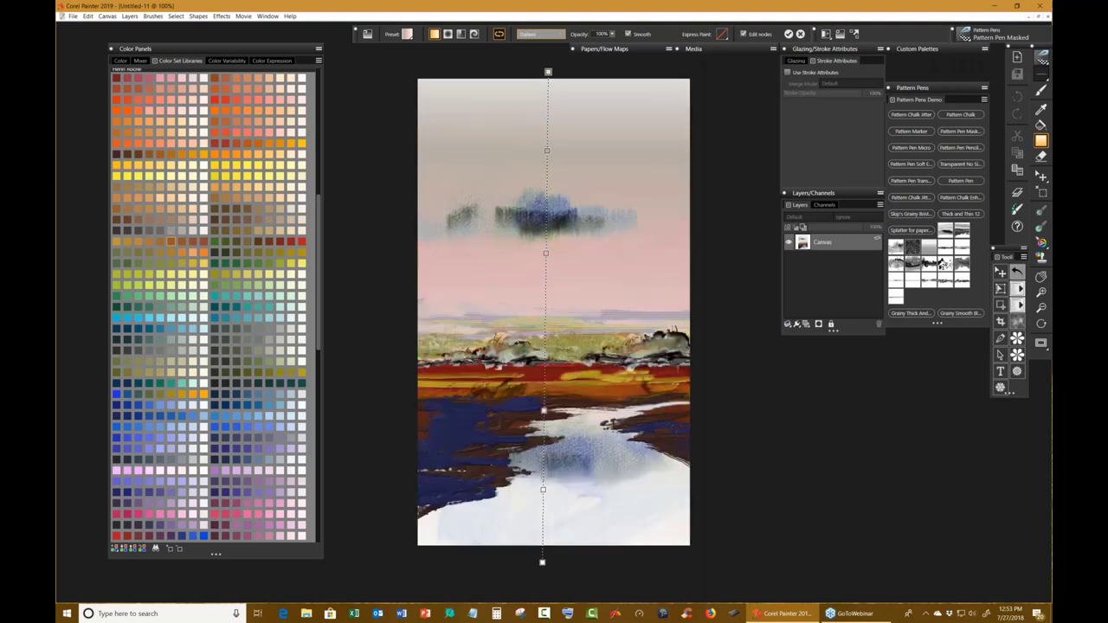
{"action": "key", "text": "ctrl+t"}
{"action": "key", "text": "ctrl+t"}
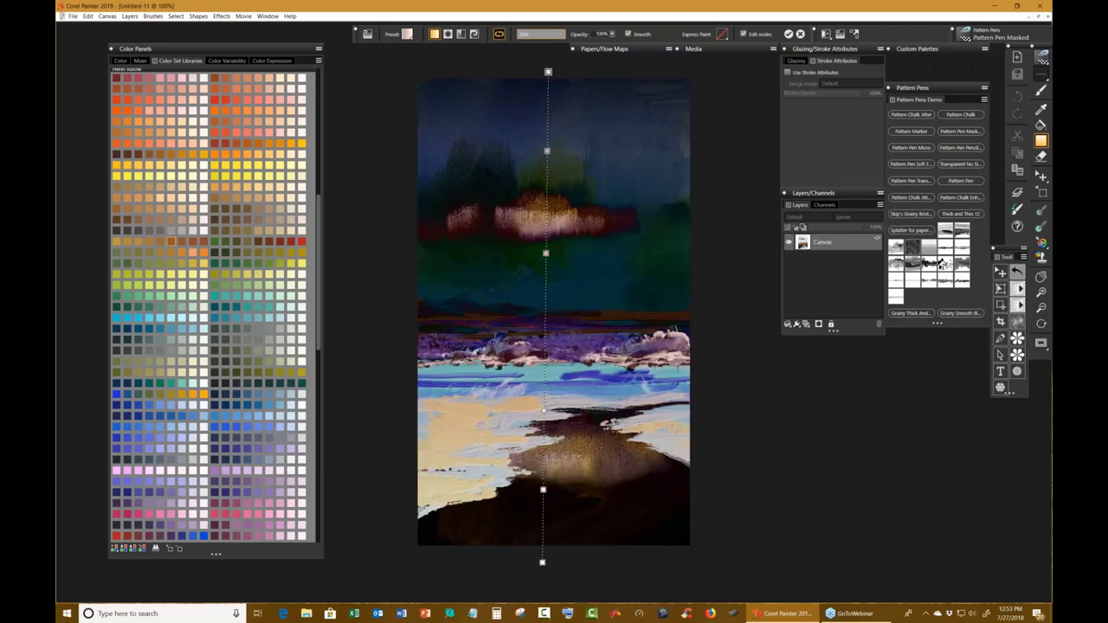
{"action": "key", "text": "ctrl+t"}
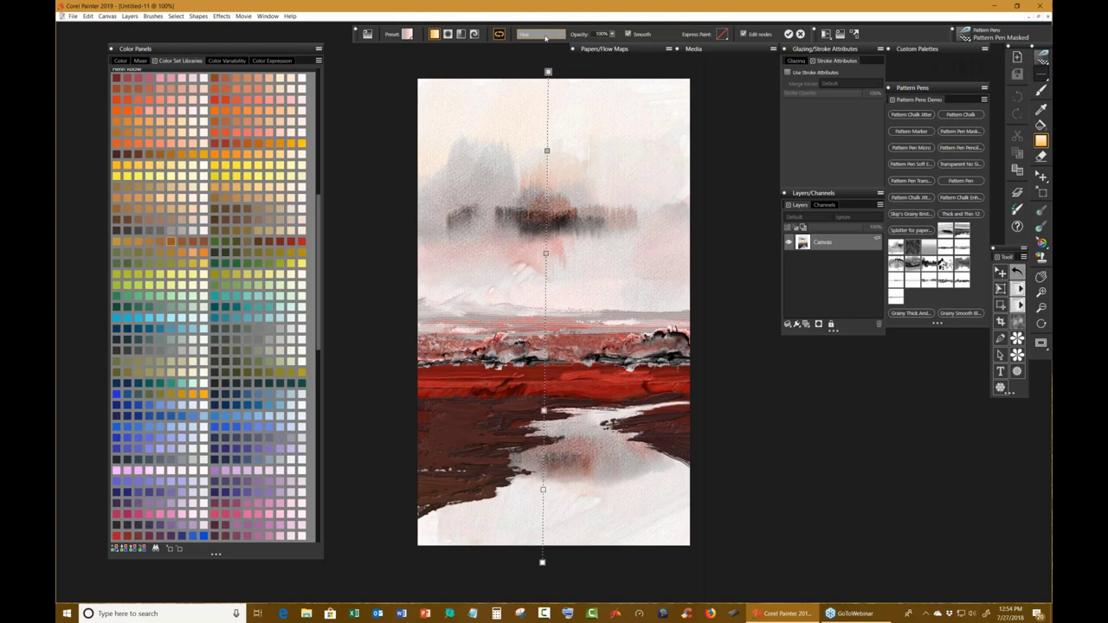
Go through the remaining blending modes and set the pink gradient to Gel blending.
{"action": "left_click", "coordinate": [545, 37]}
{"action": "key", "text": "Down"}
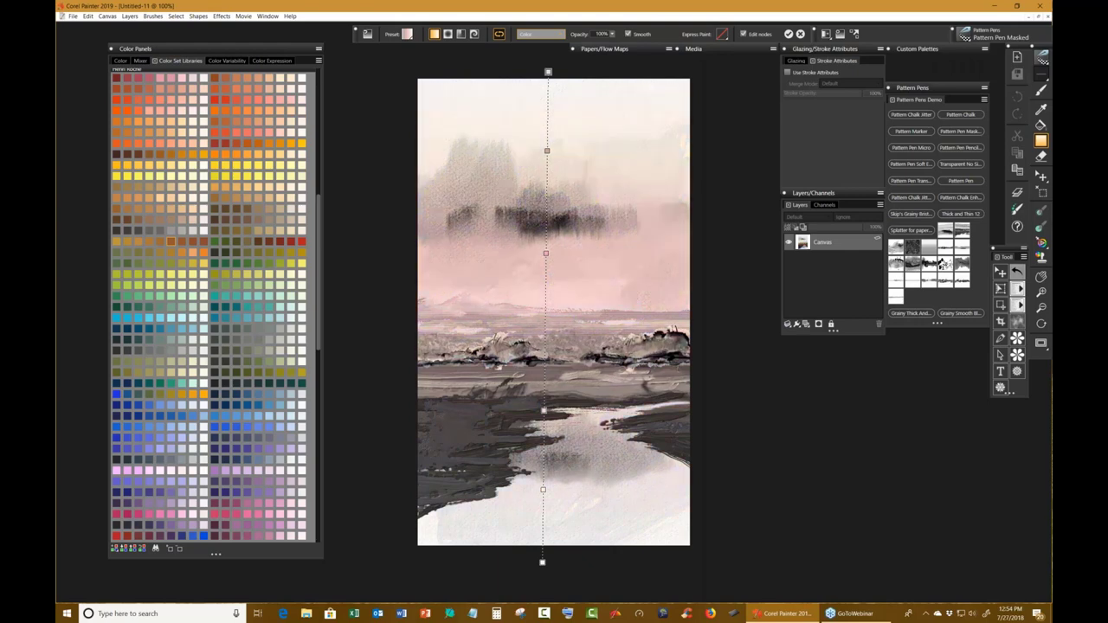
{"action": "key", "text": "Down"}
{"action": "key", "text": "Down"}
{"action": "key", "text": "Down"}
{"action": "key", "text": "Down"}
{"action": "key", "text": "Down"}
{"action": "key", "text": "Down"}
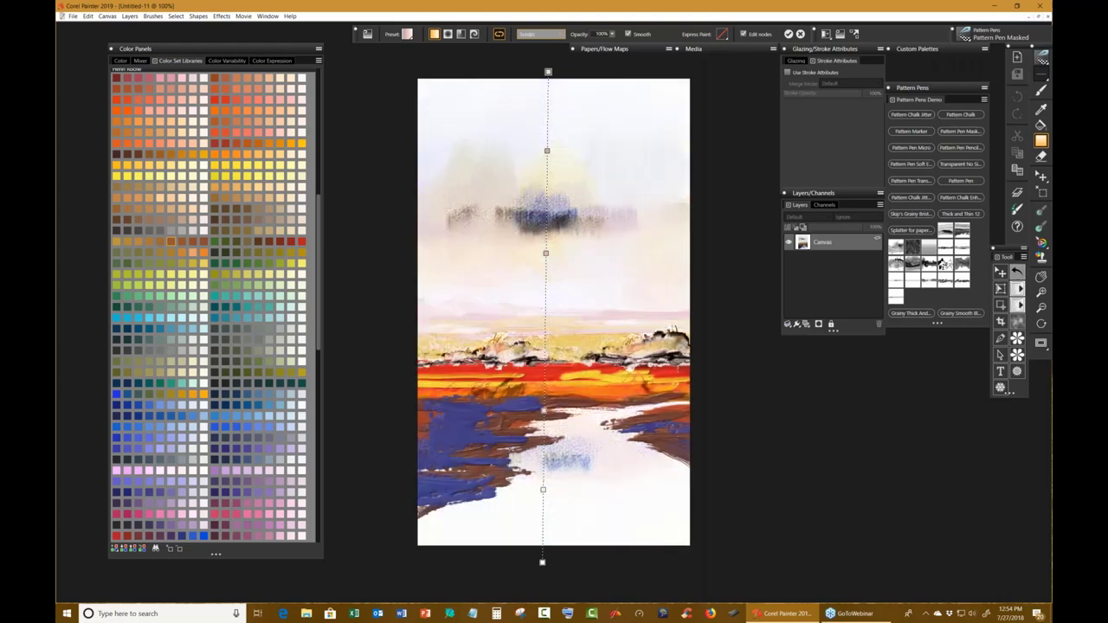
{"action": "key", "text": "Down"}
{"action": "key", "text": "Down"}
{"action": "key", "text": "Down"}
{"action": "key", "text": "Down"}
{"action": "key", "text": "Down"}
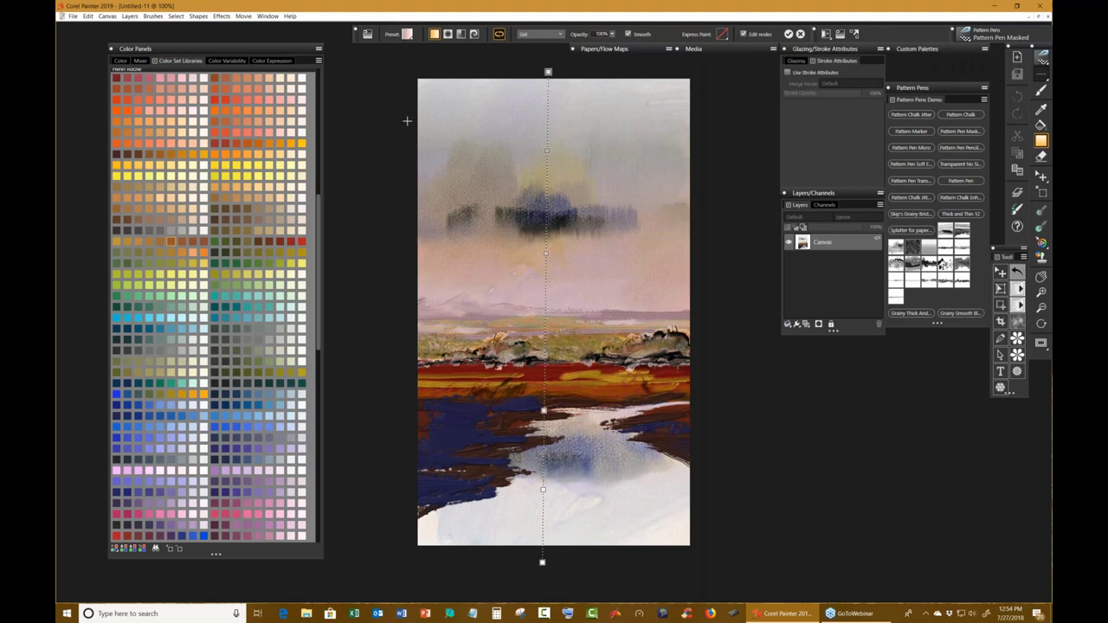
Replace the pink gradient with the dark-to-gold Yellow Orange preset, keeping Gel blending.
{"action": "left_click", "coordinate": [408, 35]}
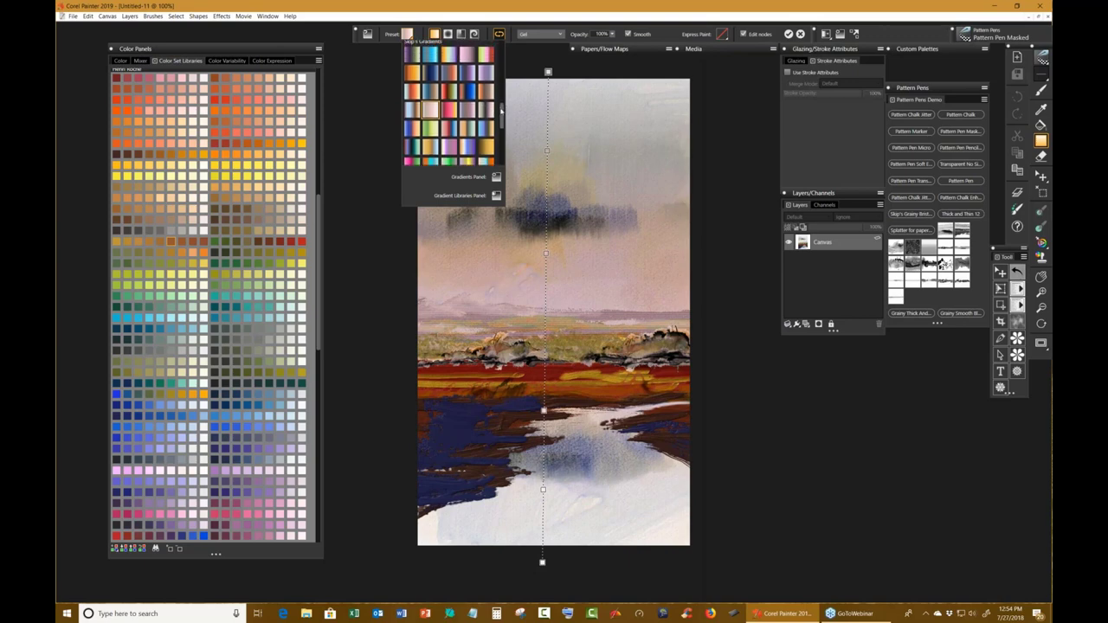
{"action": "left_click_drag", "start_coordinate": [502, 110], "coordinate": [501, 114]}
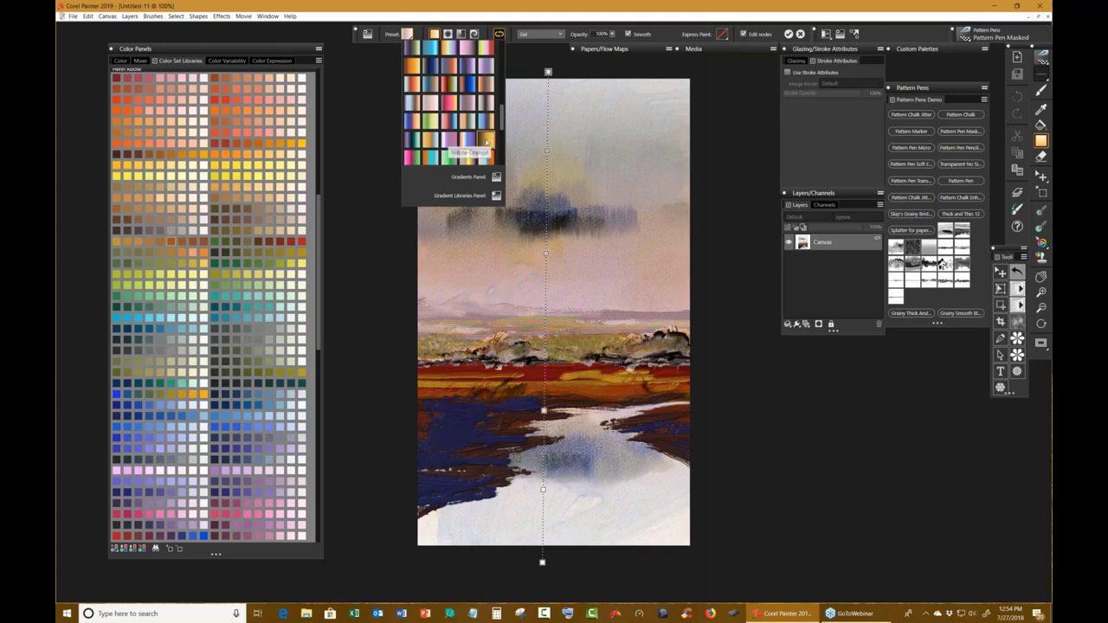
{"action": "left_click", "coordinate": [486, 143]}
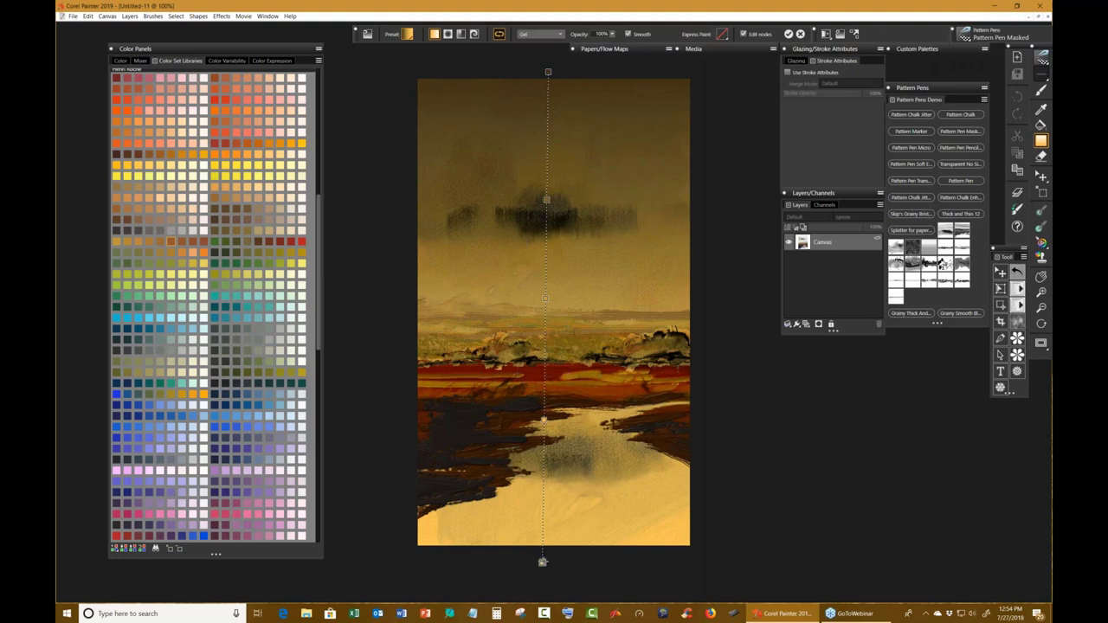
Shorten the gold gradient's vertical line so it runs from the dark distant trees down to the river reflection.
{"action": "left_click_drag", "start_coordinate": [542, 562], "coordinate": [547, 561]}
{"action": "left_click_drag", "start_coordinate": [548, 73], "coordinate": [547, 227]}
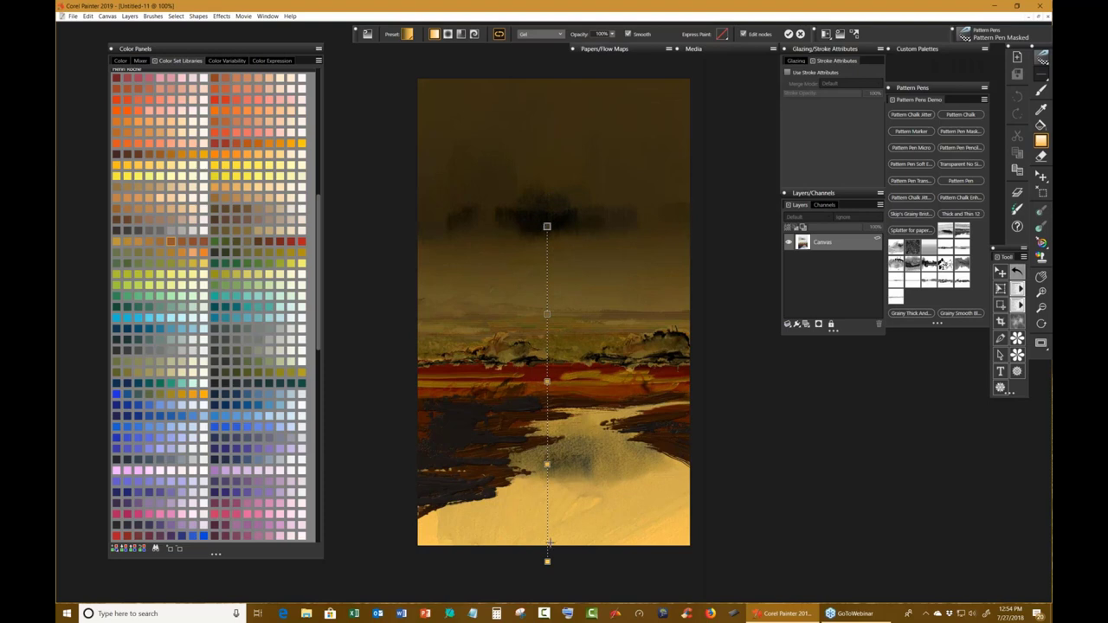
{"action": "left_click_drag", "start_coordinate": [547, 560], "coordinate": [548, 457]}
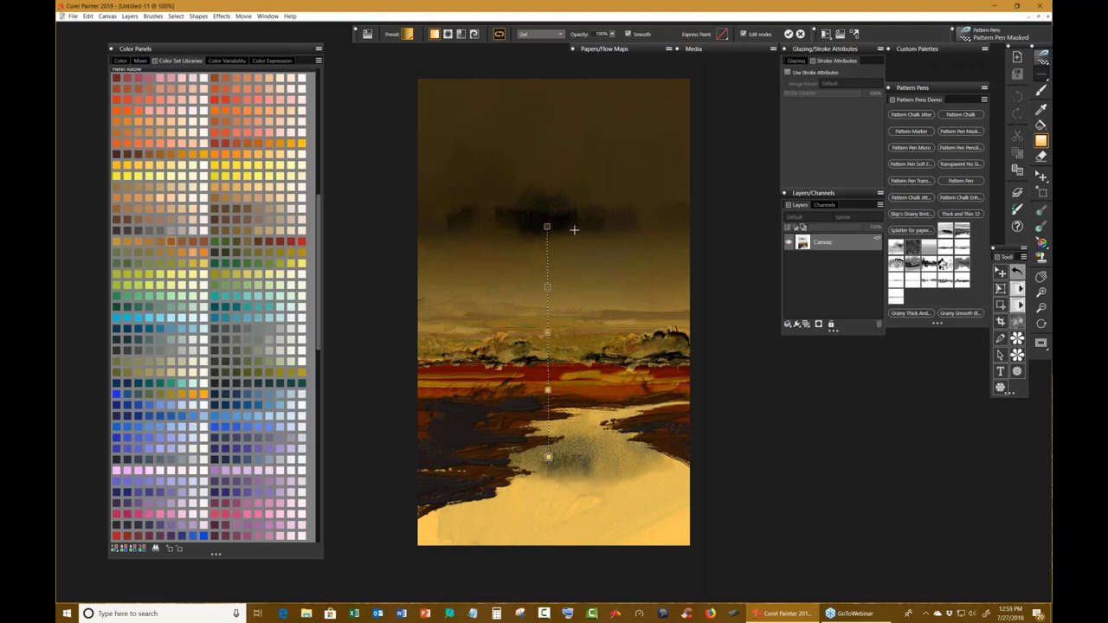
{"action": "left_click_drag", "start_coordinate": [547, 226], "coordinate": [552, 200]}
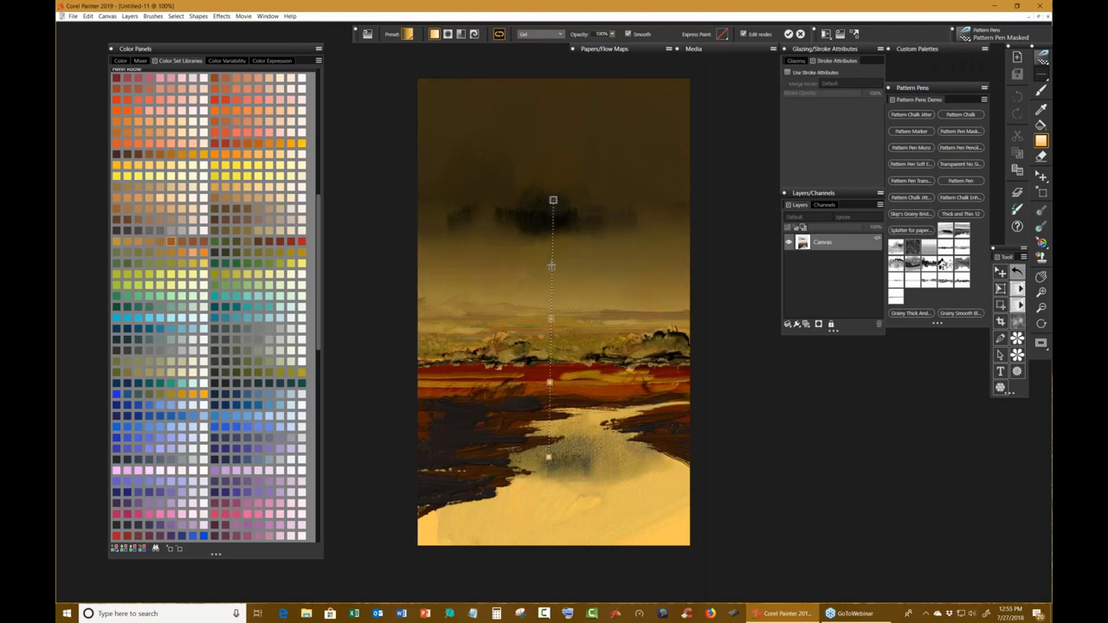
Shift the gold gradient's three intermediate colour nodes downward and extend its lower end just past the river reflection.
{"action": "left_click_drag", "start_coordinate": [550, 382], "coordinate": [549, 413]}
{"action": "left_click_drag", "start_coordinate": [551, 318], "coordinate": [550, 368]}
{"action": "left_click_drag", "start_coordinate": [552, 270], "coordinate": [552, 287]}
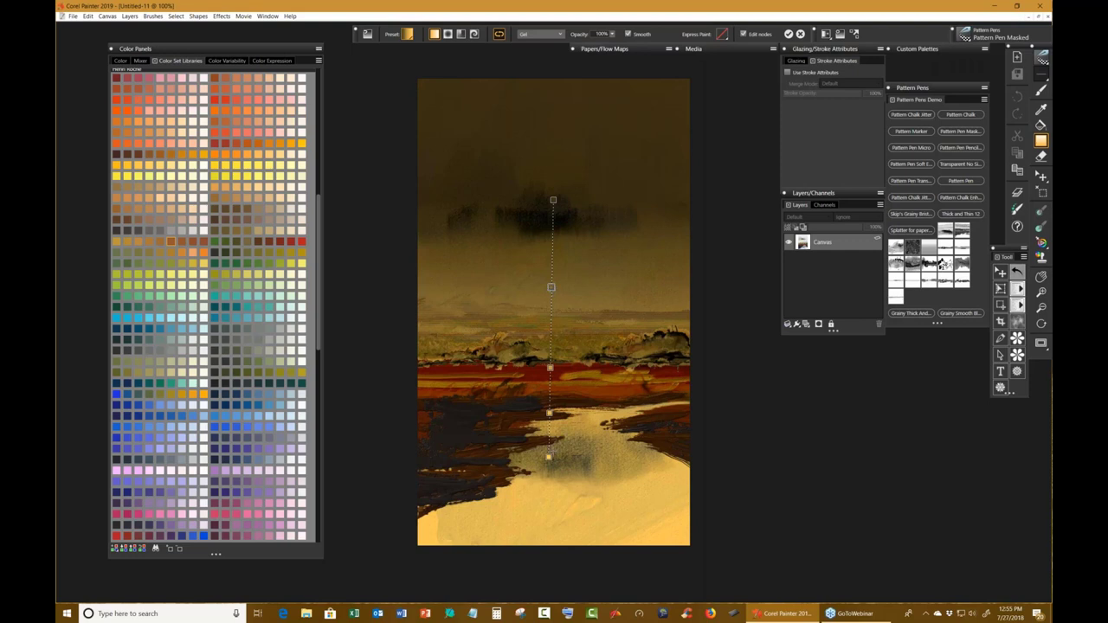
{"action": "left_click_drag", "start_coordinate": [548, 457], "coordinate": [549, 499]}
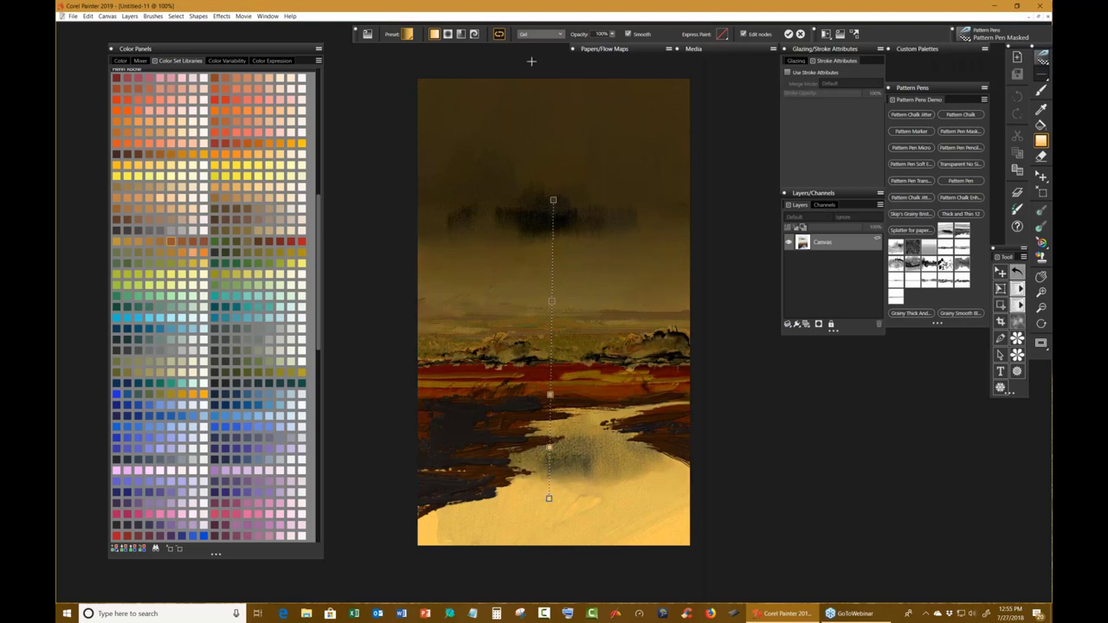
Replace the gold gradient with a pink and mauve preset that darkens the lower part of the painting.
{"action": "left_click", "coordinate": [408, 35]}
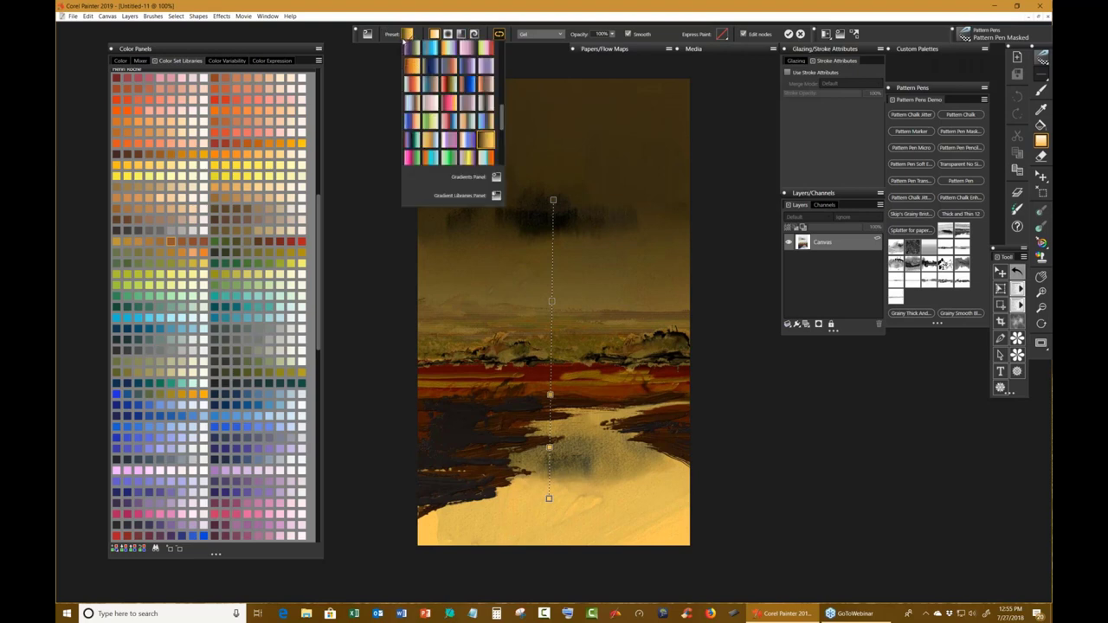
{"action": "scroll", "coordinate": [468, 52], "scroll_direction": "up", "scroll_amount": 1}
{"action": "left_click", "coordinate": [468, 52]}
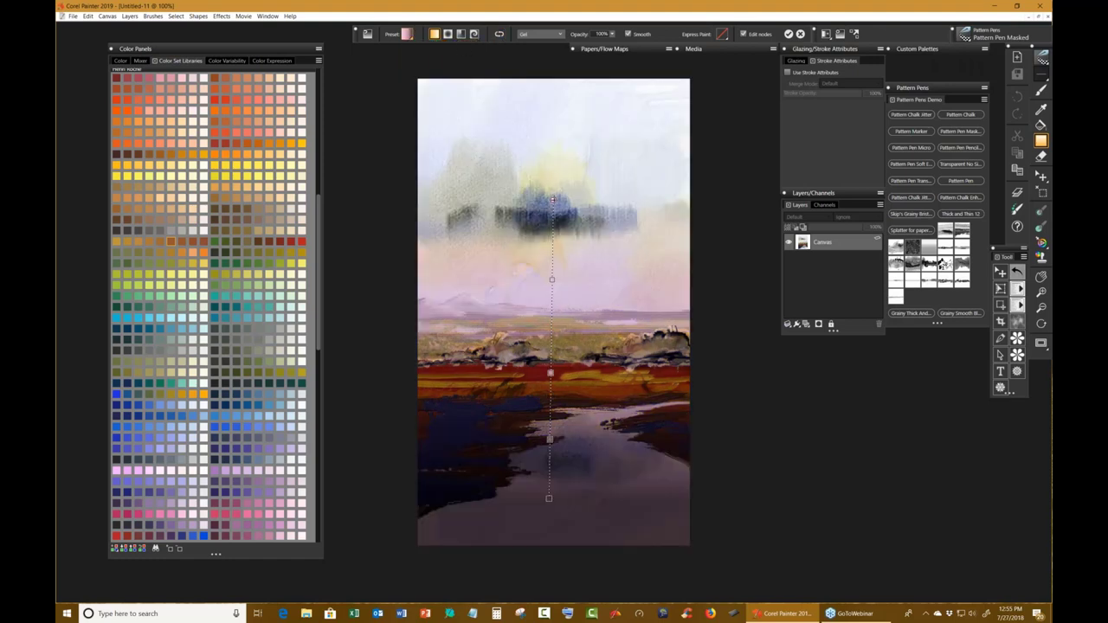
Stretch the mauve gradient from above the canvas to just below it, raise its upper colour node, and apply it.
{"action": "left_click_drag", "start_coordinate": [552, 199], "coordinate": [549, 72]}
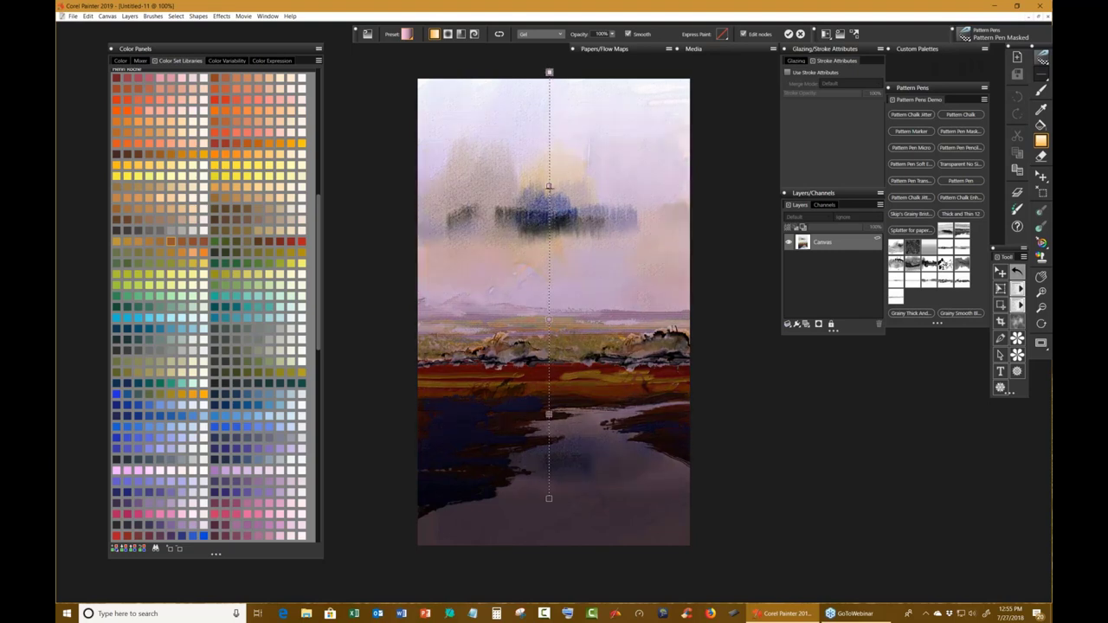
{"action": "left_click_drag", "start_coordinate": [549, 187], "coordinate": [549, 141]}
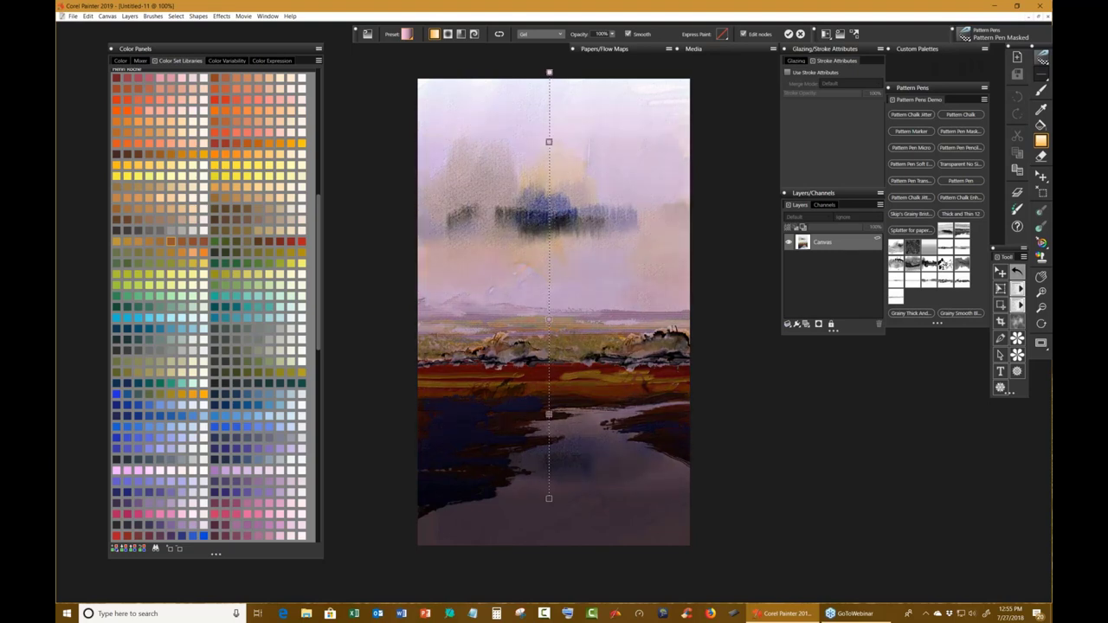
{"action": "left_click_drag", "start_coordinate": [549, 72], "coordinate": [549, 59]}
{"action": "left_click_drag", "start_coordinate": [548, 132], "coordinate": [548, 47]}
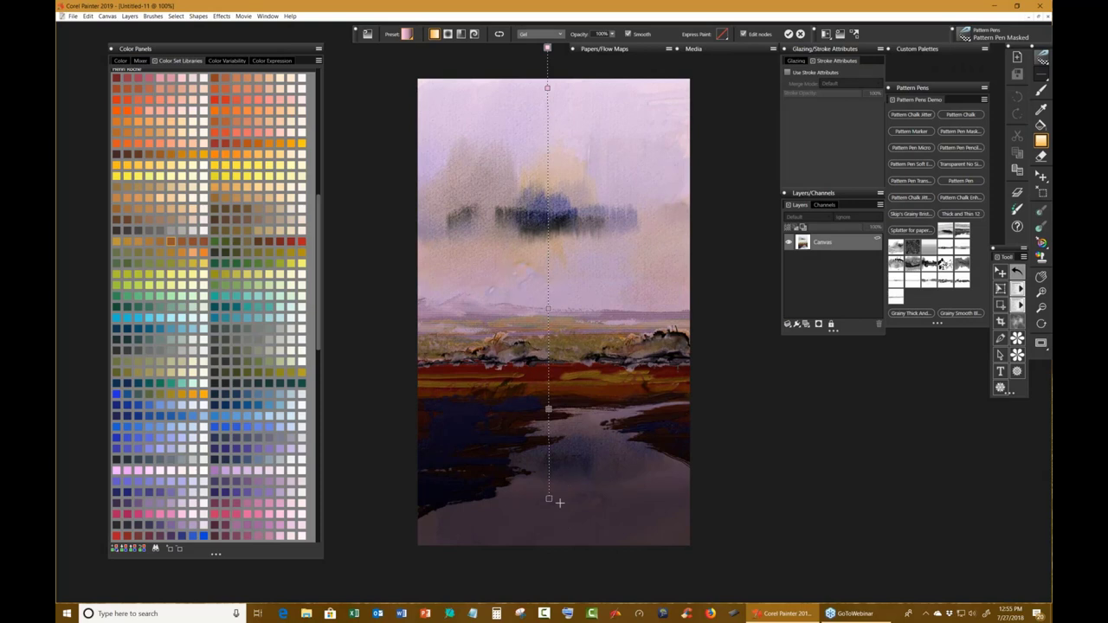
{"action": "left_click_drag", "start_coordinate": [549, 498], "coordinate": [544, 553]}
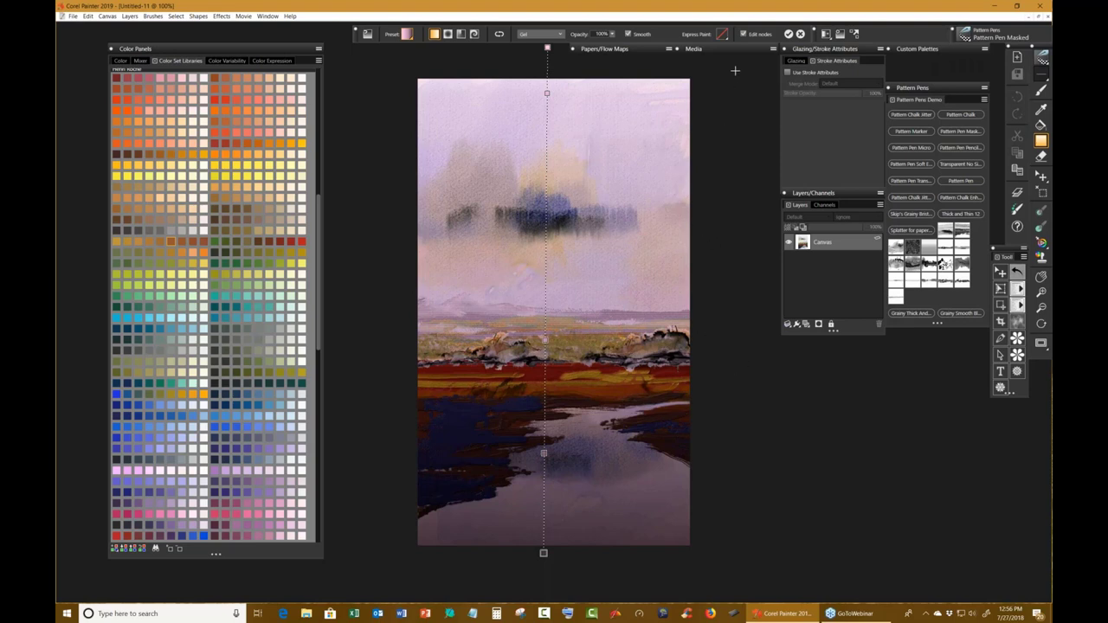
{"action": "left_click", "coordinate": [788, 34]}
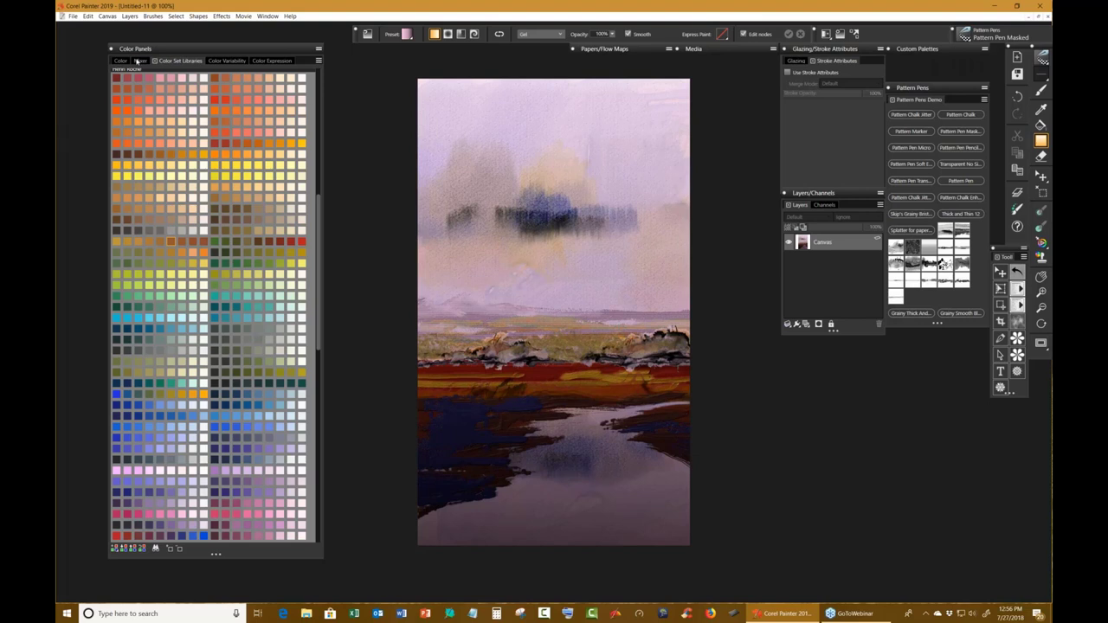
Equalize the pink and mauve clone, starting from automatic levels and tightening the black point to 7.1% and the white point to 81.2%.
{"action": "left_click", "coordinate": [222, 15]}
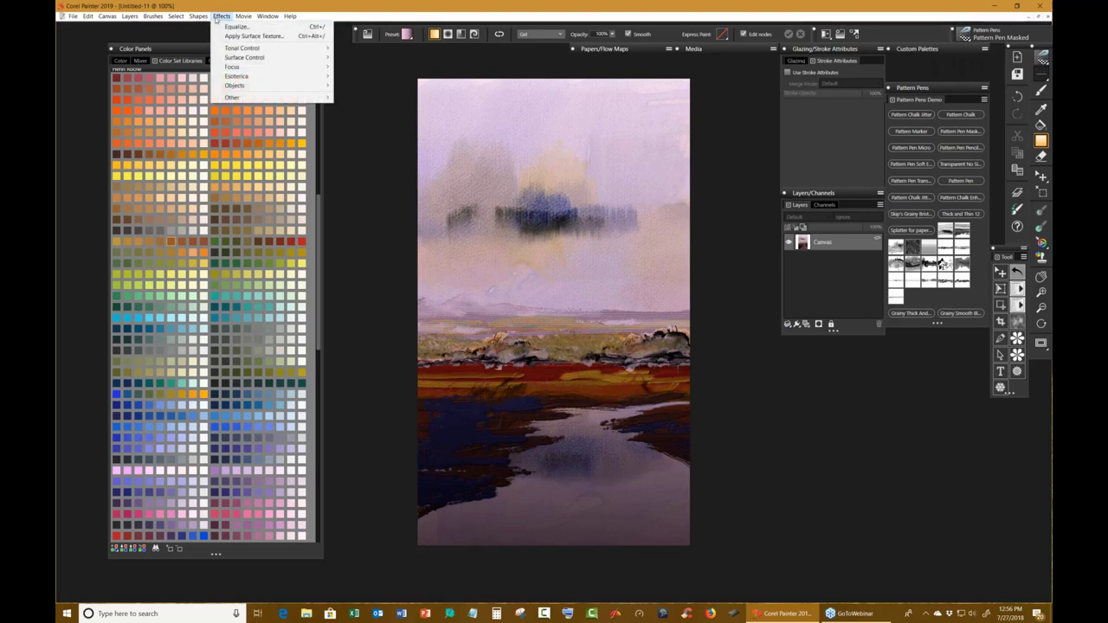
{"action": "left_click", "coordinate": [236, 26]}
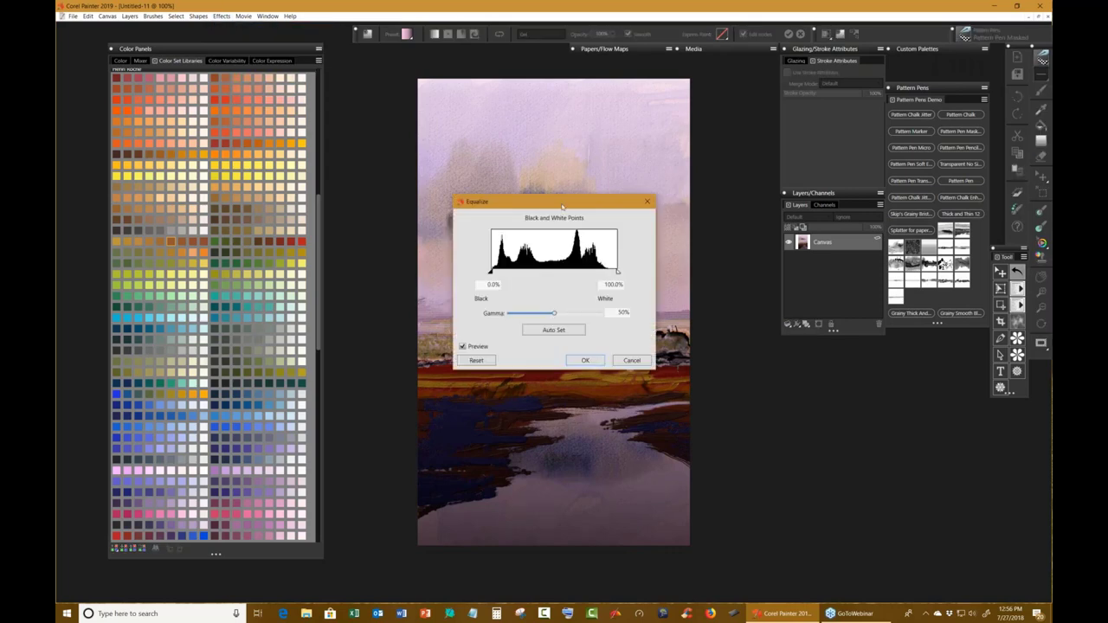
{"action": "left_click_drag", "start_coordinate": [425, 204], "coordinate": [273, 173]}
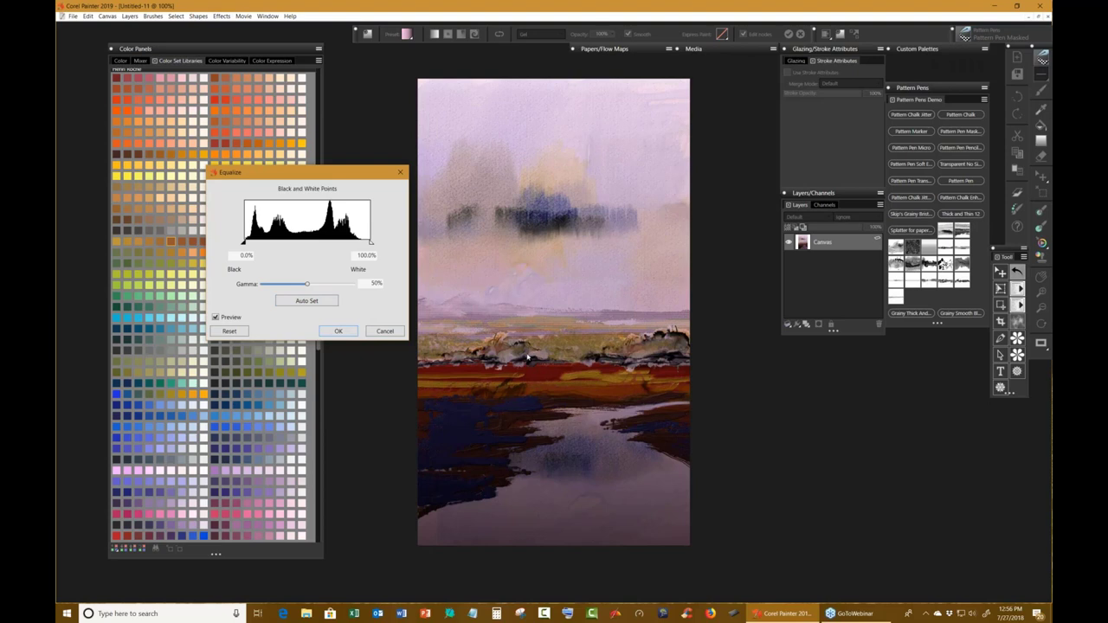
{"action": "left_click", "coordinate": [305, 301]}
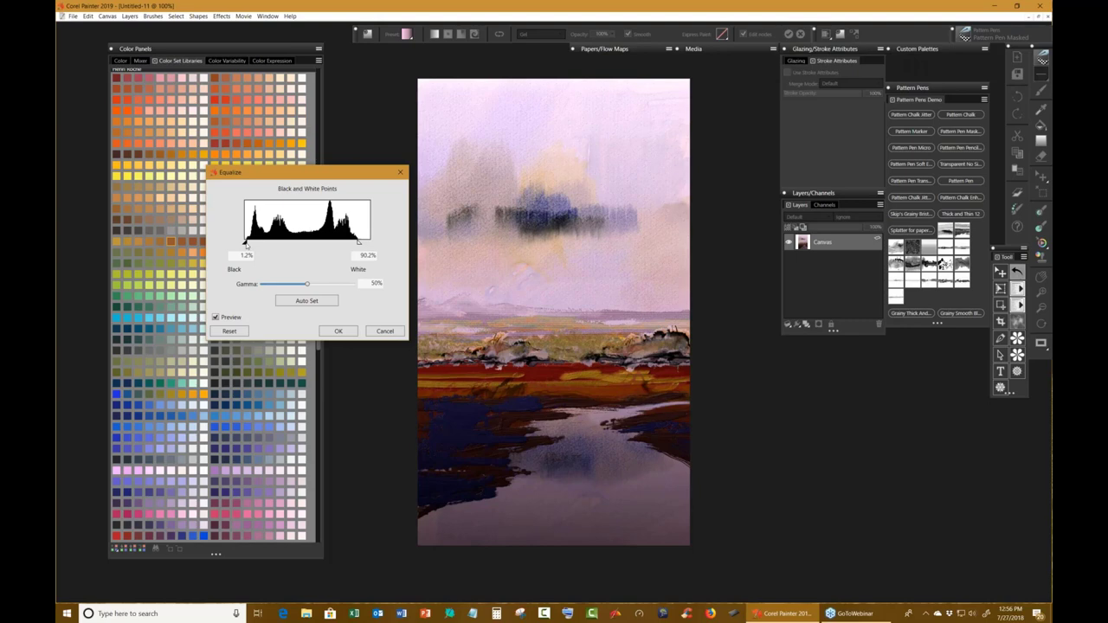
{"action": "left_click_drag", "start_coordinate": [247, 246], "coordinate": [251, 245]}
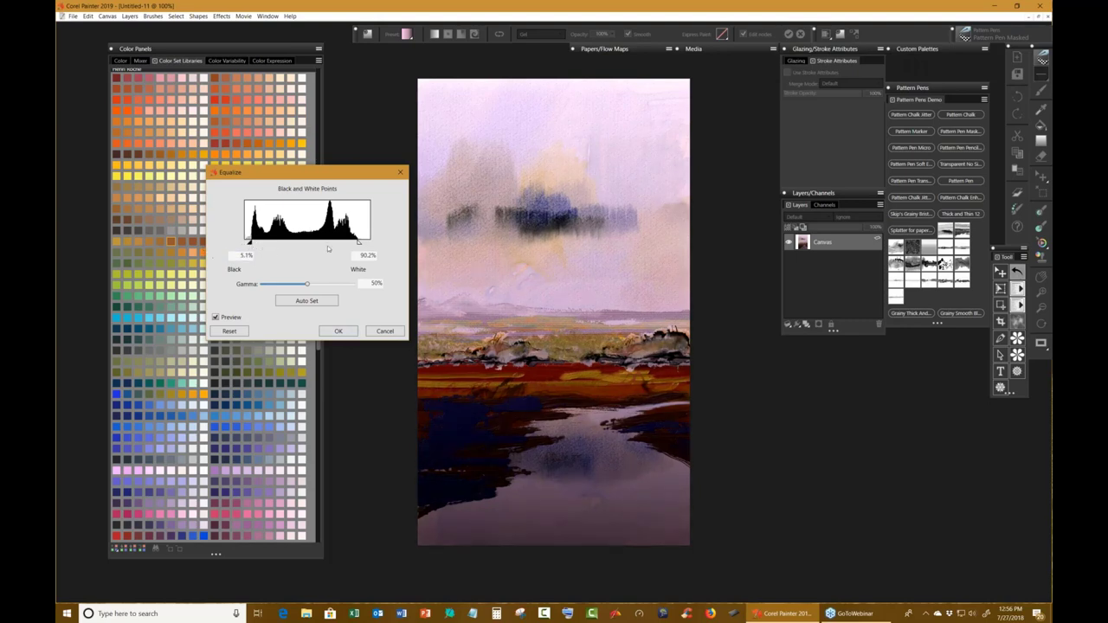
{"action": "left_click_drag", "start_coordinate": [359, 245], "coordinate": [349, 244]}
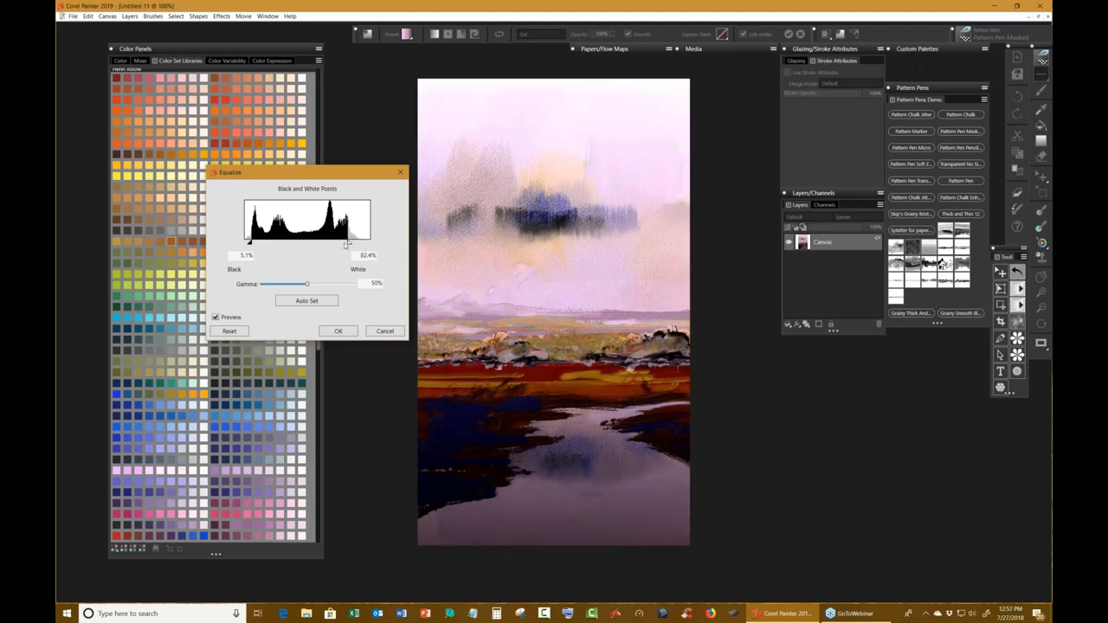
{"action": "left_click_drag", "start_coordinate": [349, 244], "coordinate": [347, 244]}
{"action": "left_click_drag", "start_coordinate": [250, 244], "coordinate": [252, 244]}
{"action": "left_click_drag", "start_coordinate": [319, 177], "coordinate": [253, 172]}
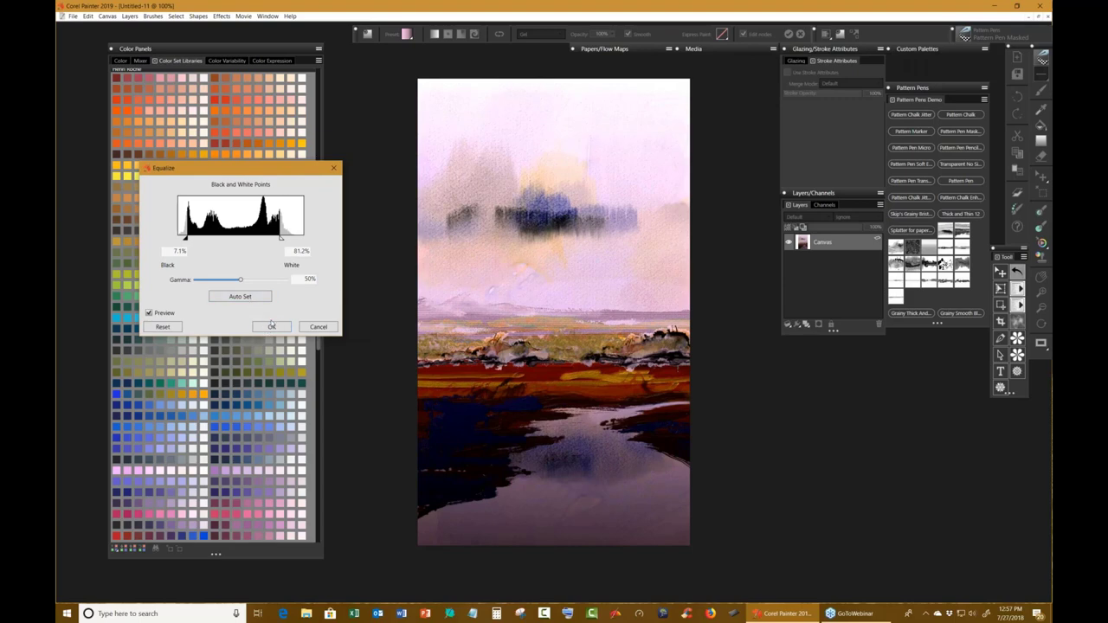
{"action": "left_click", "coordinate": [272, 327]}
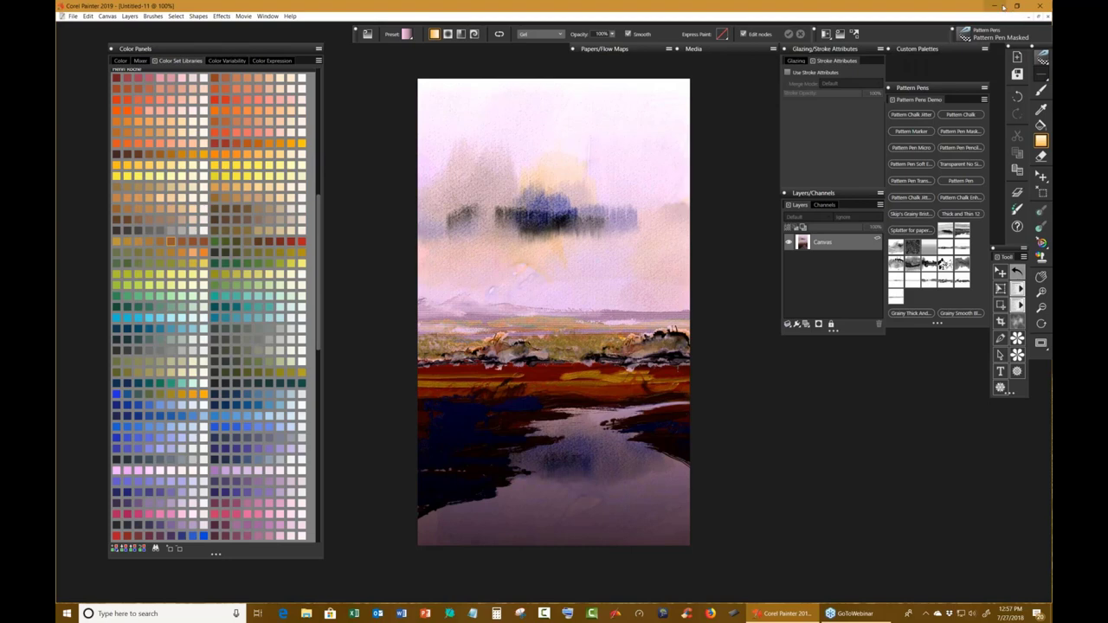
Preview the equalized clone without panels, return to the original layered painting, and create a fresh clone of it.
{"action": "key", "text": "Tab"}
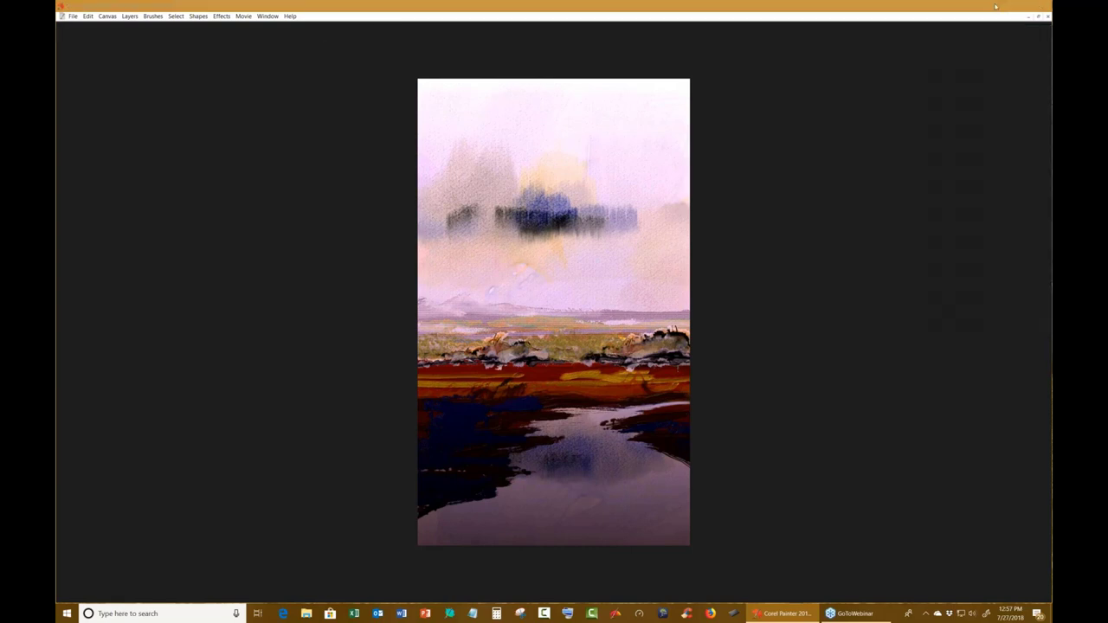
{"action": "left_click", "coordinate": [996, 7]}
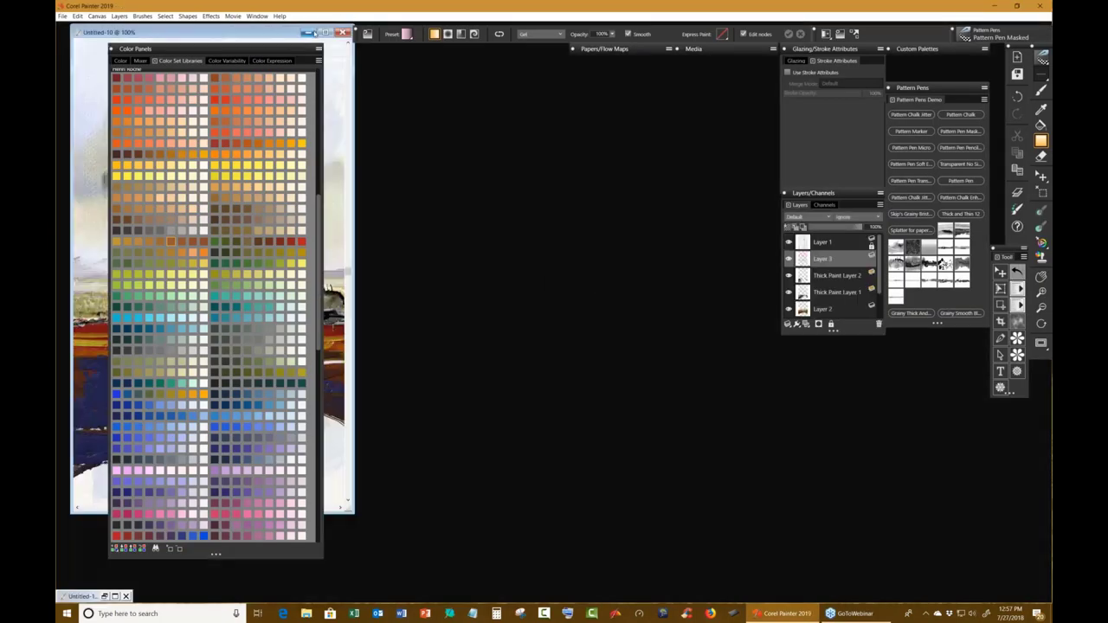
{"action": "left_click", "coordinate": [319, 32]}
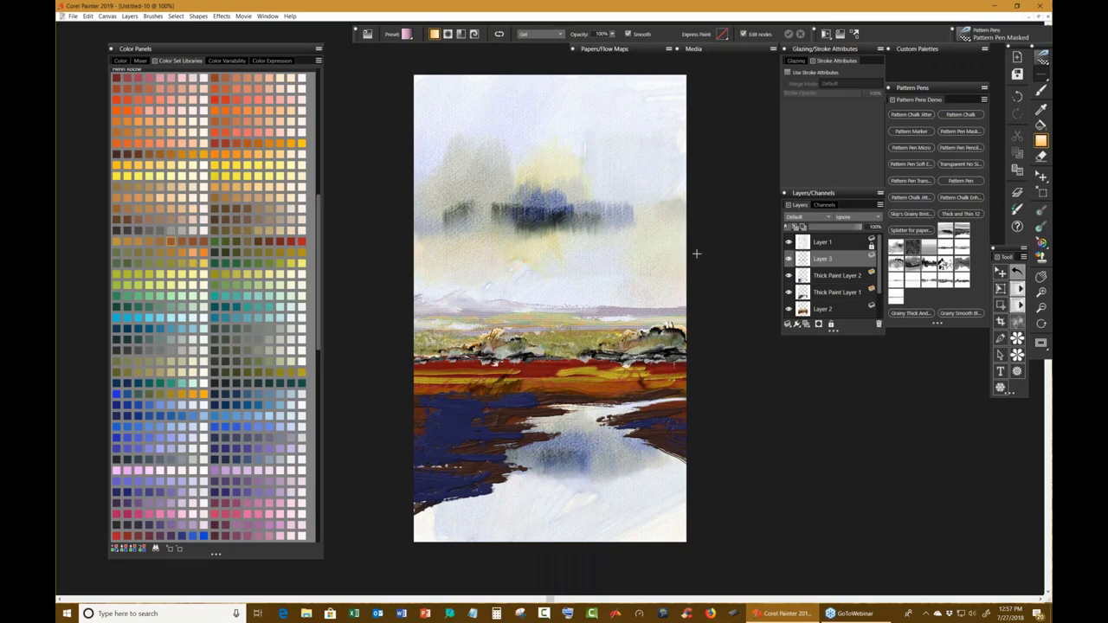
{"action": "key", "text": "grave"}
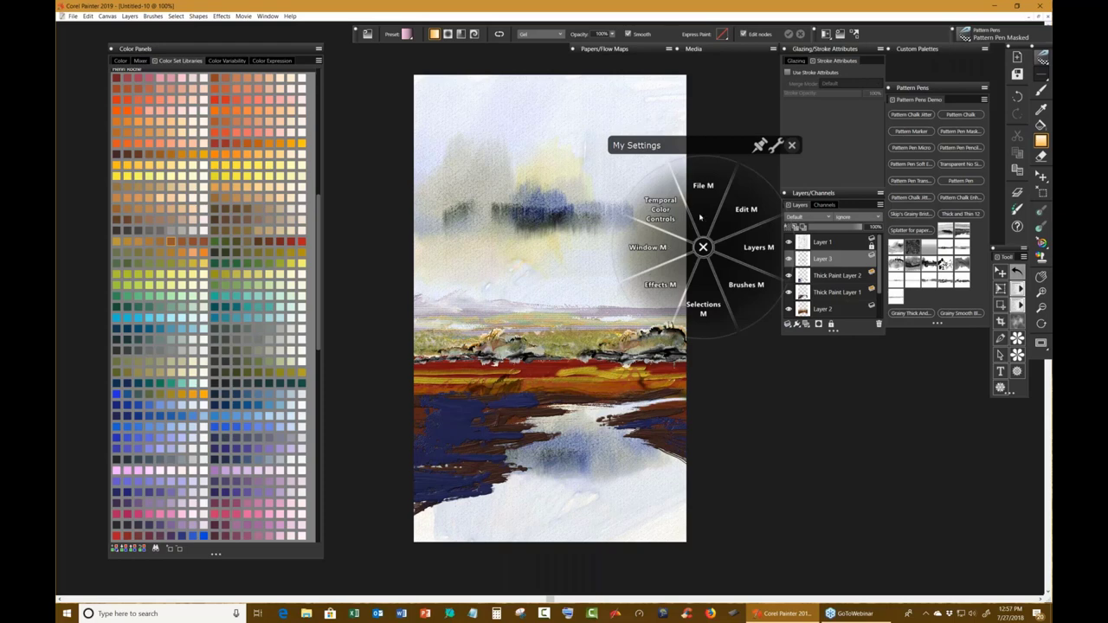
{"action": "left_click", "coordinate": [709, 193]}
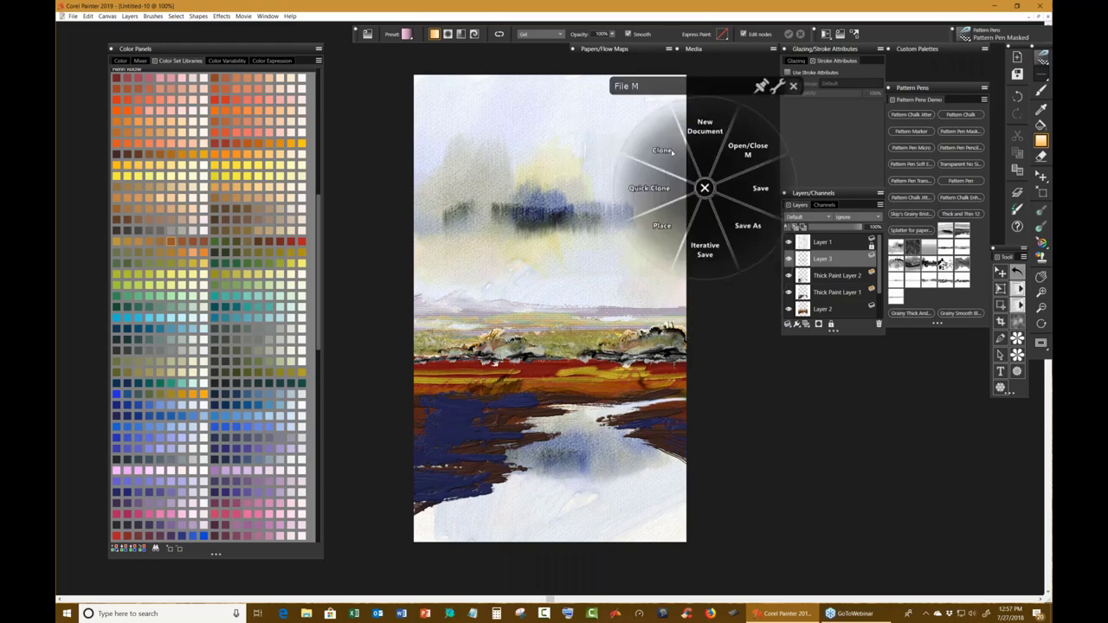
{"action": "left_click", "coordinate": [673, 151]}
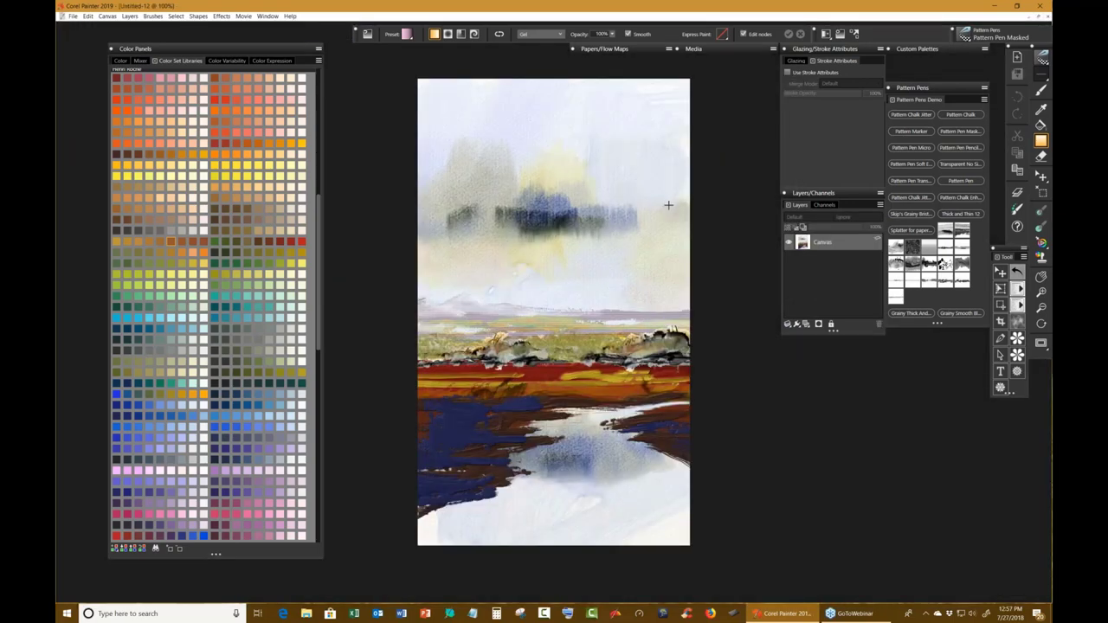
Choose a dark indigo and grey gradient preset and lay it vertically from just above the canvas to just below it.
{"action": "left_click", "coordinate": [961, 148]}
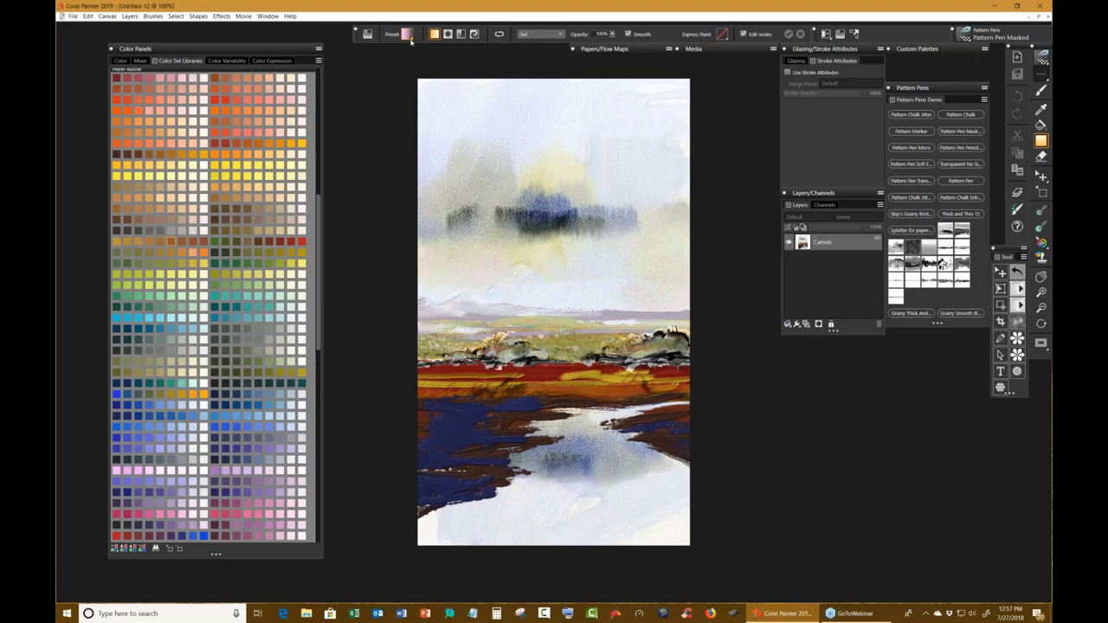
{"action": "left_click", "coordinate": [410, 39]}
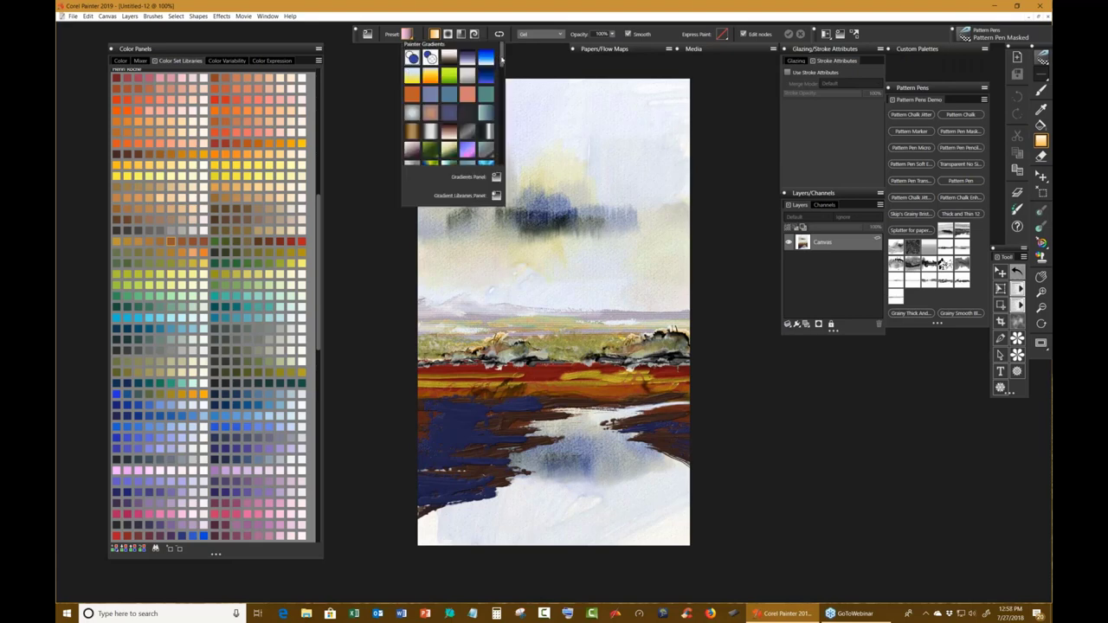
{"action": "left_click_drag", "start_coordinate": [503, 60], "coordinate": [500, 101]}
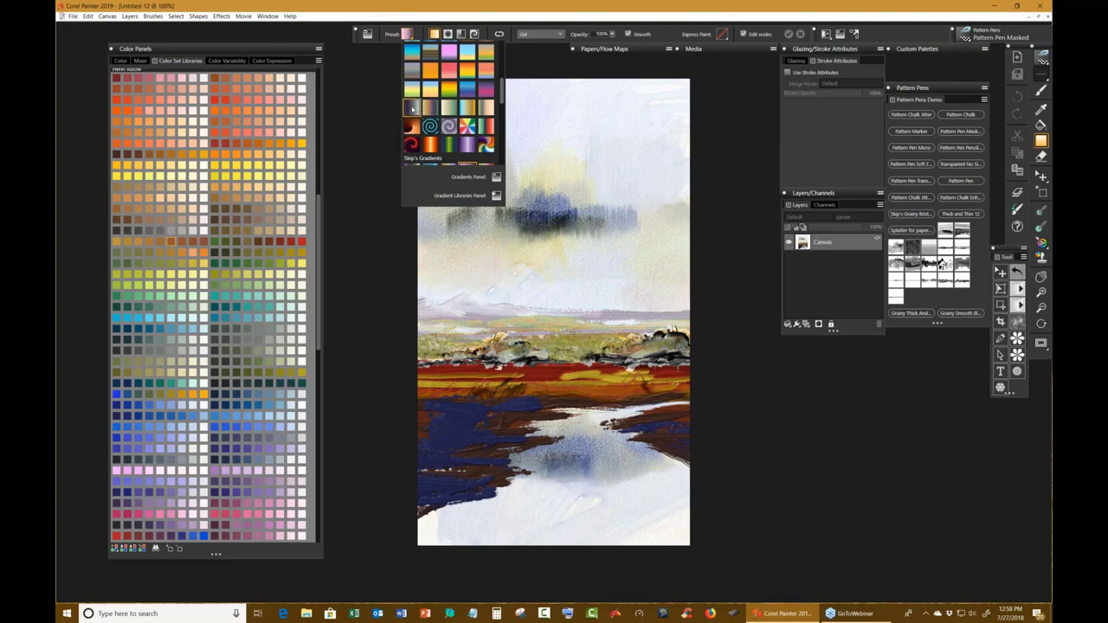
{"action": "left_click", "coordinate": [415, 108]}
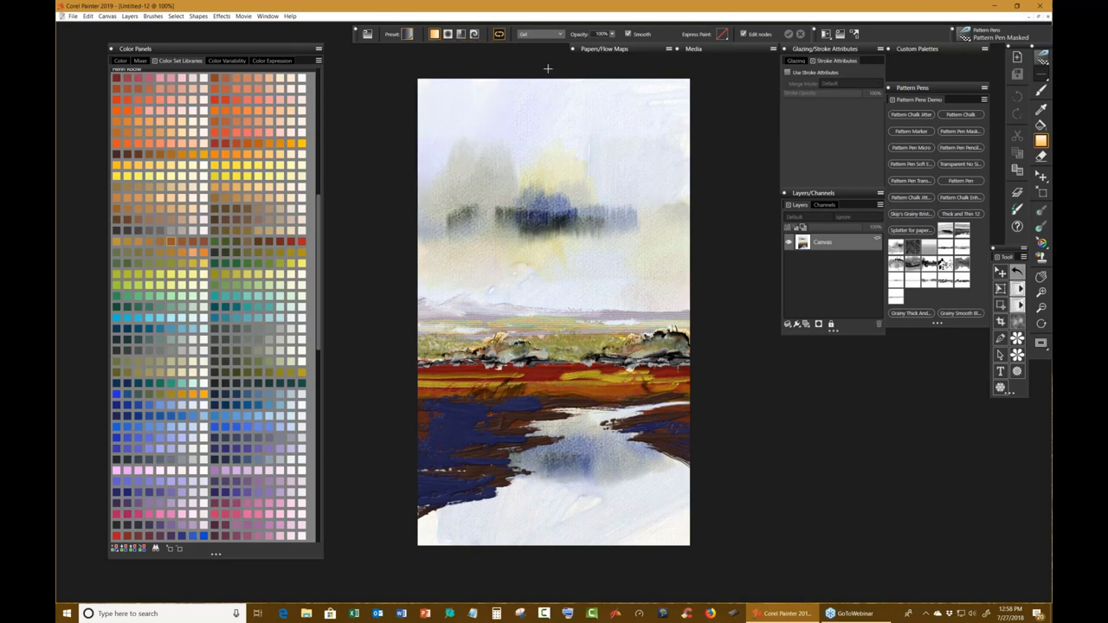
{"action": "left_click_drag", "start_coordinate": [546, 70], "coordinate": [544, 557]}
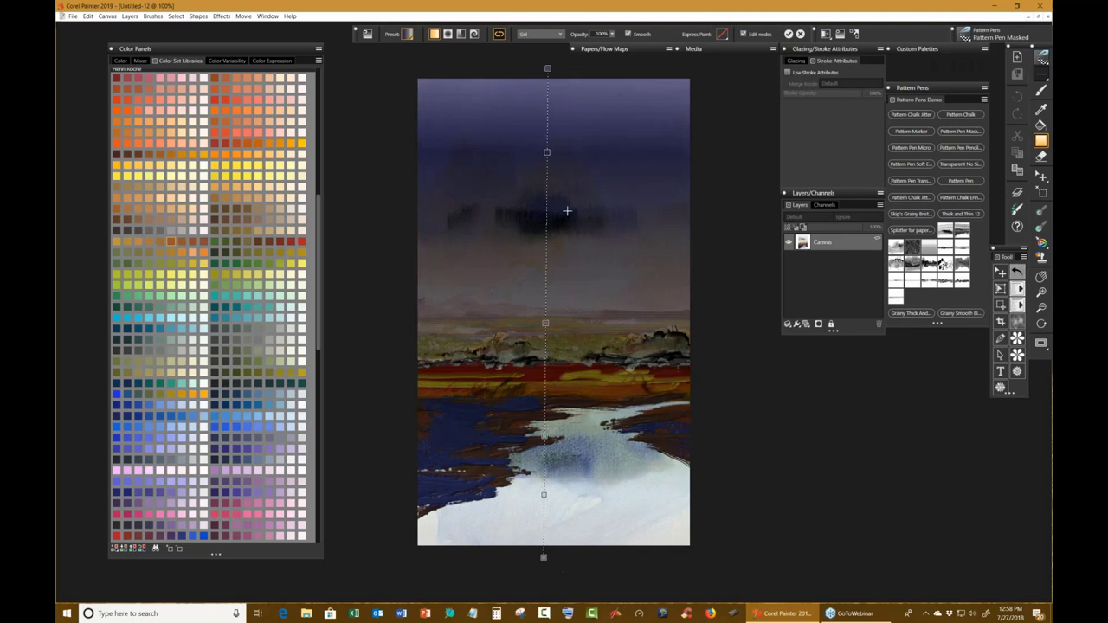
Extend both ends of the dark gradient further past the canvas, raising its upper node to the sky's top edge and moving its lower node below the canvas.
{"action": "left_click_drag", "start_coordinate": [547, 69], "coordinate": [547, 45]}
{"action": "left_click_drag", "start_coordinate": [546, 132], "coordinate": [547, 85]}
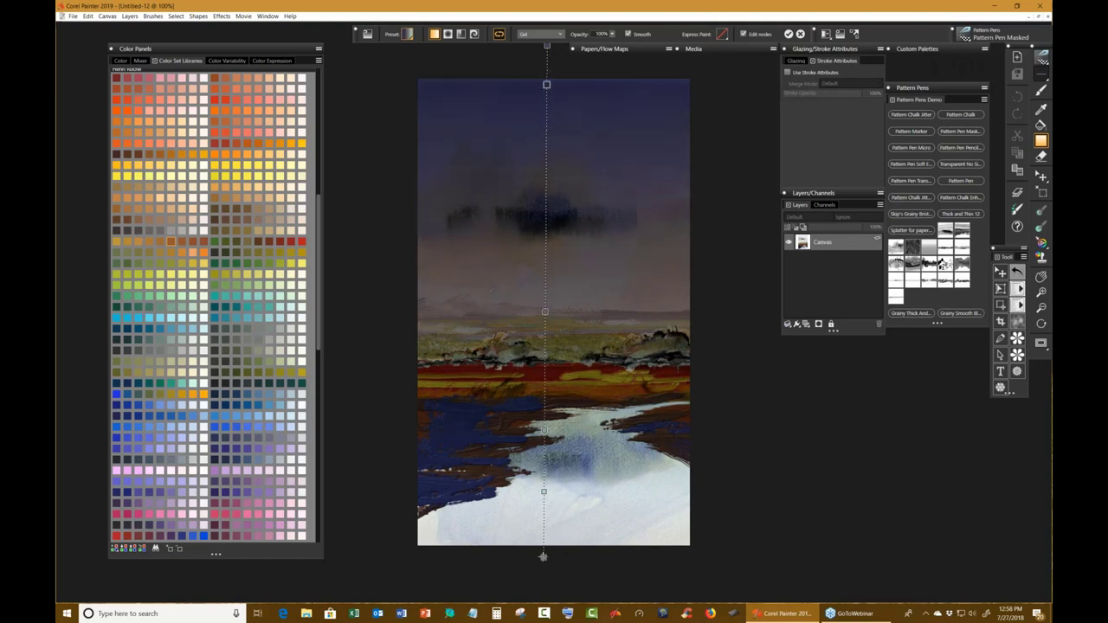
{"action": "left_click_drag", "start_coordinate": [544, 557], "coordinate": [541, 568]}
{"action": "left_click_drag", "start_coordinate": [542, 500], "coordinate": [541, 550]}
{"action": "mouse_move", "coordinate": [542, 438]}
{"action": "left_mouse_down"}
{"action": "mouse_move", "coordinate": [542, 582]}
{"action": "mouse_move", "coordinate": [542, 560]}
{"action": "left_mouse_up"}
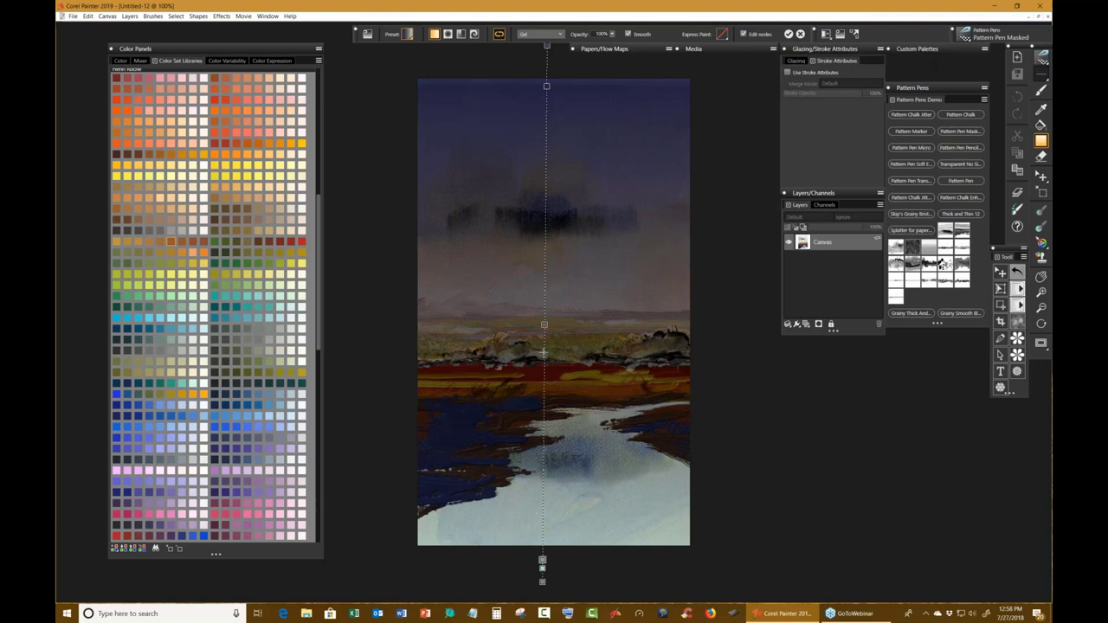
Move the dark gradient's middle node down to the river reflection, extend its lower end, raise its upper node above the canvas, and apply it.
{"action": "left_click_drag", "start_coordinate": [544, 326], "coordinate": [544, 412]}
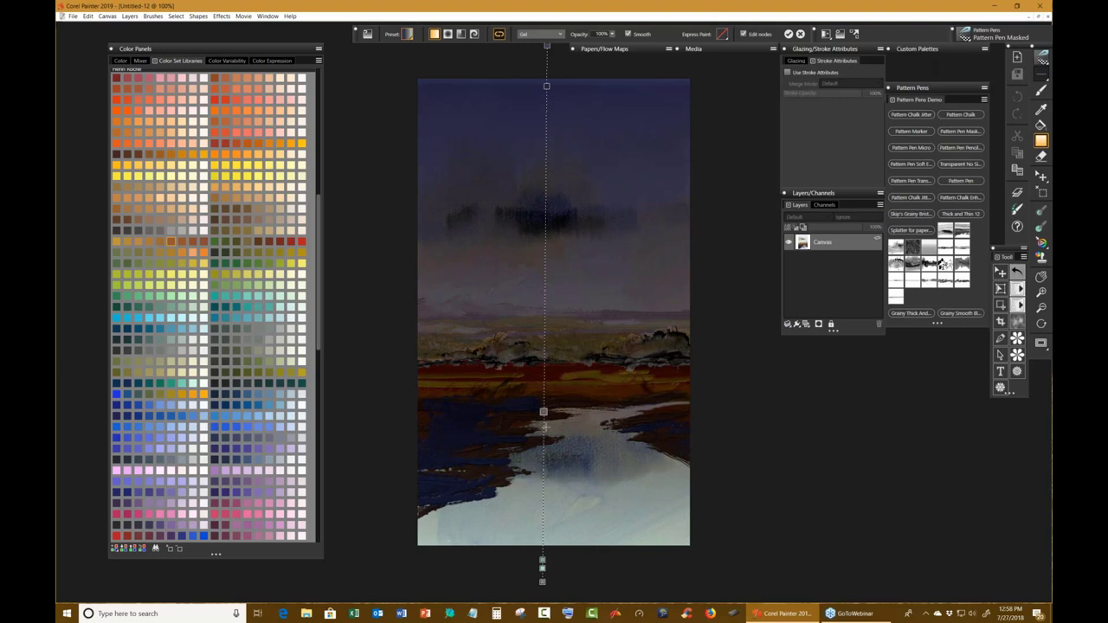
{"action": "left_click_drag", "start_coordinate": [544, 414], "coordinate": [544, 429]}
{"action": "left_click_drag", "start_coordinate": [543, 572], "coordinate": [545, 598]}
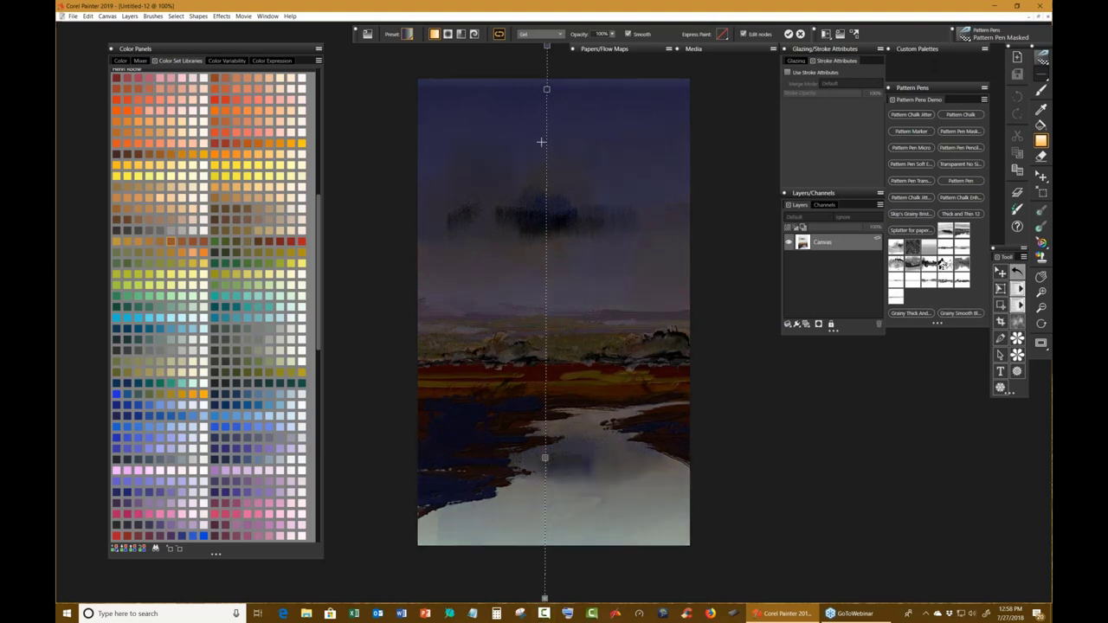
{"action": "left_click_drag", "start_coordinate": [547, 89], "coordinate": [547, 76]}
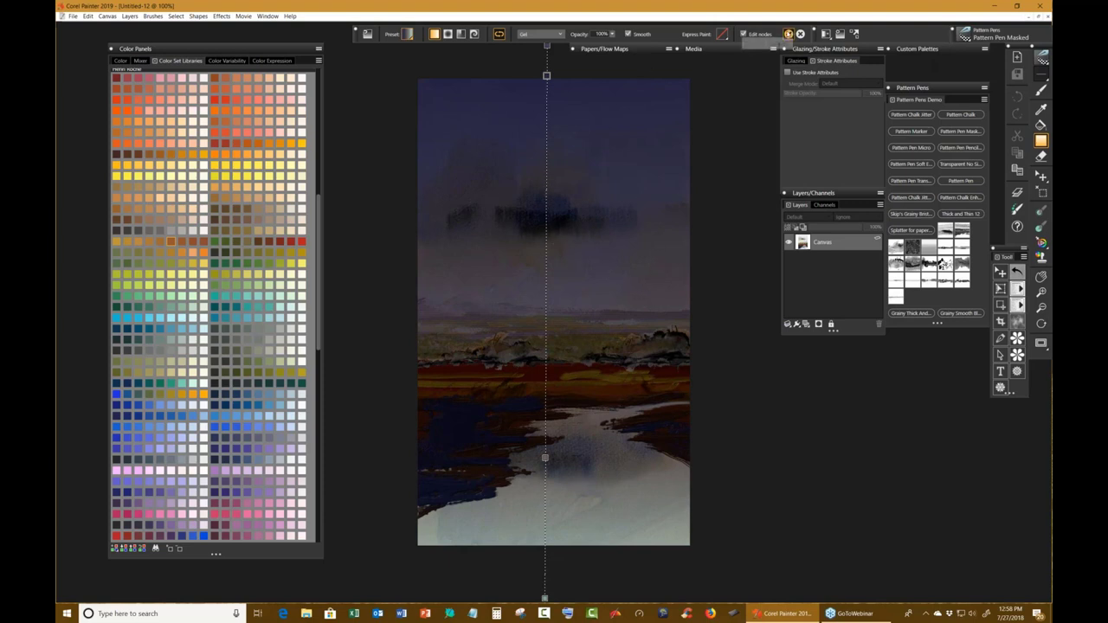
{"action": "left_click", "coordinate": [788, 34]}
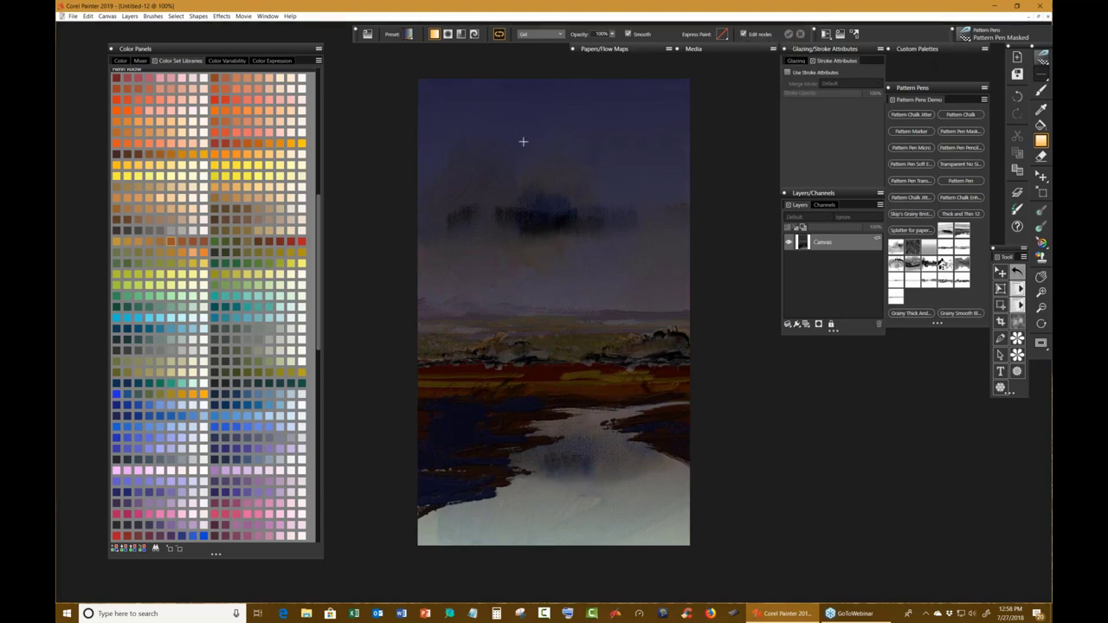
Equalize the darkened clone with automatically set black and white points of 1.6% and 60.0%.
{"action": "left_click", "coordinate": [222, 16]}
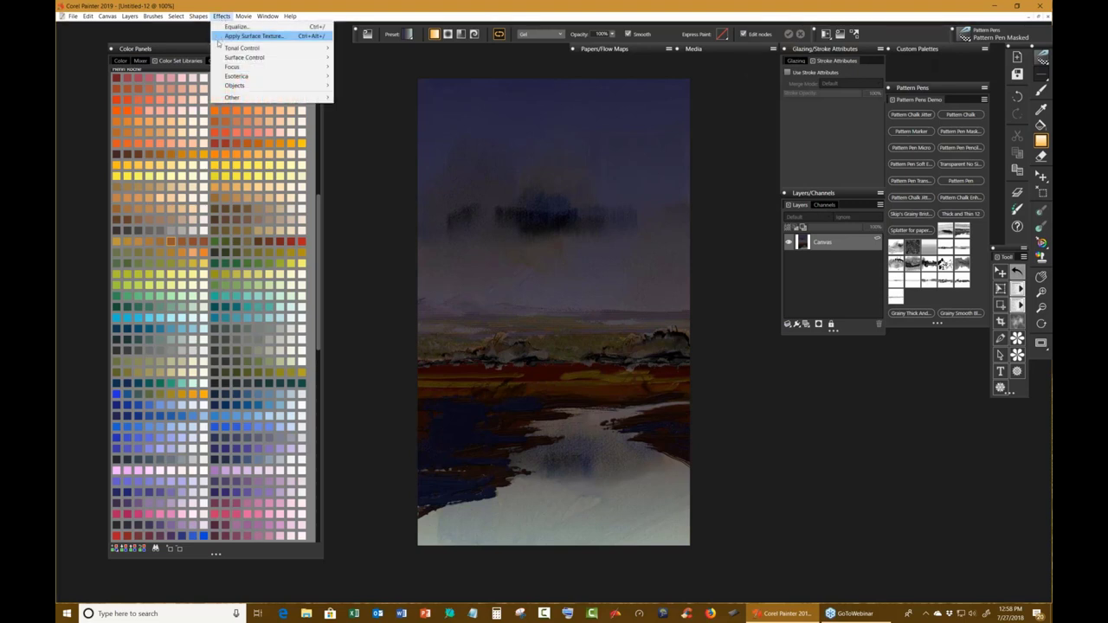
{"action": "left_click", "coordinate": [236, 26]}
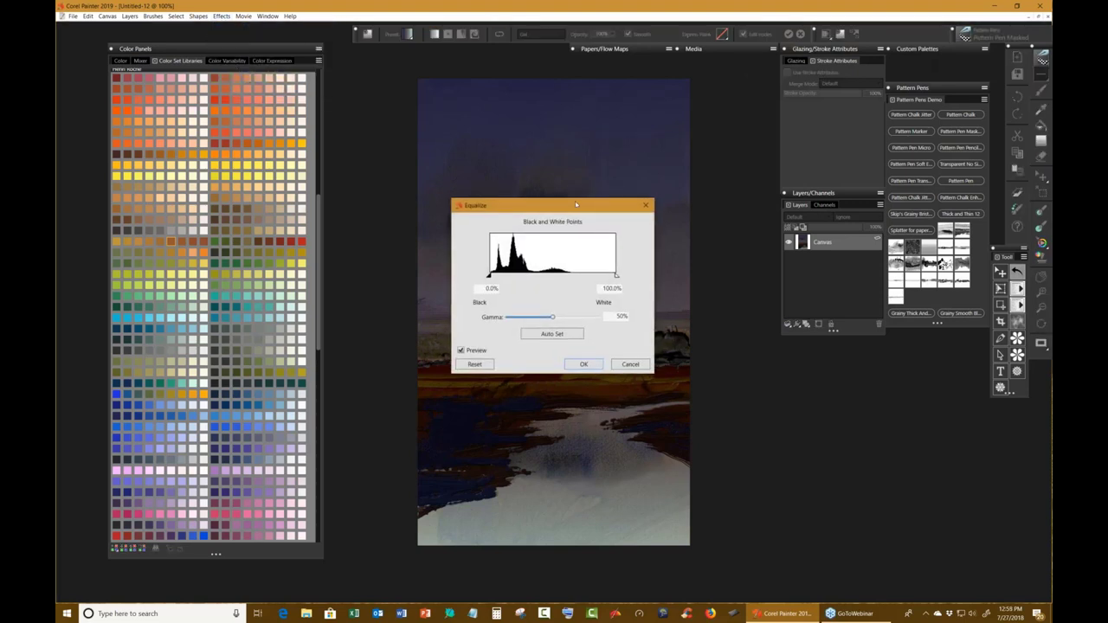
{"action": "left_click_drag", "start_coordinate": [537, 197], "coordinate": [283, 175]}
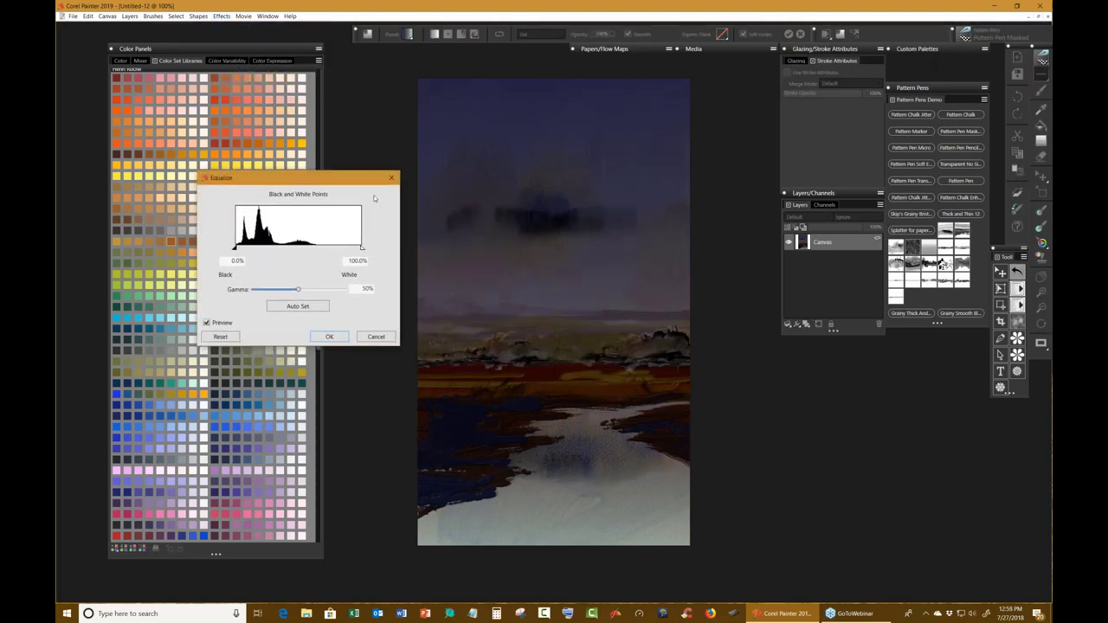
{"action": "left_click", "coordinate": [298, 306]}
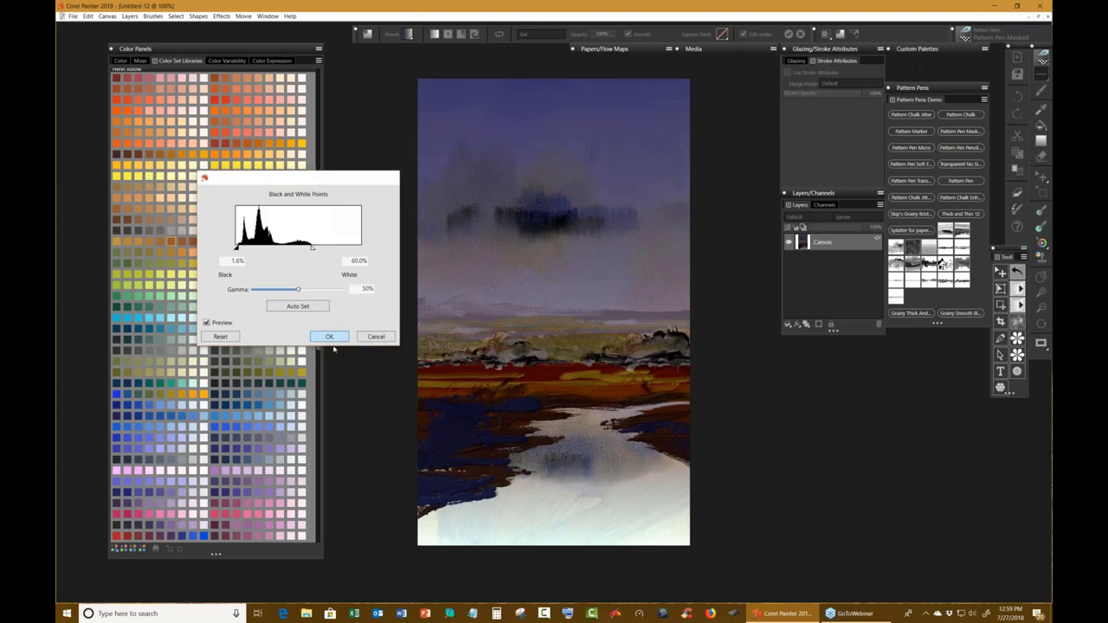
{"action": "left_click", "coordinate": [331, 338]}
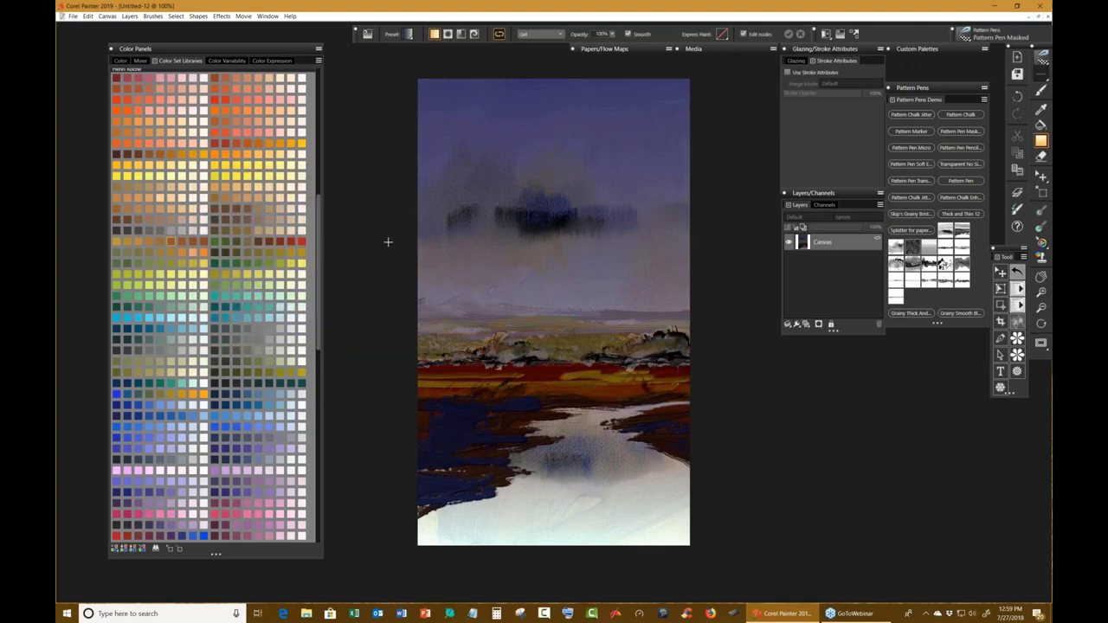
Display the clone source and underpainting controls and try hue shifts on the painting, settling at about -4%.
{"action": "right_click", "coordinate": [702, 251]}
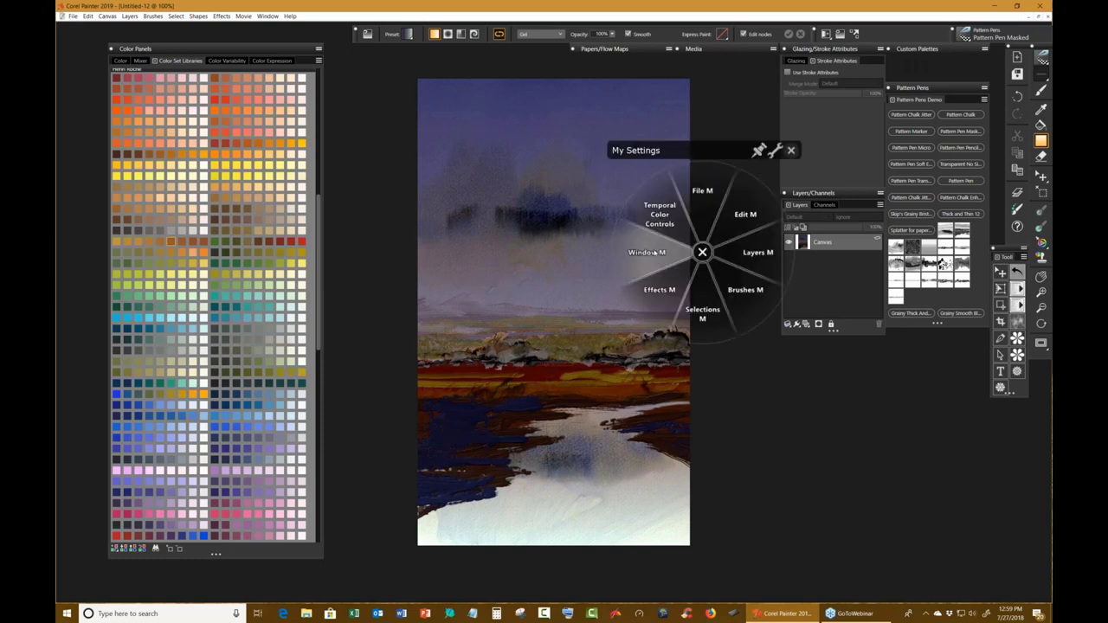
{"action": "left_click", "coordinate": [662, 249]}
{"action": "left_click", "coordinate": [706, 214]}
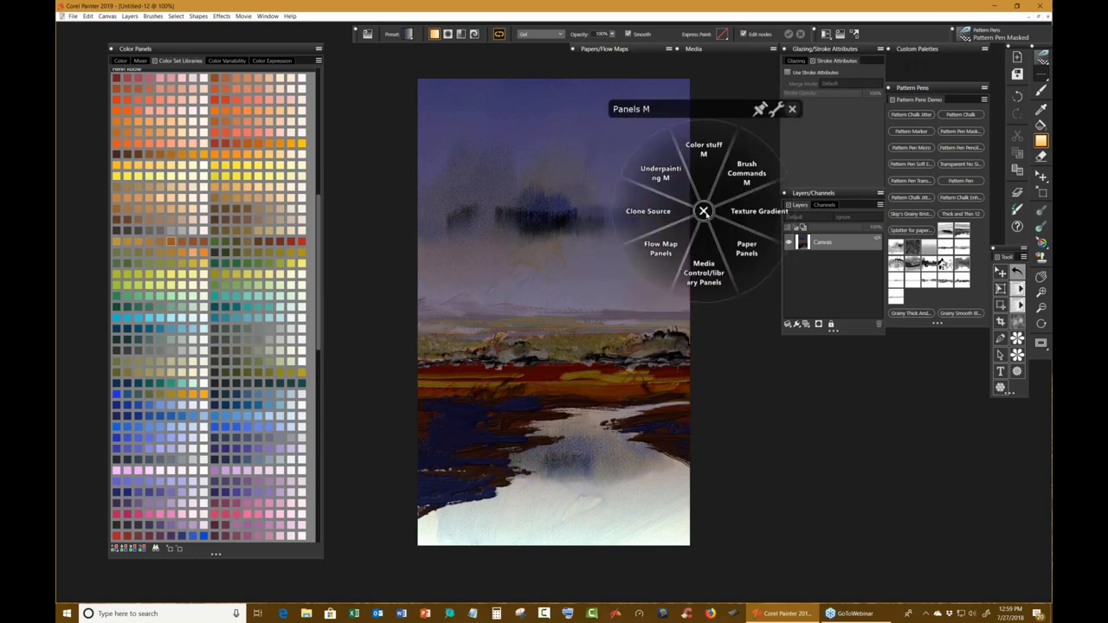
{"action": "left_click", "coordinate": [661, 175]}
{"action": "left_click", "coordinate": [663, 115]}
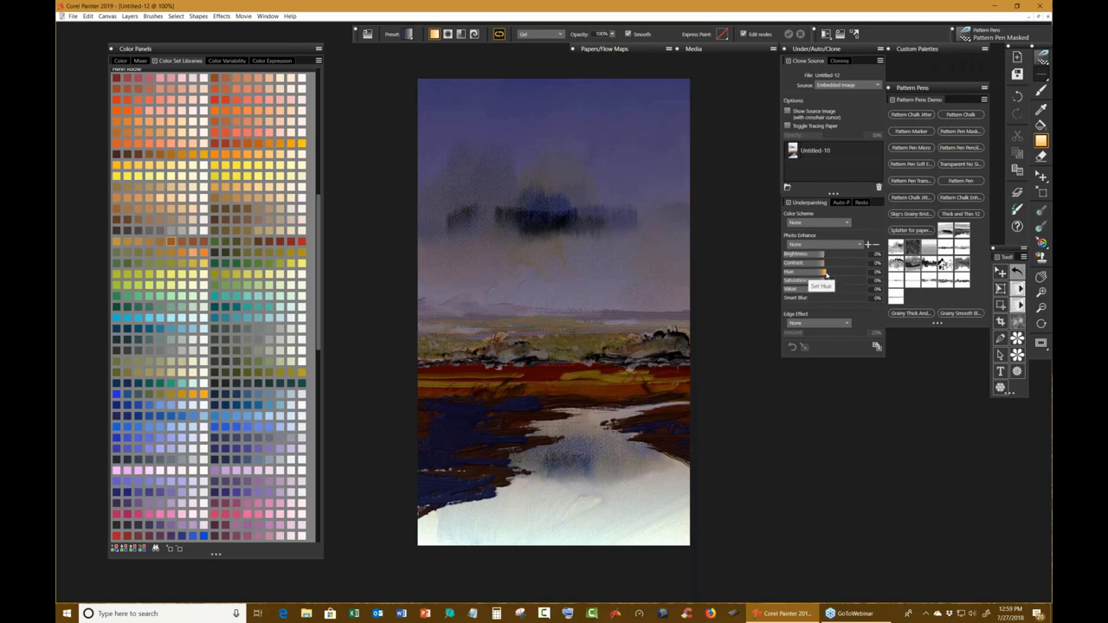
{"action": "left_click_drag", "start_coordinate": [824, 276], "coordinate": [831, 274]}
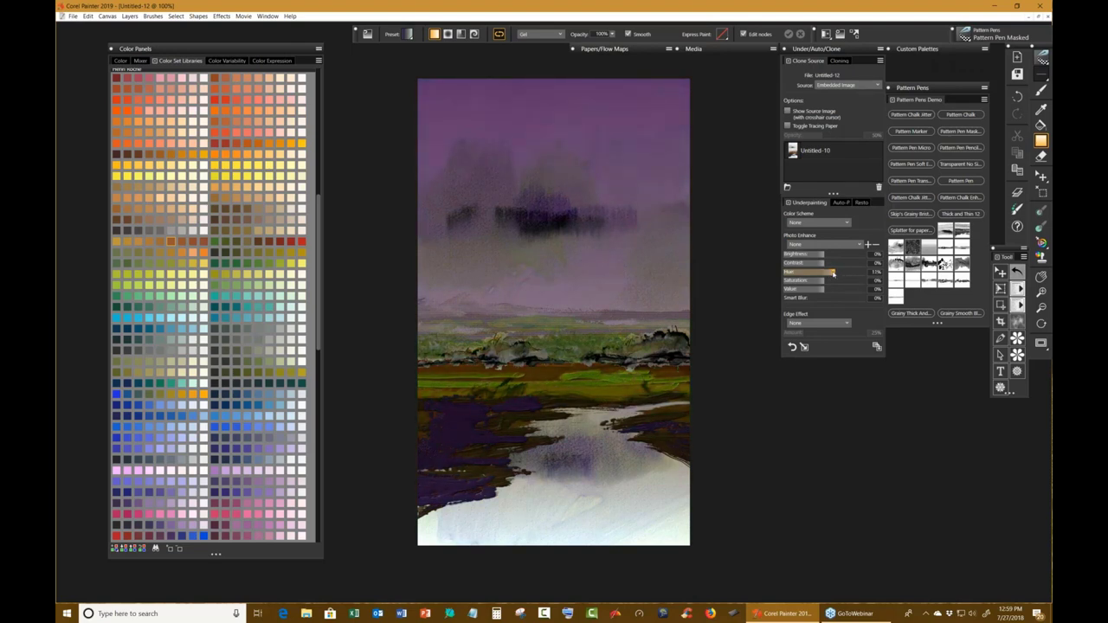
{"action": "left_click_drag", "start_coordinate": [833, 274], "coordinate": [823, 279]}
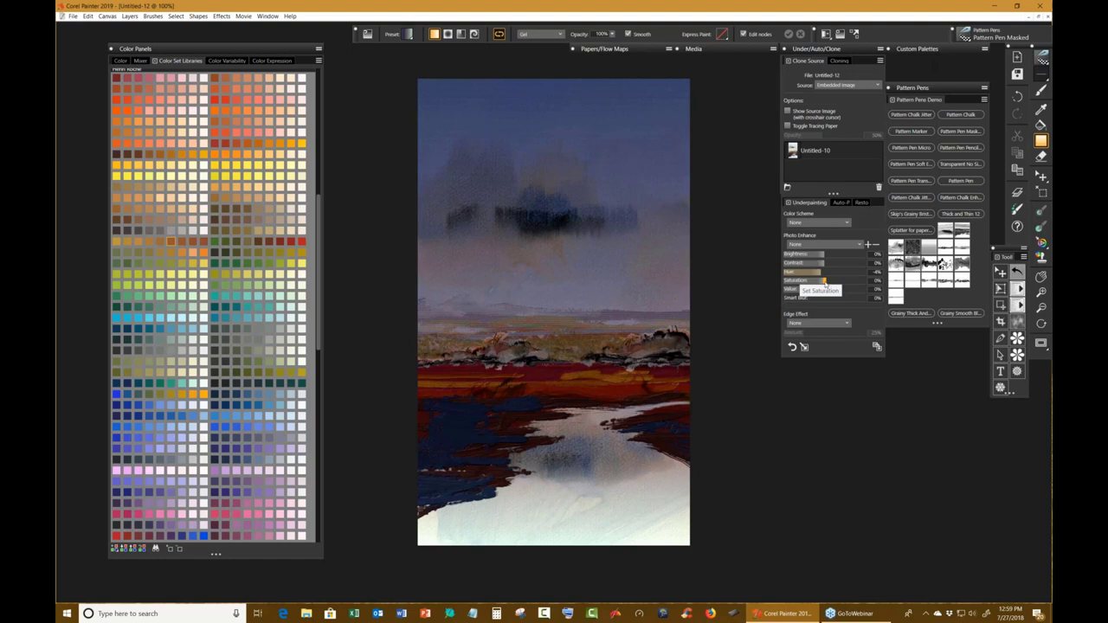
Raise the painting's underpainting saturation to 22%, value to 15% and contrast to 19%.
{"action": "left_click_drag", "start_coordinate": [823, 283], "coordinate": [833, 288]}
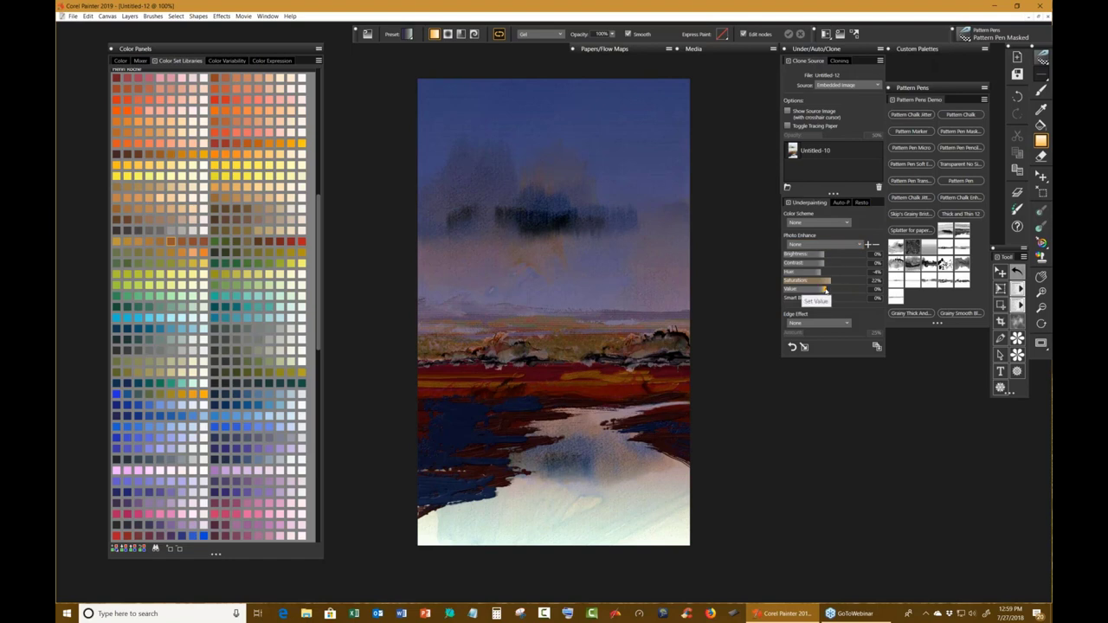
{"action": "left_click_drag", "start_coordinate": [825, 292], "coordinate": [829, 294]}
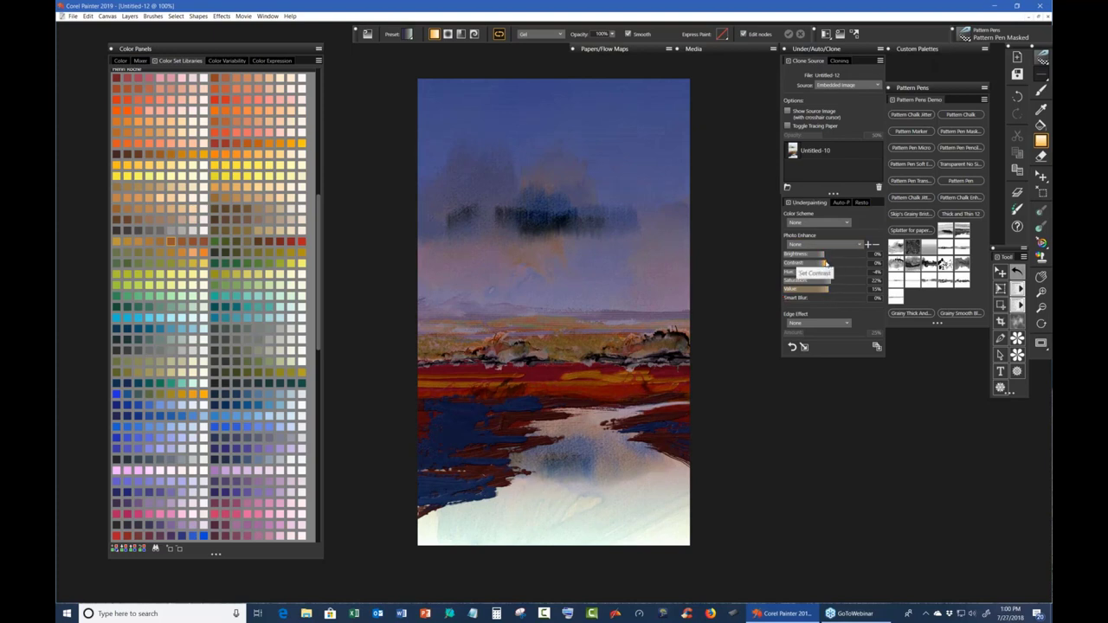
{"action": "left_click_drag", "start_coordinate": [825, 262], "coordinate": [832, 264]}
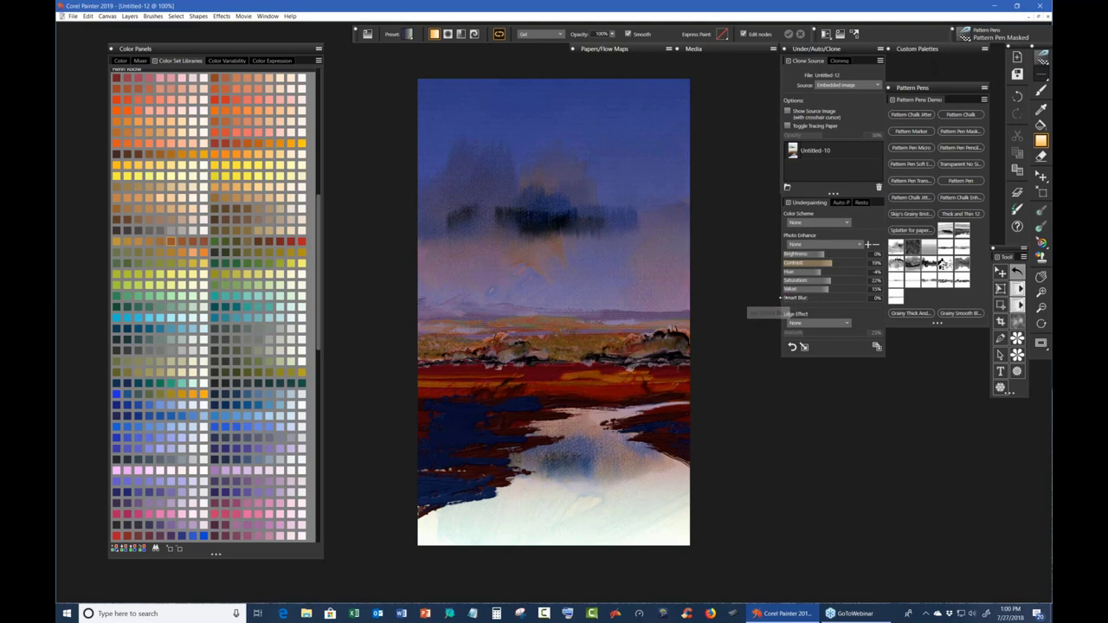
Try smart blur amounts of 24% and 40%, return the blur to 0% and apply the underpainting adjustments.
{"action": "left_click_drag", "start_coordinate": [782, 298], "coordinate": [803, 303]}
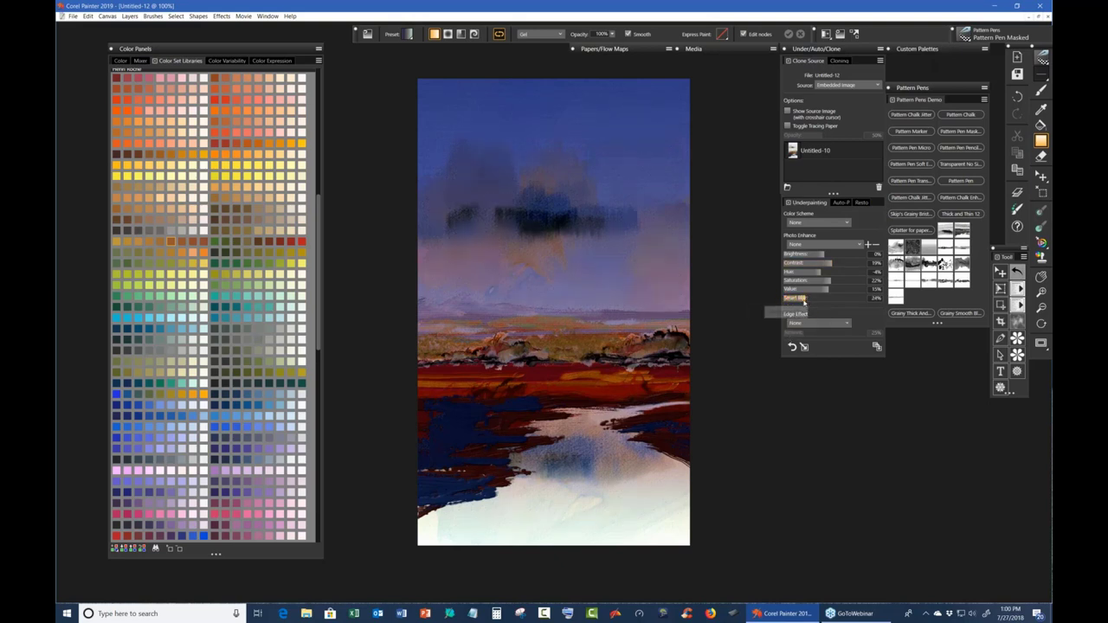
{"action": "left_click_drag", "start_coordinate": [805, 299], "coordinate": [816, 300]}
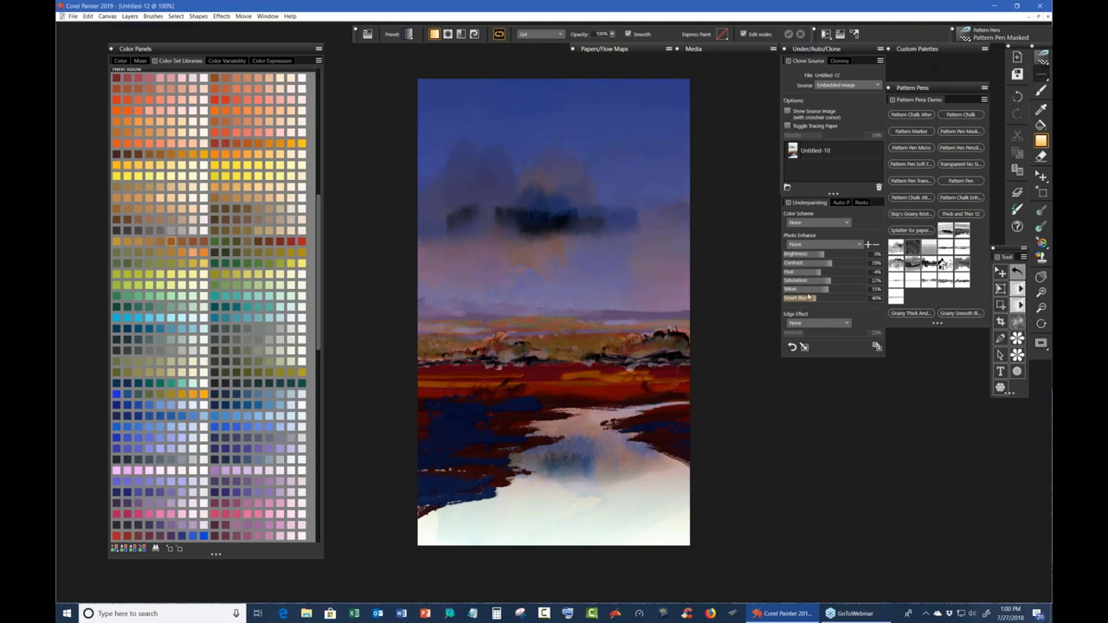
{"action": "left_click", "coordinate": [817, 298]}
{"action": "left_click_drag", "start_coordinate": [816, 298], "coordinate": [785, 298]}
{"action": "left_click", "coordinate": [804, 347]}
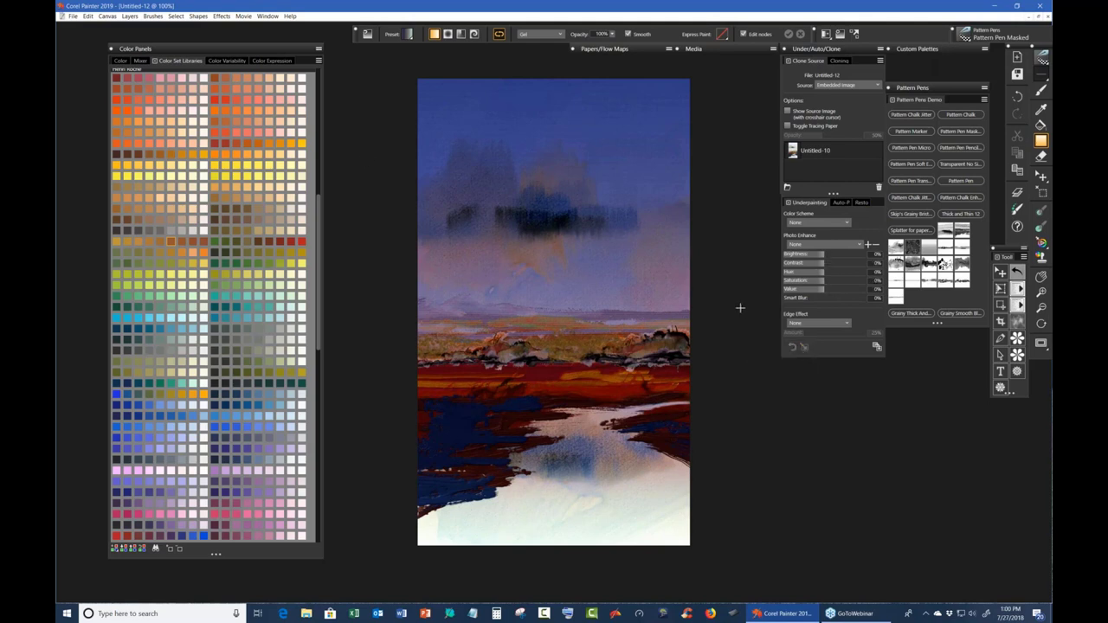
Equalize the adjusted clone with the black point at 5.5% and the white point at 75.7%.
{"action": "left_click", "coordinate": [221, 16]}
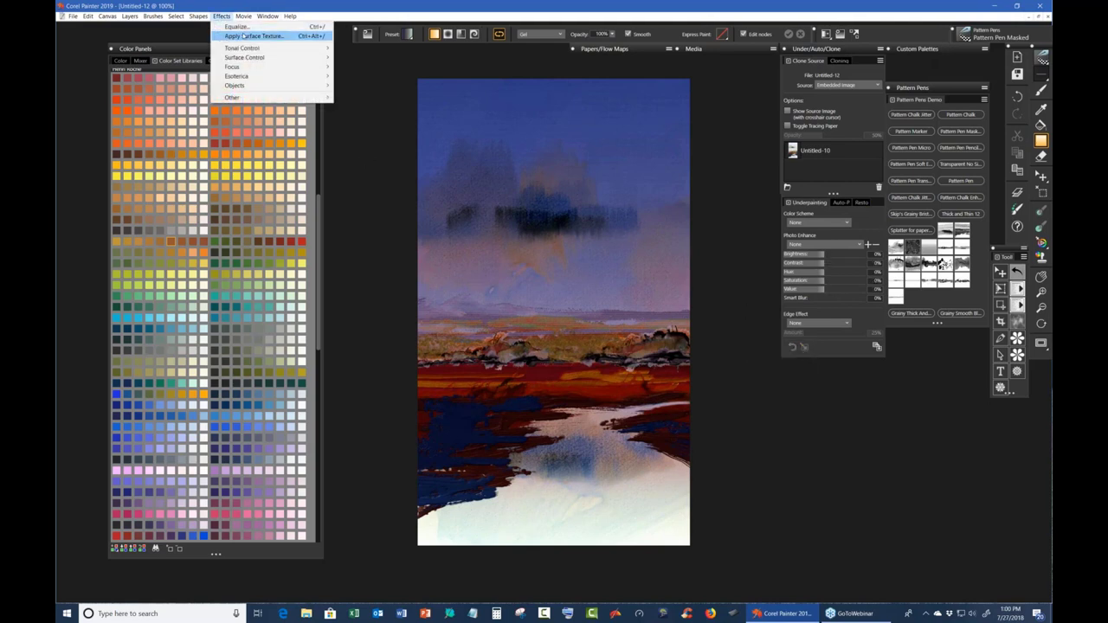
{"action": "left_click", "coordinate": [236, 27]}
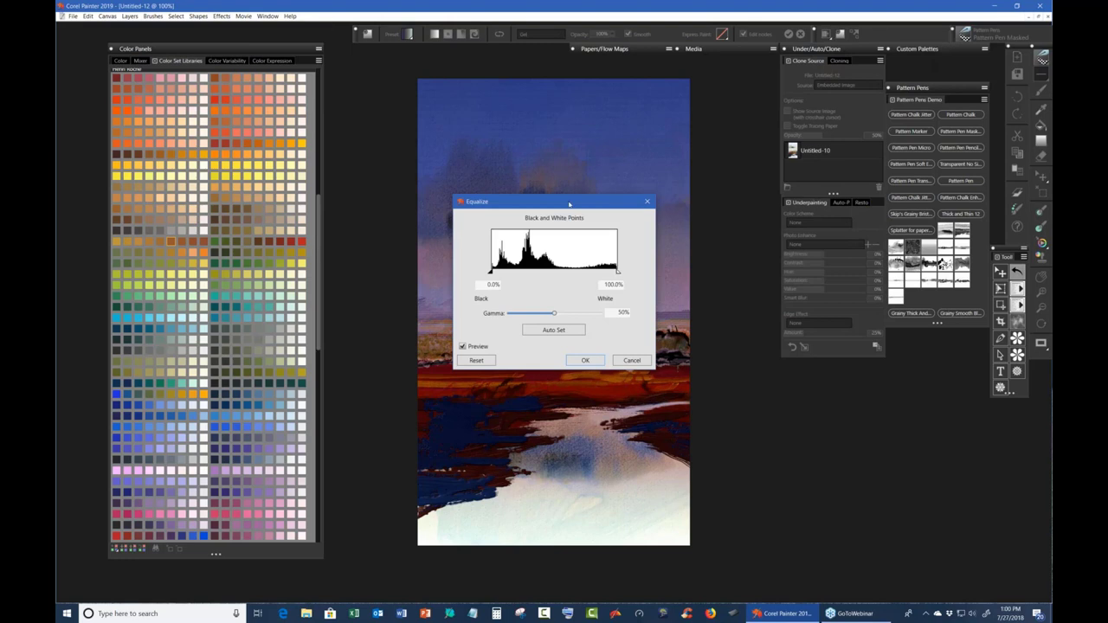
{"action": "left_click_drag", "start_coordinate": [569, 205], "coordinate": [338, 192]}
{"action": "left_click", "coordinate": [326, 318]}
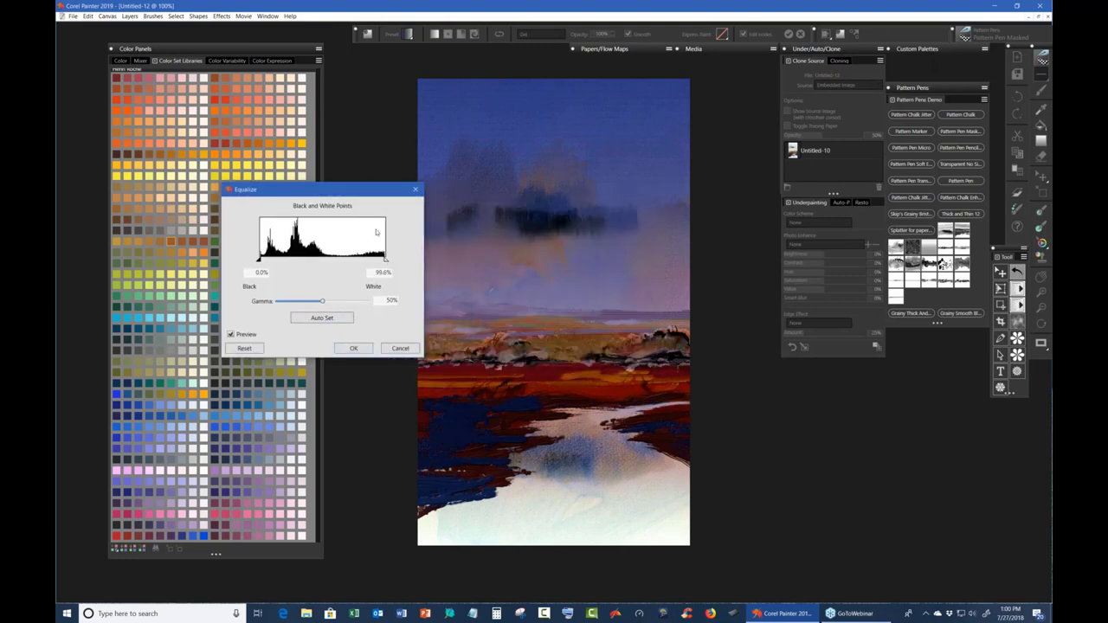
{"action": "left_click_drag", "start_coordinate": [364, 189], "coordinate": [344, 190]}
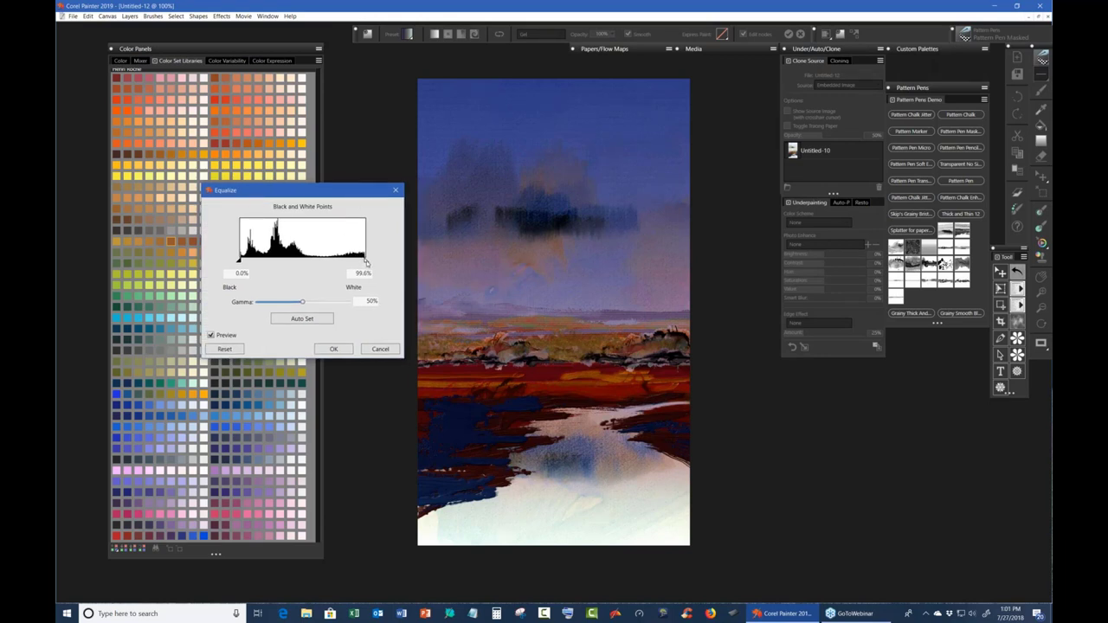
{"action": "left_click_drag", "start_coordinate": [367, 261], "coordinate": [355, 263]}
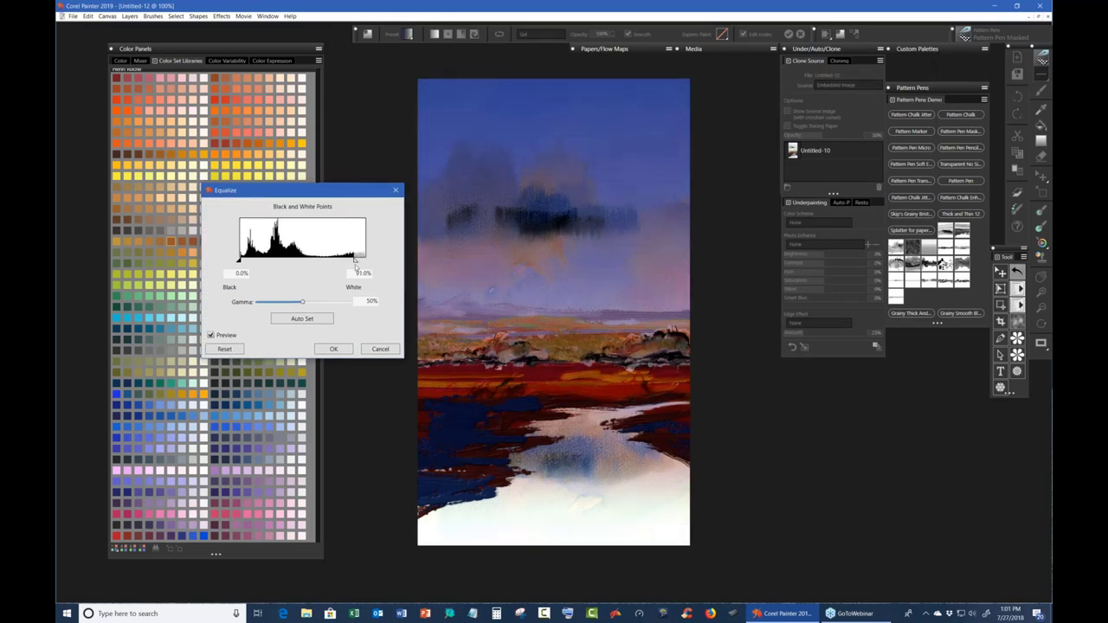
{"action": "left_click_drag", "start_coordinate": [239, 260], "coordinate": [245, 260]}
{"action": "left_click_drag", "start_coordinate": [356, 262], "coordinate": [337, 265]}
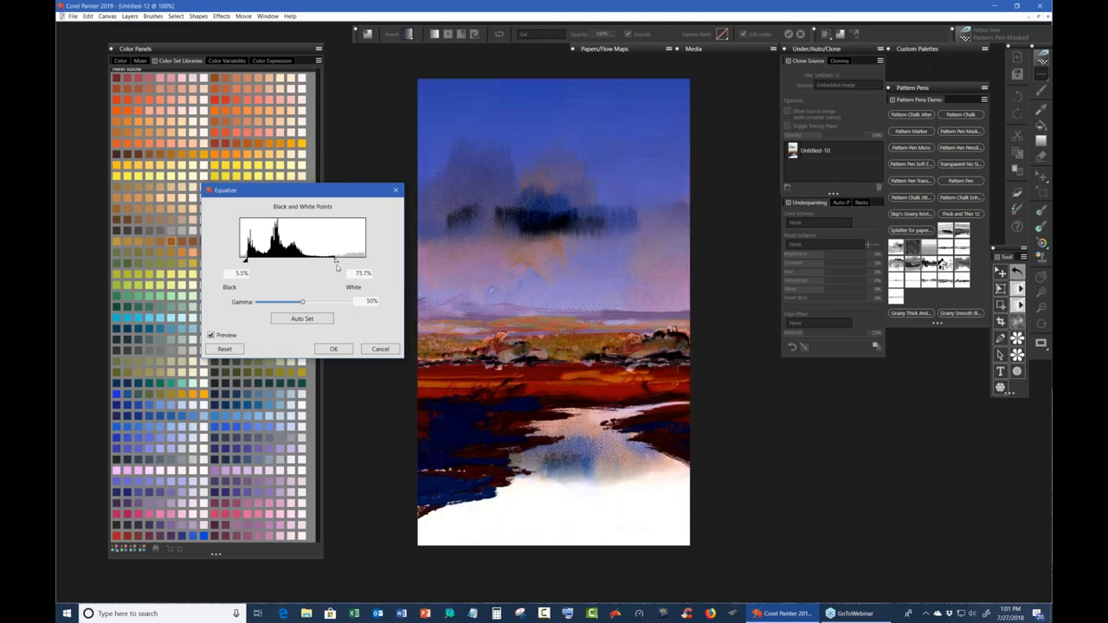
{"action": "left_click", "coordinate": [333, 349]}
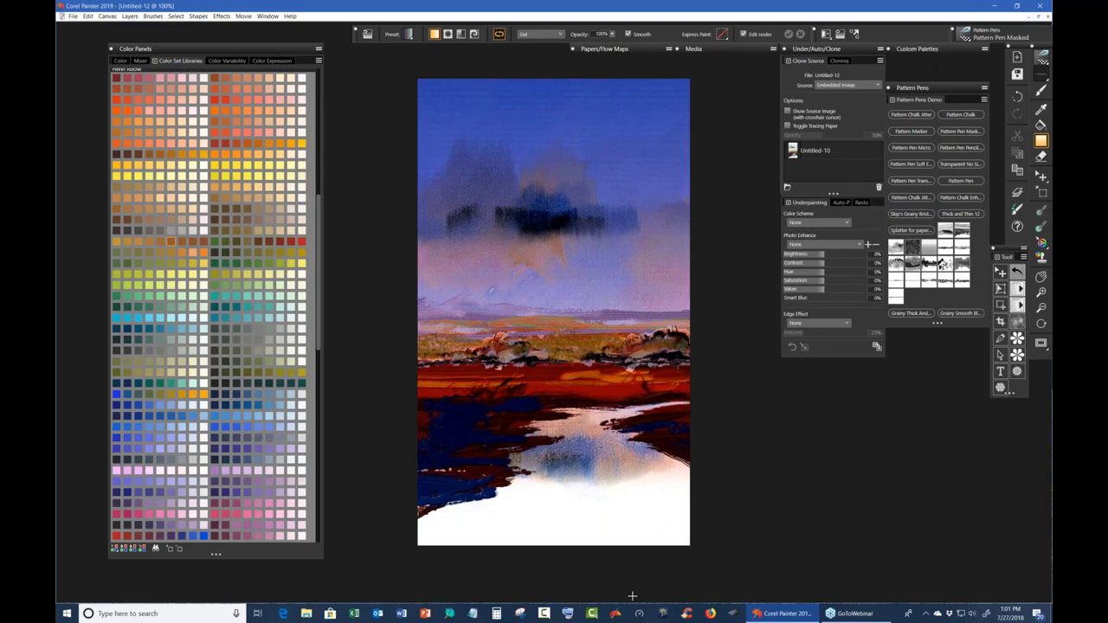
{"action": "left_click", "coordinate": [74, 16]}
{"action": "left_click", "coordinate": [87, 35]}
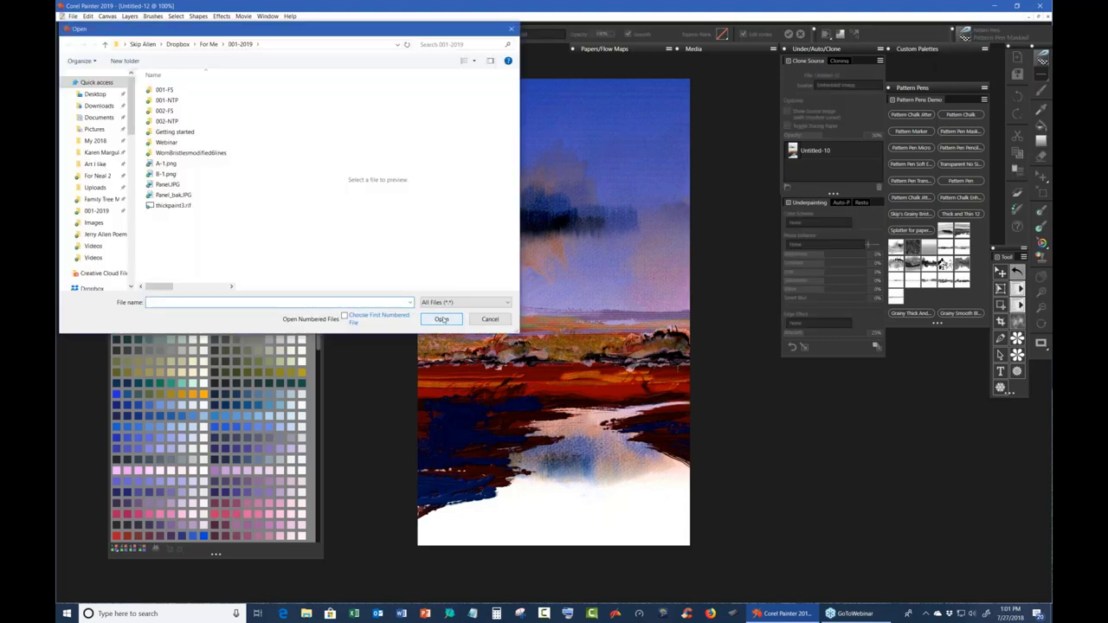
{"action": "left_click", "coordinate": [490, 320]}
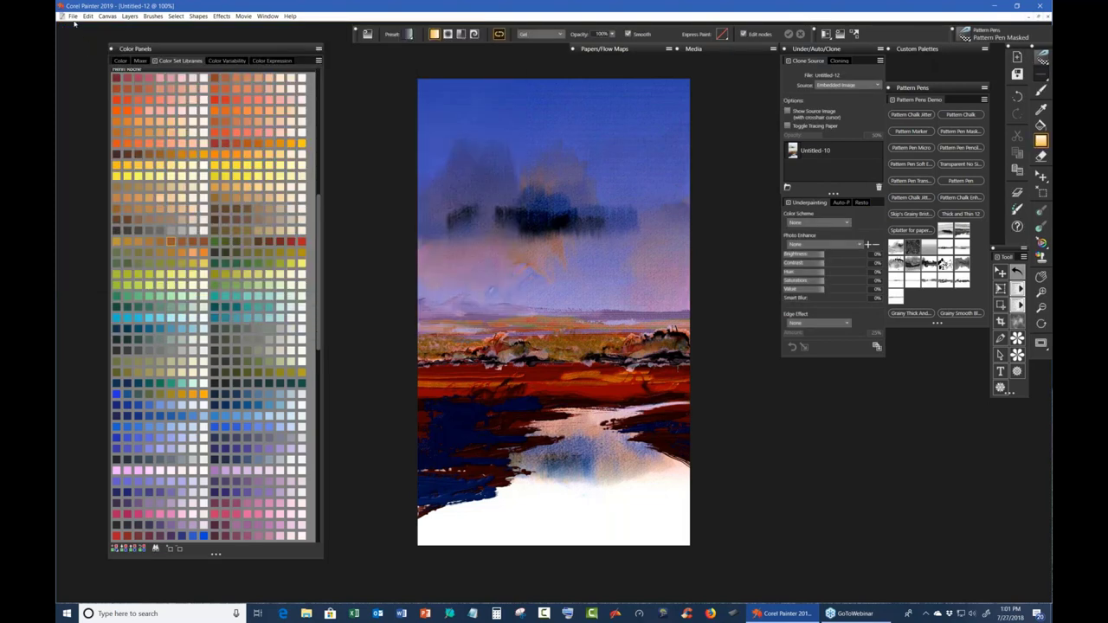
Open the recent paintings Purples.rif and Purple clouds.jpg one after the other.
{"action": "left_click", "coordinate": [73, 16]}
{"action": "mouse_move", "coordinate": [86, 46]}
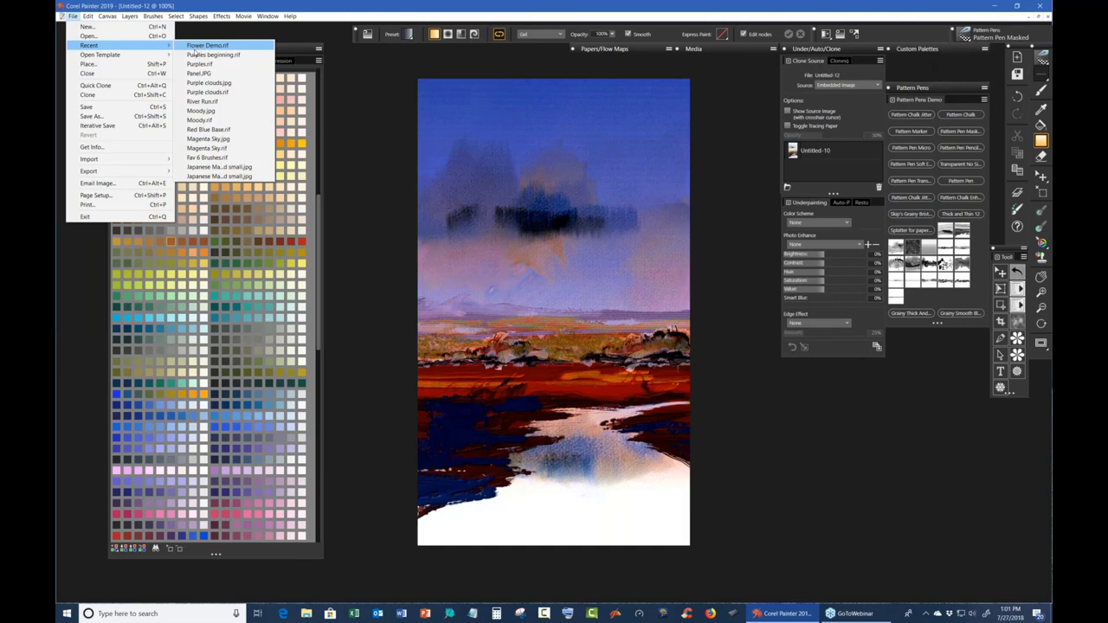
{"action": "left_click", "coordinate": [194, 64]}
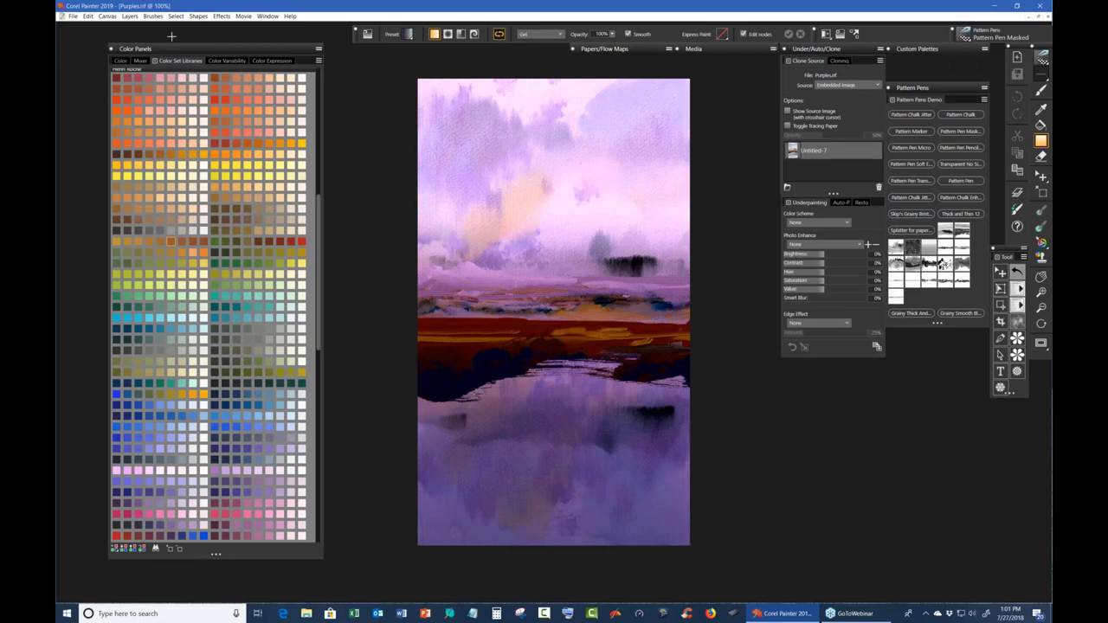
{"action": "left_click", "coordinate": [72, 15]}
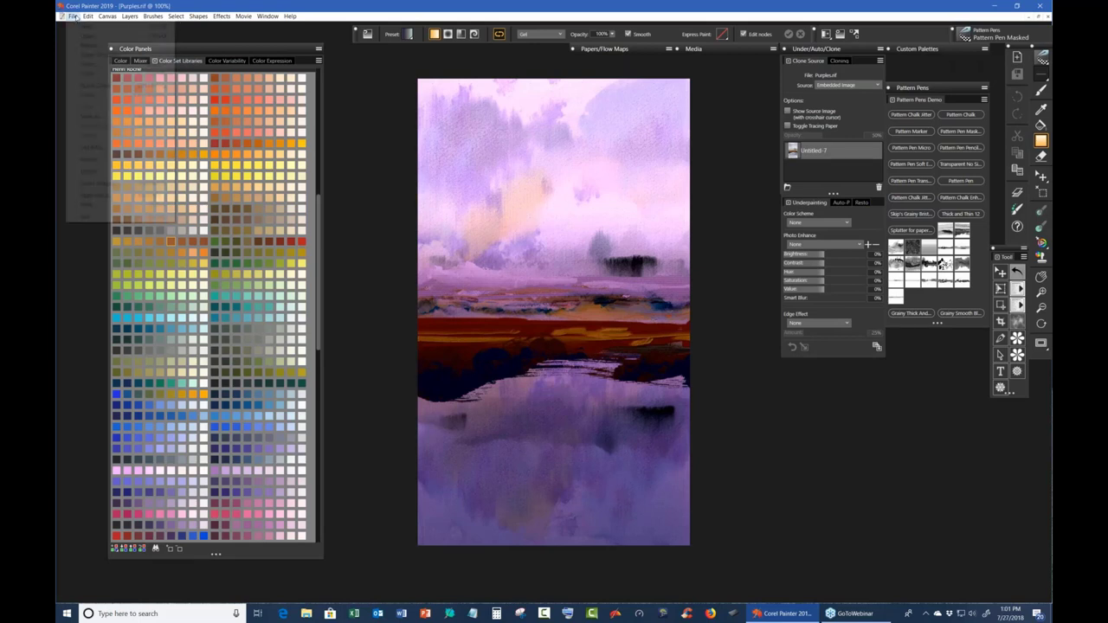
{"action": "mouse_move", "coordinate": [97, 45]}
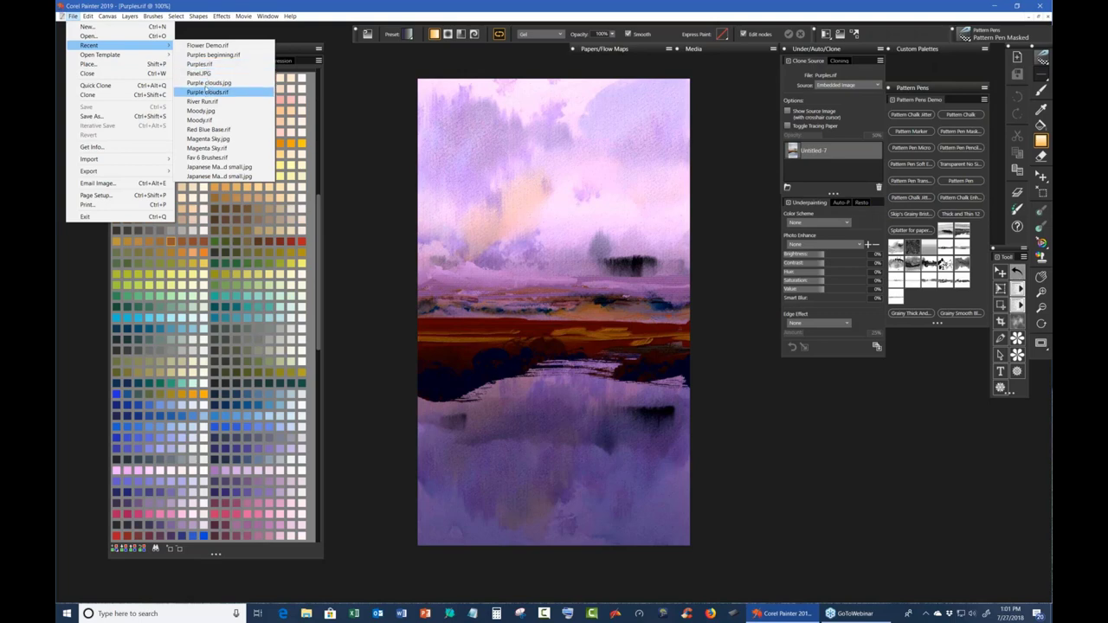
{"action": "left_click", "coordinate": [209, 83]}
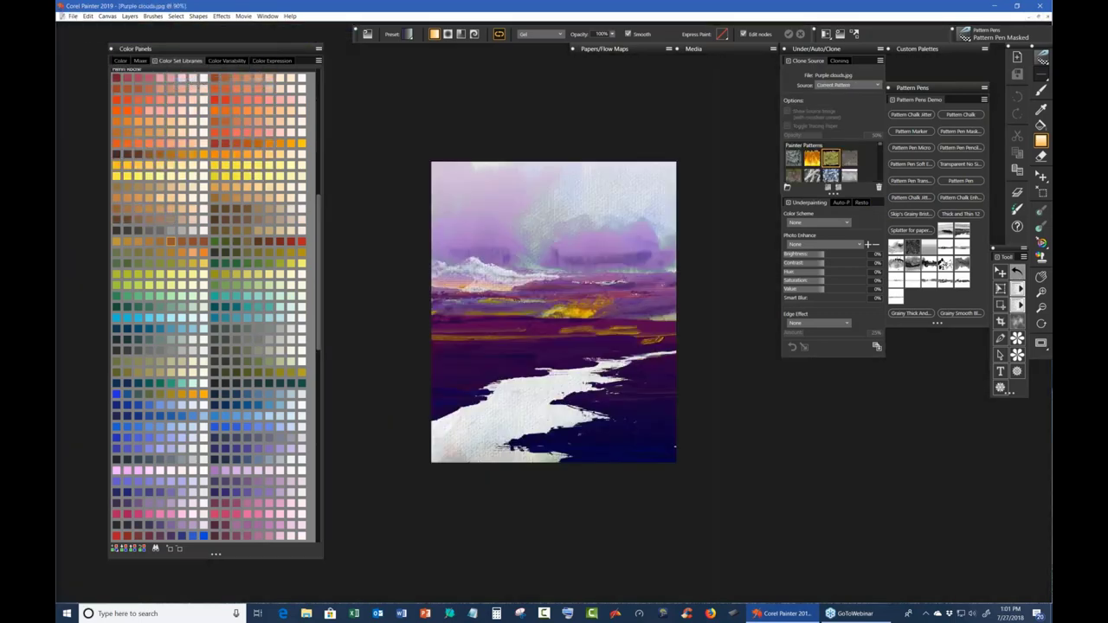
Open the recent painting River Run.rif.
{"action": "left_click", "coordinate": [73, 16]}
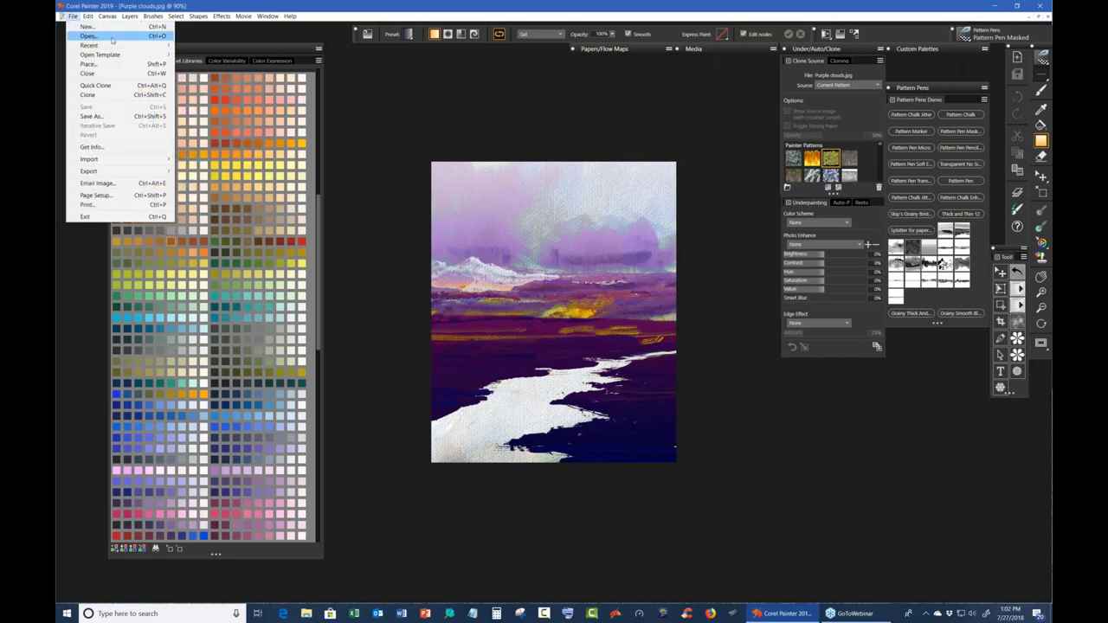
{"action": "mouse_move", "coordinate": [104, 45]}
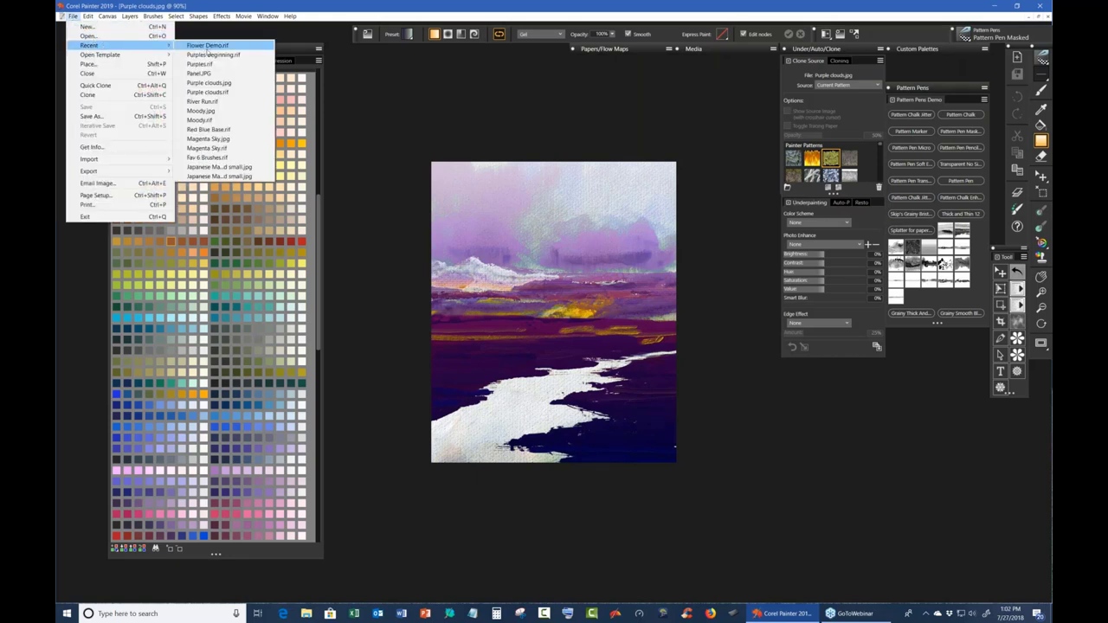
{"action": "left_click", "coordinate": [203, 101]}
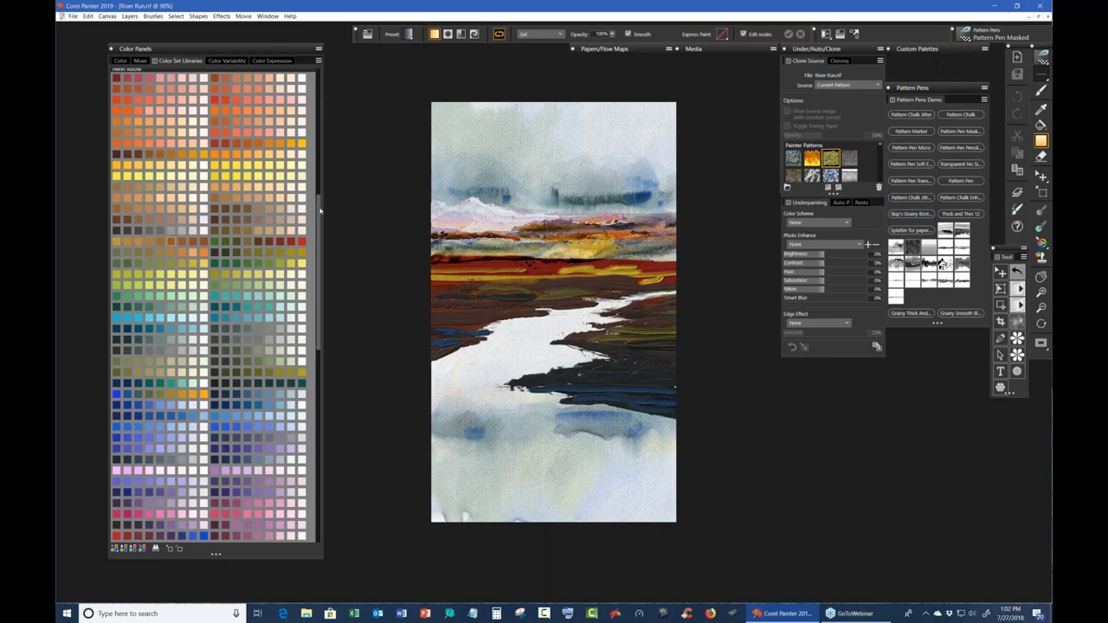
Examine the Traditional Japanese Colors and Henri Roche colour sets and compare them with the colour wheel.
{"action": "scroll", "coordinate": [320, 206], "scroll_direction": "up", "scroll_amount": 3}
{"action": "scroll", "coordinate": [320, 201], "scroll_direction": "down", "scroll_amount": 1}
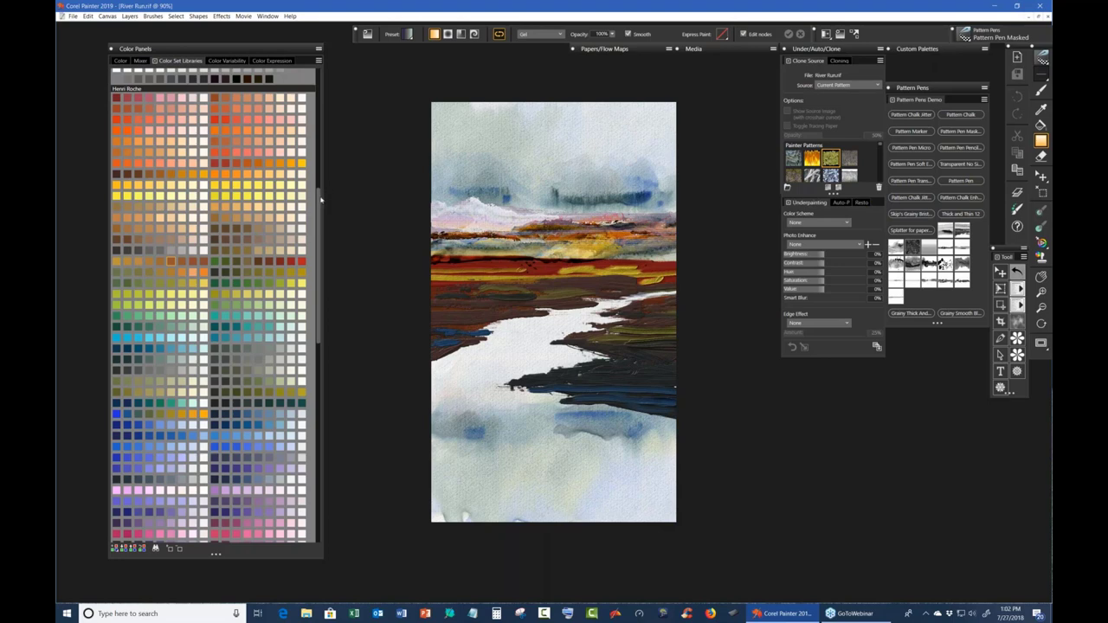
{"action": "scroll", "coordinate": [320, 199], "scroll_direction": "up", "scroll_amount": 10}
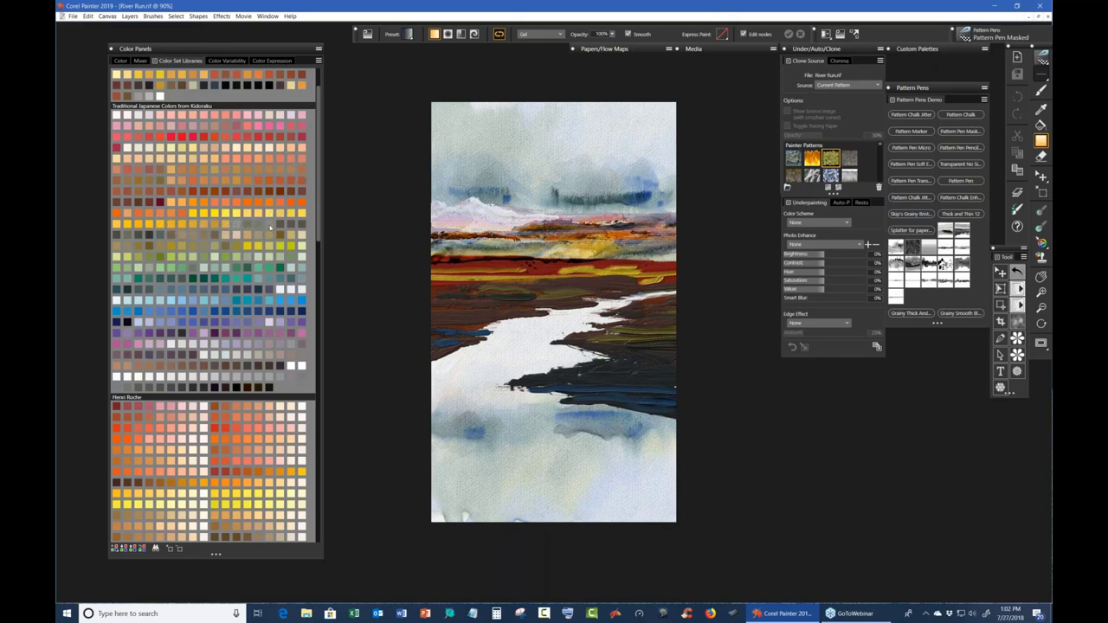
{"action": "left_click", "coordinate": [121, 61]}
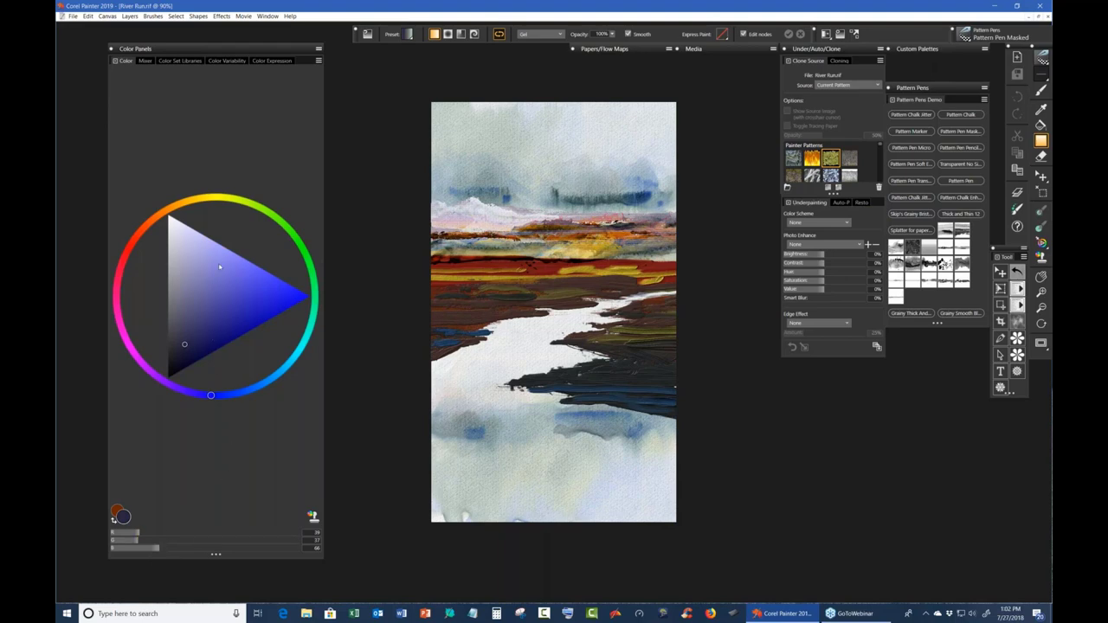
{"action": "left_click", "coordinate": [186, 61]}
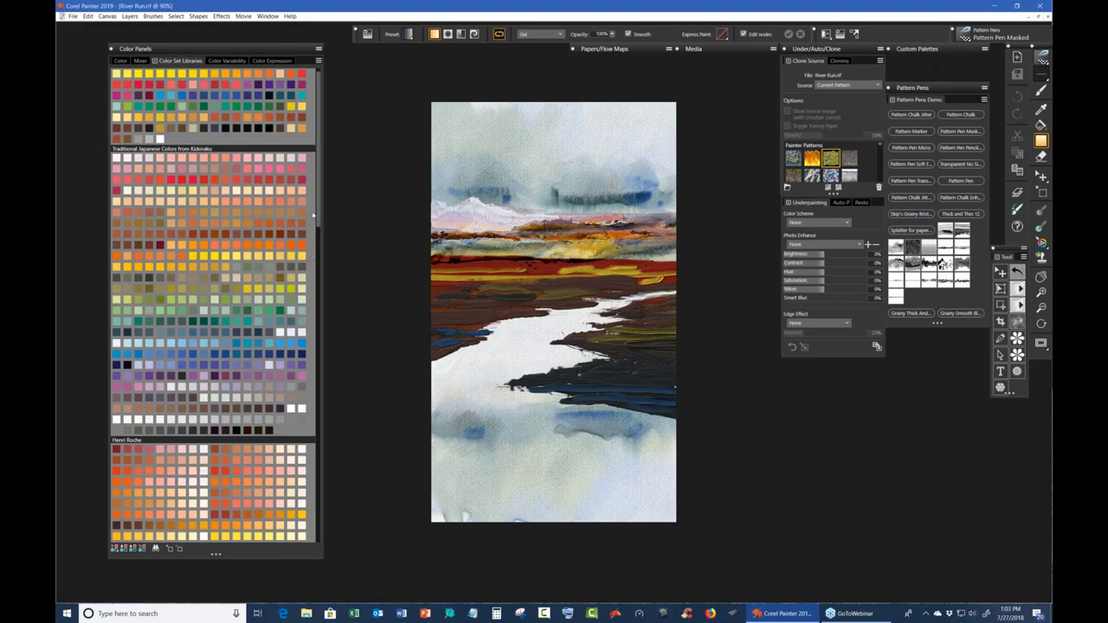
{"action": "left_click_drag", "start_coordinate": [318, 210], "coordinate": [318, 211]}
{"action": "left_click_drag", "start_coordinate": [317, 297], "coordinate": [317, 321]}
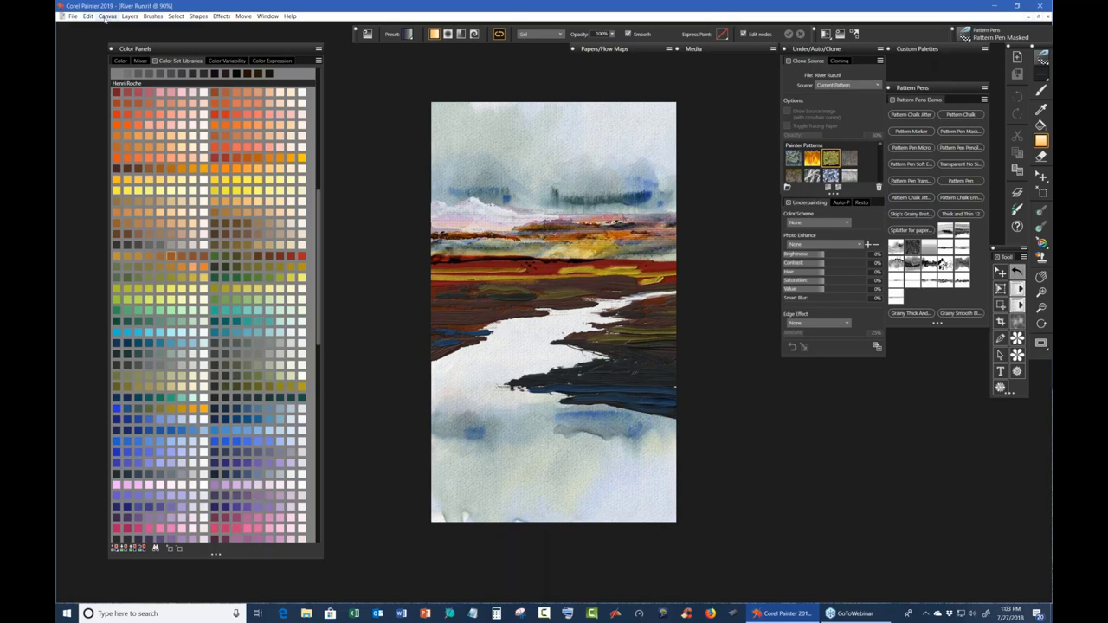
Open Magenta Sky.jpg from the Images folder inside 002-FS.
{"action": "left_click", "coordinate": [72, 16]}
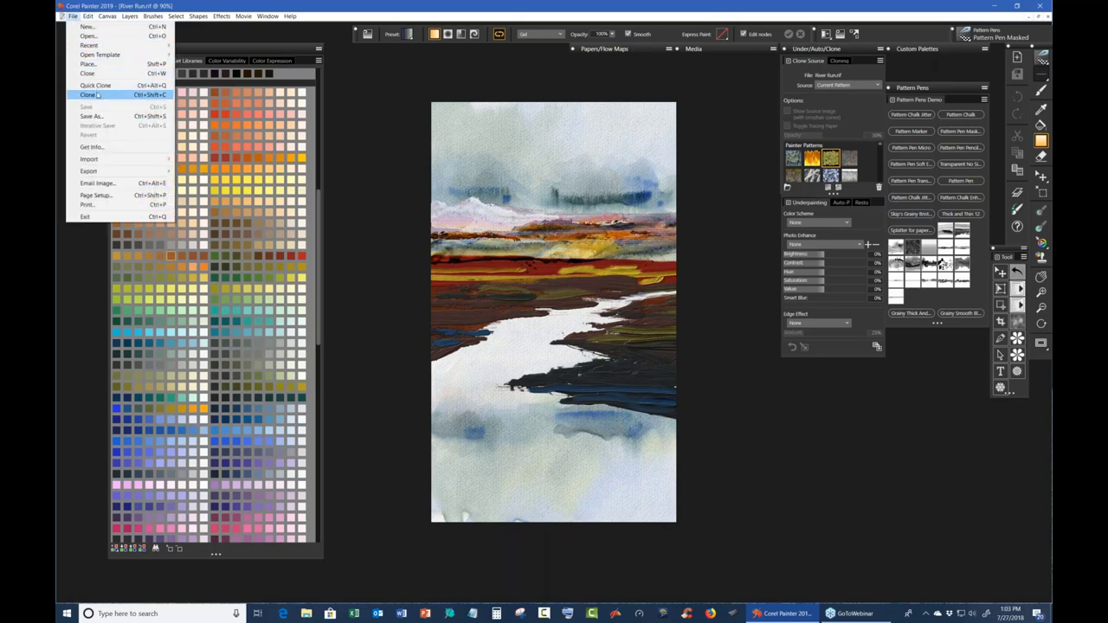
{"action": "left_click", "coordinate": [97, 37]}
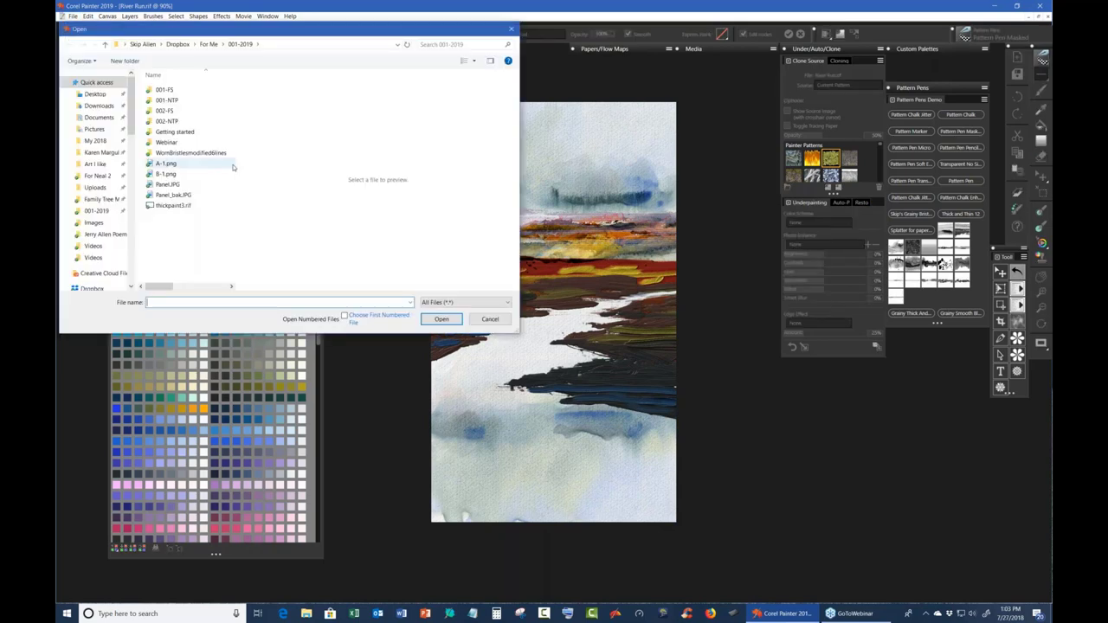
{"action": "left_click", "coordinate": [169, 112]}
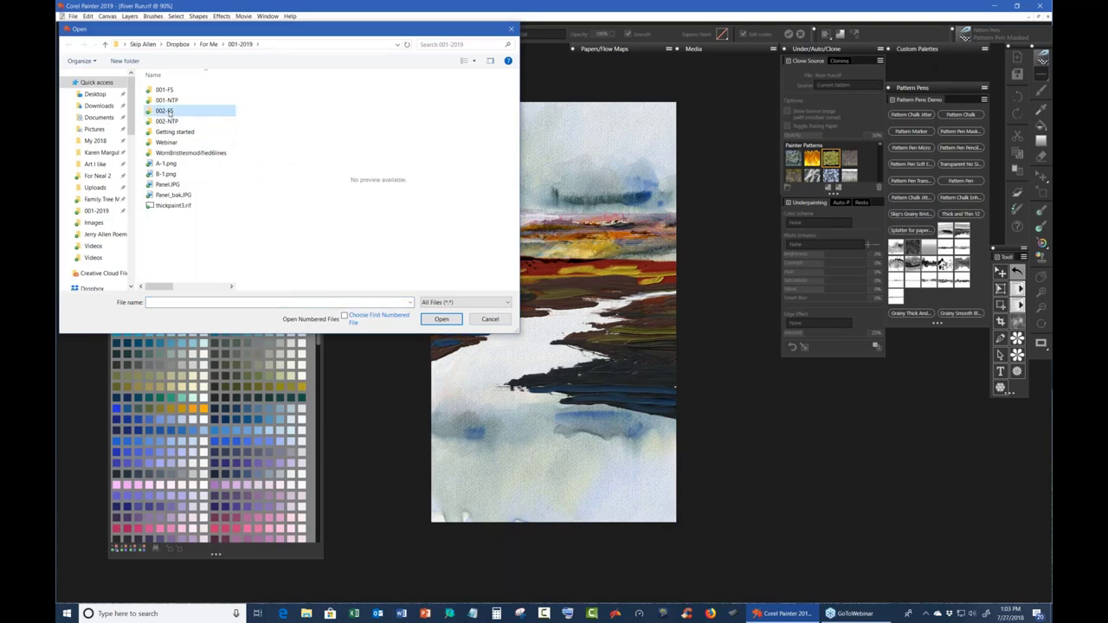
{"action": "double_click", "coordinate": [170, 112]}
{"action": "double_click", "coordinate": [164, 90]}
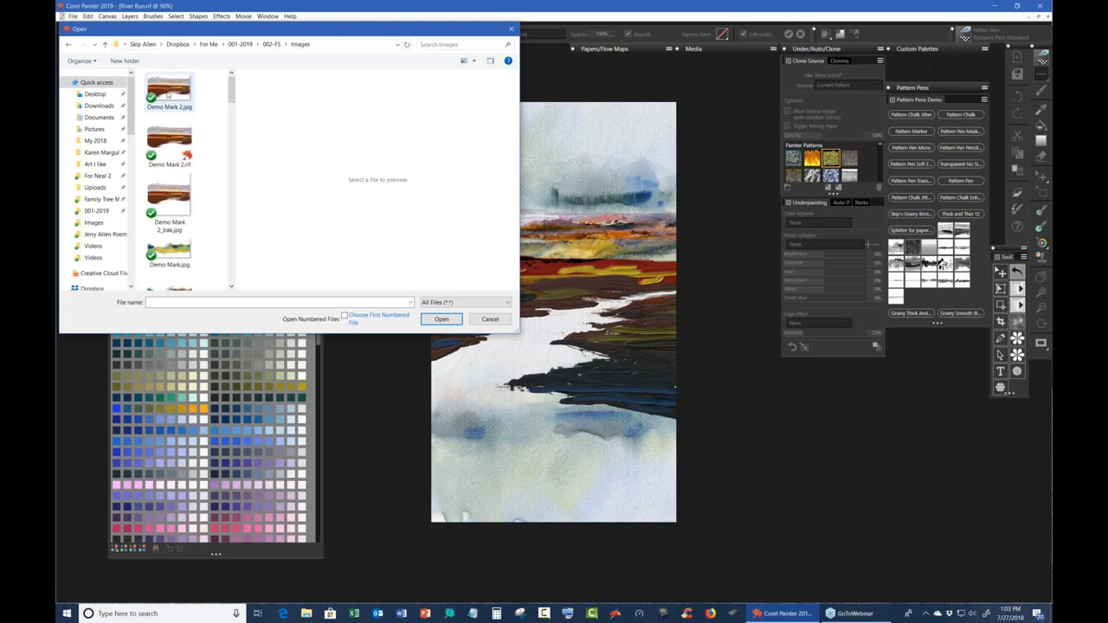
{"action": "left_click_drag", "start_coordinate": [232, 90], "coordinate": [231, 128]}
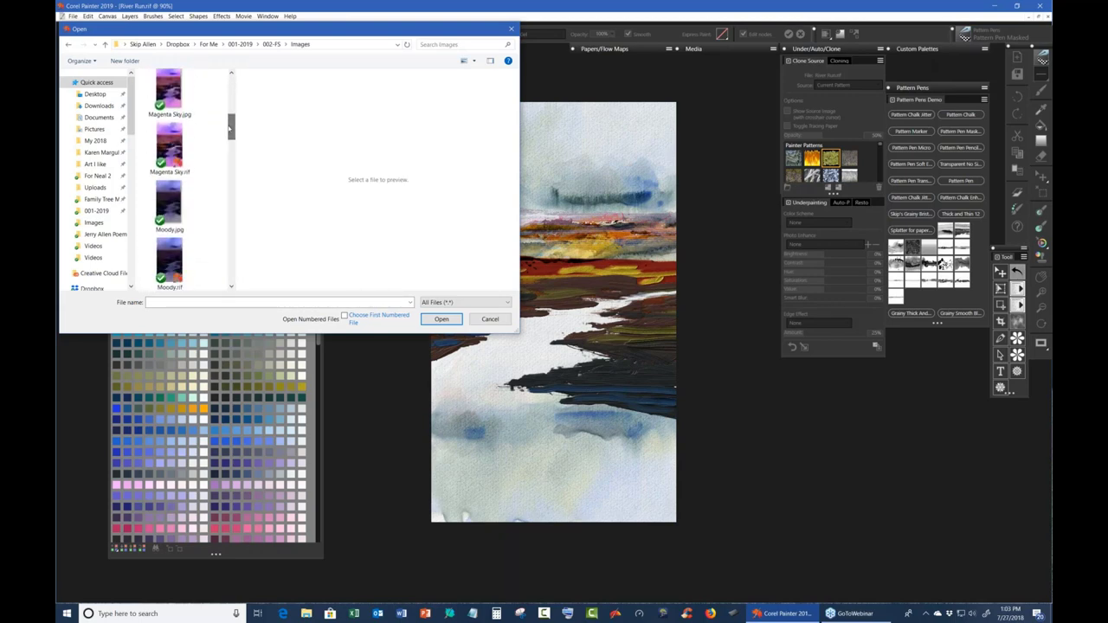
{"action": "left_click", "coordinate": [169, 90]}
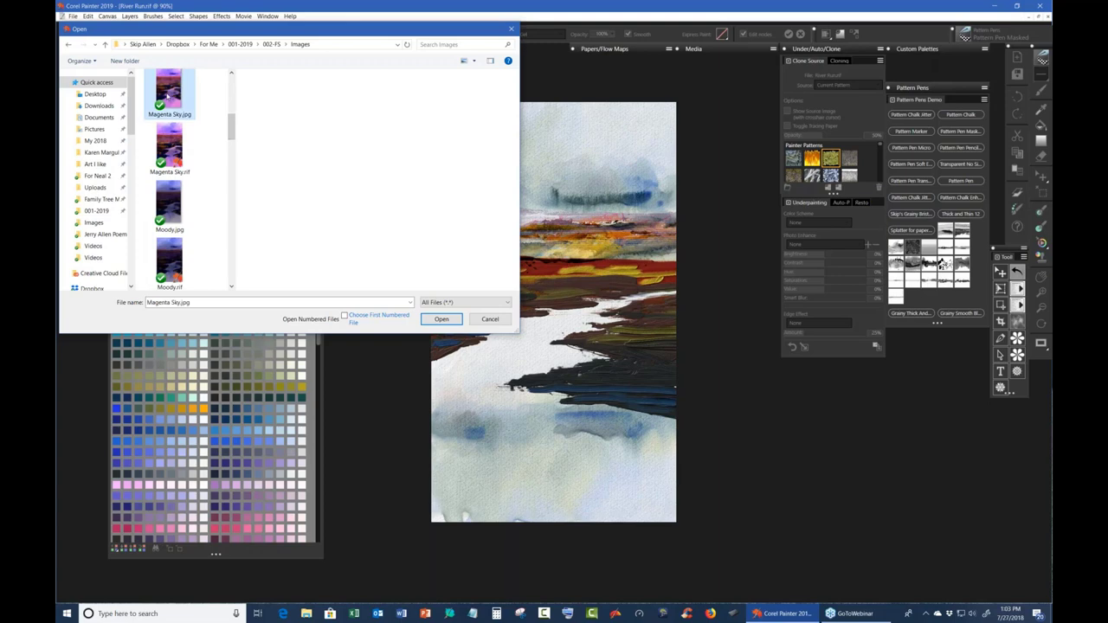
{"action": "left_click", "coordinate": [442, 319]}
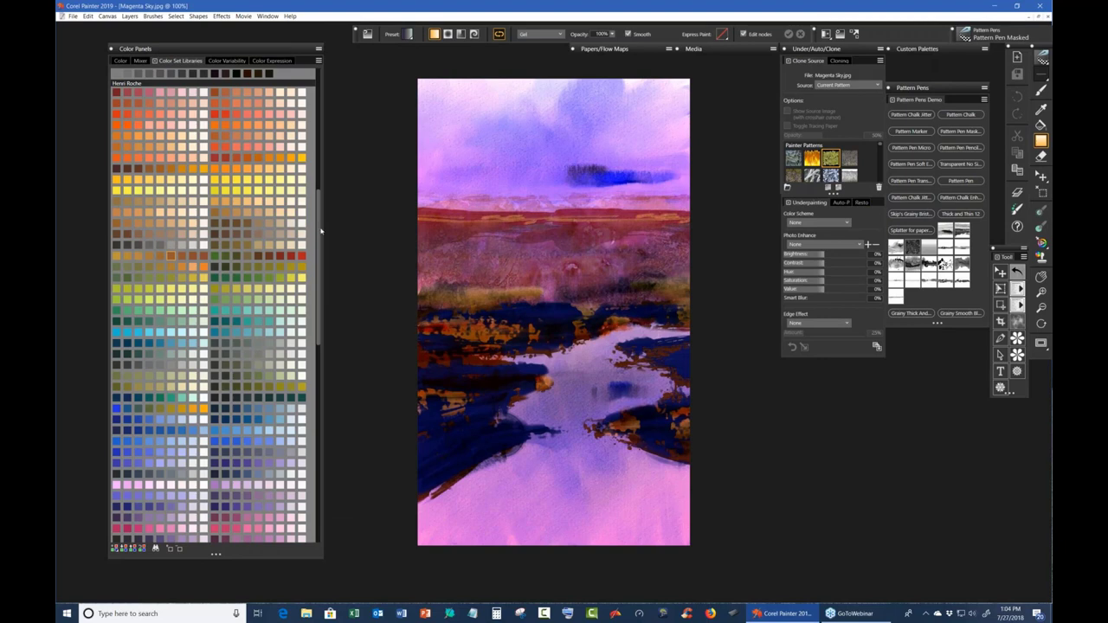
Browse the colour sets down to Terry Ludwig Pastels and view the colour set library options.
{"action": "left_click_drag", "start_coordinate": [320, 232], "coordinate": [311, 459]}
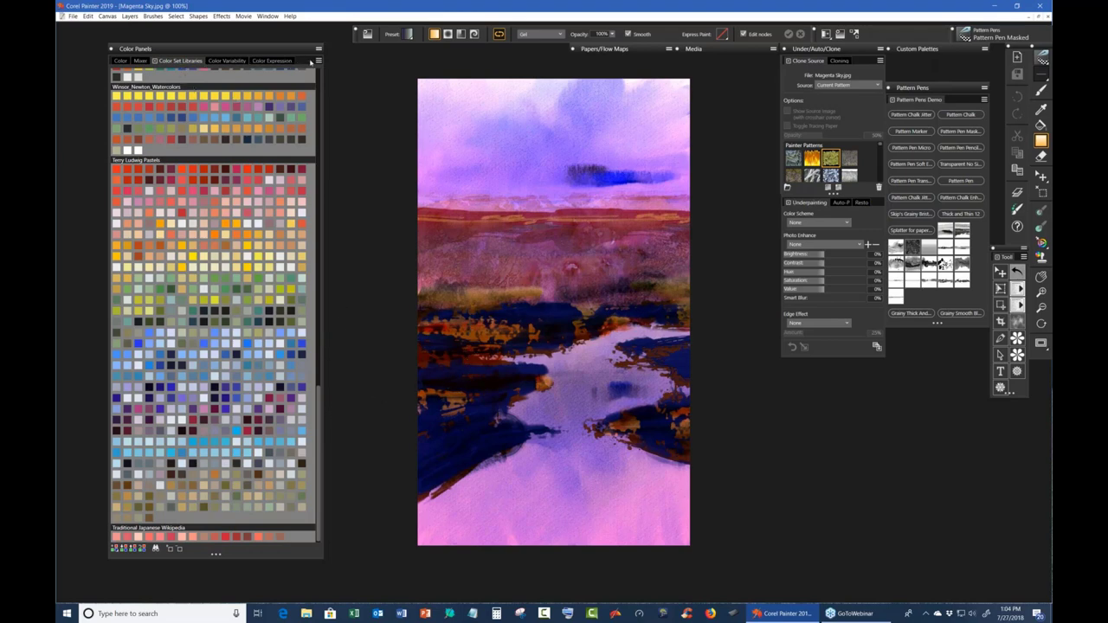
{"action": "left_click", "coordinate": [319, 62]}
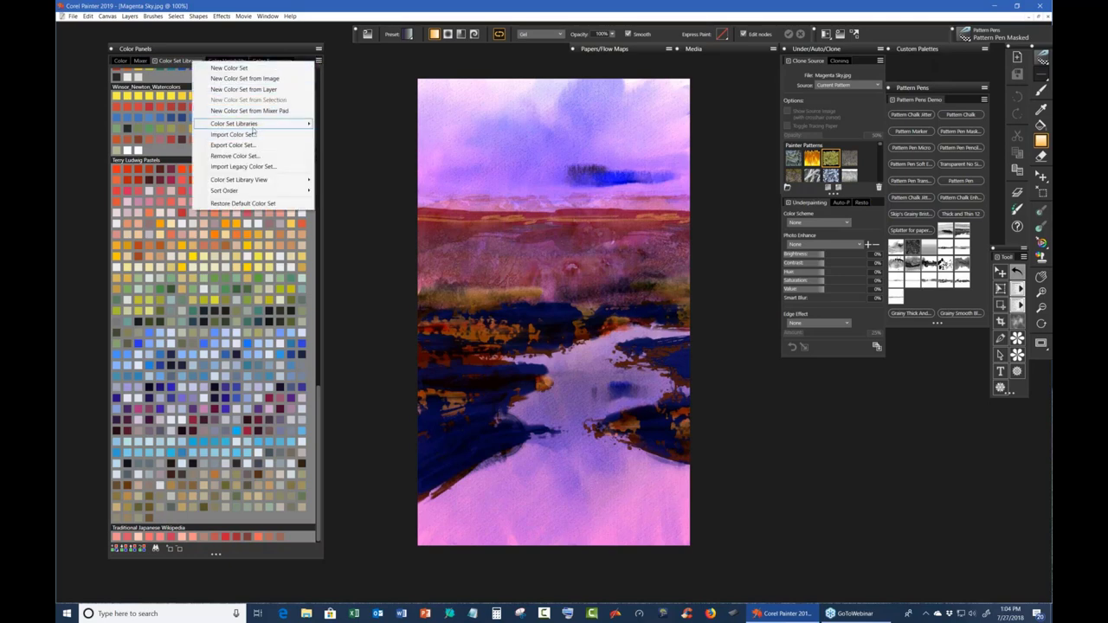
{"action": "mouse_move", "coordinate": [250, 119]}
{"action": "left_click", "coordinate": [335, 105]}
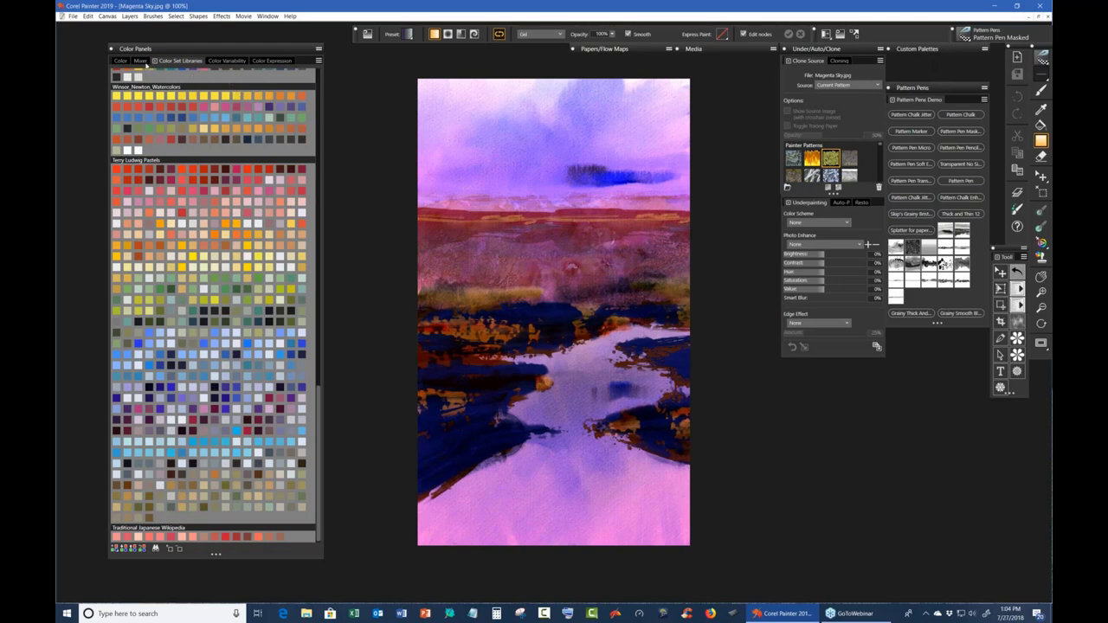
Show the colour Mixer and create a new 700 × 1200 pixel Portrait Watercolor Tall image at 100 pixels per inch.
{"action": "left_click", "coordinate": [142, 61]}
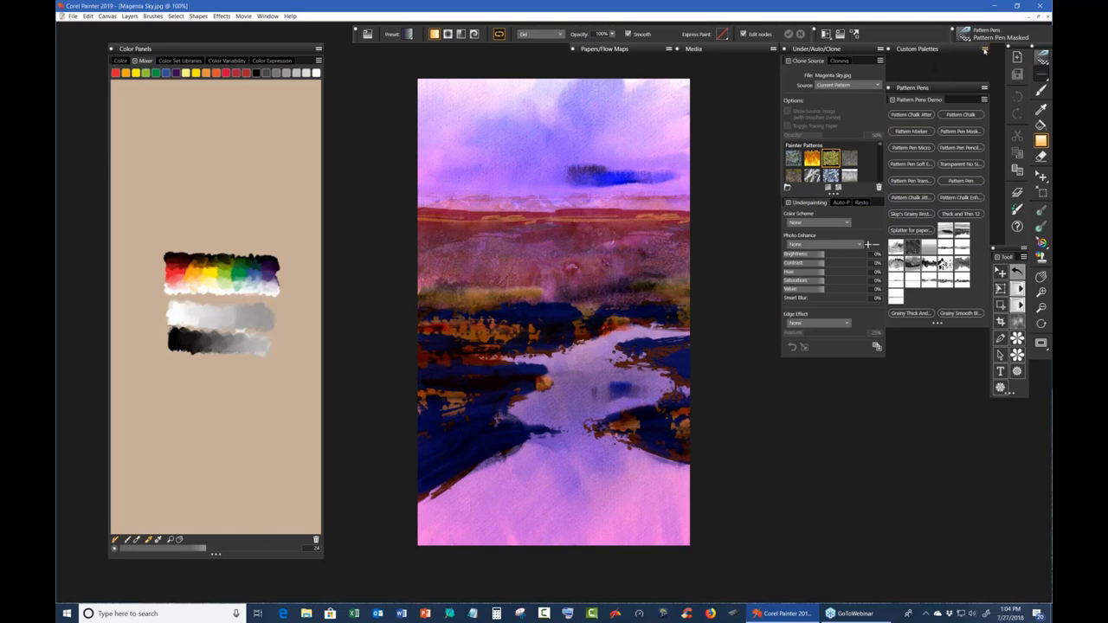
{"action": "left_click", "coordinate": [1018, 57]}
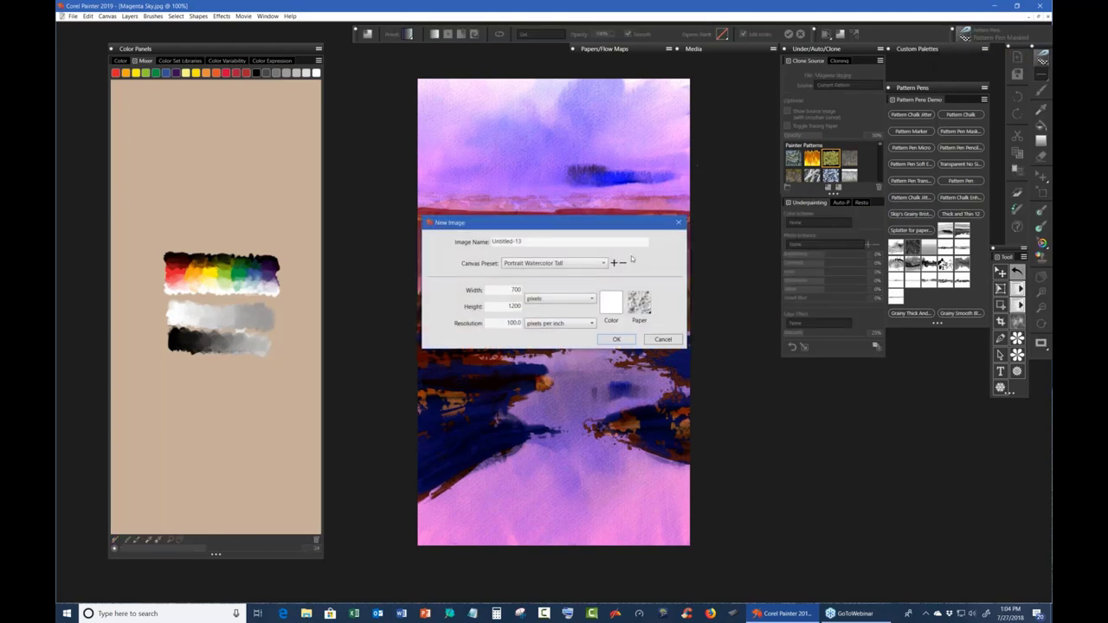
{"action": "left_click", "coordinate": [616, 340]}
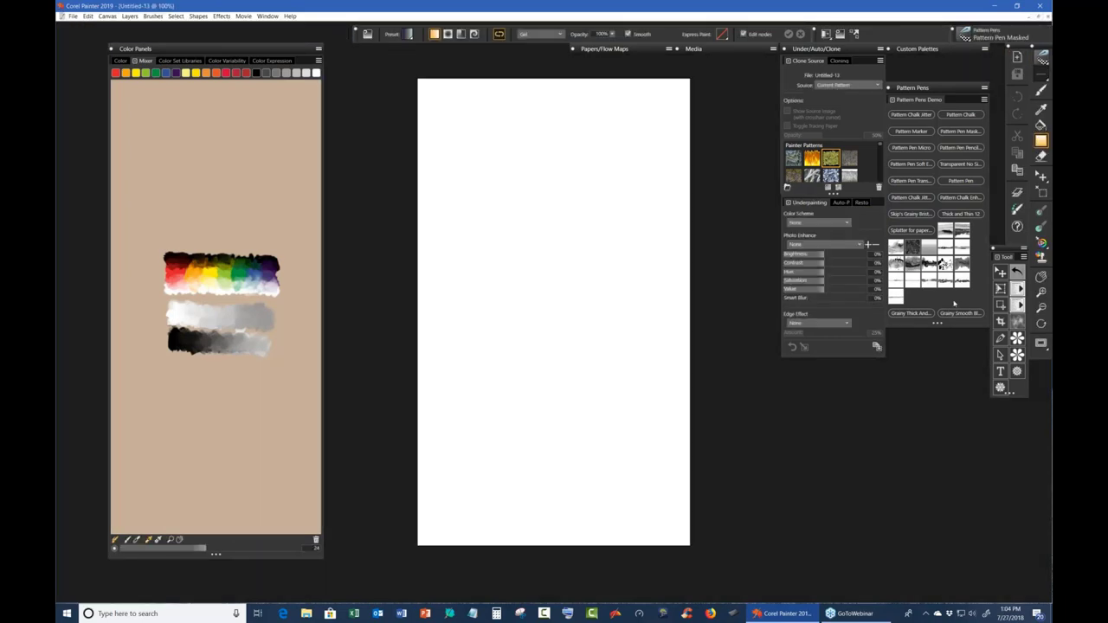
Select the Grainy Thick And Wet brush variant and review the available dab types in its general brush settings.
{"action": "left_click", "coordinate": [911, 313]}
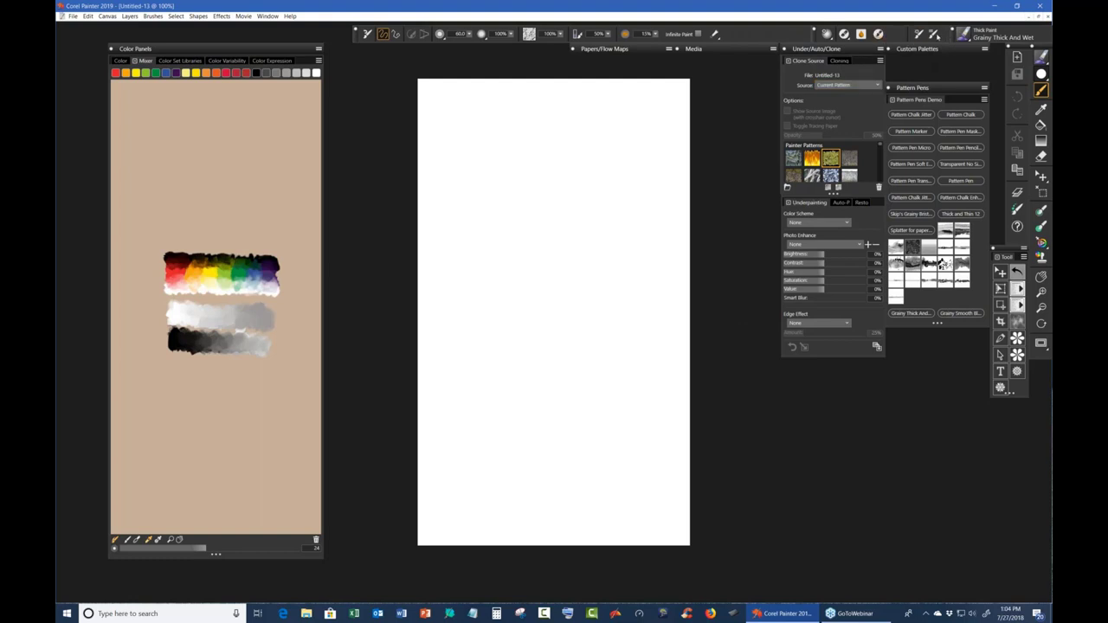
{"action": "left_click", "coordinate": [933, 33]}
{"action": "key", "text": "ctrl+b"}
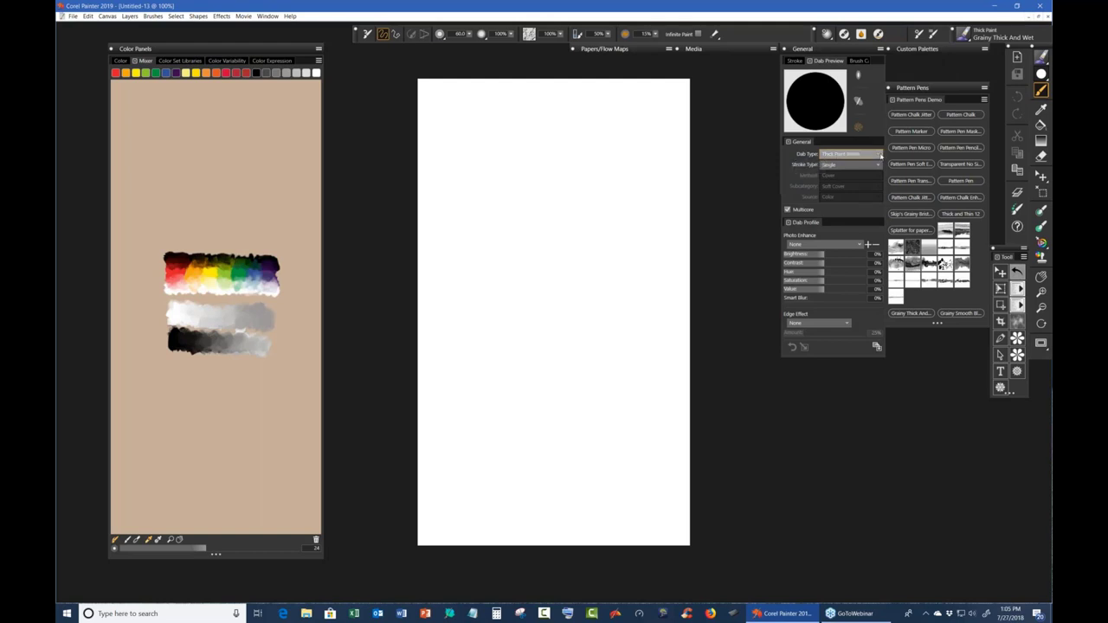
{"action": "left_click", "coordinate": [876, 155]}
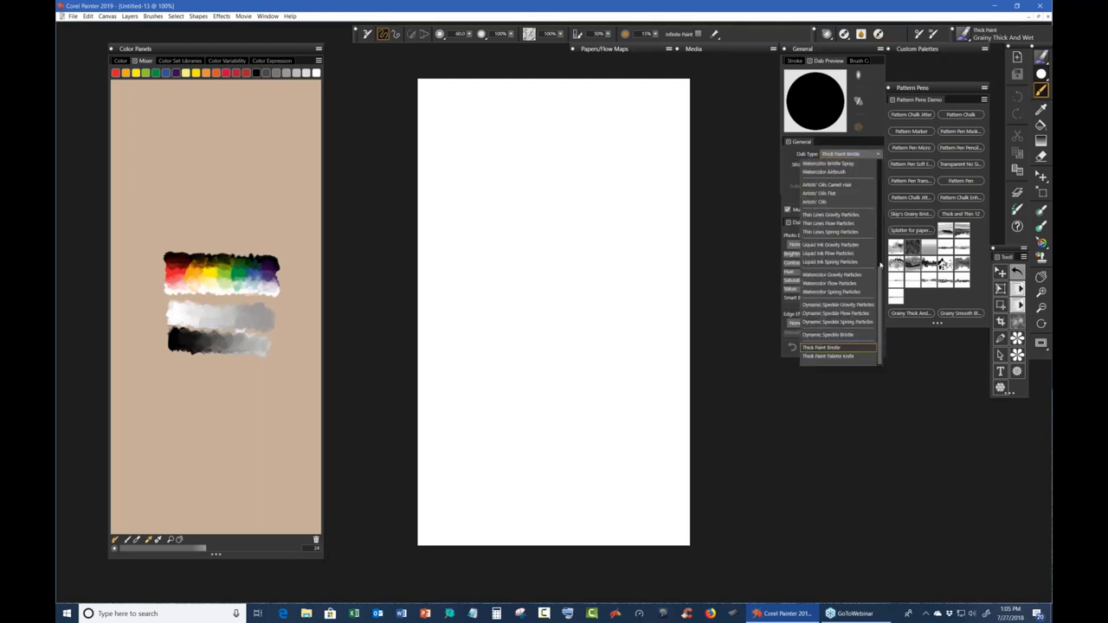
{"action": "scroll", "coordinate": [877, 162], "scroll_direction": "up", "scroll_amount": 10}
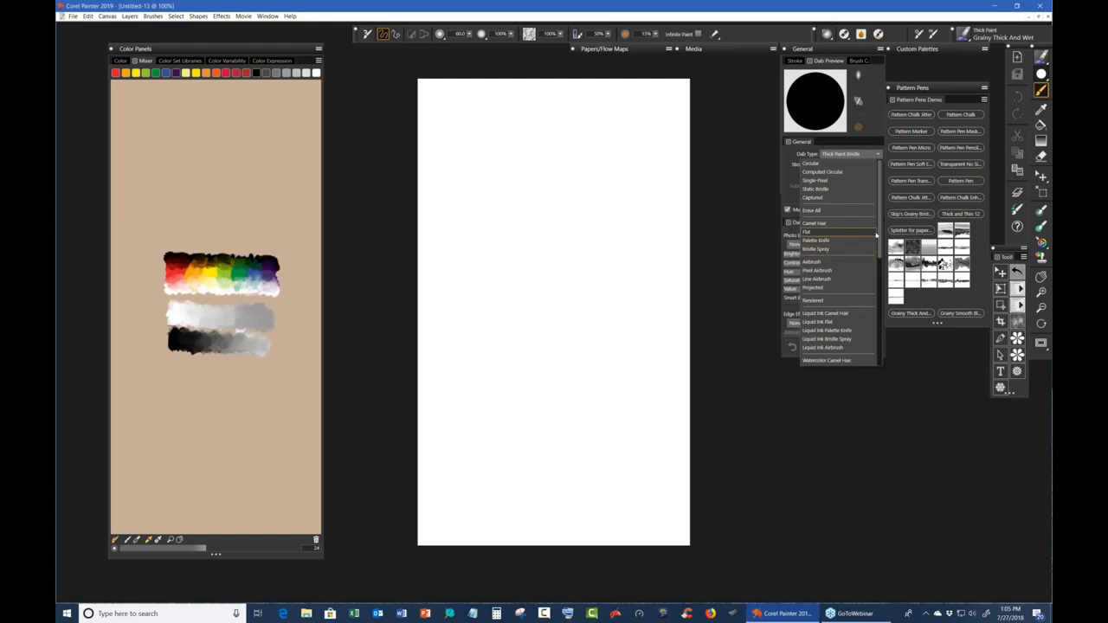
{"action": "scroll", "coordinate": [879, 256], "scroll_direction": "down", "scroll_amount": 2}
{"action": "scroll", "coordinate": [879, 256], "scroll_direction": "down", "scroll_amount": 4}
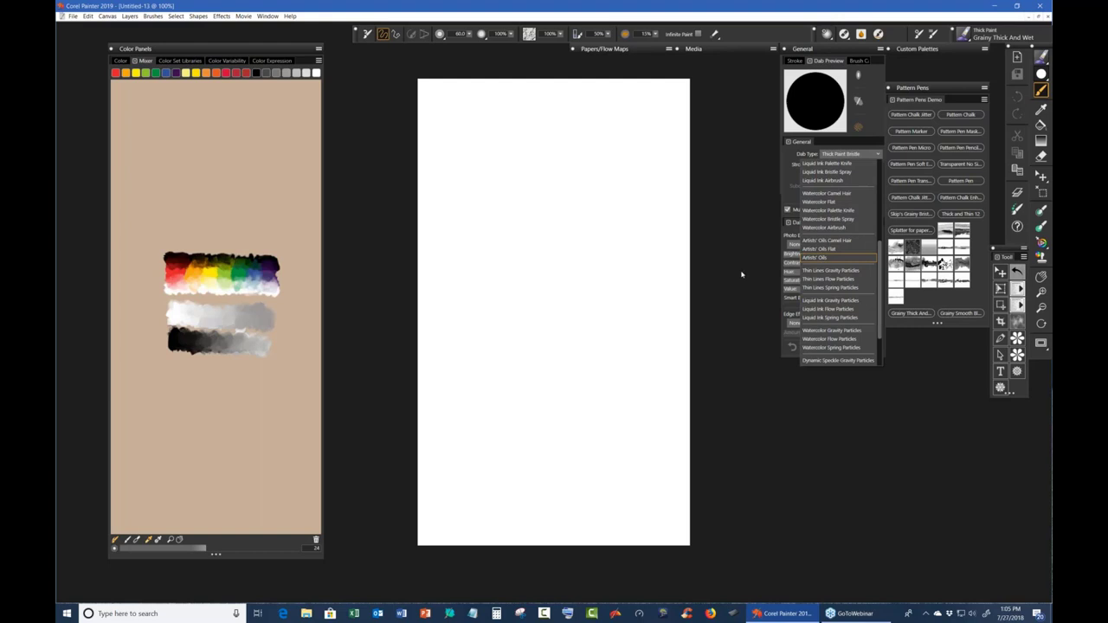
Set the Mixer to sample multiple colours with a sample size of 50.
{"action": "left_click", "coordinate": [157, 541]}
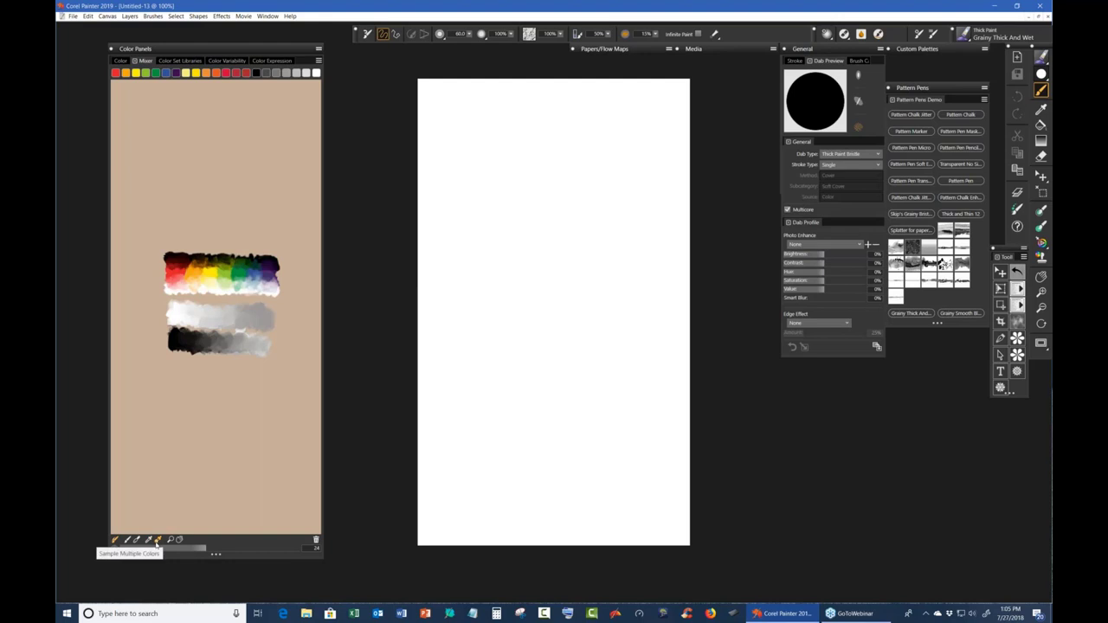
{"action": "left_click_drag", "start_coordinate": [205, 549], "coordinate": [299, 549]}
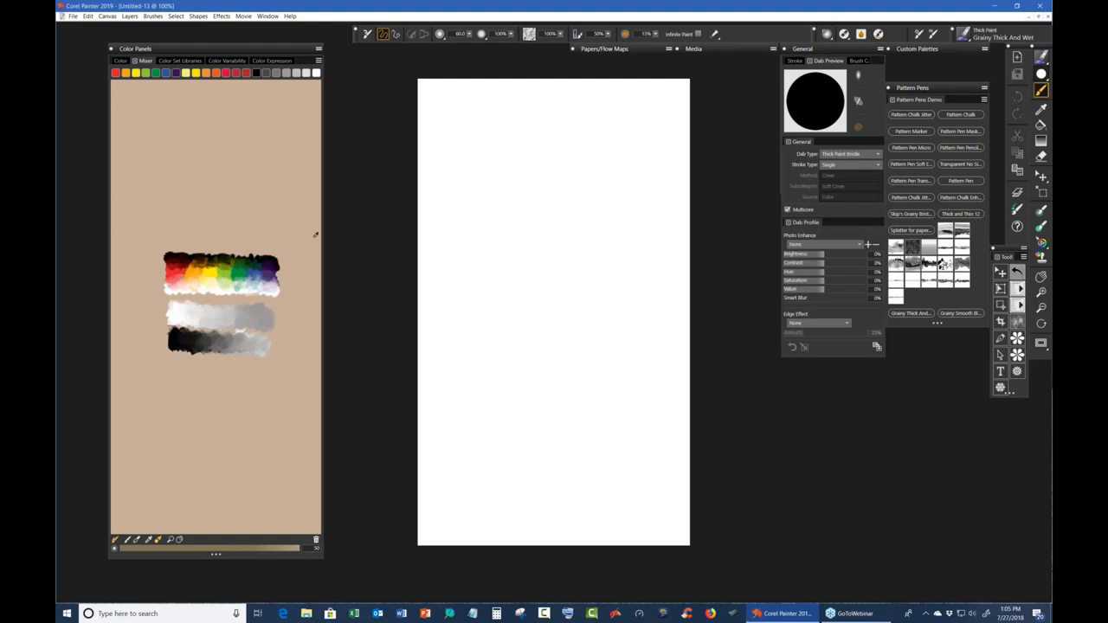
Try multicoloured red-to-orange and yellow-to-green strokes sampled from the Mixer across the blank canvas, and undo them all.
{"action": "mouse_move", "coordinate": [519, 199]}
{"action": "left_mouse_down"}
{"action": "mouse_move", "coordinate": [563, 188]}
{"action": "mouse_move", "coordinate": [505, 270]}
{"action": "mouse_move", "coordinate": [511, 258]}
{"action": "left_mouse_up"}
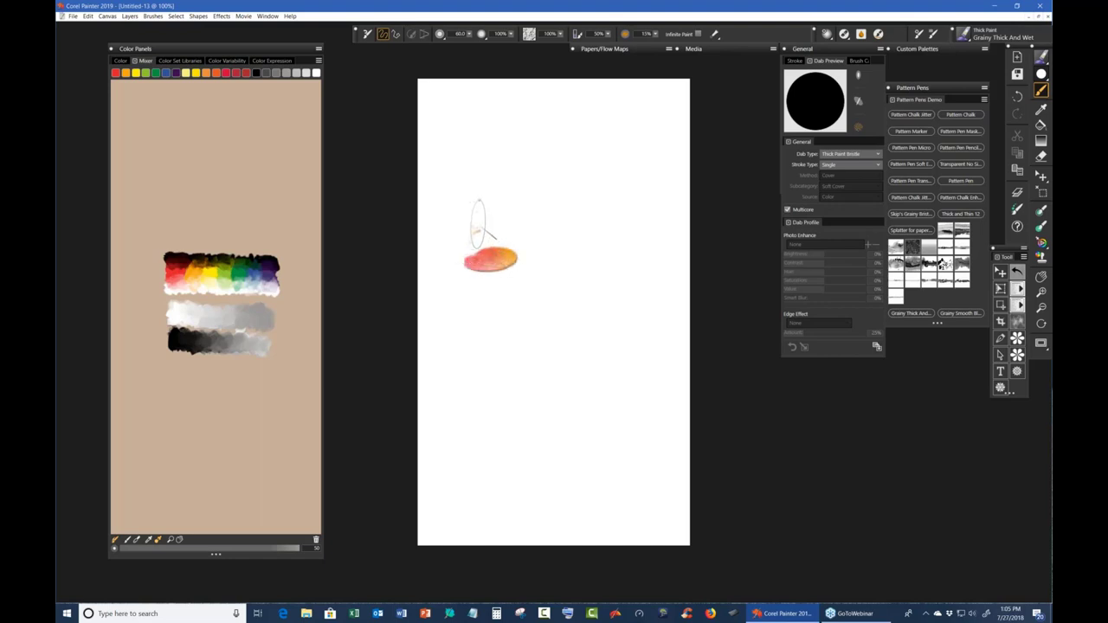
{"action": "left_click_drag", "start_coordinate": [479, 227], "coordinate": [651, 224]}
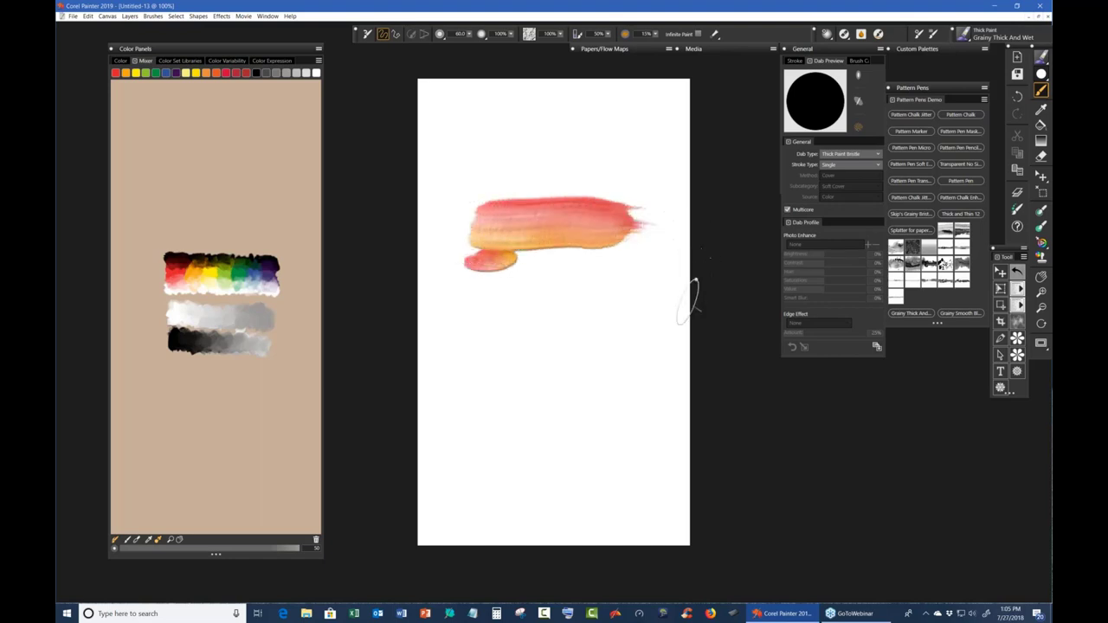
{"action": "mouse_move", "coordinate": [467, 329]}
{"action": "left_mouse_down"}
{"action": "mouse_move", "coordinate": [654, 302]}
{"action": "mouse_move", "coordinate": [574, 413]}
{"action": "mouse_move", "coordinate": [632, 339]}
{"action": "mouse_move", "coordinate": [606, 424]}
{"action": "mouse_move", "coordinate": [607, 334]}
{"action": "mouse_move", "coordinate": [637, 348]}
{"action": "mouse_move", "coordinate": [572, 394]}
{"action": "mouse_move", "coordinate": [580, 414]}
{"action": "mouse_move", "coordinate": [645, 372]}
{"action": "mouse_move", "coordinate": [617, 350]}
{"action": "mouse_move", "coordinate": [596, 170]}
{"action": "left_mouse_up"}
{"action": "key", "text": "ctrl+z"}
{"action": "key", "text": "ctrl+z"}
{"action": "key", "text": "ctrl+z"}
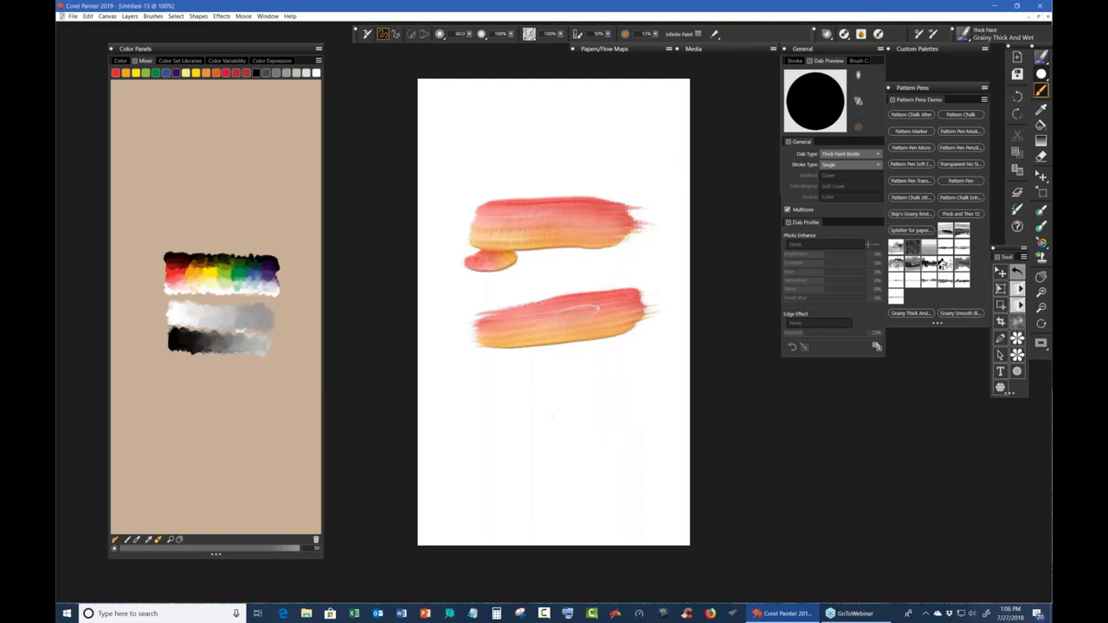
{"action": "key", "text": "ctrl+z"}
{"action": "key", "text": "ctrl+z"}
{"action": "key", "text": "ctrl+z"}
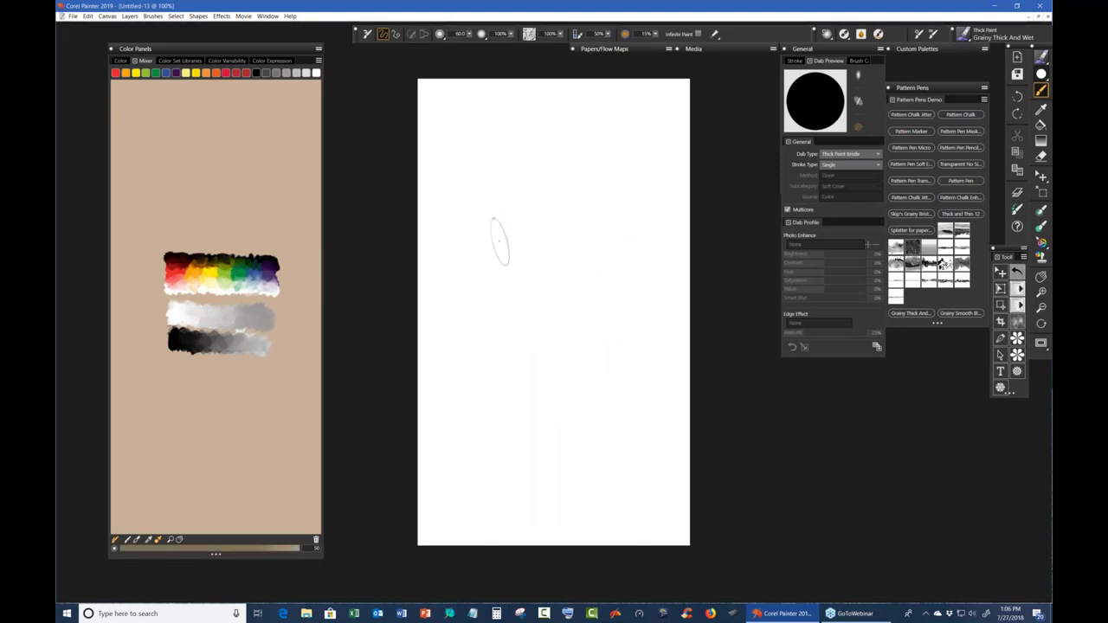
{"action": "left_click_drag", "start_coordinate": [485, 248], "coordinate": [646, 276]}
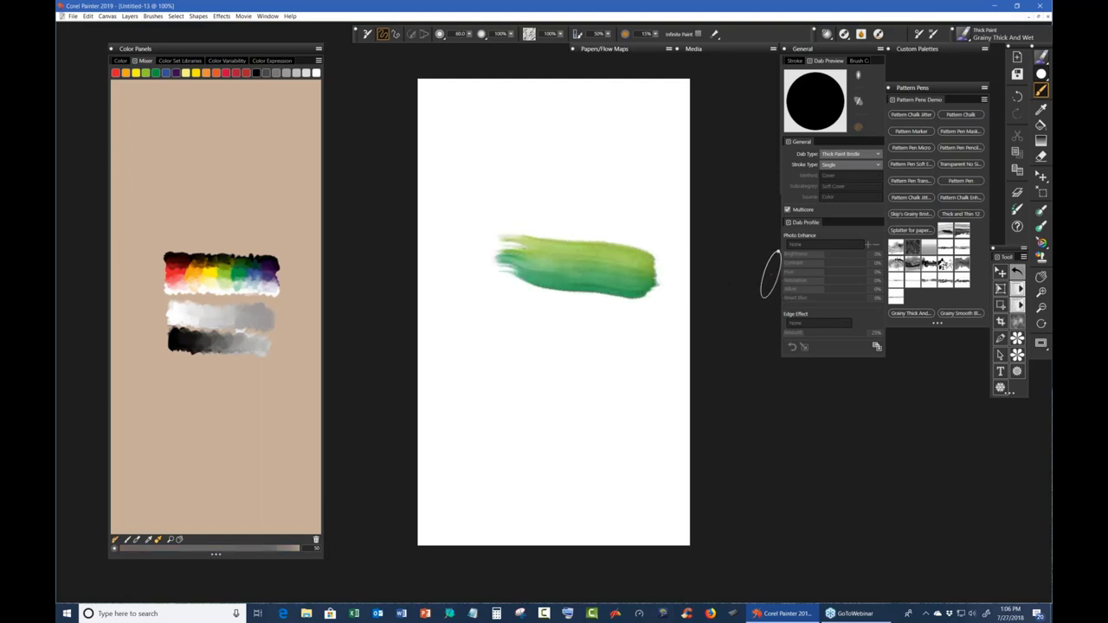
{"action": "key", "text": "ctrl+z"}
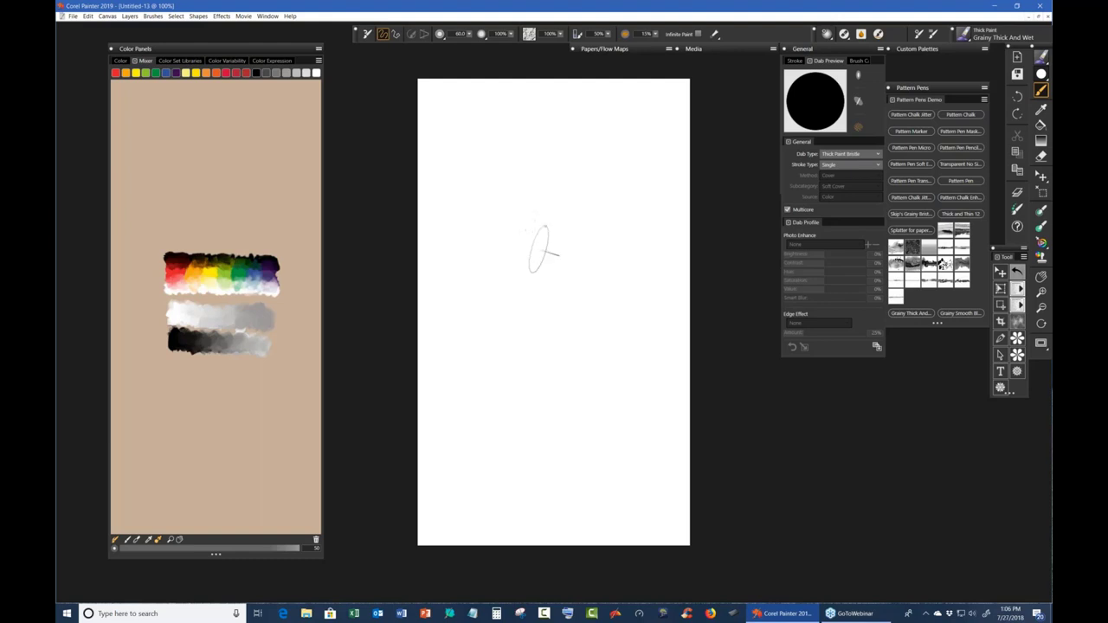
Try painting a leaf near the canvas centre with overlapping curved green strokes, and undo them.
{"action": "left_click_drag", "start_coordinate": [546, 267], "coordinate": [545, 208]}
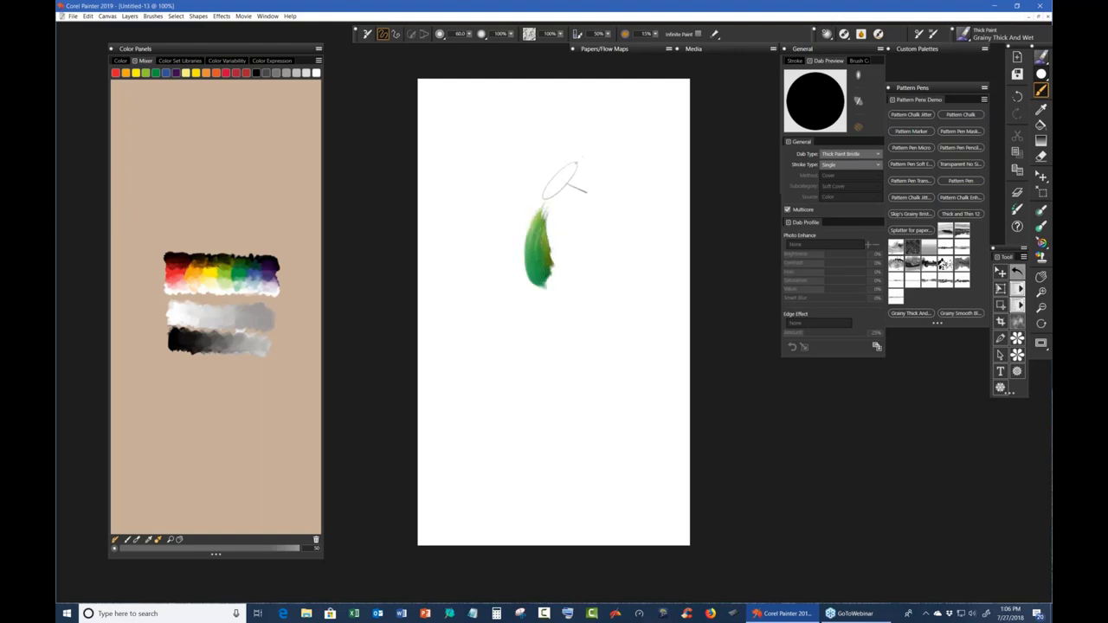
{"action": "mouse_move", "coordinate": [540, 286]}
{"action": "left_mouse_down"}
{"action": "mouse_move", "coordinate": [562, 191]}
{"action": "mouse_move", "coordinate": [575, 227]}
{"action": "mouse_move", "coordinate": [543, 289]}
{"action": "left_mouse_up"}
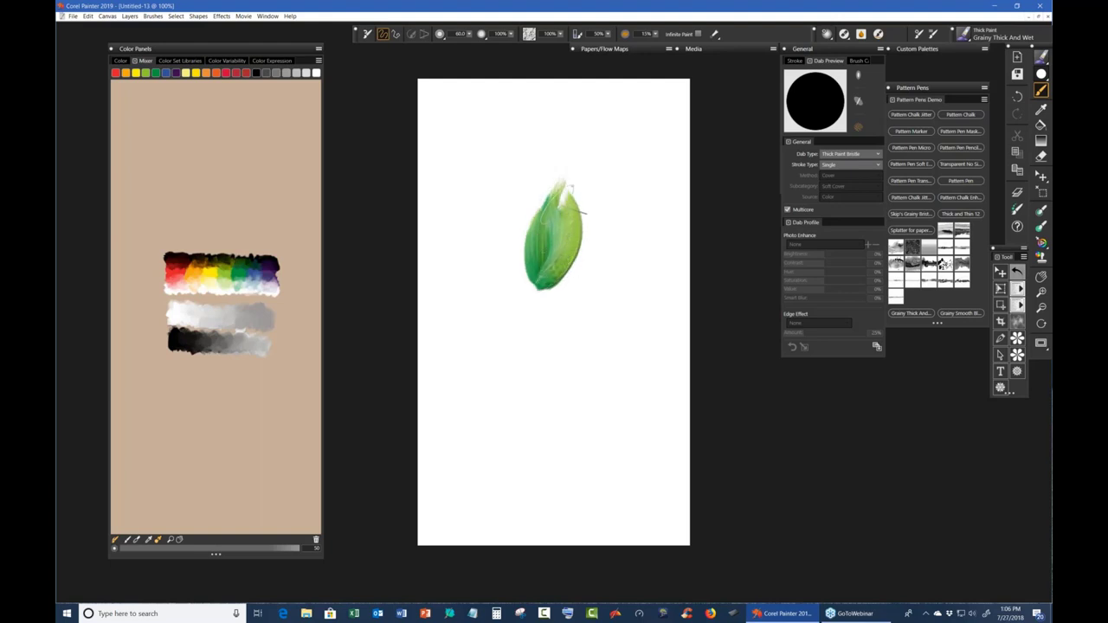
{"action": "mouse_move", "coordinate": [571, 186]}
{"action": "left_mouse_down"}
{"action": "mouse_move", "coordinate": [576, 232]}
{"action": "mouse_move", "coordinate": [550, 275]}
{"action": "left_mouse_up"}
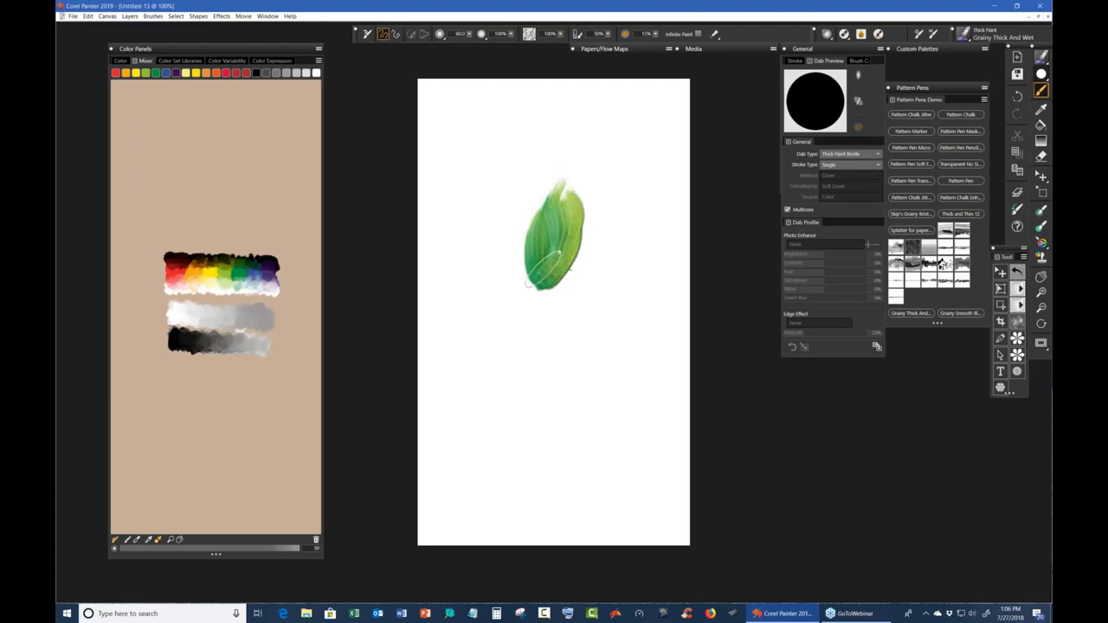
{"action": "key", "text": "ctrl+z"}
{"action": "key", "text": "ctrl+z"}
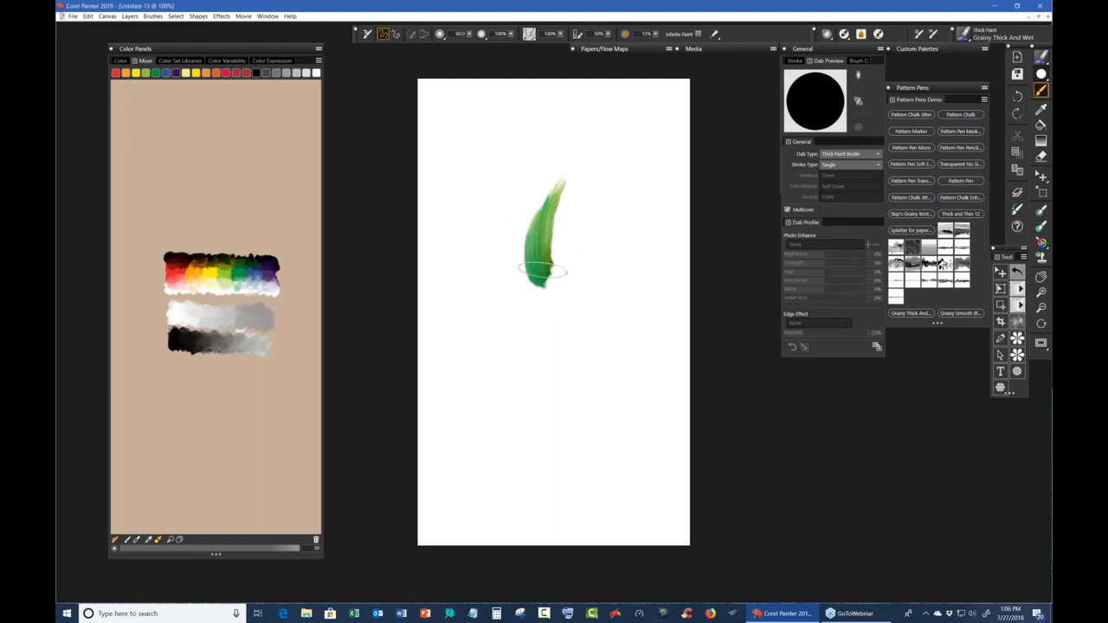
{"action": "key", "text": "ctrl+z"}
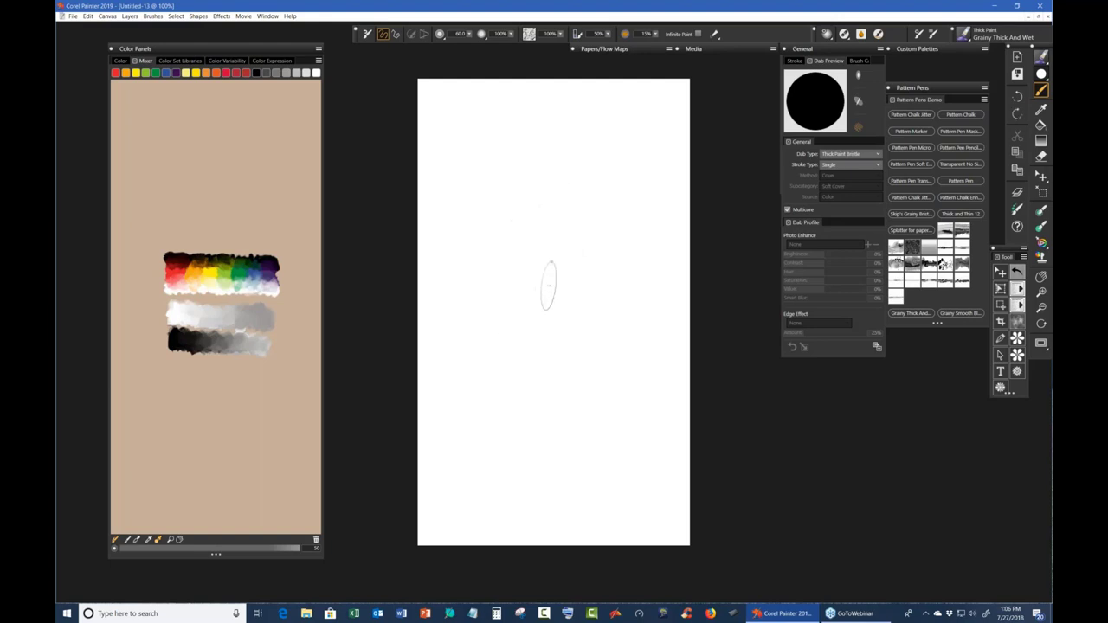
Try a second leaf made of two facing curved green strokes, and undo both strokes.
{"action": "mouse_move", "coordinate": [549, 298]}
{"action": "left_mouse_down"}
{"action": "mouse_move", "coordinate": [544, 312]}
{"action": "mouse_move", "coordinate": [524, 223]}
{"action": "mouse_move", "coordinate": [559, 186]}
{"action": "left_mouse_up"}
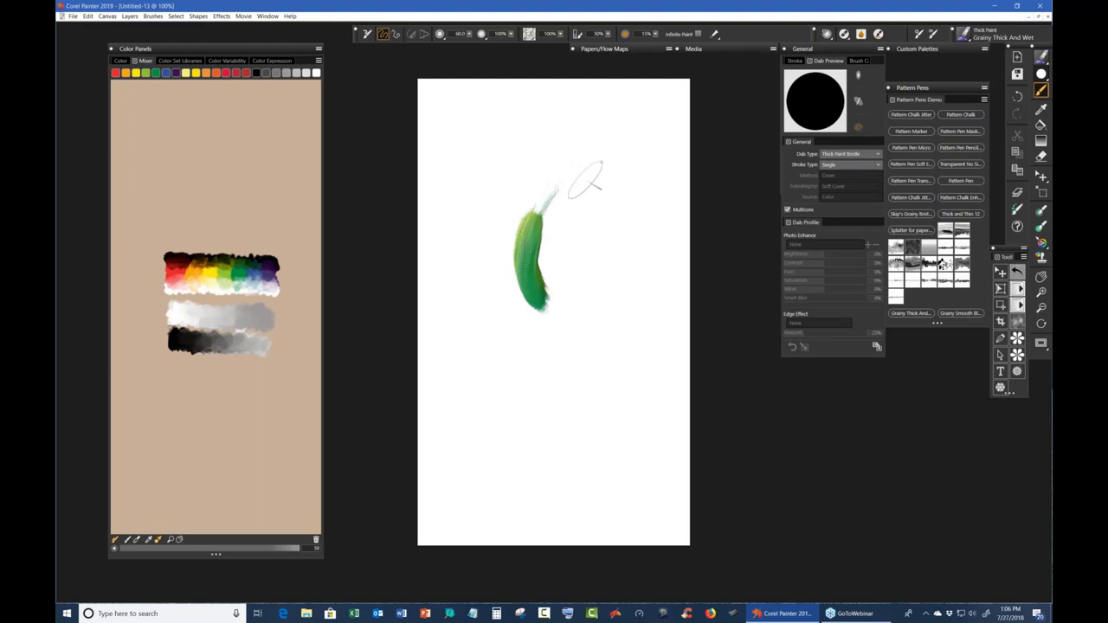
{"action": "mouse_move", "coordinate": [559, 303]}
{"action": "left_mouse_down"}
{"action": "mouse_move", "coordinate": [574, 255]}
{"action": "mouse_move", "coordinate": [554, 186]}
{"action": "left_mouse_up"}
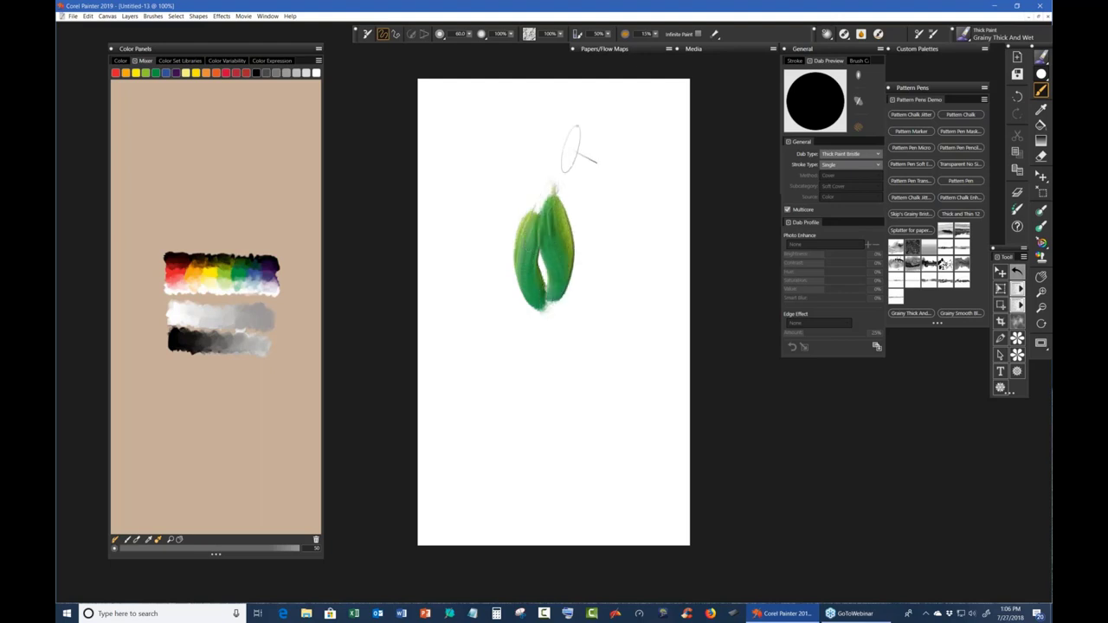
{"action": "key", "text": "ctrl+z"}
{"action": "key", "text": "ctrl+z"}
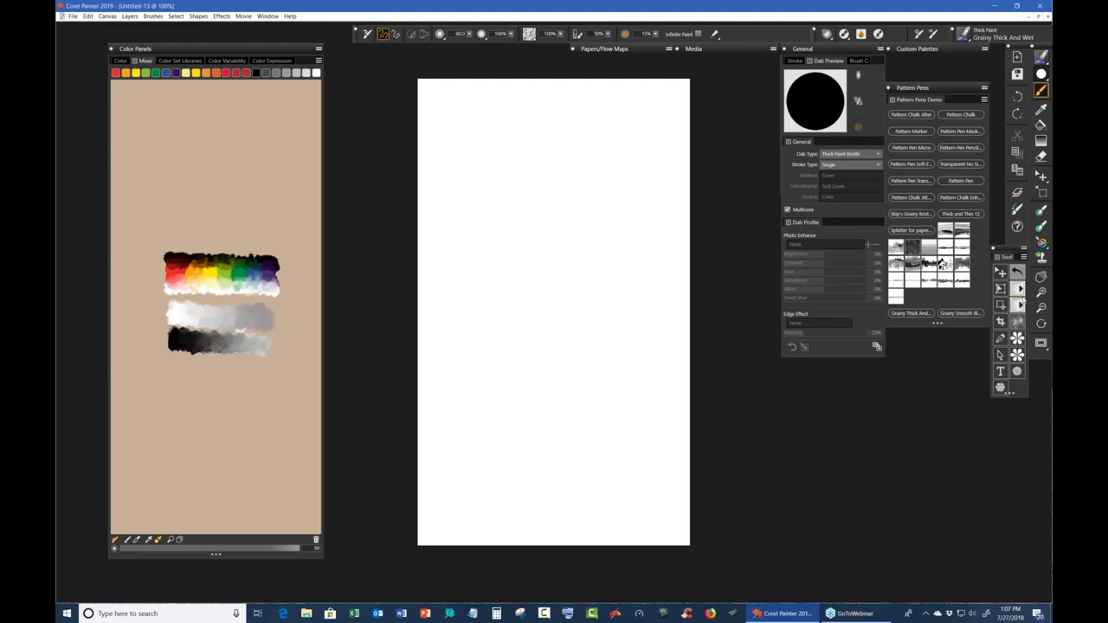
Try moving the custom toolbar next to the canvas and widening it, and restore its narrow width and former place.
{"action": "mouse_move", "coordinate": [1011, 251]}
{"action": "left_mouse_down"}
{"action": "mouse_move", "coordinate": [788, 358]}
{"action": "mouse_move", "coordinate": [705, 243]}
{"action": "mouse_move", "coordinate": [716, 233]}
{"action": "left_mouse_up"}
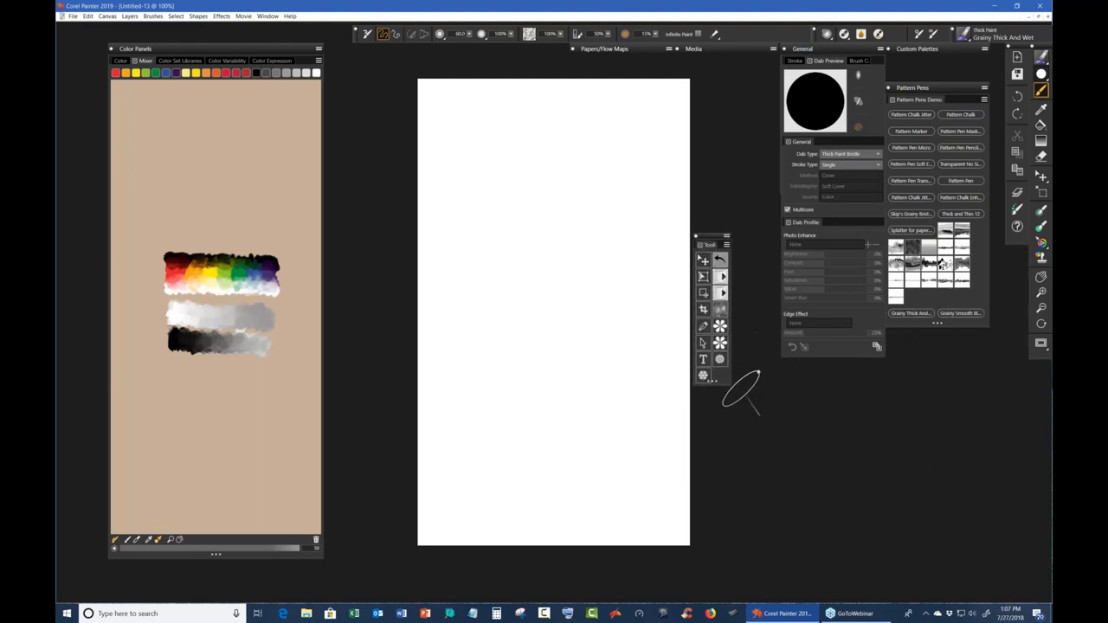
{"action": "left_click_drag", "start_coordinate": [729, 311], "coordinate": [767, 311]}
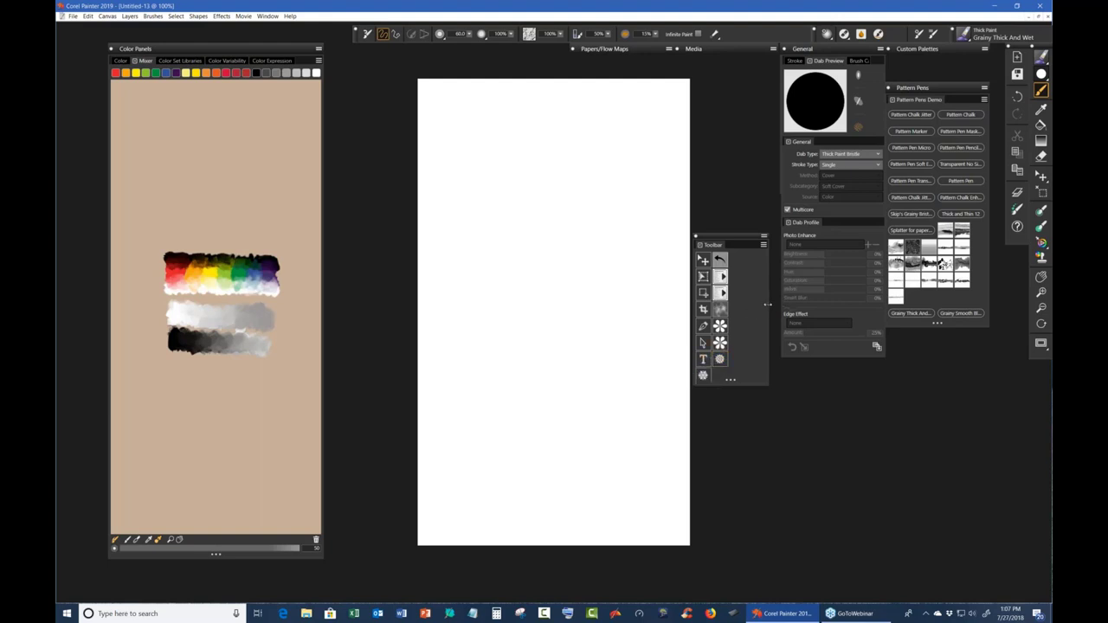
{"action": "left_click_drag", "start_coordinate": [767, 305], "coordinate": [732, 304]}
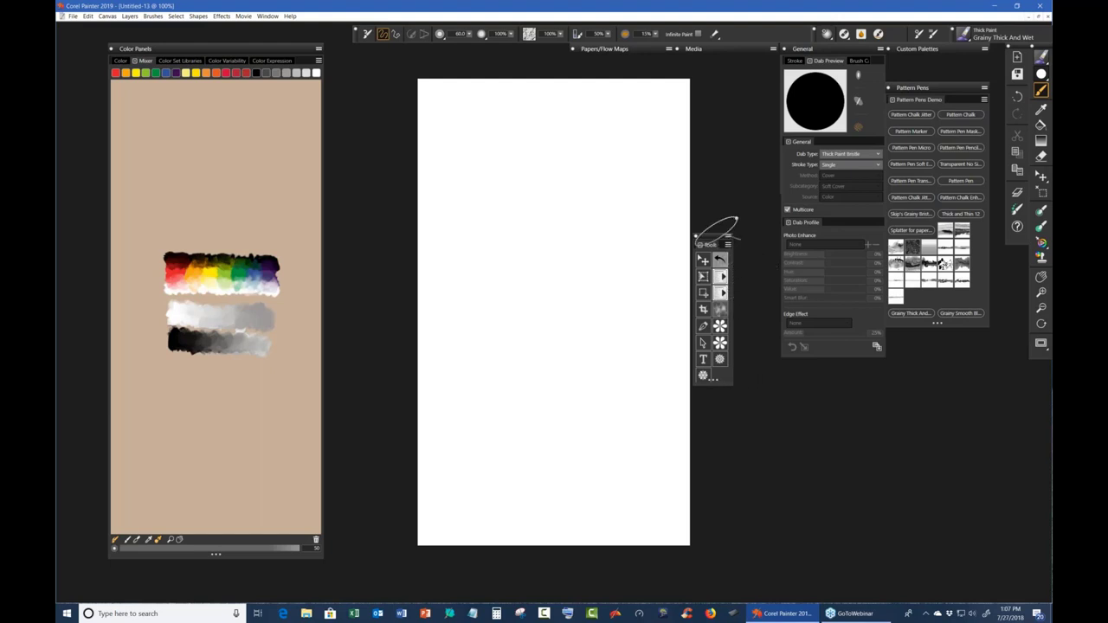
{"action": "left_click_drag", "start_coordinate": [717, 243], "coordinate": [1012, 259]}
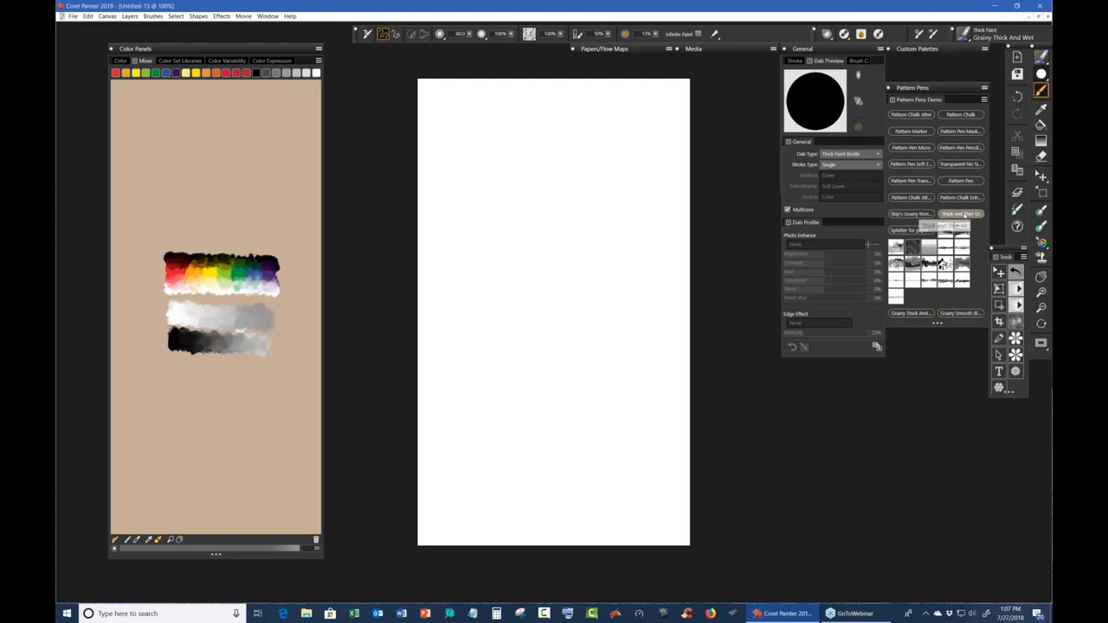
Try the Wide Icon View for the Thick and Thin 12 entry in the Pattern Pens palette and return it to Text View.
{"action": "right_click", "coordinate": [965, 216]}
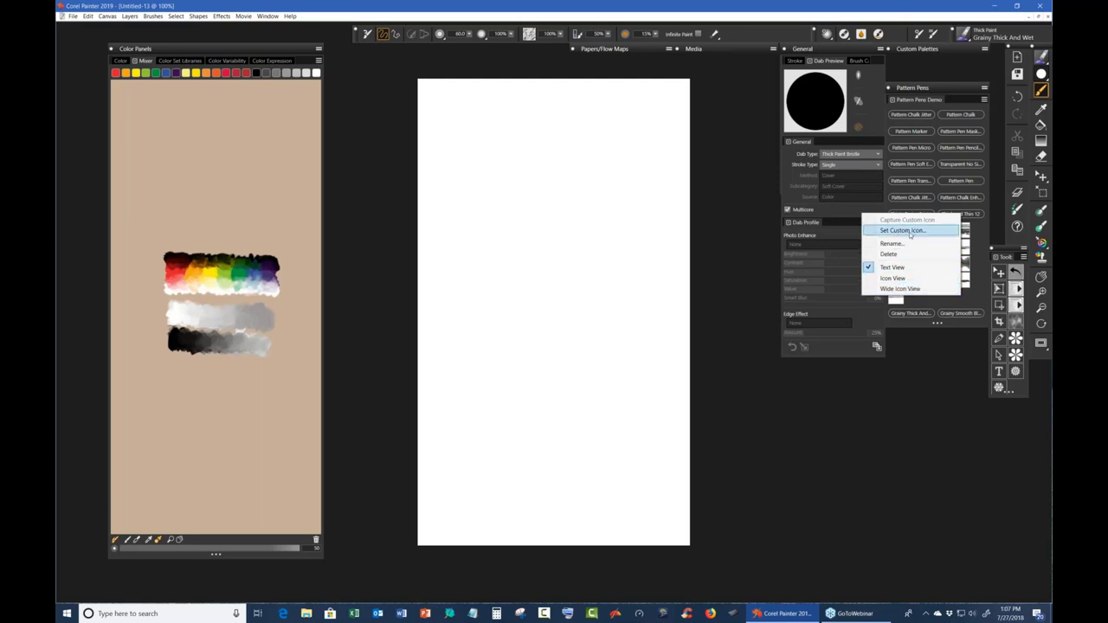
{"action": "left_click", "coordinate": [905, 288]}
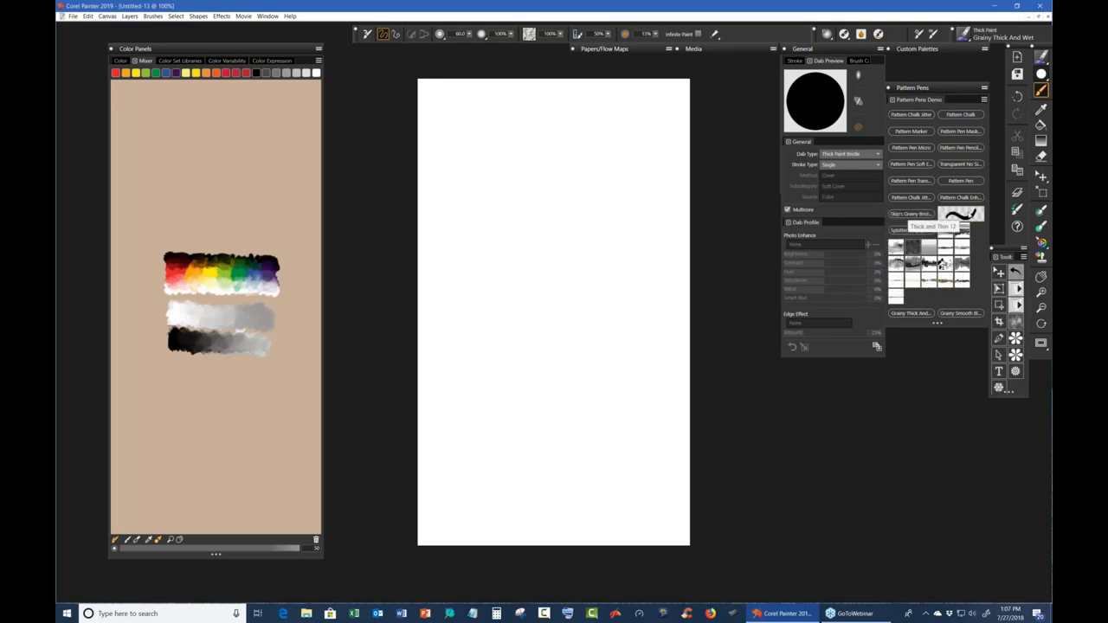
{"action": "right_click", "coordinate": [962, 219]}
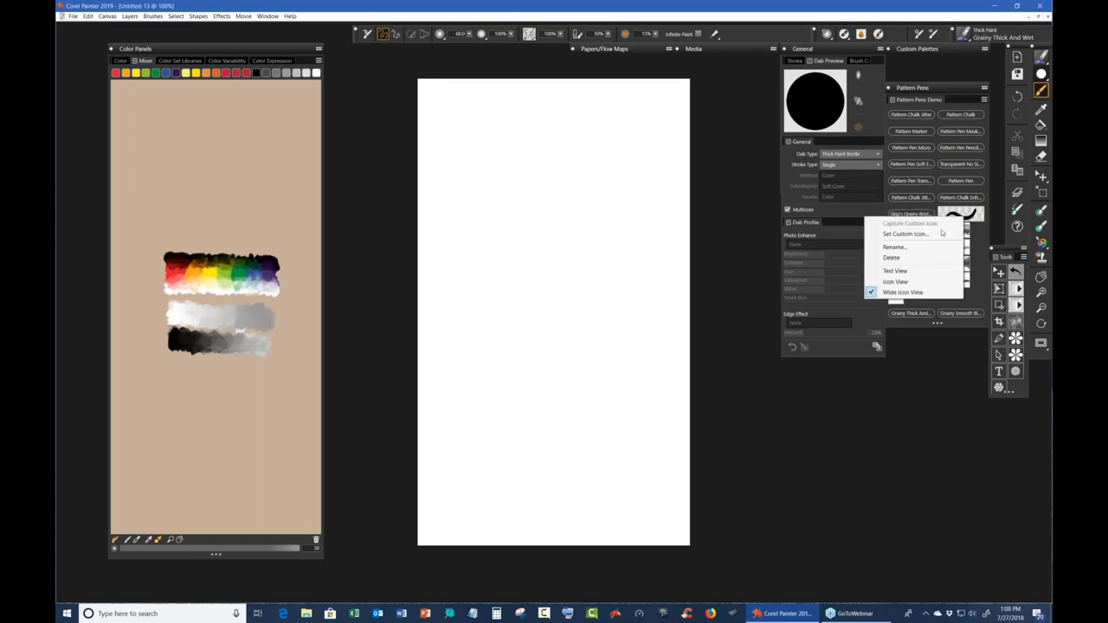
{"action": "left_click", "coordinate": [895, 271]}
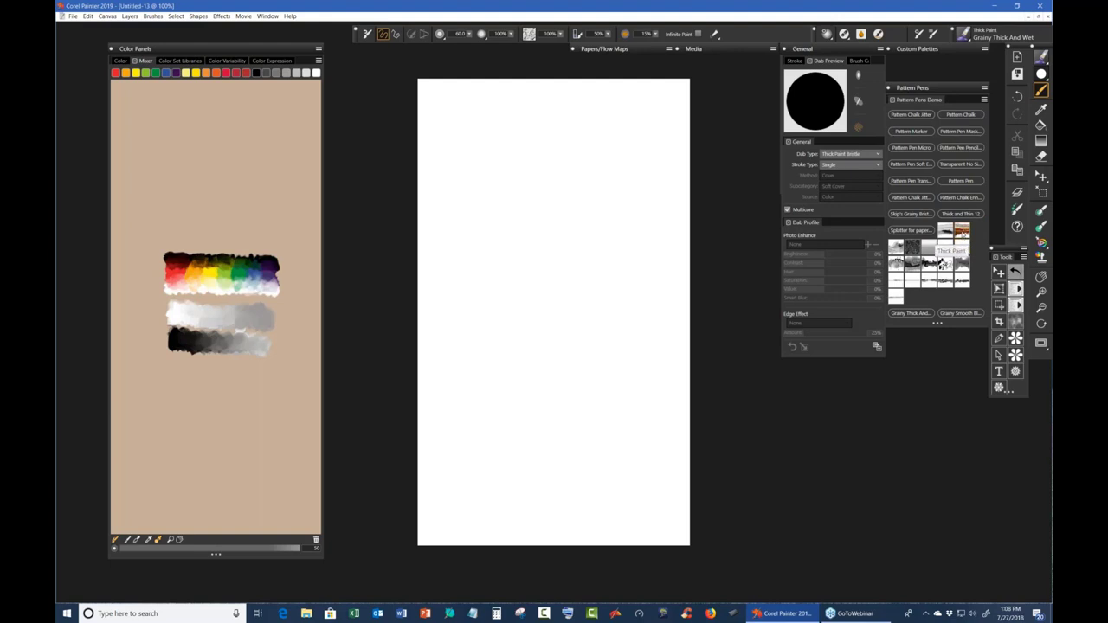
Try Text View for the Thick Paint entry in the Pattern Pens palette and return it to Icon View.
{"action": "right_click", "coordinate": [942, 262]}
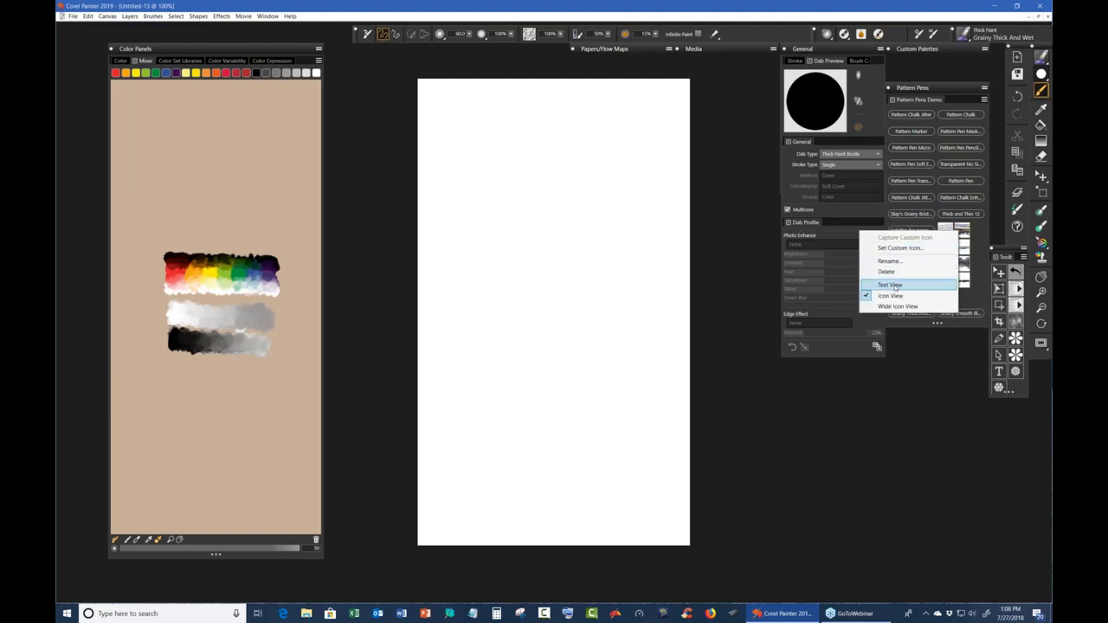
{"action": "left_click", "coordinate": [895, 287]}
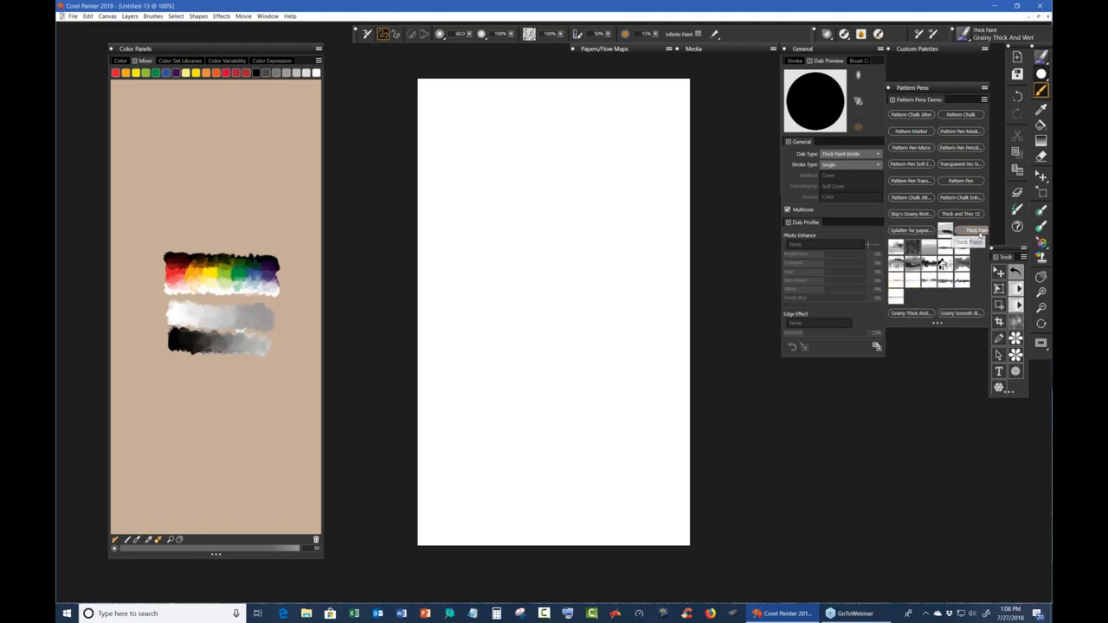
{"action": "right_click", "coordinate": [981, 234]}
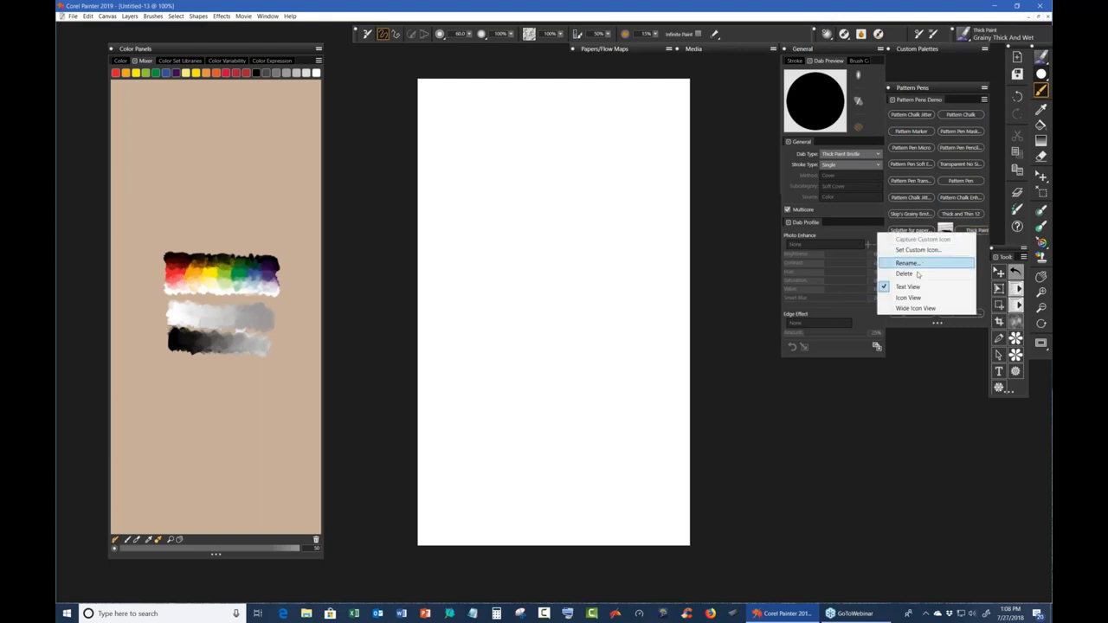
{"action": "left_click", "coordinate": [906, 297]}
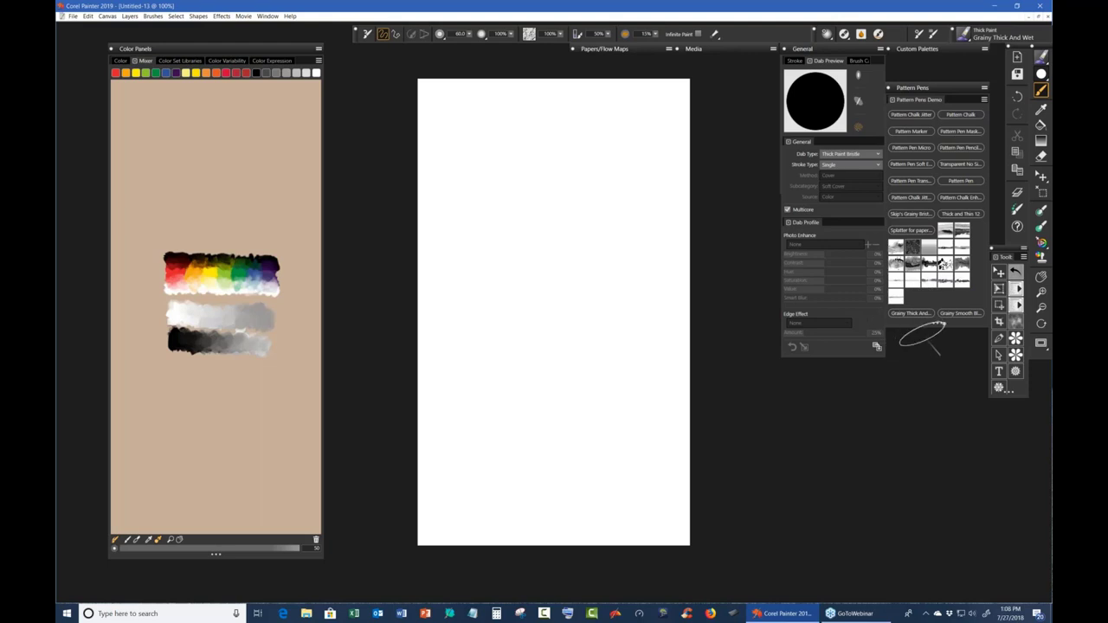
Try adding the Heavy Pastel paper to the Pattern Pens palette, and lengthen the palette and restore its height.
{"action": "left_click", "coordinate": [612, 52]}
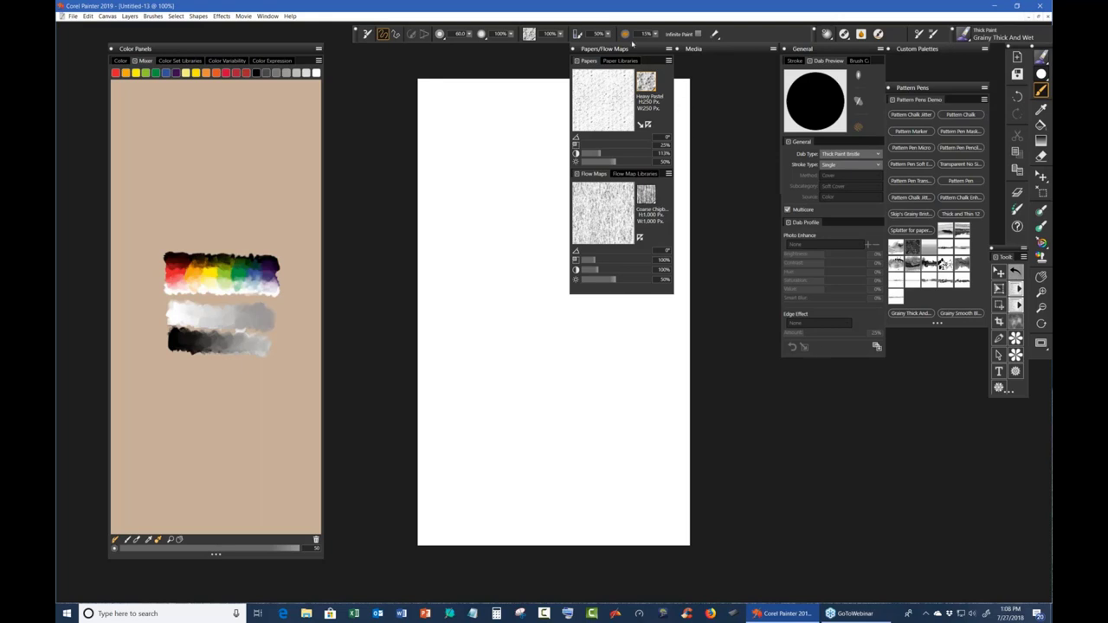
{"action": "left_click_drag", "start_coordinate": [648, 87], "coordinate": [909, 296]}
{"action": "left_click_drag", "start_coordinate": [938, 333], "coordinate": [938, 482]}
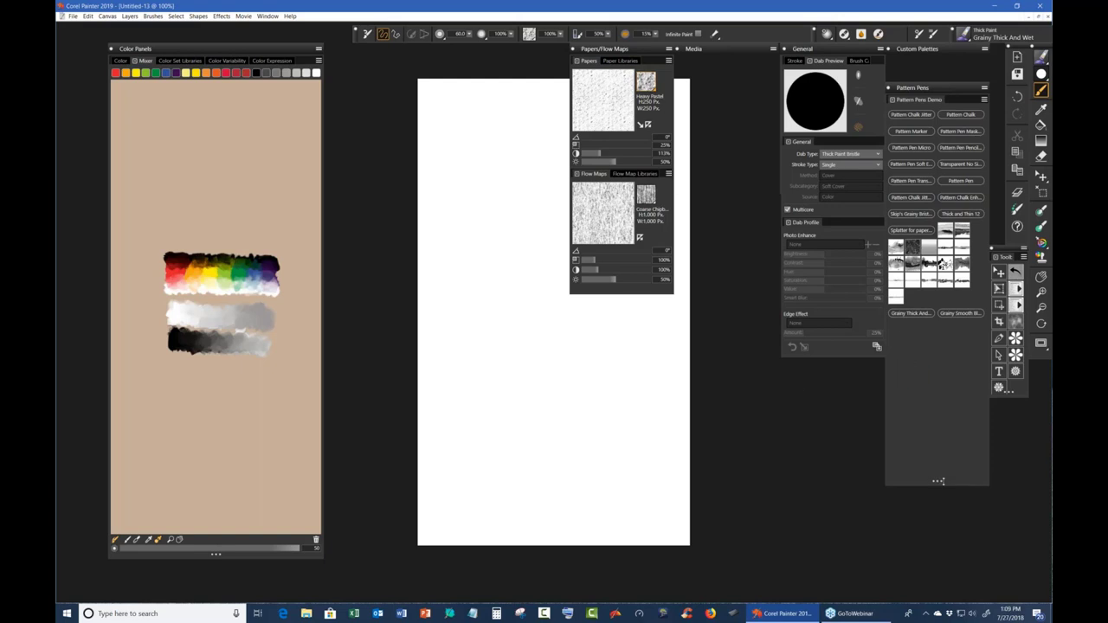
{"action": "left_click_drag", "start_coordinate": [938, 481], "coordinate": [939, 326]}
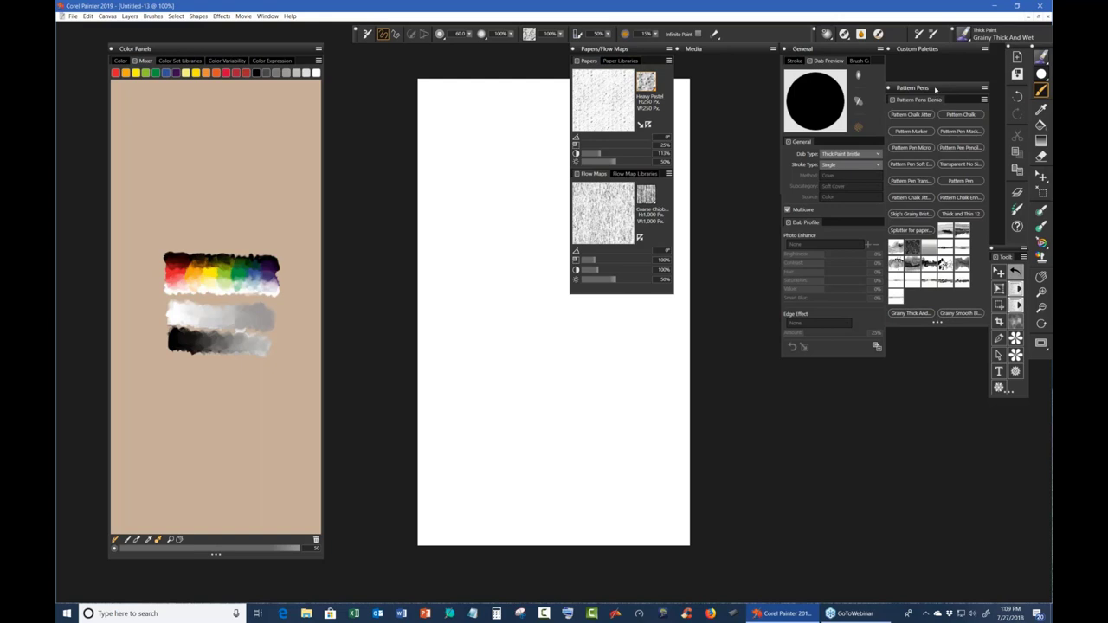
Expand the Custom Palettes group with its Runny Watercolor palette collapsed, and collapse the Papers/Flow Maps group.
{"action": "left_click", "coordinate": [944, 52]}
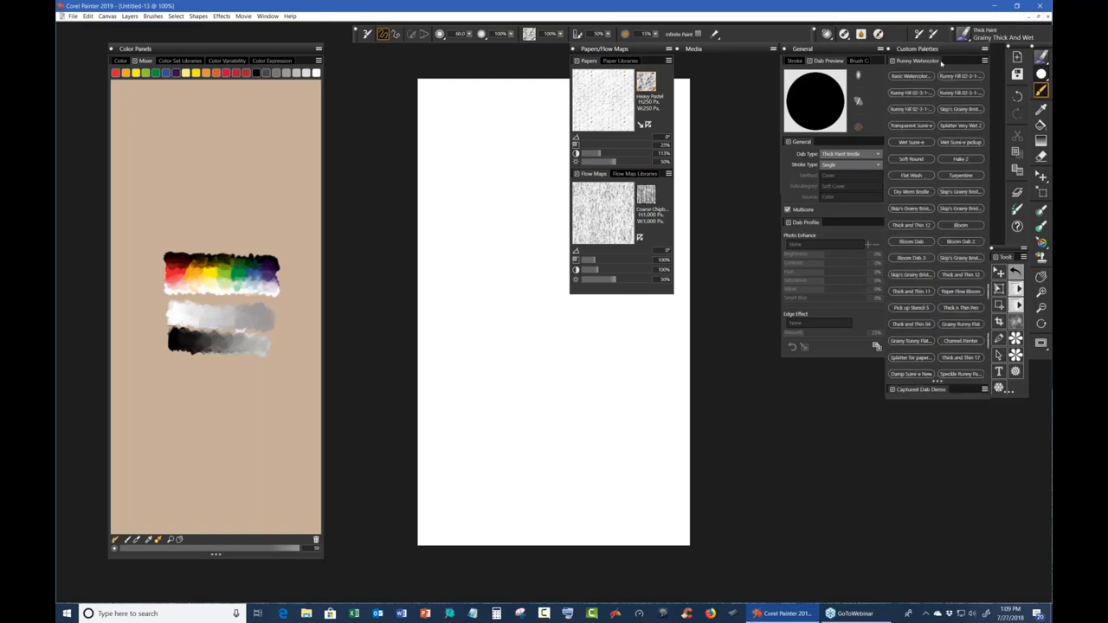
{"action": "left_click", "coordinate": [918, 62]}
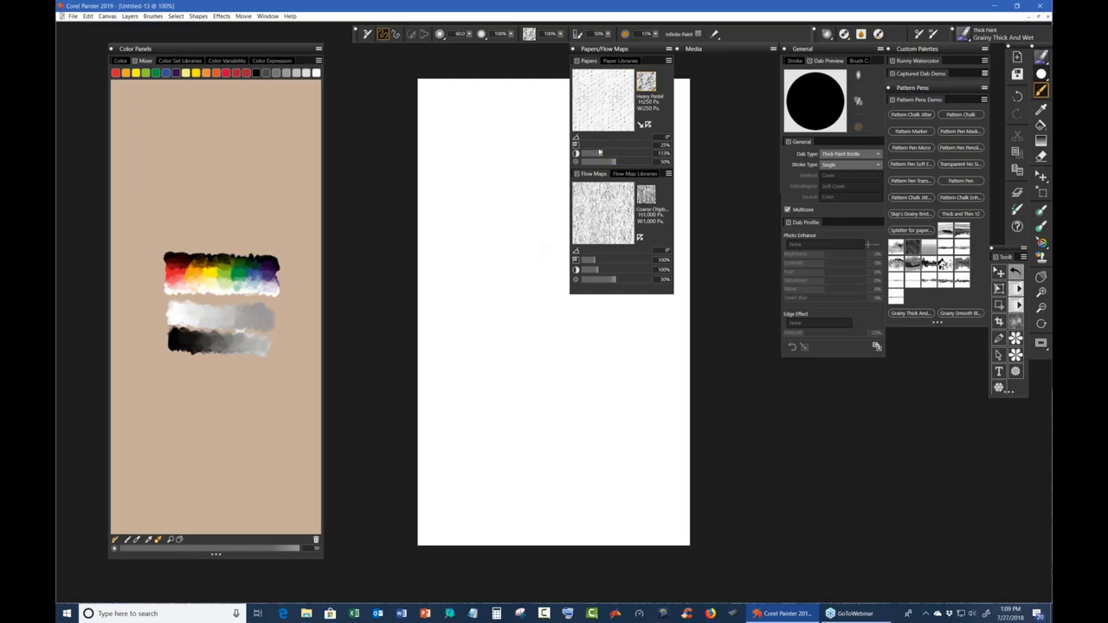
{"action": "left_click", "coordinate": [640, 48]}
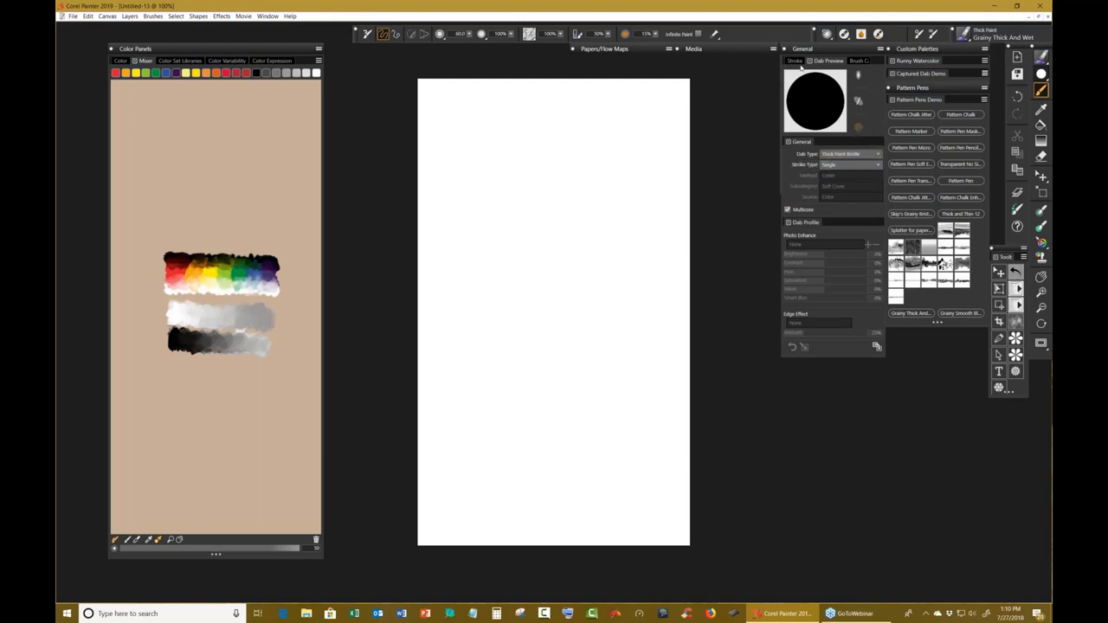
Collapse the Dab Preview and look through the available dab types, from Circular to Thick Paint Palette Knife, without changing the current one.
{"action": "left_click", "coordinate": [826, 63]}
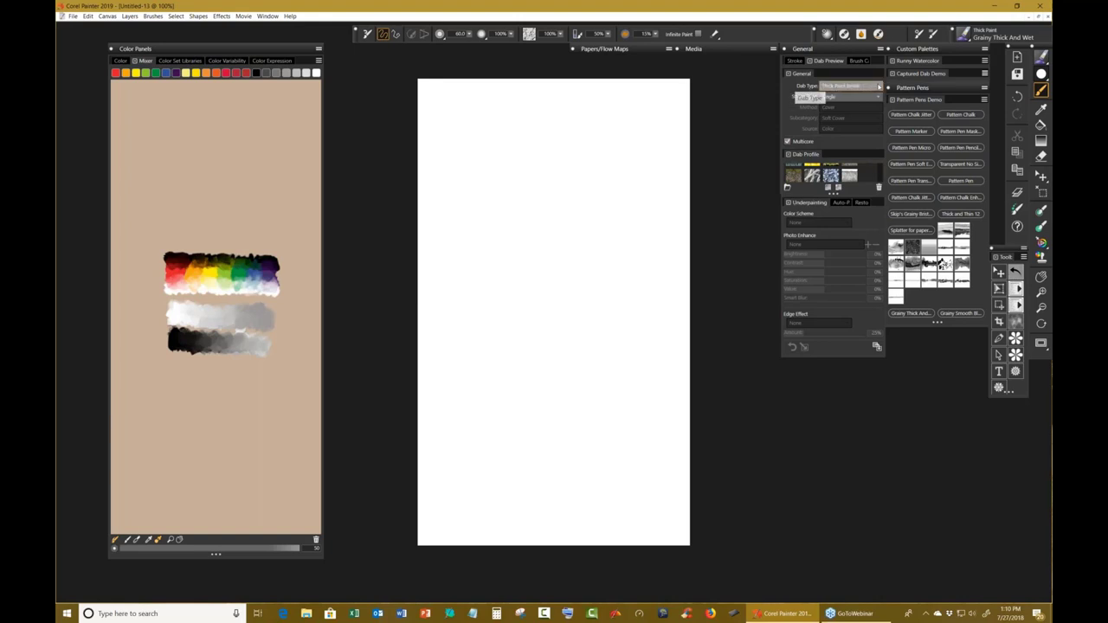
{"action": "left_click", "coordinate": [879, 87]}
{"action": "left_click_drag", "start_coordinate": [882, 206], "coordinate": [886, 101]}
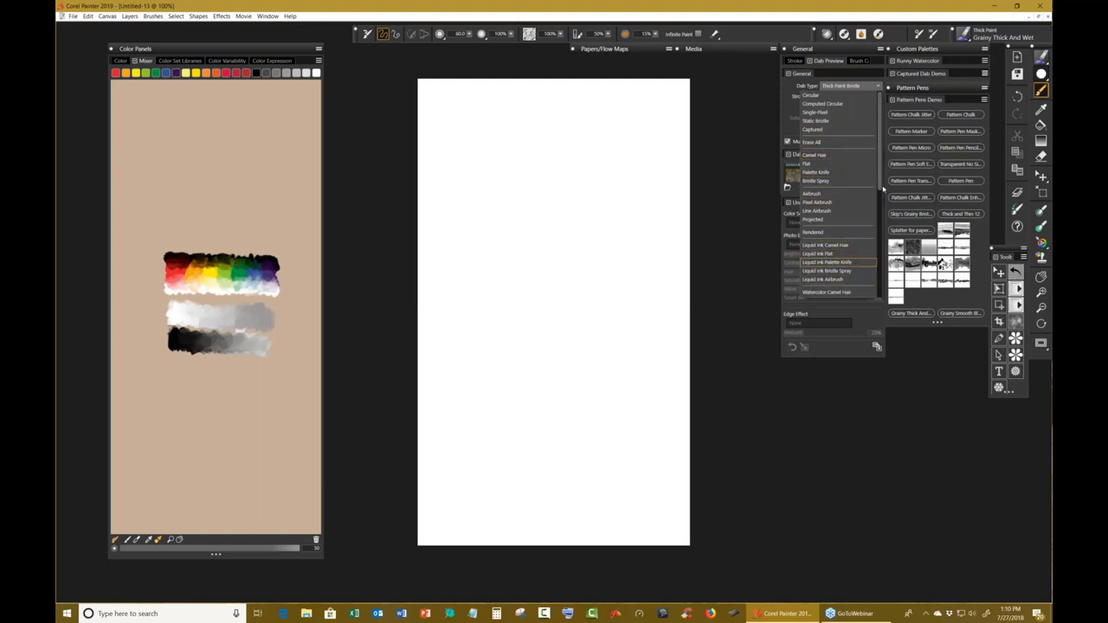
{"action": "left_click_drag", "start_coordinate": [881, 184], "coordinate": [882, 205]}
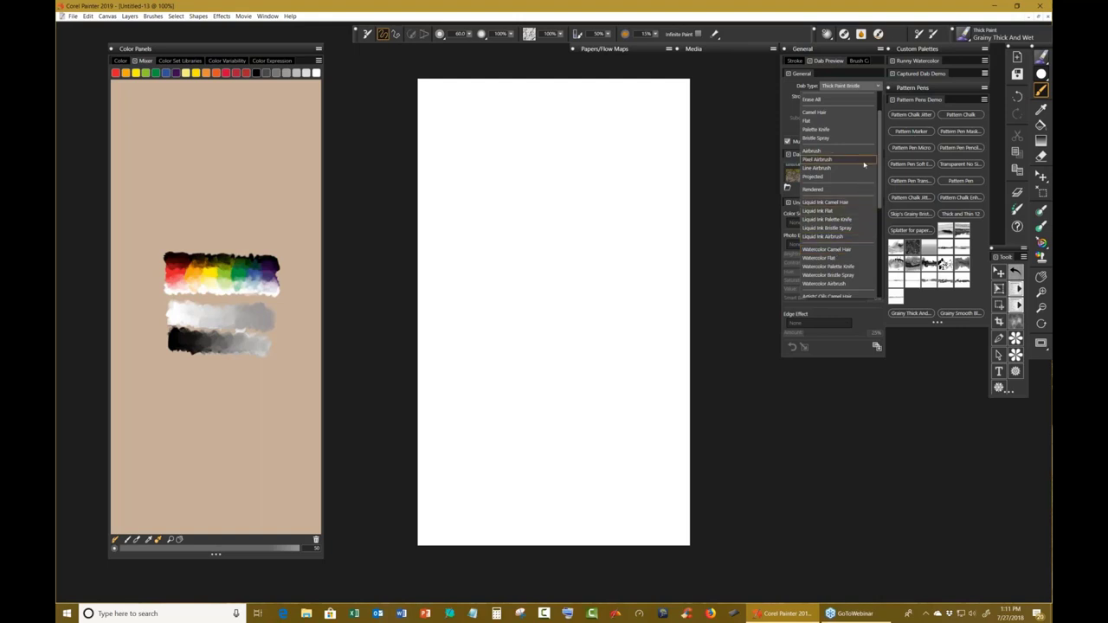
{"action": "scroll", "coordinate": [835, 147], "scroll_direction": "up", "scroll_amount": 2}
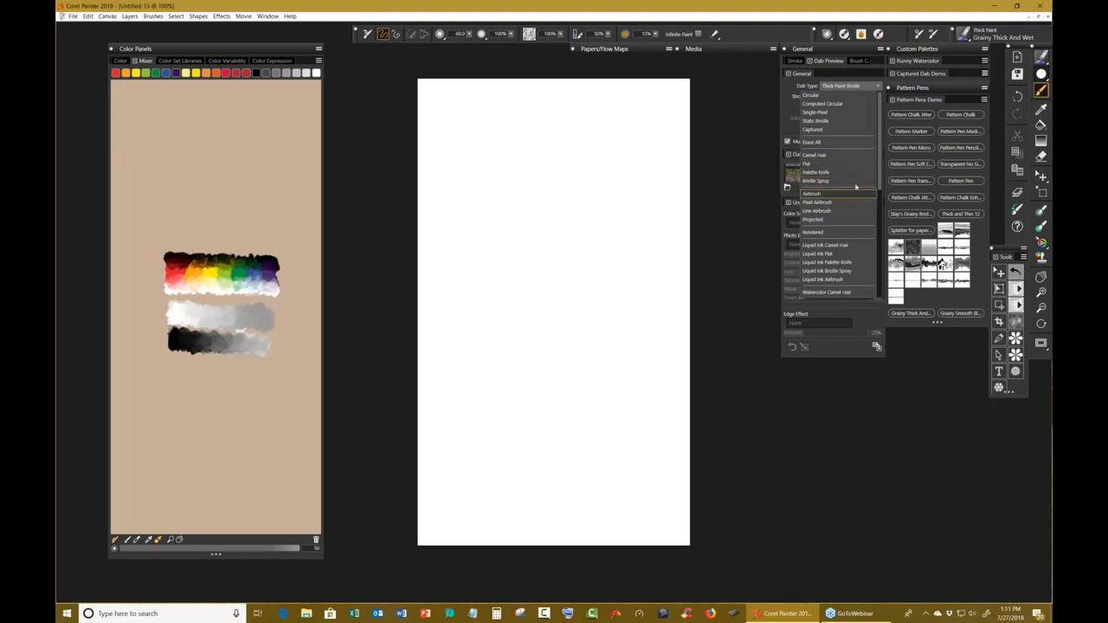
{"action": "scroll", "coordinate": [870, 195], "scroll_direction": "down", "scroll_amount": 3}
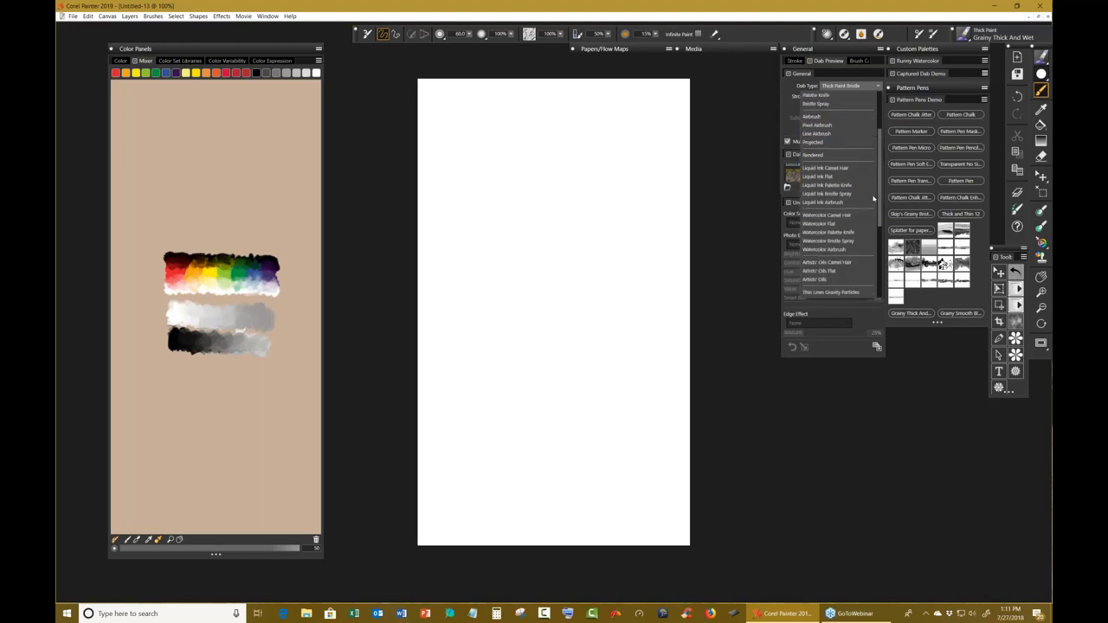
{"action": "scroll", "coordinate": [873, 199], "scroll_direction": "down", "scroll_amount": 2}
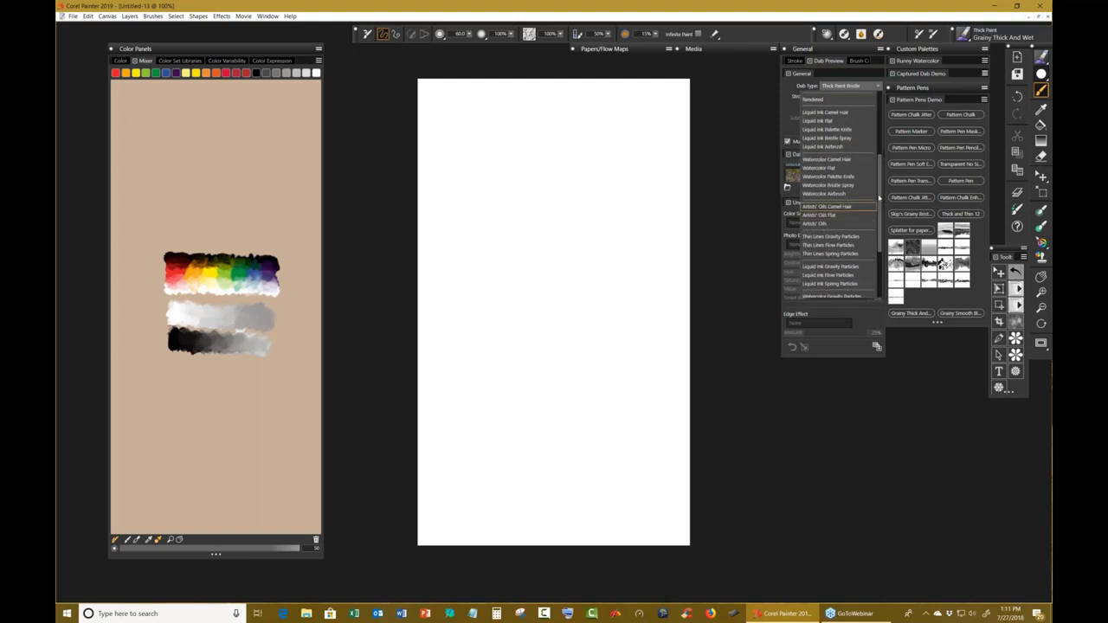
{"action": "scroll", "coordinate": [881, 260], "scroll_direction": "down", "scroll_amount": 3}
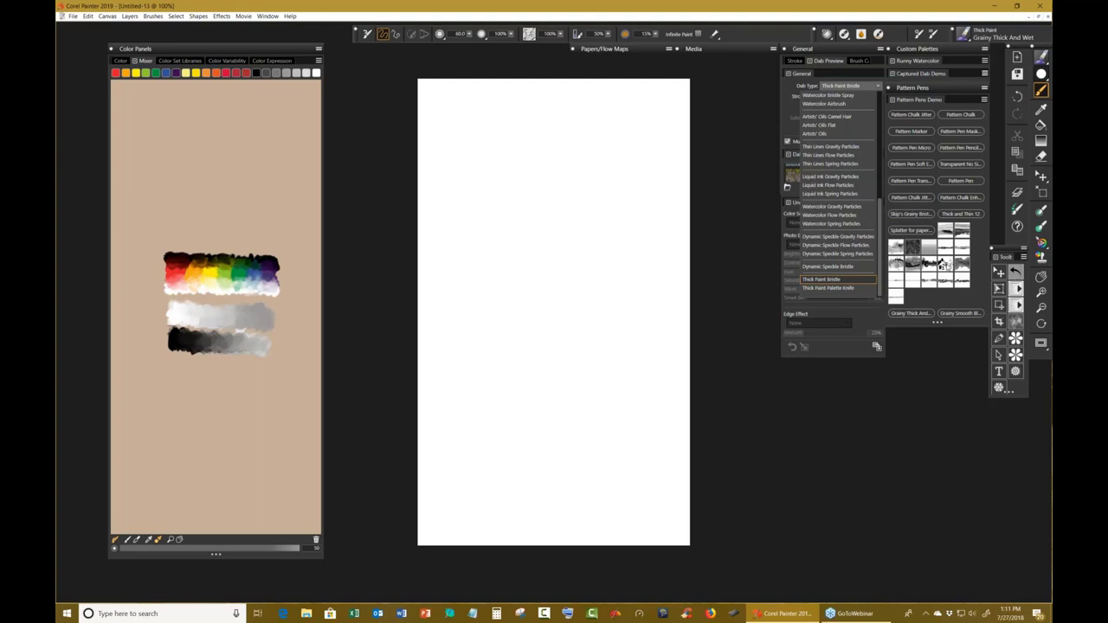
{"action": "left_click", "coordinate": [963, 263]}
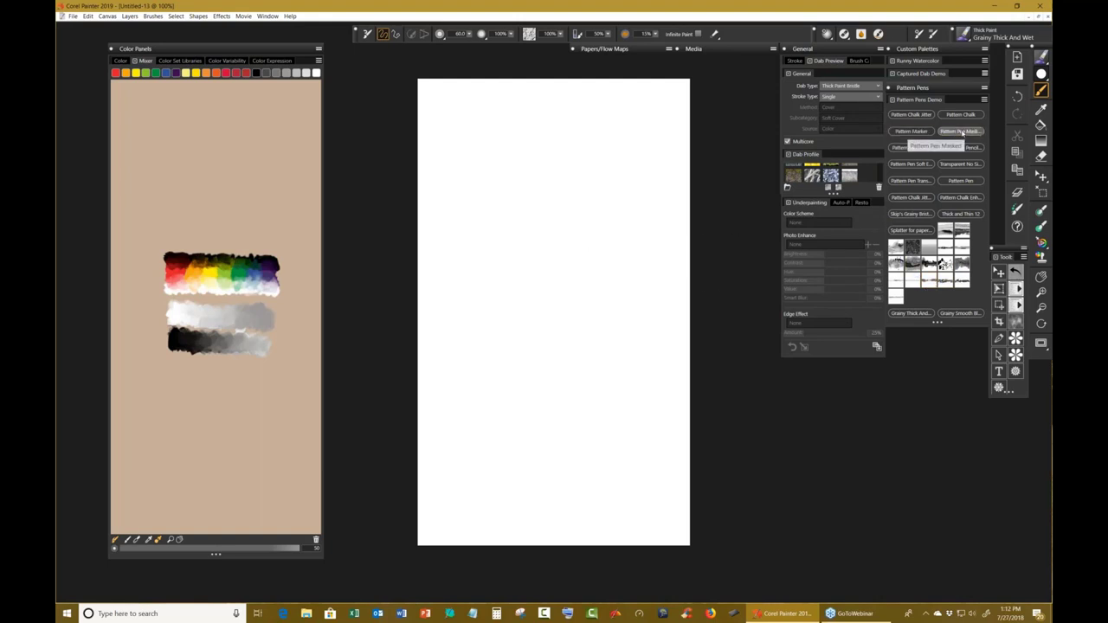
Select the Pattern Pen Masked brush, try a leaf of overlapping curved strokes in the canvas's upper half, and undo the strokes.
{"action": "left_click", "coordinate": [961, 131]}
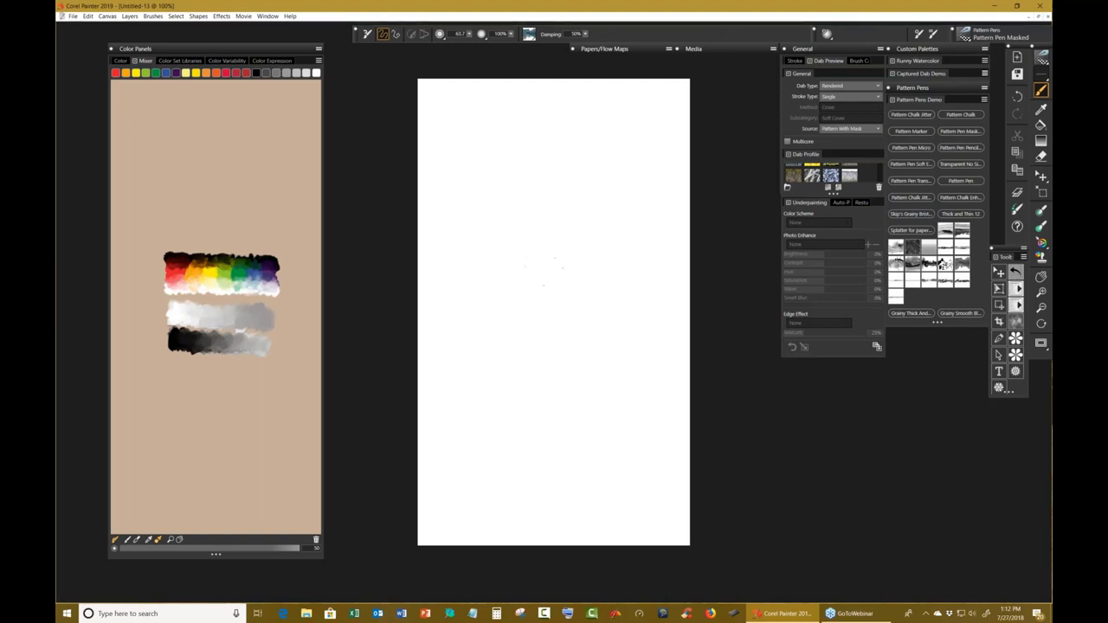
{"action": "mouse_move", "coordinate": [541, 285]}
{"action": "left_mouse_down"}
{"action": "mouse_move", "coordinate": [524, 251]}
{"action": "mouse_move", "coordinate": [530, 181]}
{"action": "mouse_move", "coordinate": [553, 177]}
{"action": "mouse_move", "coordinate": [542, 183]}
{"action": "mouse_move", "coordinate": [546, 156]}
{"action": "mouse_move", "coordinate": [536, 203]}
{"action": "mouse_move", "coordinate": [552, 249]}
{"action": "mouse_move", "coordinate": [544, 278]}
{"action": "mouse_move", "coordinate": [555, 234]}
{"action": "mouse_move", "coordinate": [545, 144]}
{"action": "mouse_move", "coordinate": [559, 208]}
{"action": "mouse_move", "coordinate": [544, 275]}
{"action": "mouse_move", "coordinate": [535, 233]}
{"action": "left_mouse_up"}
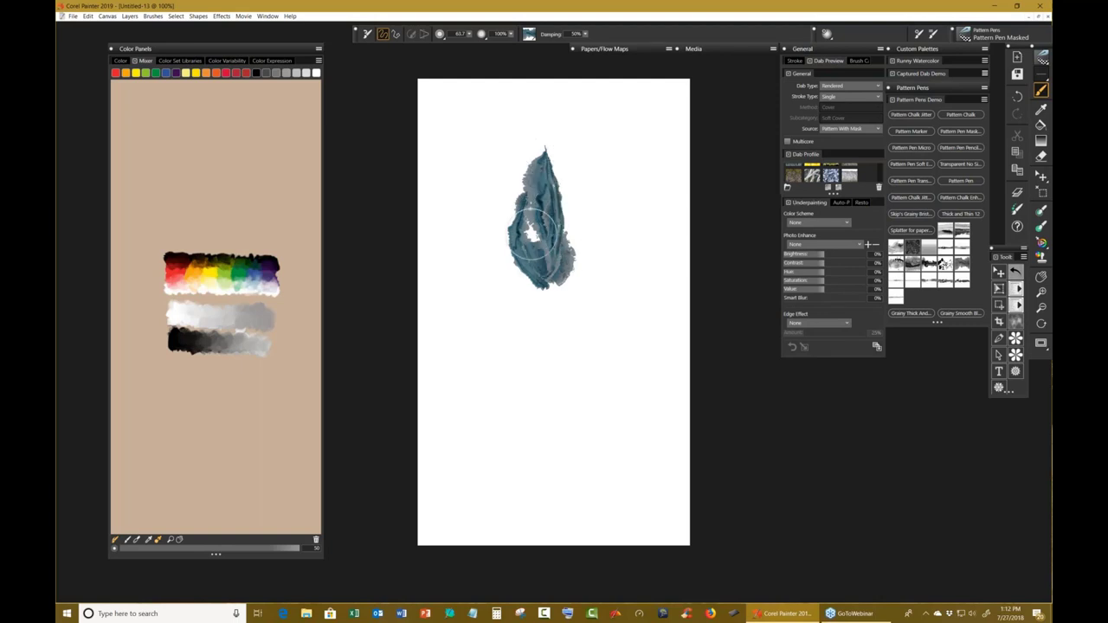
{"action": "key", "text": "ctrl+z"}
{"action": "key", "text": "ctrl+z"}
{"action": "key", "text": "ctrl+z"}
{"action": "key", "text": "ctrl+z"}
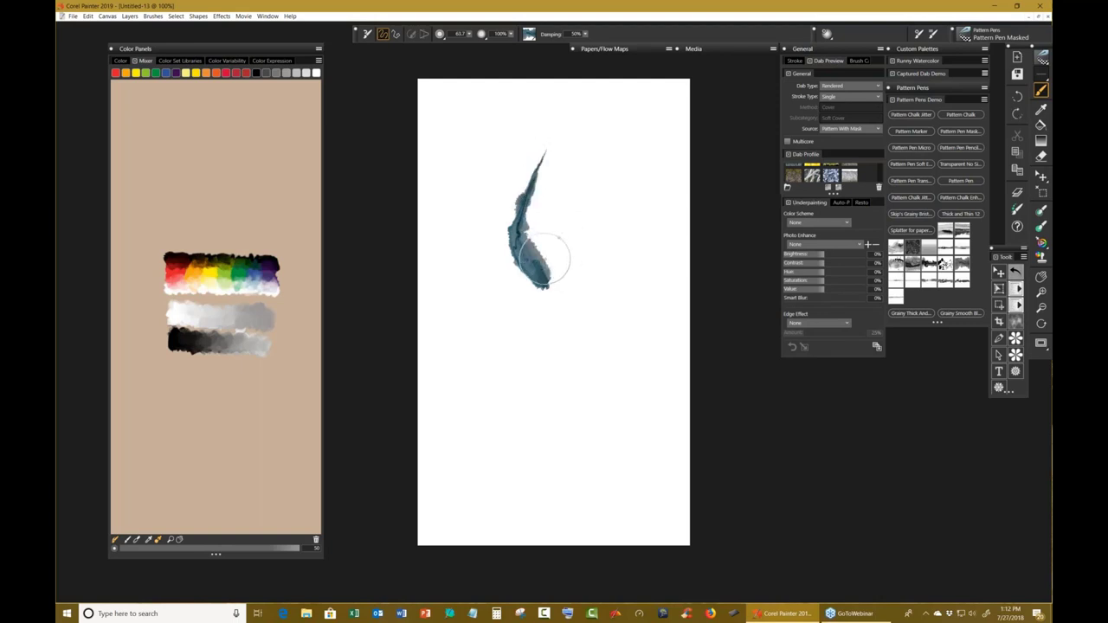
{"action": "key", "text": "ctrl+z"}
Paint six tapered blue-grey pattern petals radiating from a point just above the canvas centre to form a flower.
{"action": "left_click_drag", "start_coordinate": [545, 247], "coordinate": [497, 201]}
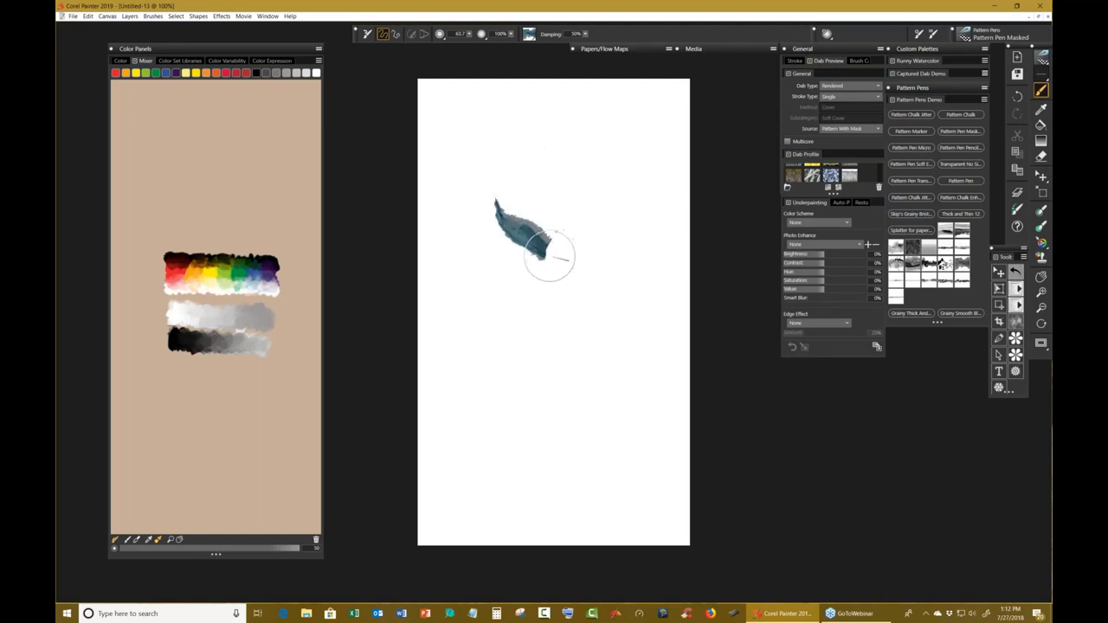
{"action": "mouse_move", "coordinate": [549, 256]}
{"action": "left_mouse_down"}
{"action": "mouse_move", "coordinate": [570, 211]}
{"action": "mouse_move", "coordinate": [574, 144]}
{"action": "left_mouse_up"}
{"action": "left_click_drag", "start_coordinate": [537, 250], "coordinate": [477, 294]}
{"action": "mouse_move", "coordinate": [549, 265]}
{"action": "left_mouse_down"}
{"action": "mouse_move", "coordinate": [532, 289]}
{"action": "mouse_move", "coordinate": [534, 365]}
{"action": "left_mouse_up"}
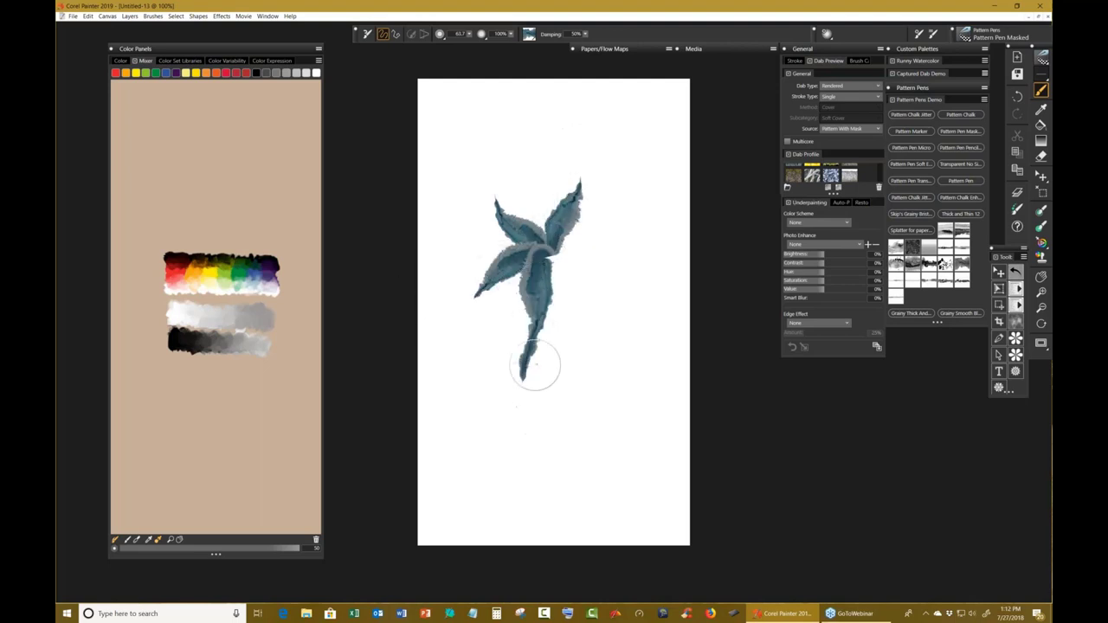
{"action": "left_click_drag", "start_coordinate": [560, 260], "coordinate": [601, 320]}
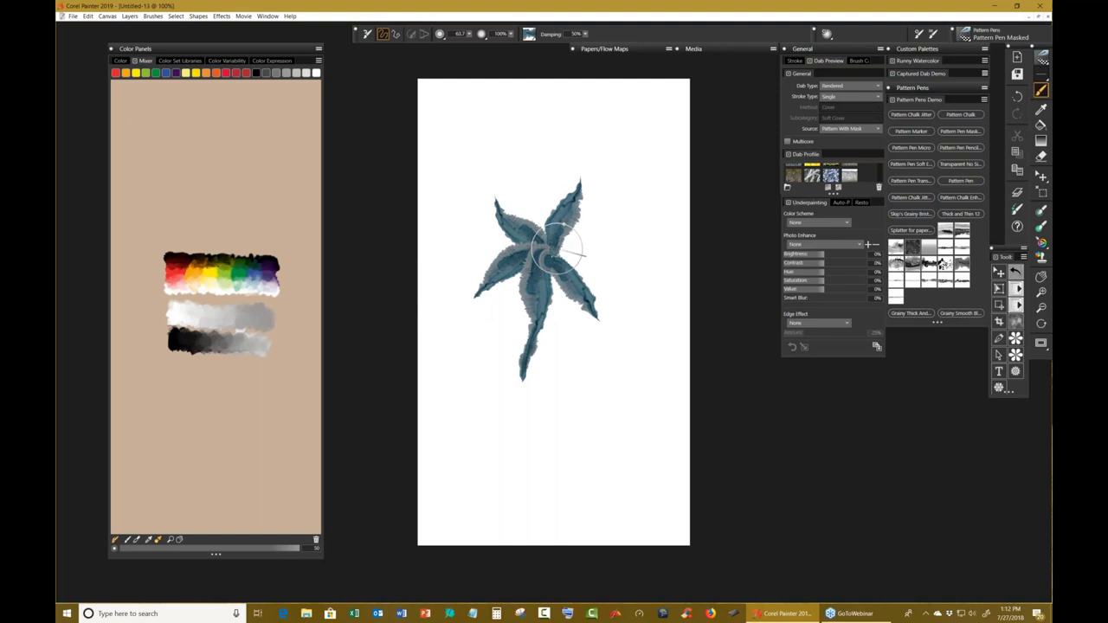
{"action": "left_click_drag", "start_coordinate": [557, 248], "coordinate": [634, 231]}
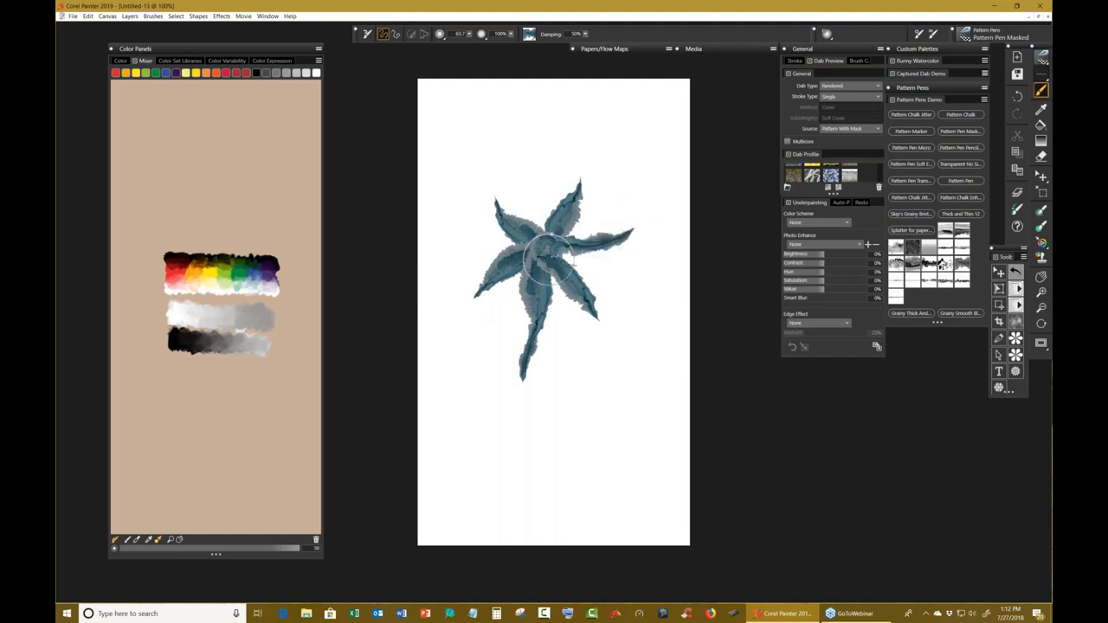
Add a swirled flower centre, a thin stem, two long leaves rising from a shared base, and small thin strokes beside the flower.
{"action": "mouse_move", "coordinate": [547, 258]}
{"action": "left_mouse_down"}
{"action": "mouse_move", "coordinate": [554, 242]}
{"action": "mouse_move", "coordinate": [543, 253]}
{"action": "mouse_move", "coordinate": [556, 250]}
{"action": "mouse_move", "coordinate": [558, 375]}
{"action": "mouse_move", "coordinate": [520, 497]}
{"action": "mouse_move", "coordinate": [525, 415]}
{"action": "mouse_move", "coordinate": [511, 503]}
{"action": "mouse_move", "coordinate": [574, 389]}
{"action": "mouse_move", "coordinate": [649, 315]}
{"action": "mouse_move", "coordinate": [663, 248]}
{"action": "left_mouse_up"}
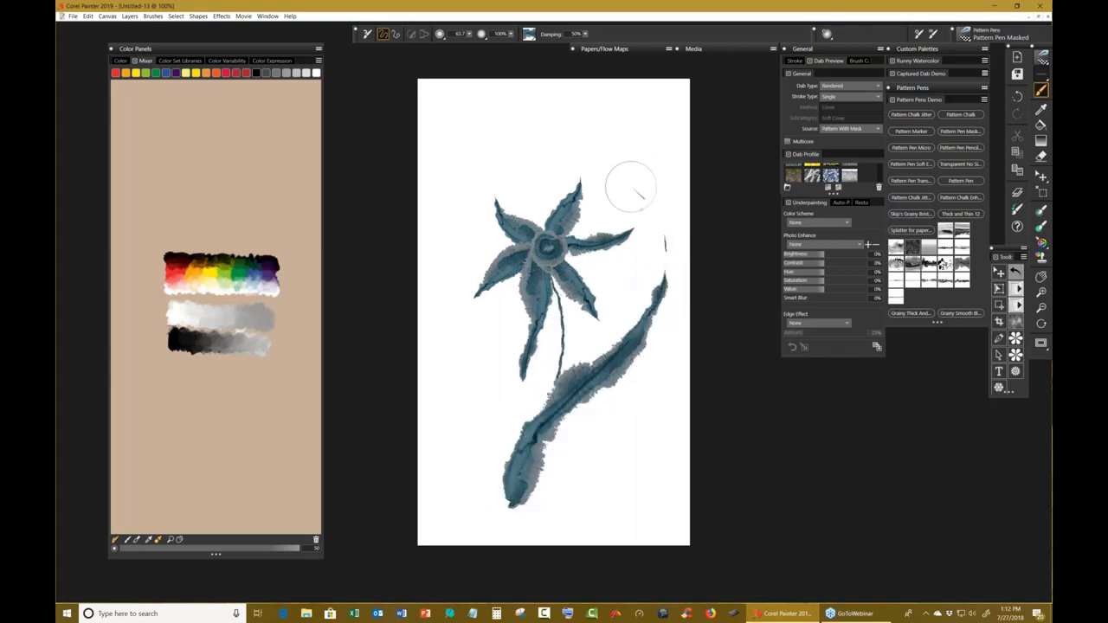
{"action": "mouse_move", "coordinate": [513, 498]}
{"action": "left_mouse_down"}
{"action": "mouse_move", "coordinate": [475, 420]}
{"action": "mouse_move", "coordinate": [441, 264]}
{"action": "left_mouse_up"}
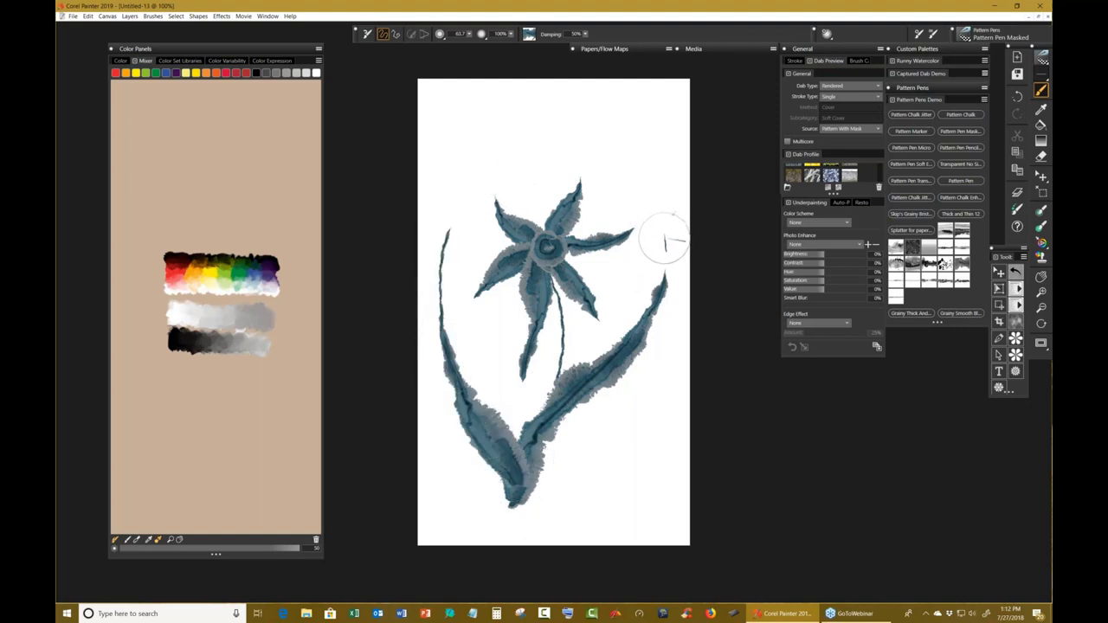
{"action": "mouse_move", "coordinate": [657, 232]}
{"action": "left_mouse_down"}
{"action": "mouse_move", "coordinate": [666, 247]}
{"action": "mouse_move", "coordinate": [619, 286]}
{"action": "left_mouse_up"}
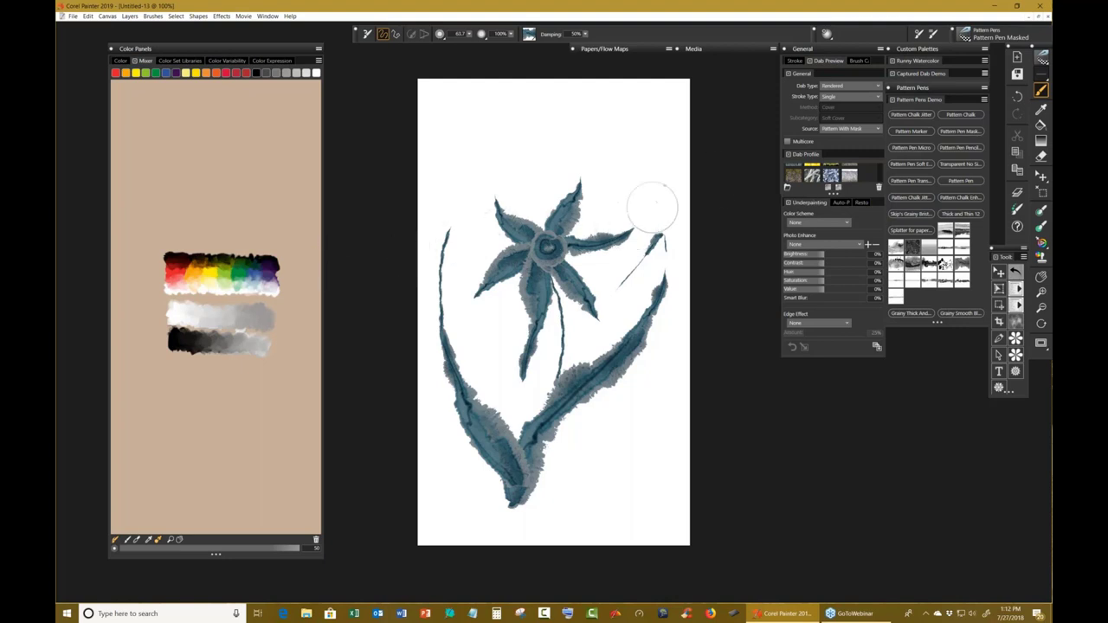
Switch to a golden yellow pattern and paint curved highlights over the flower's petals and swirled centre.
{"action": "left_click", "coordinate": [930, 248]}
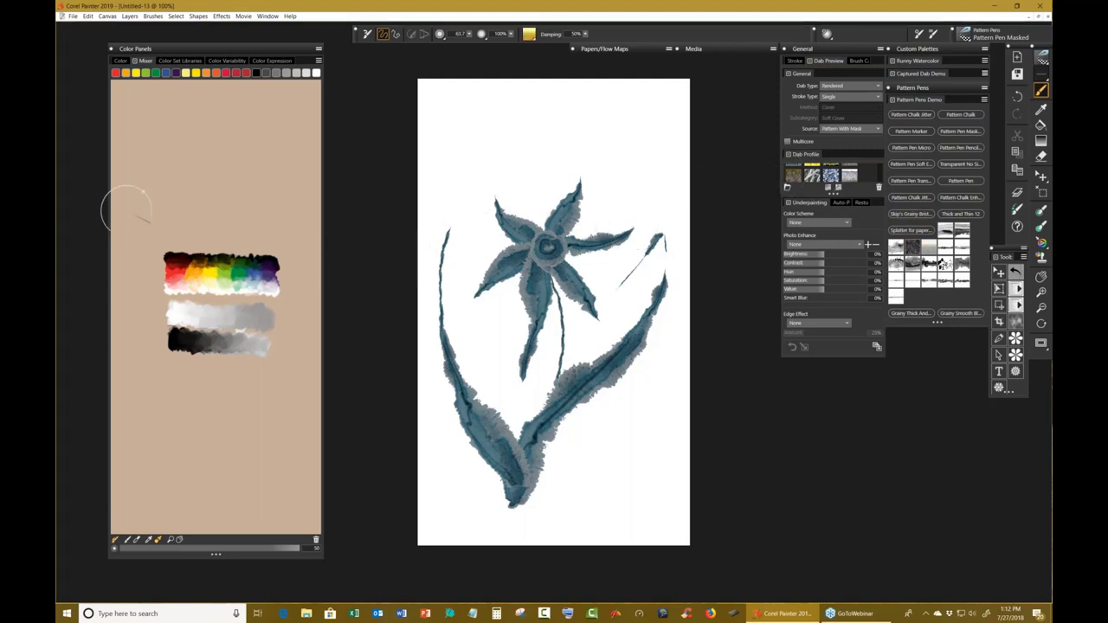
{"action": "left_click", "coordinate": [549, 229]}
{"action": "left_click_drag", "start_coordinate": [551, 223], "coordinate": [579, 184]}
{"action": "mouse_move", "coordinate": [547, 245]}
{"action": "left_mouse_down"}
{"action": "mouse_move", "coordinate": [535, 258]}
{"action": "mouse_move", "coordinate": [530, 234]}
{"action": "mouse_move", "coordinate": [565, 253]}
{"action": "mouse_move", "coordinate": [546, 245]}
{"action": "mouse_move", "coordinate": [596, 239]}
{"action": "mouse_move", "coordinate": [569, 280]}
{"action": "mouse_move", "coordinate": [540, 279]}
{"action": "mouse_move", "coordinate": [530, 332]}
{"action": "left_mouse_up"}
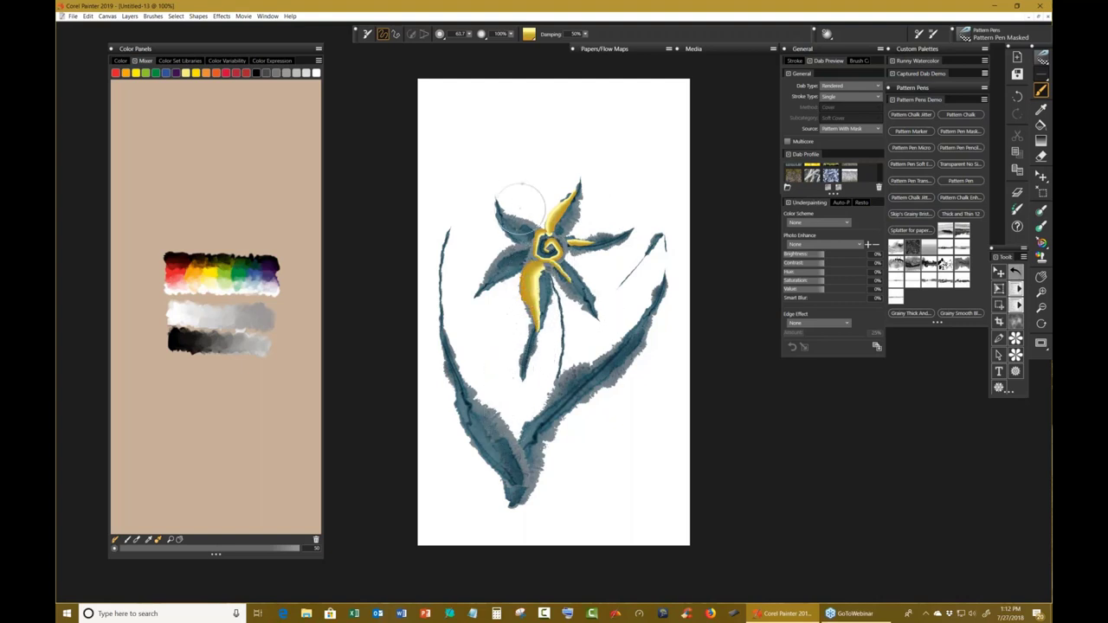
{"action": "mouse_move", "coordinate": [516, 221]}
{"action": "left_mouse_down"}
{"action": "mouse_move", "coordinate": [517, 260]}
{"action": "mouse_move", "coordinate": [504, 229]}
{"action": "left_mouse_up"}
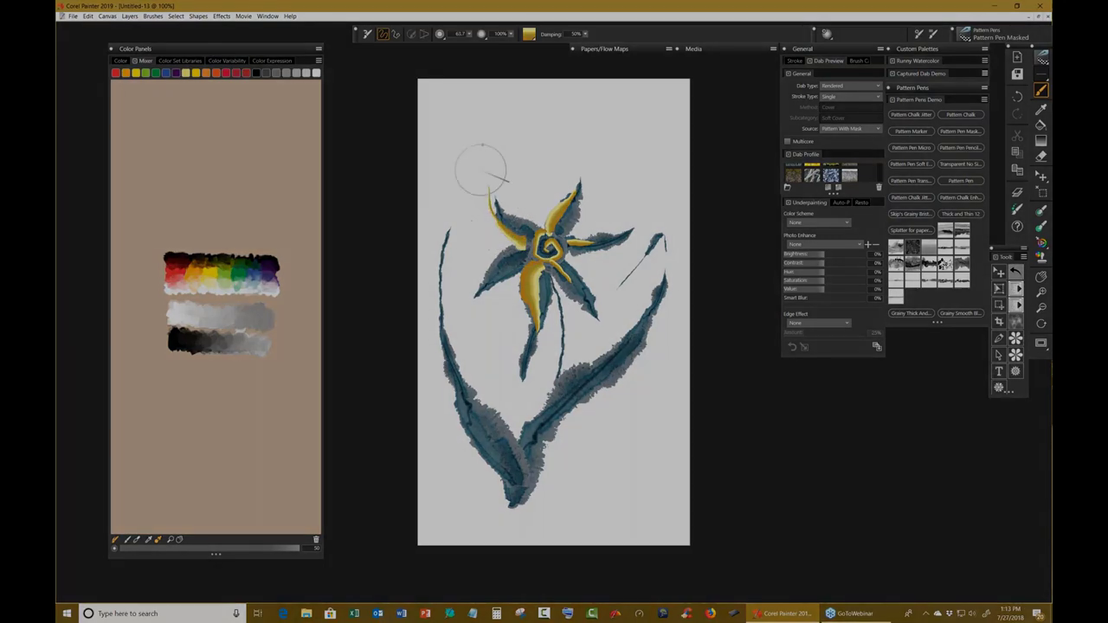